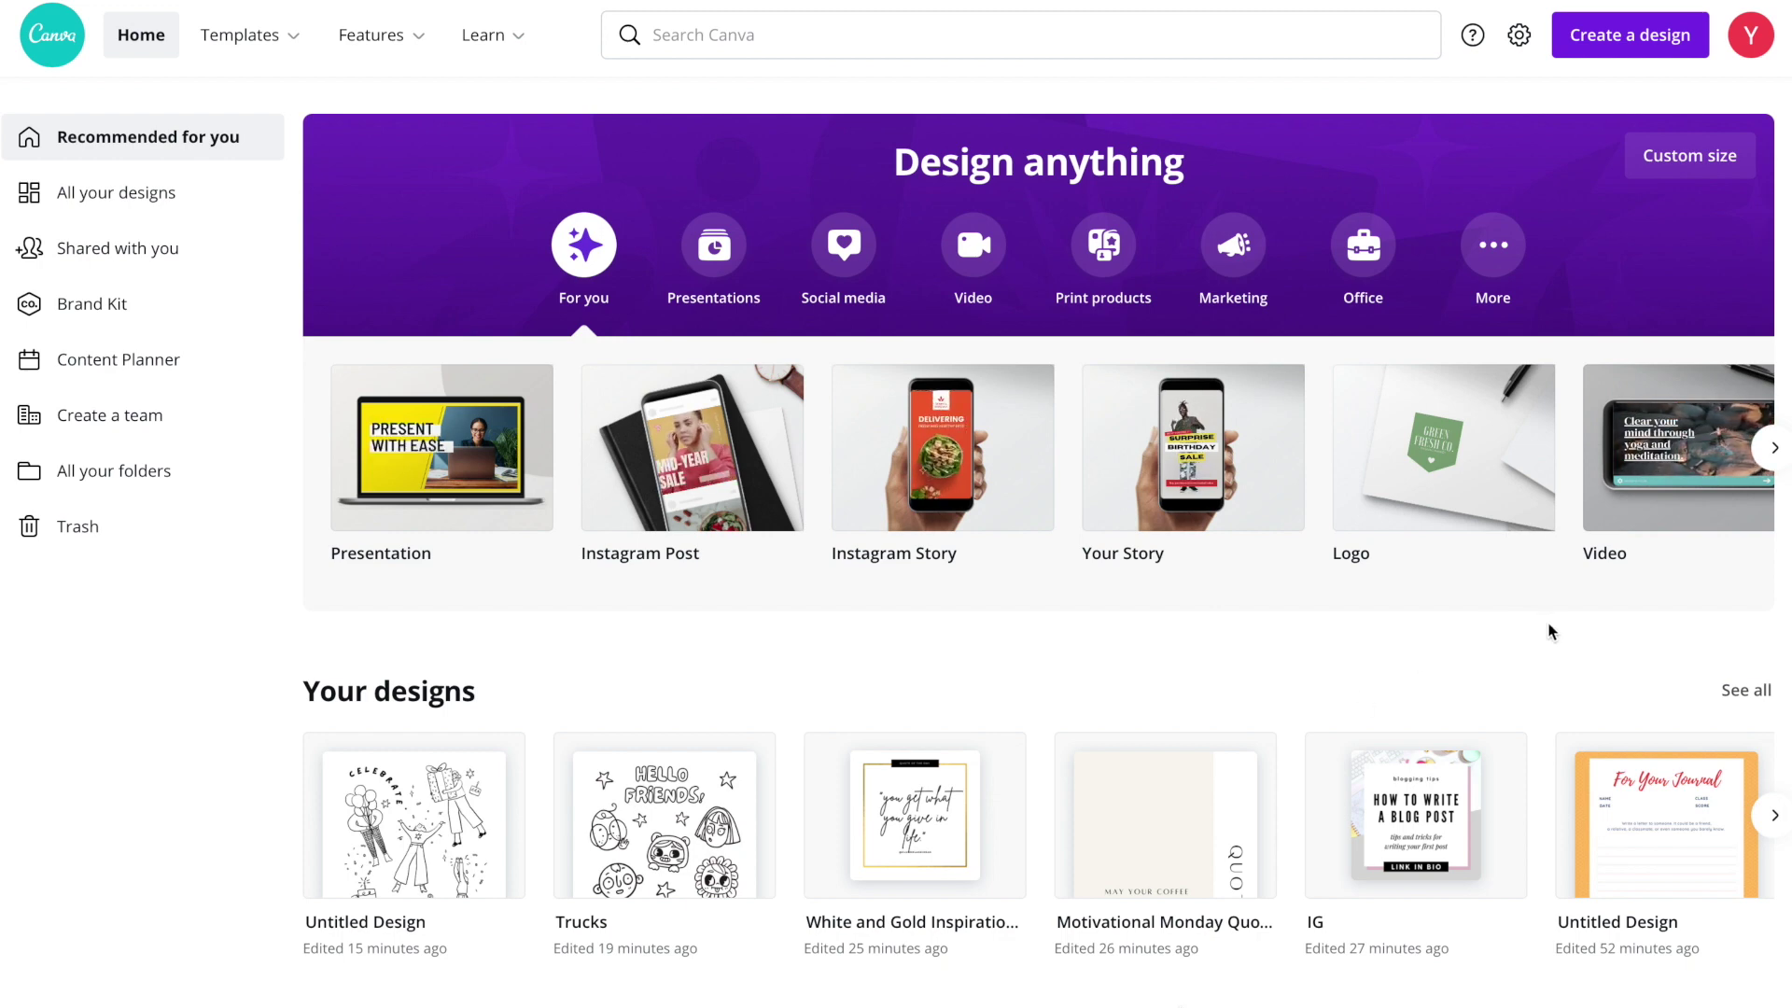
# Step: Create a blank custom-size design 8.5 in wide by 11 in tall
pyautogui.click(1677, 164)
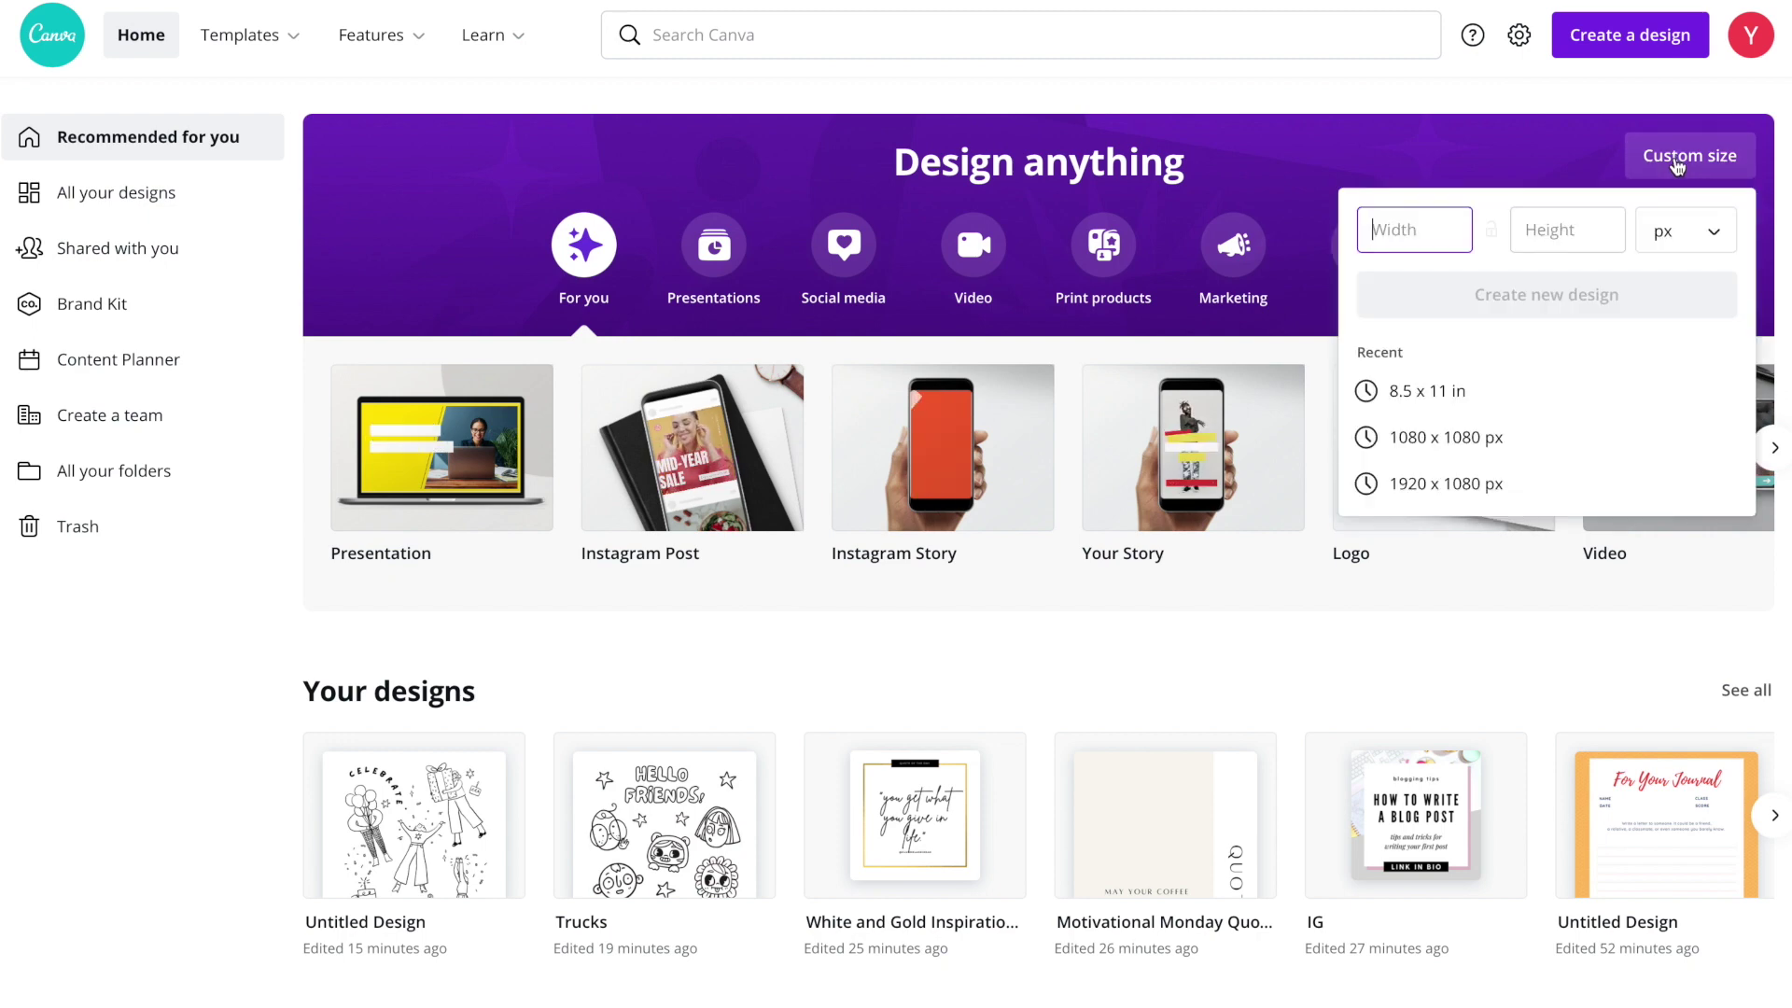
pyautogui.click(1726, 240)
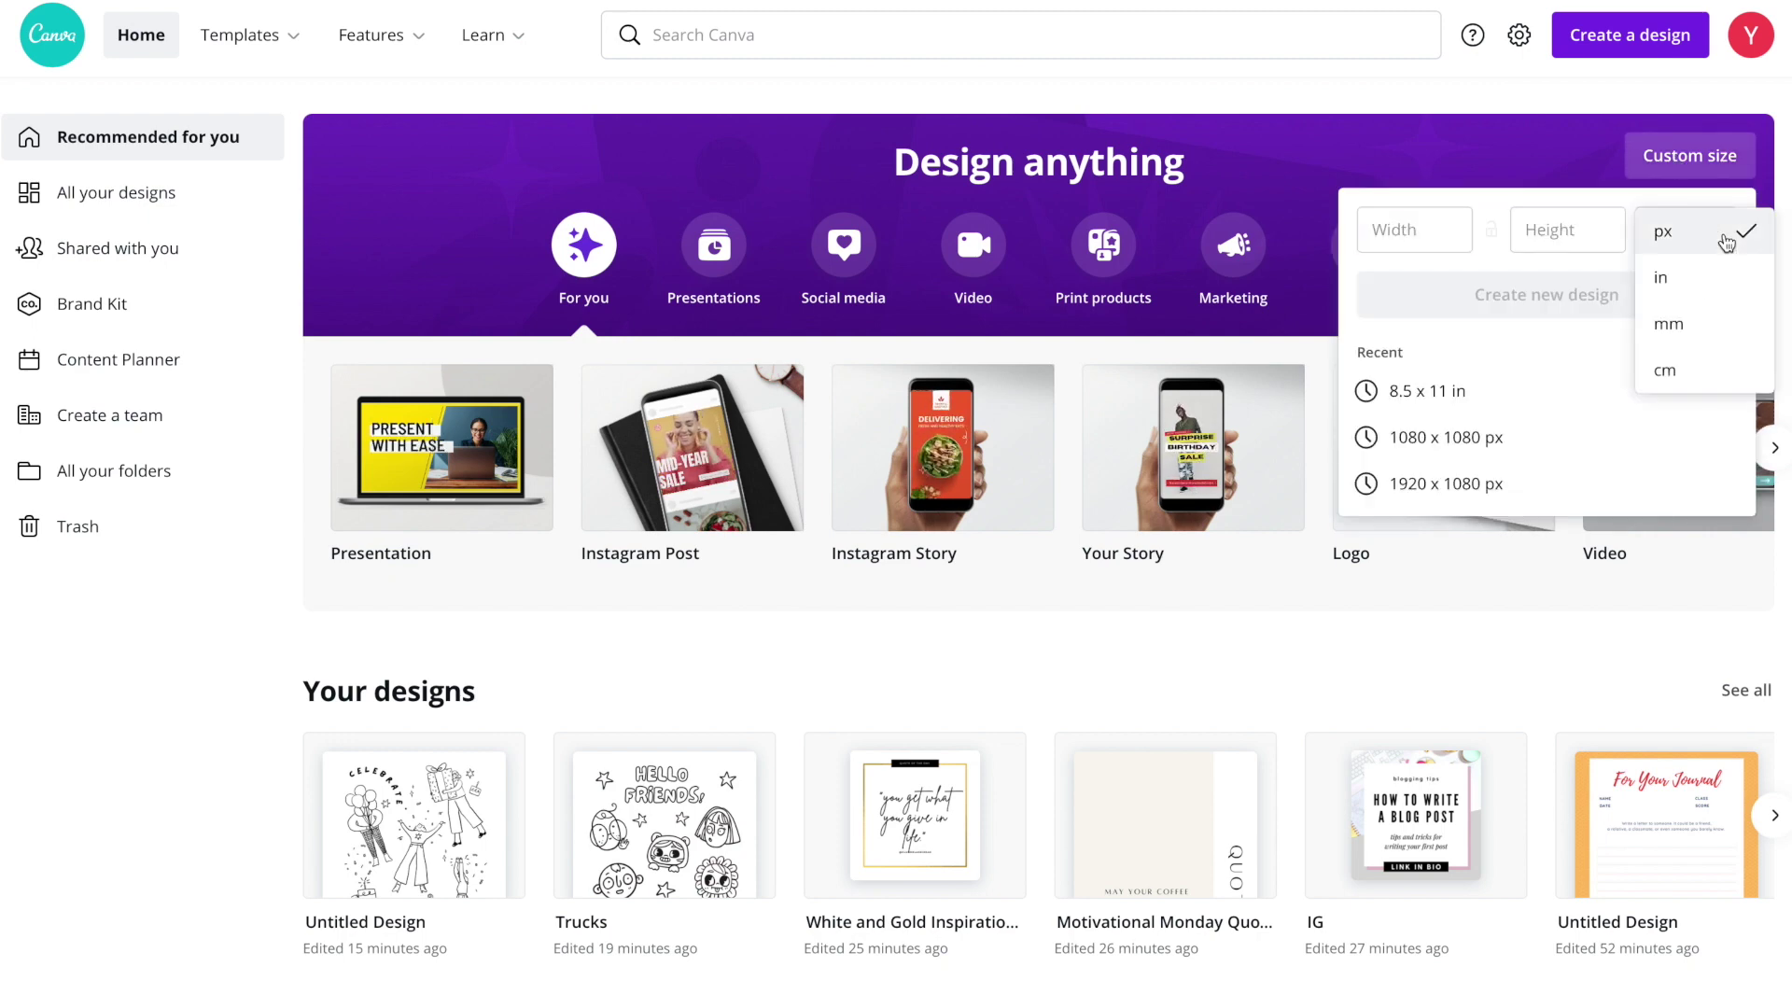
pyautogui.click(1687, 282)
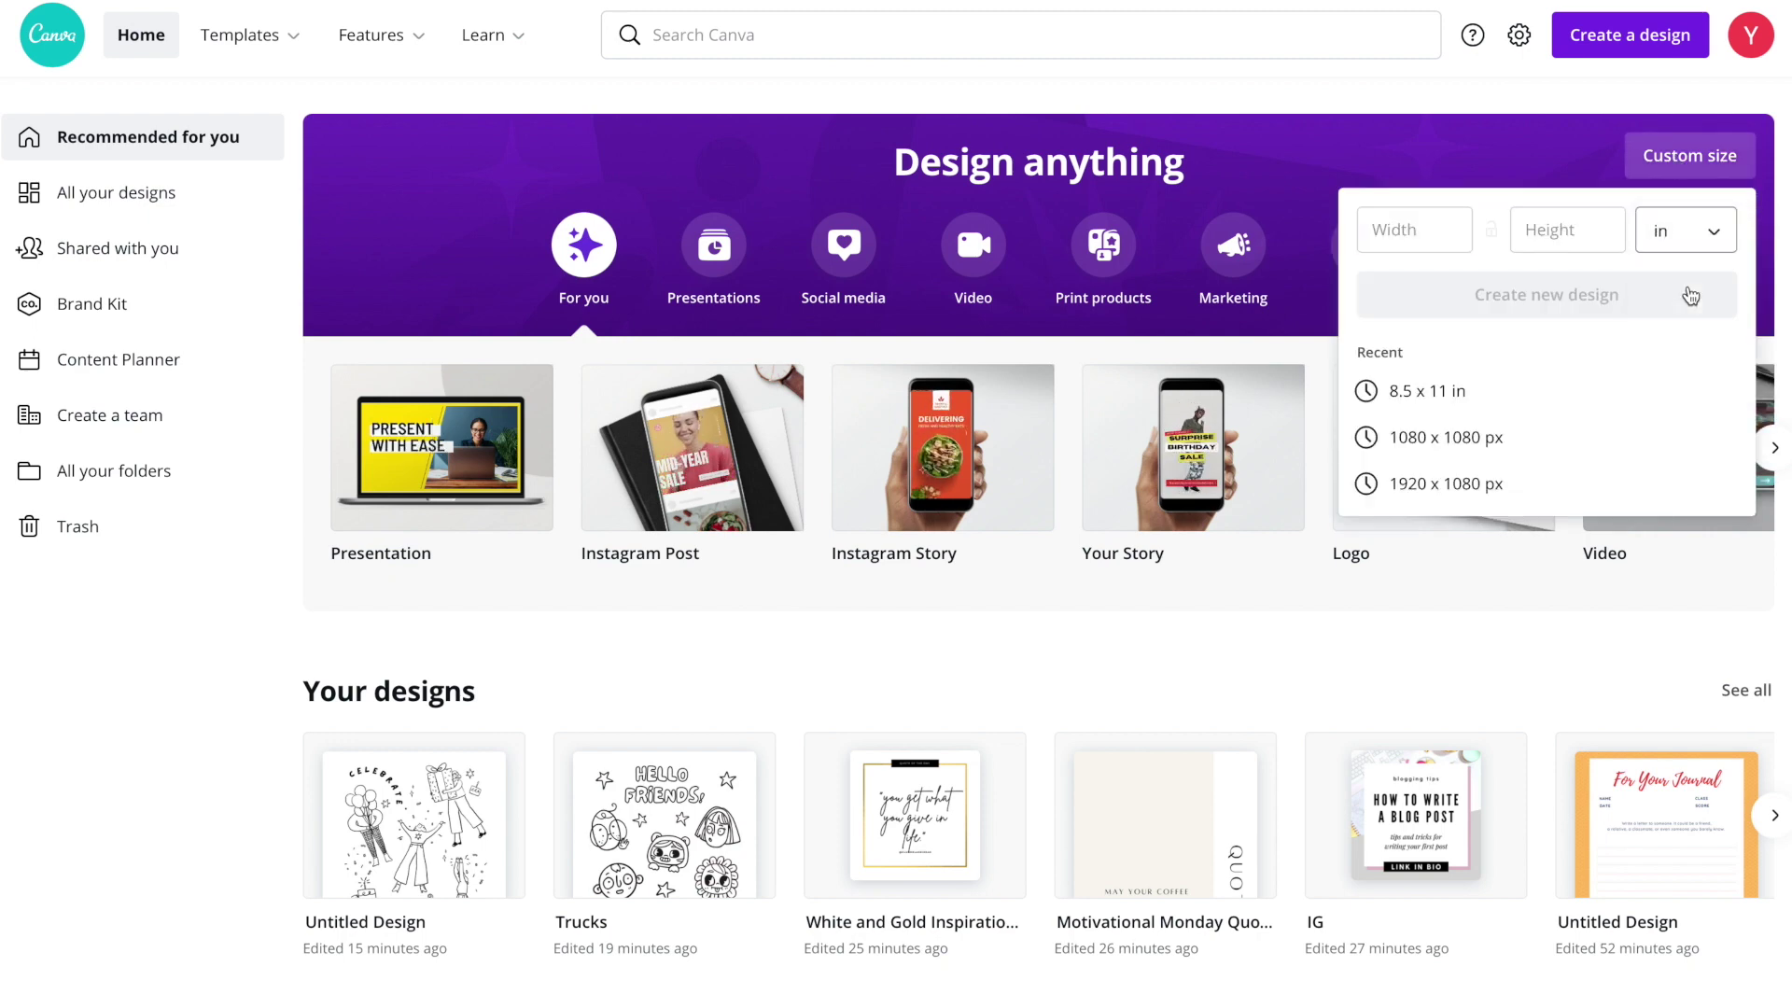
pyautogui.click(1394, 229)
pyautogui.write('8.')
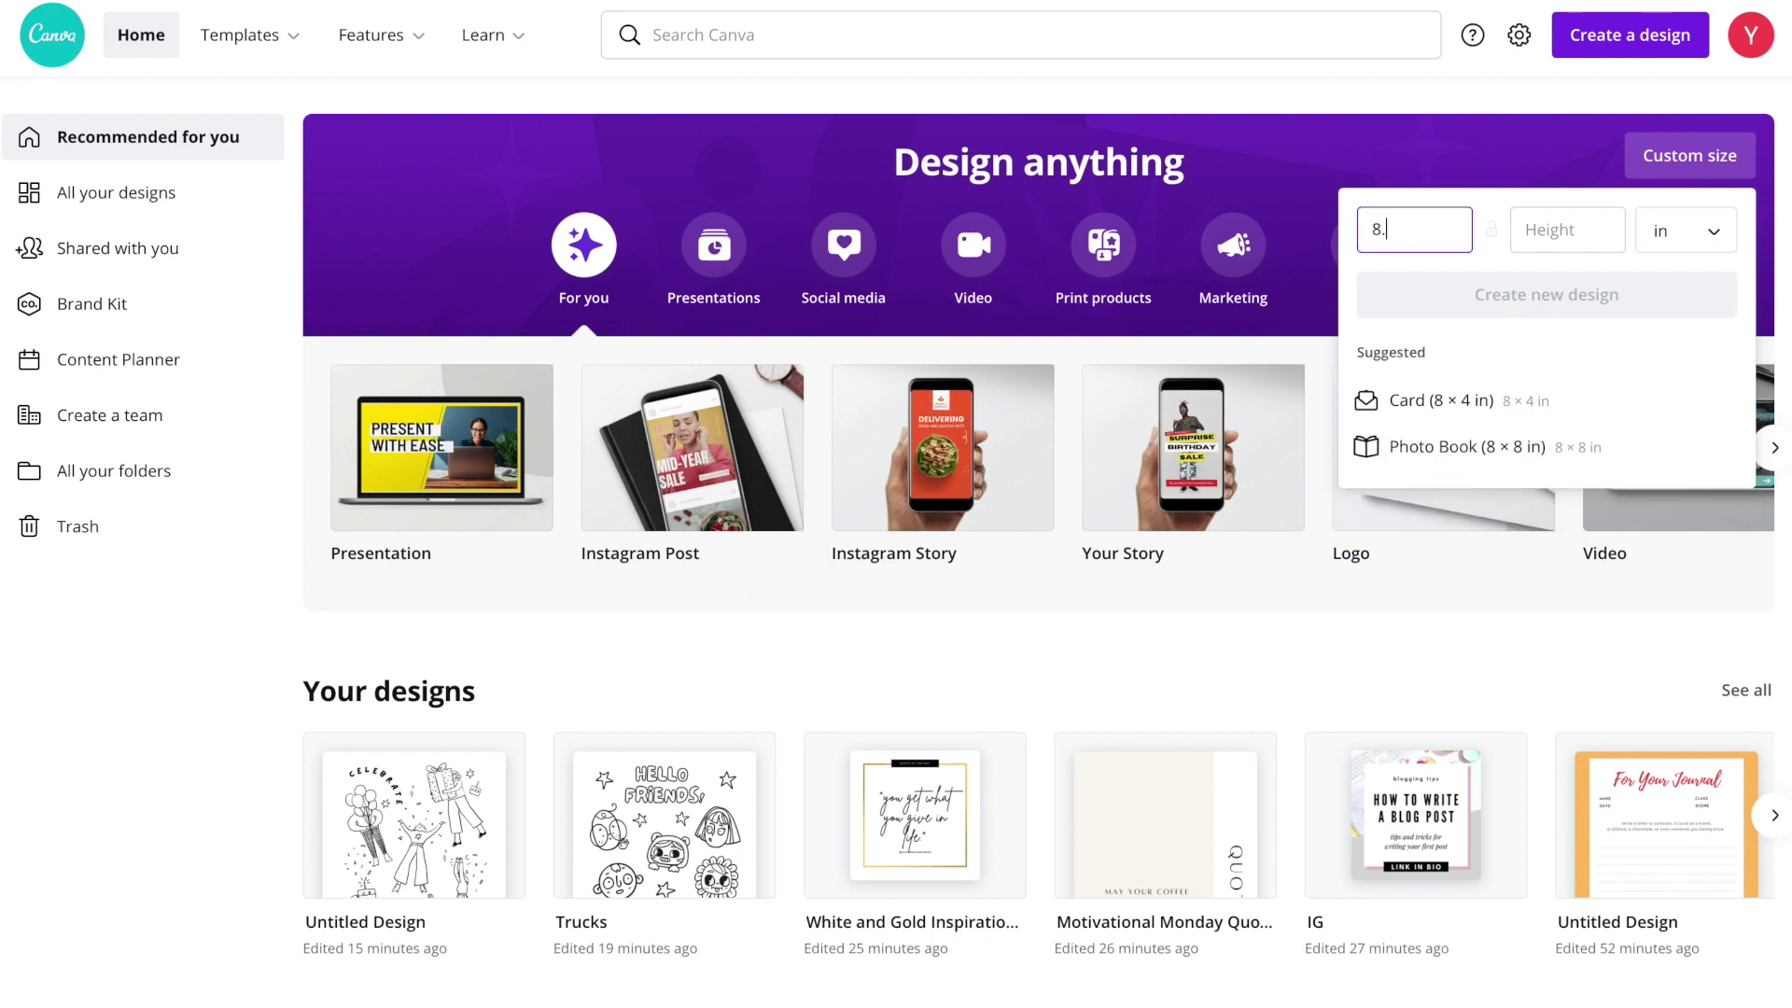
pyautogui.write('5')
pyautogui.press('Tab')
pyautogui.write('11')
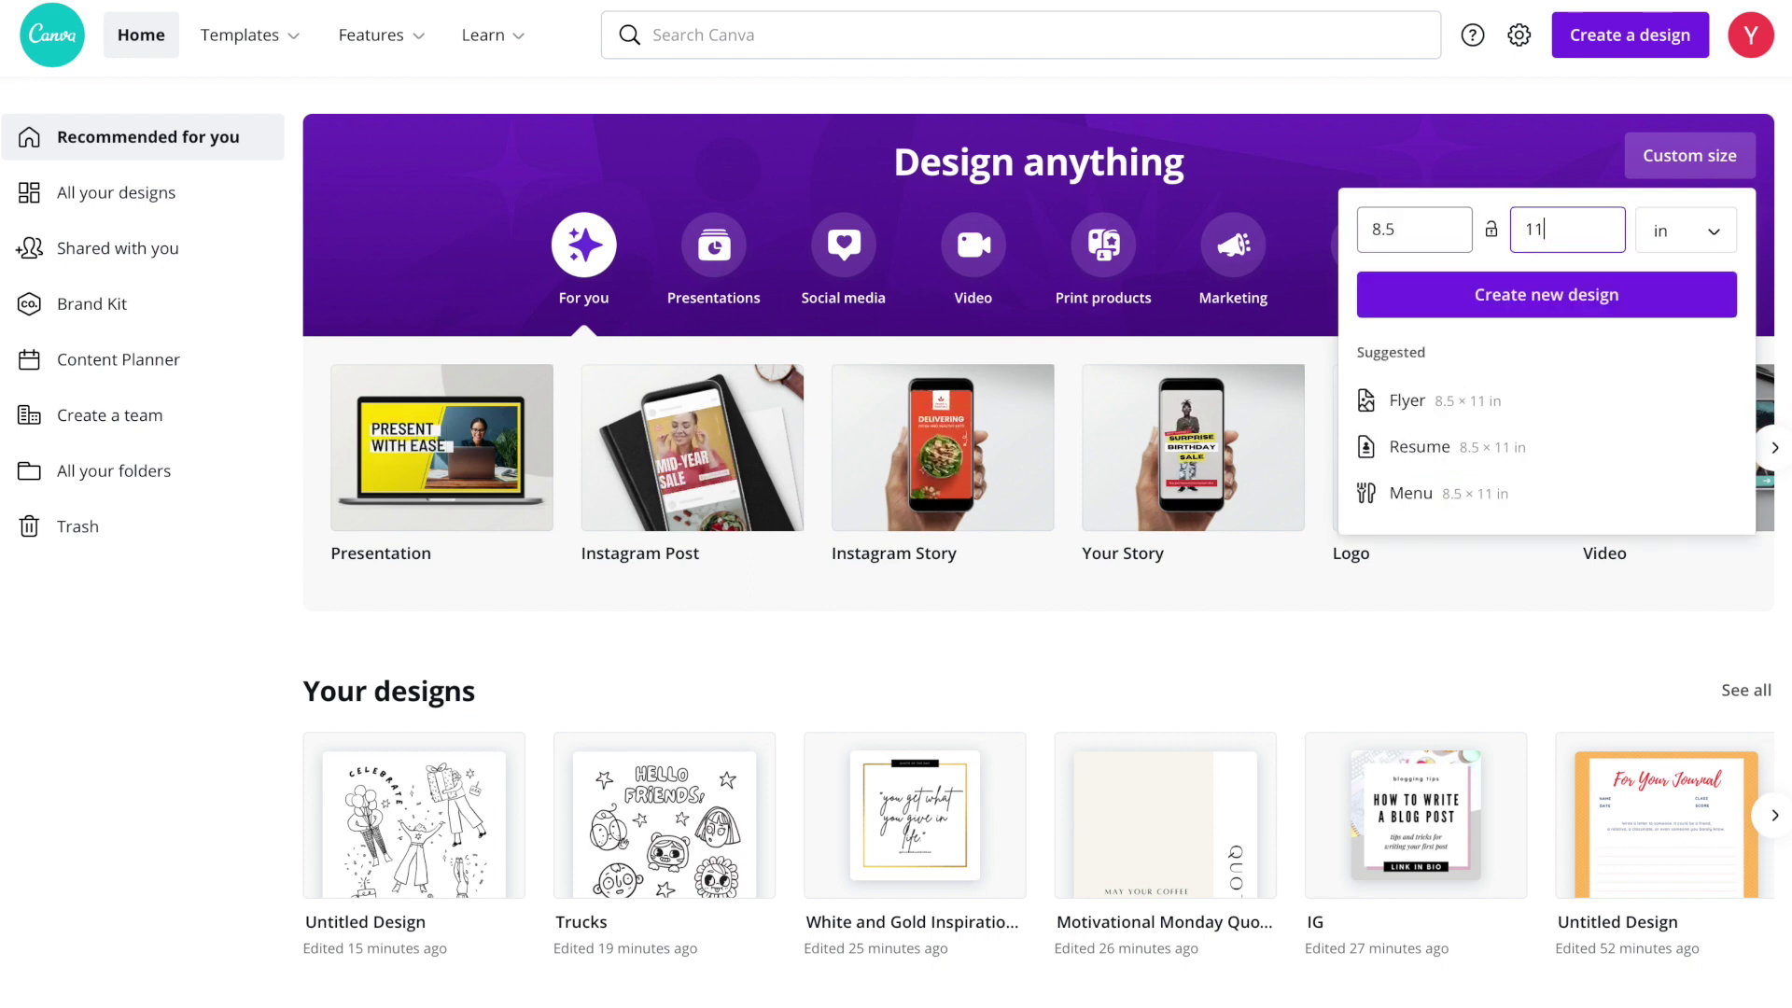
pyautogui.click(1566, 304)
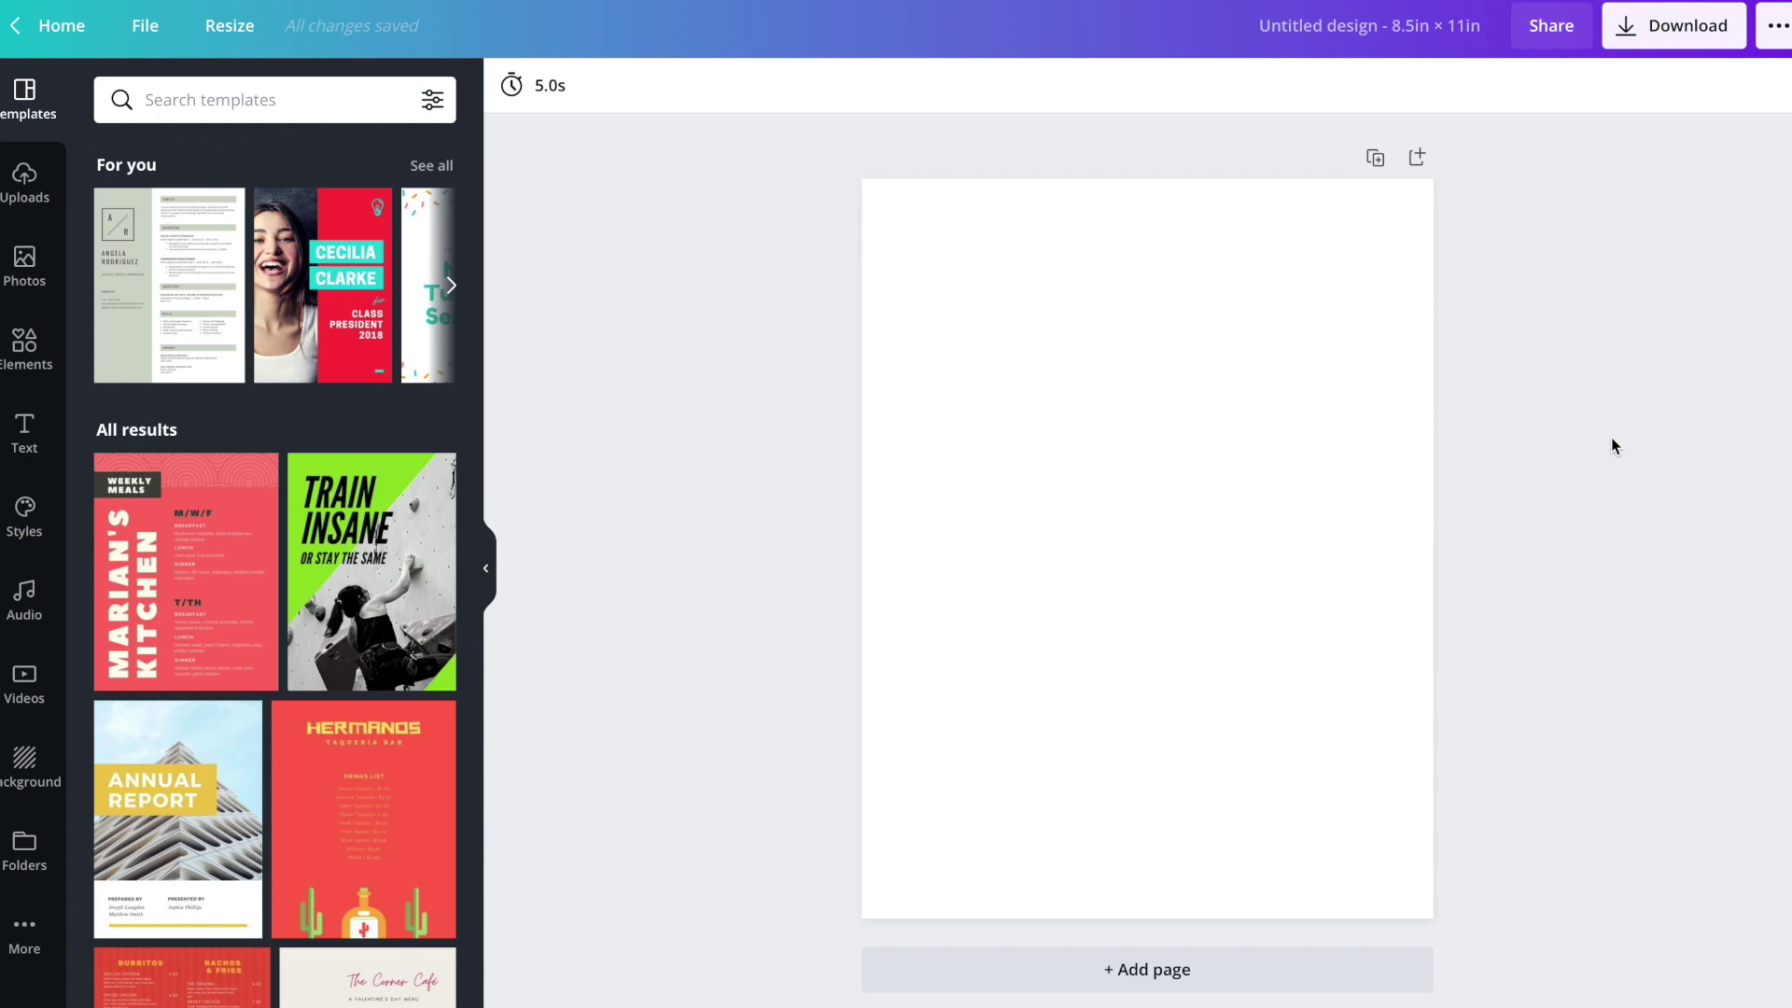
pyautogui.click(181, 102)
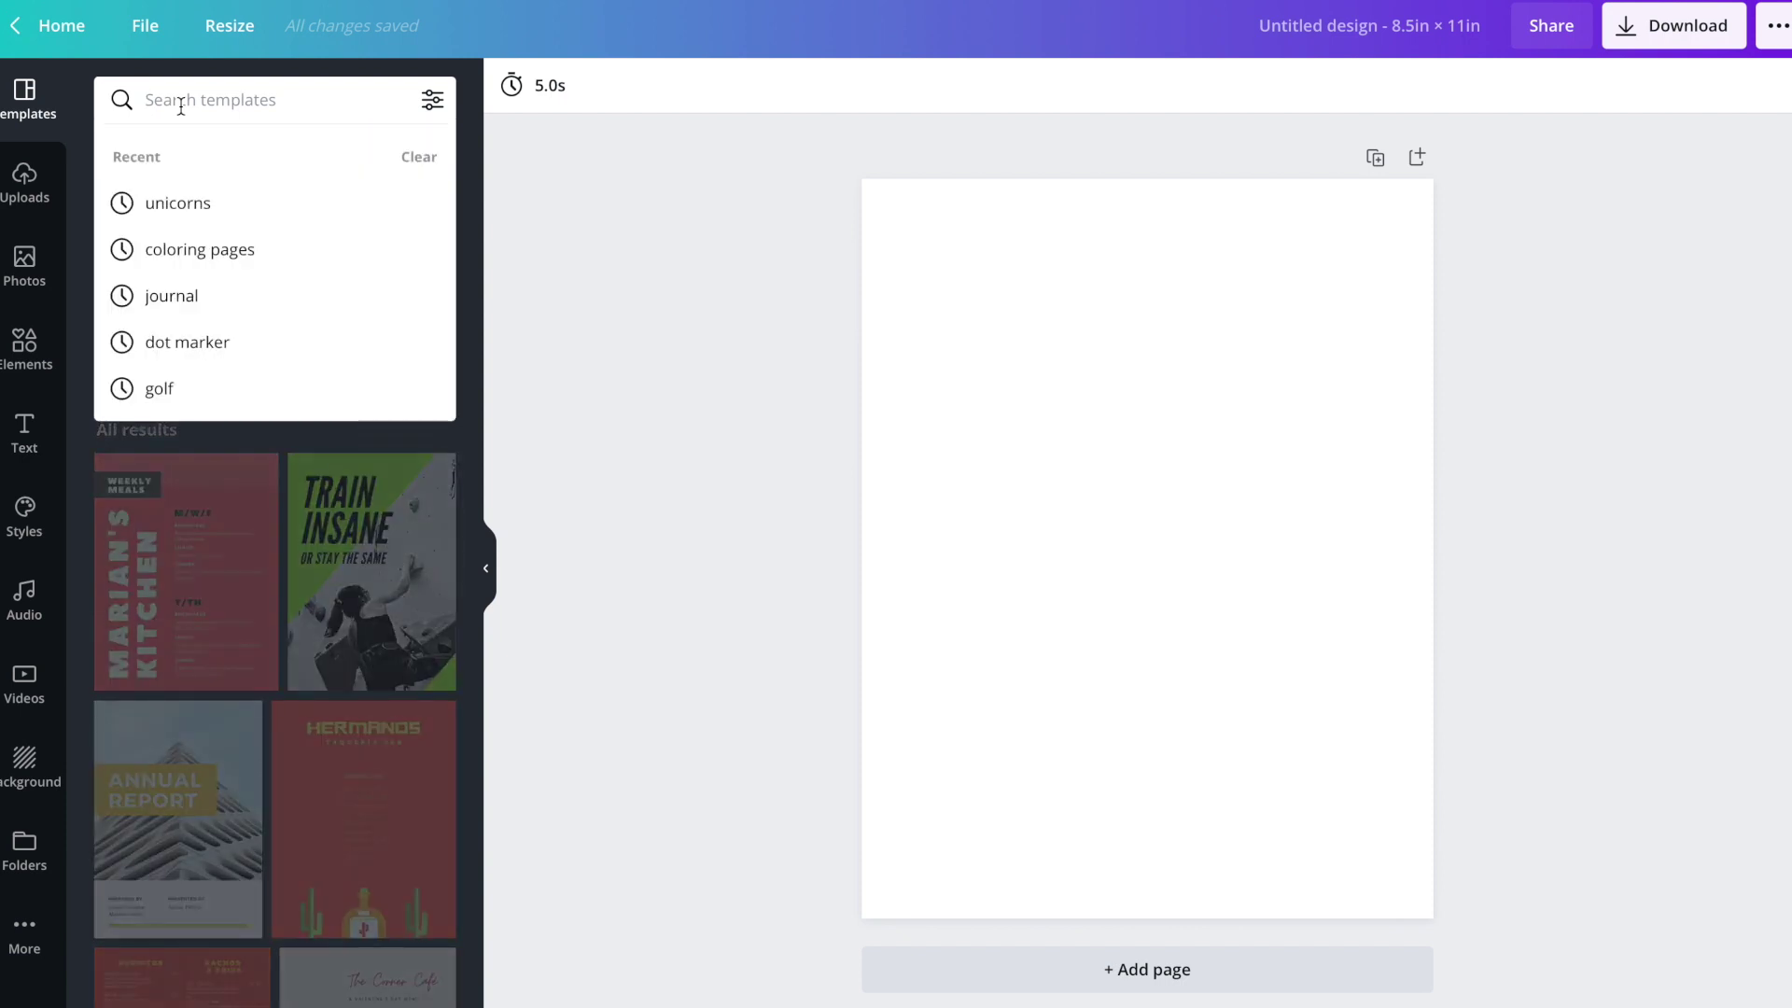
# Step: Search templates for 'unicorns' and apply all 27 pages of the Unicorn Cat Coloring Worksheet Set
pyautogui.write('unicorns')
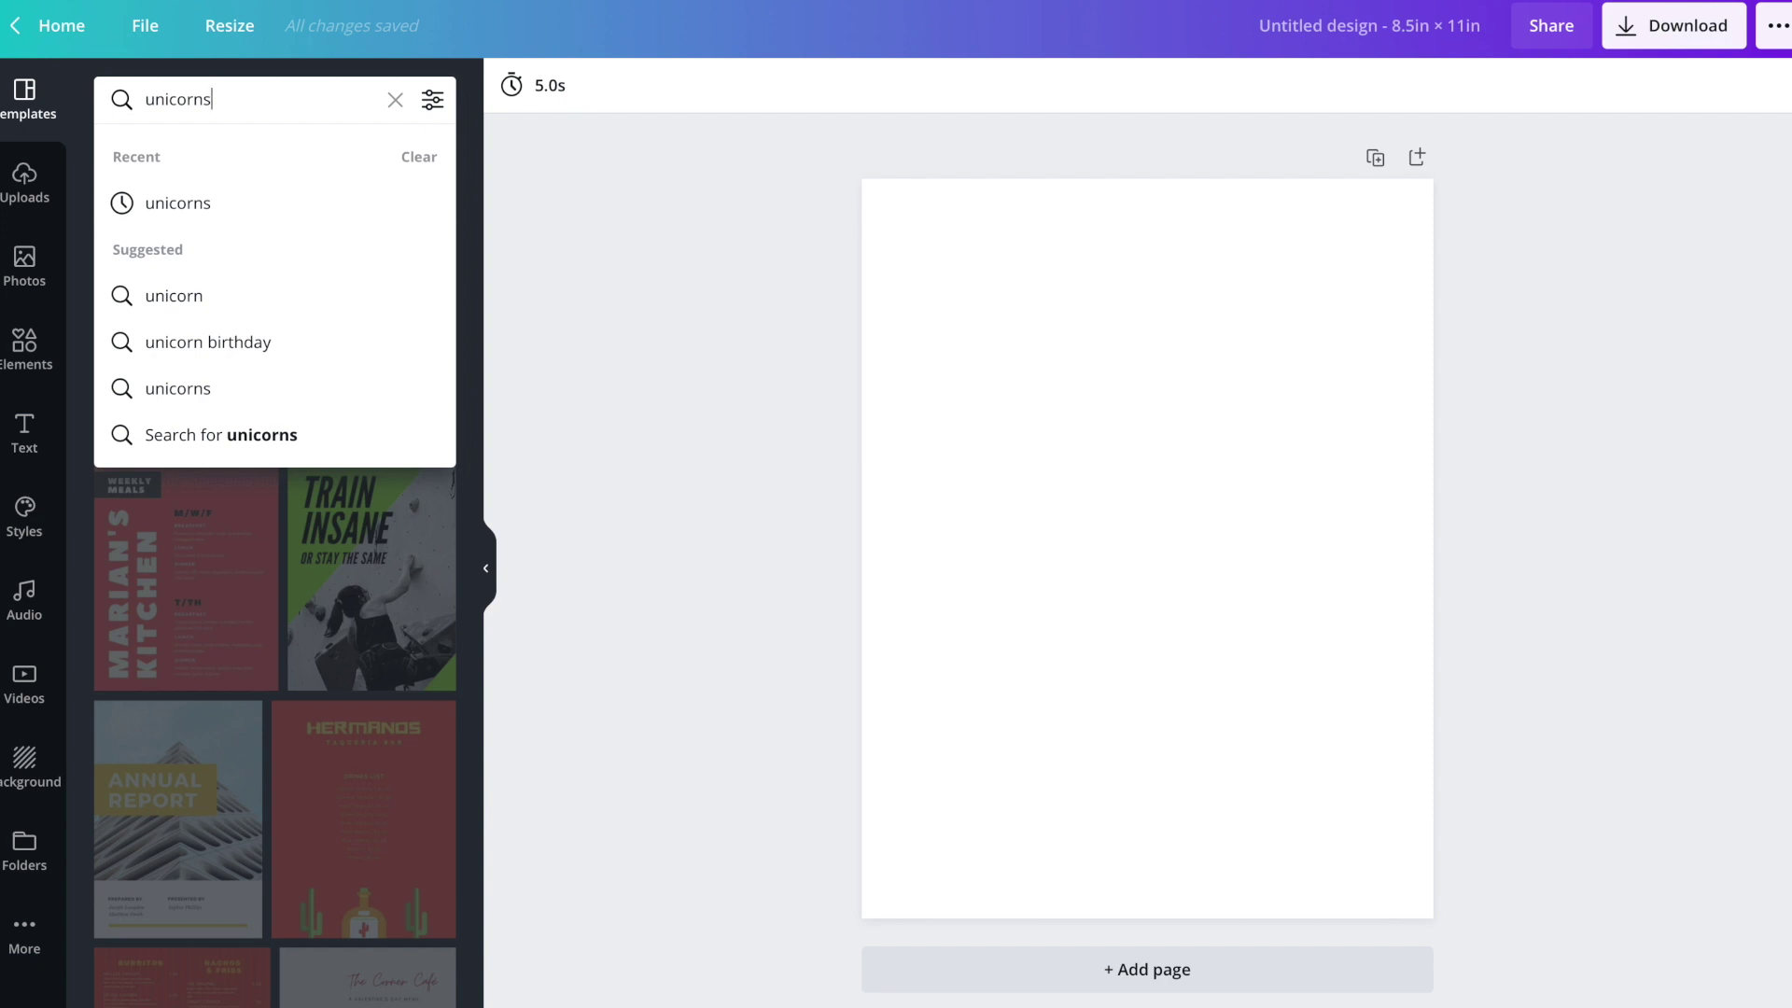
pyautogui.press('Return')
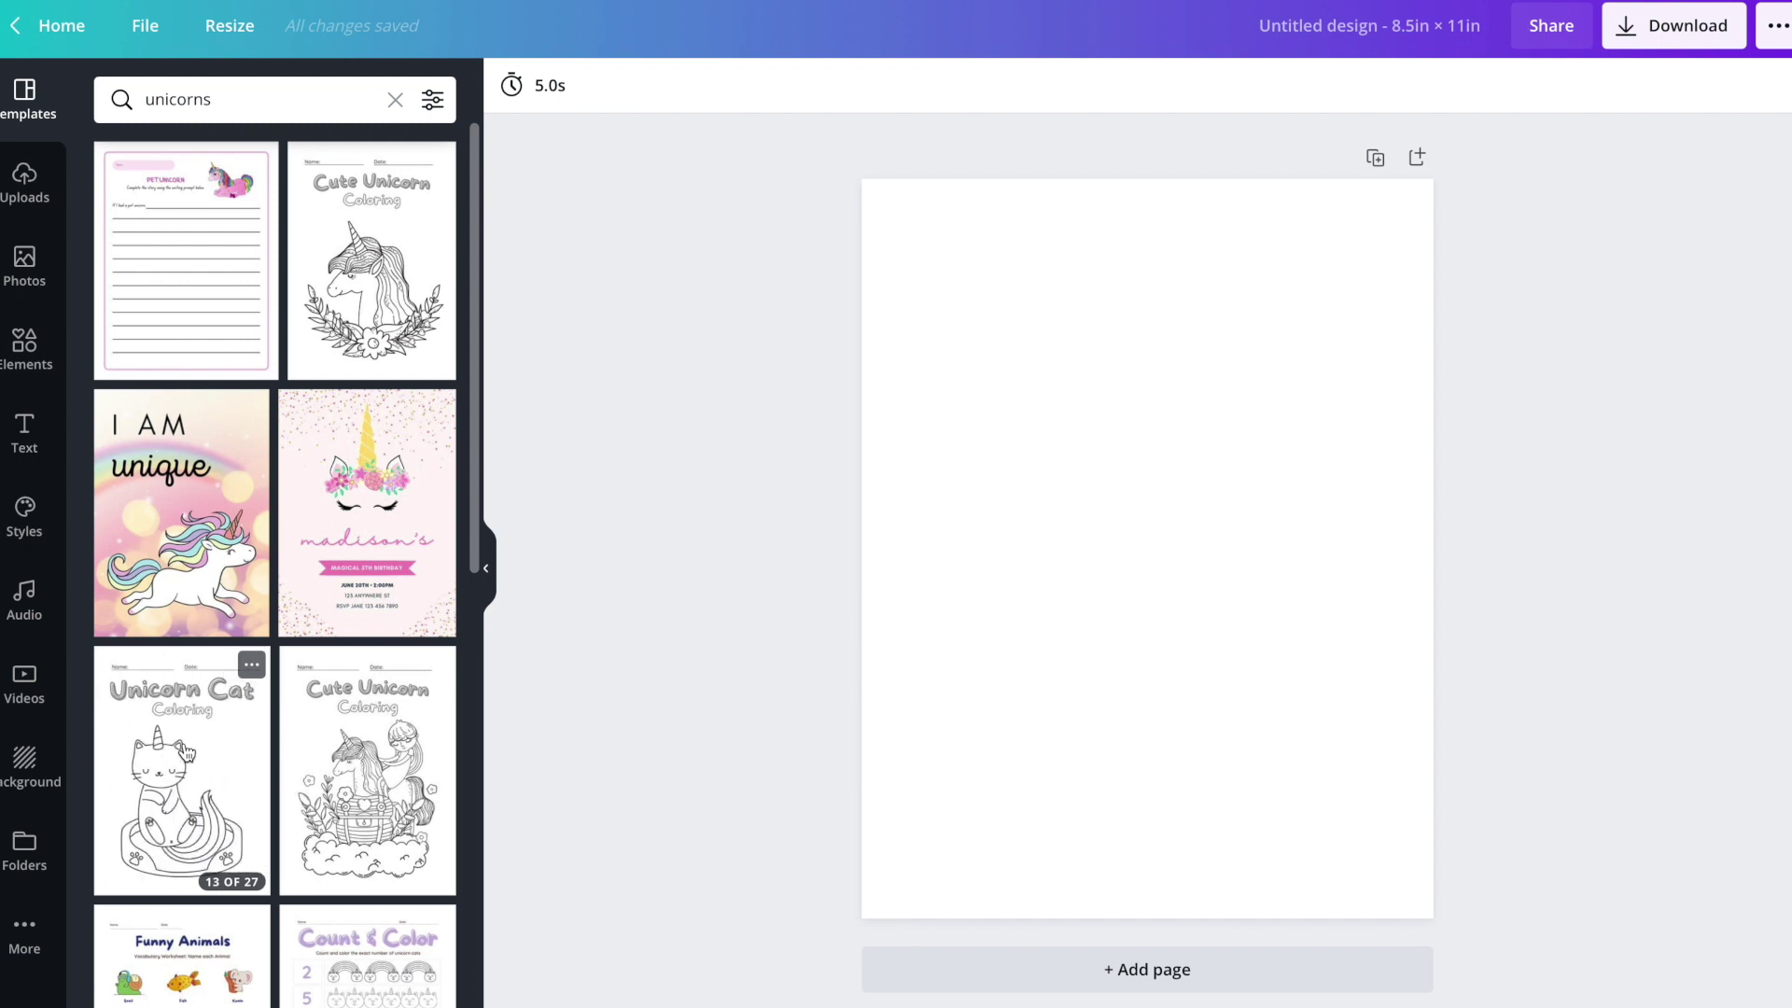
pyautogui.click(186, 752)
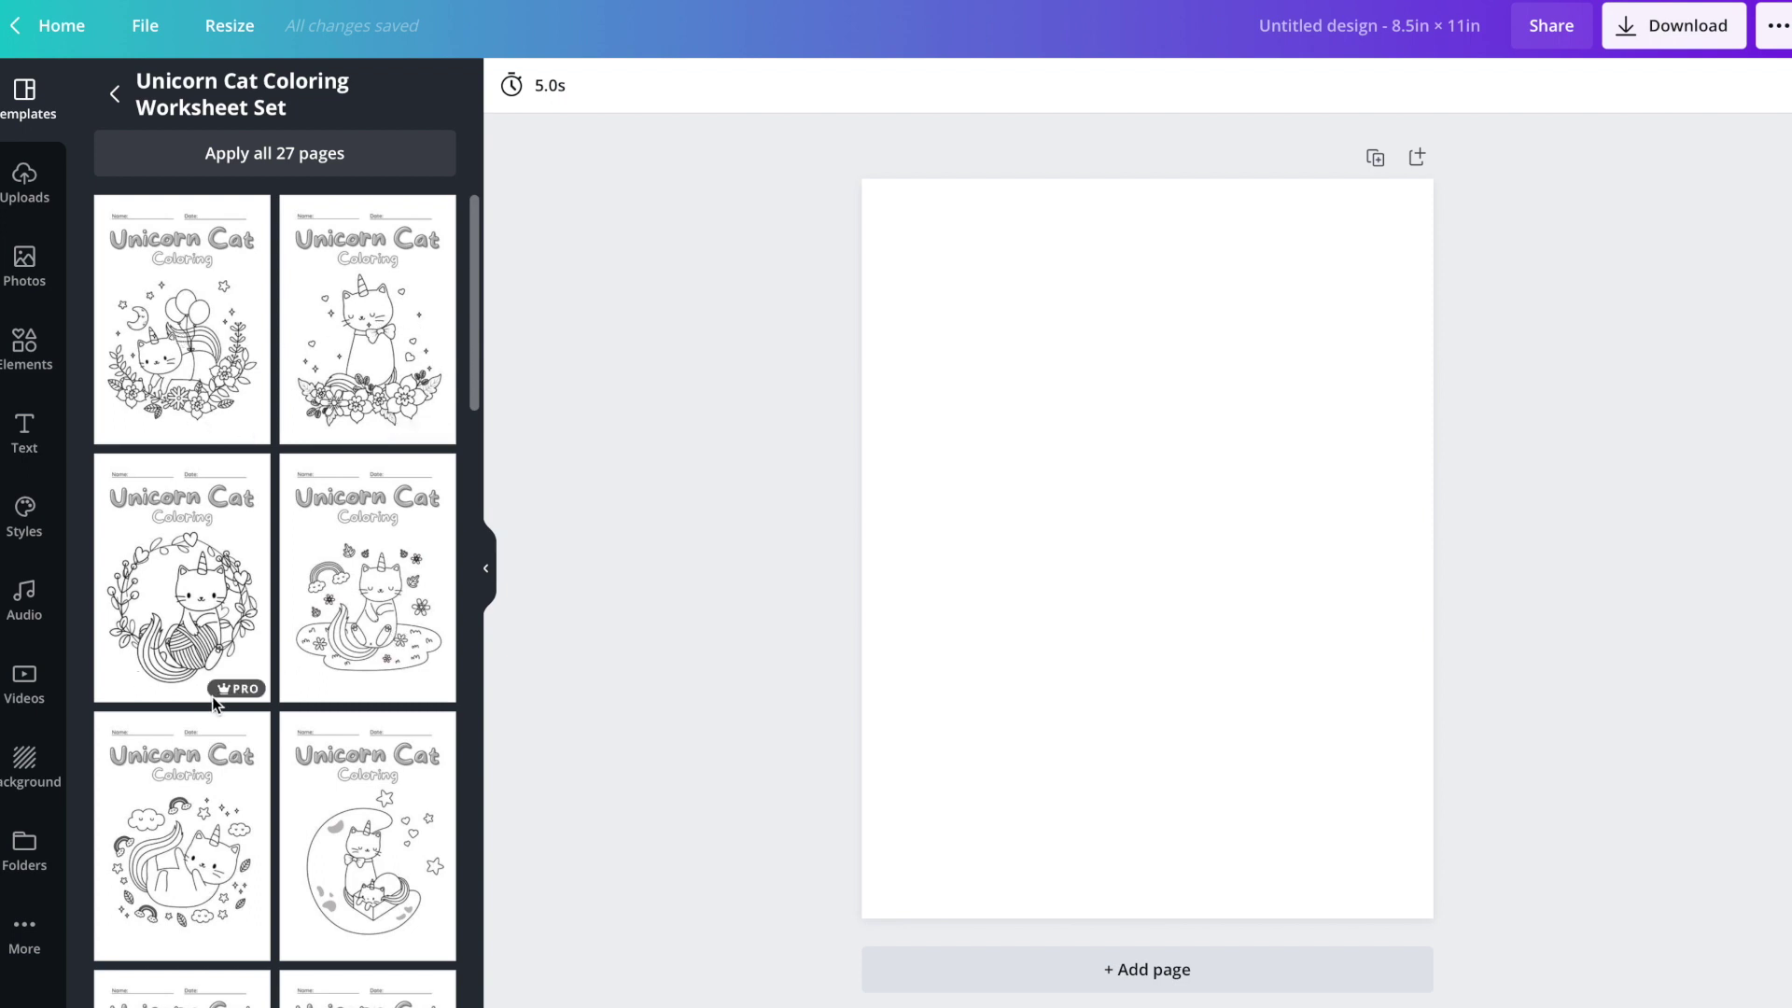
pyautogui.moveTo(238, 698)
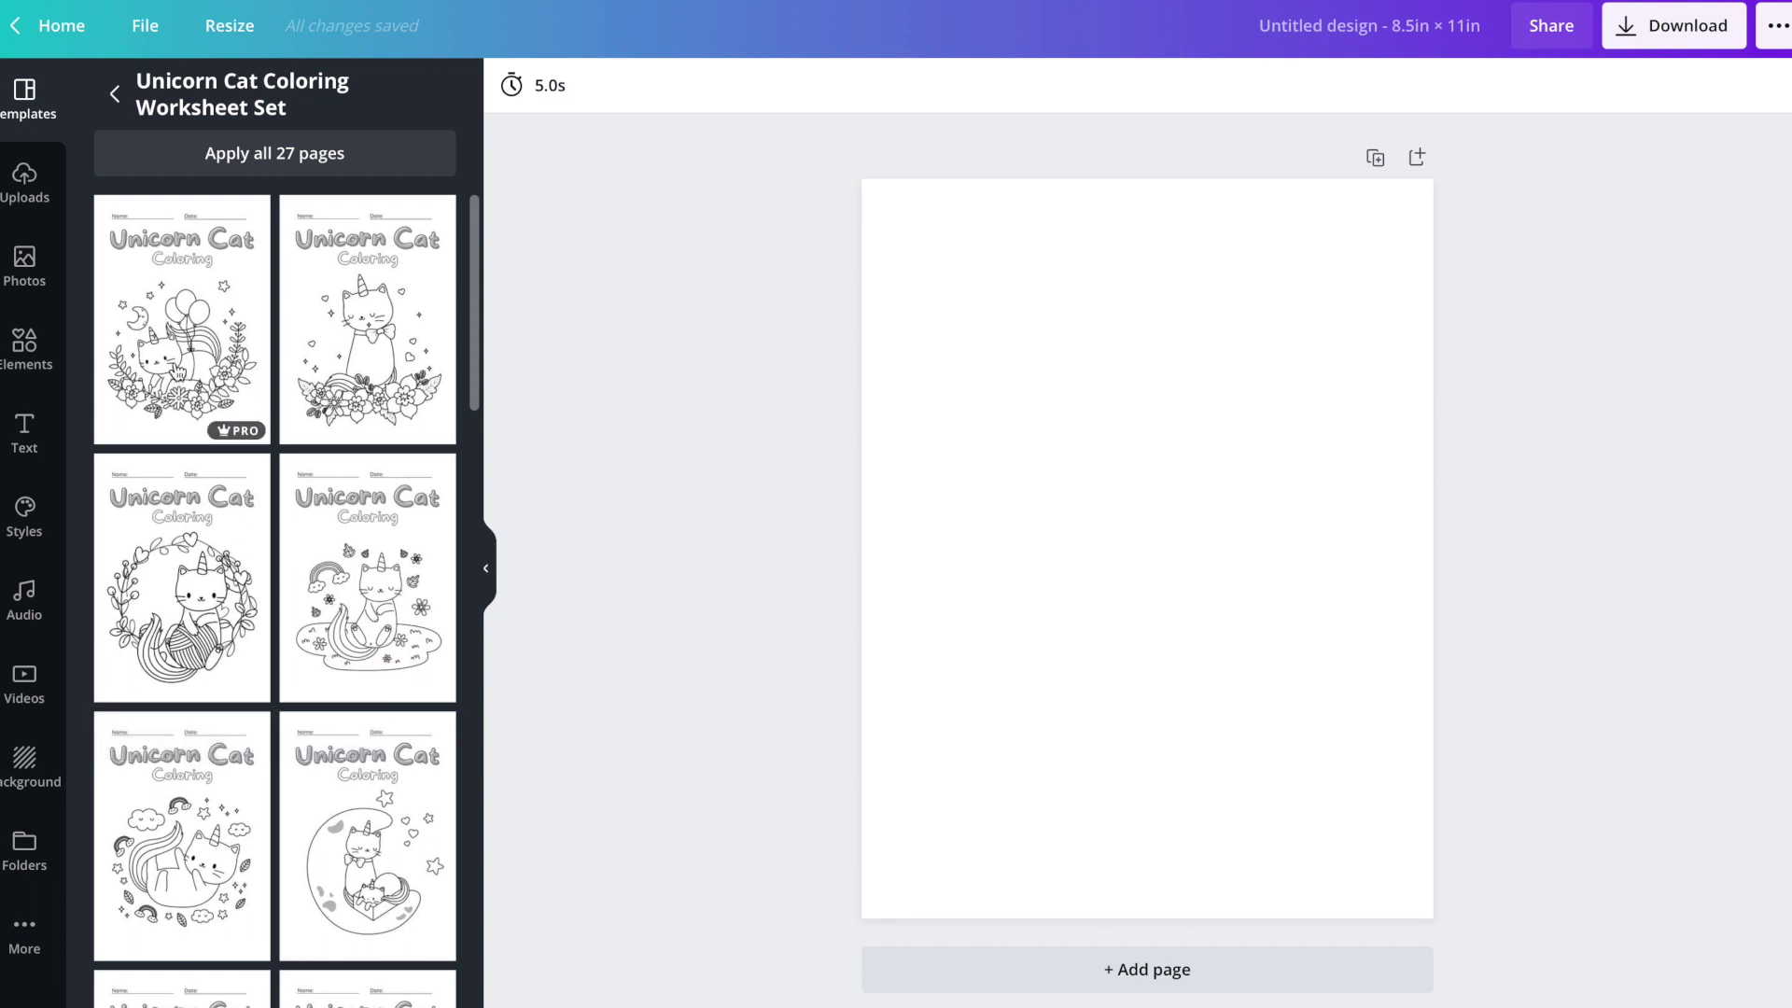
pyautogui.click(295, 160)
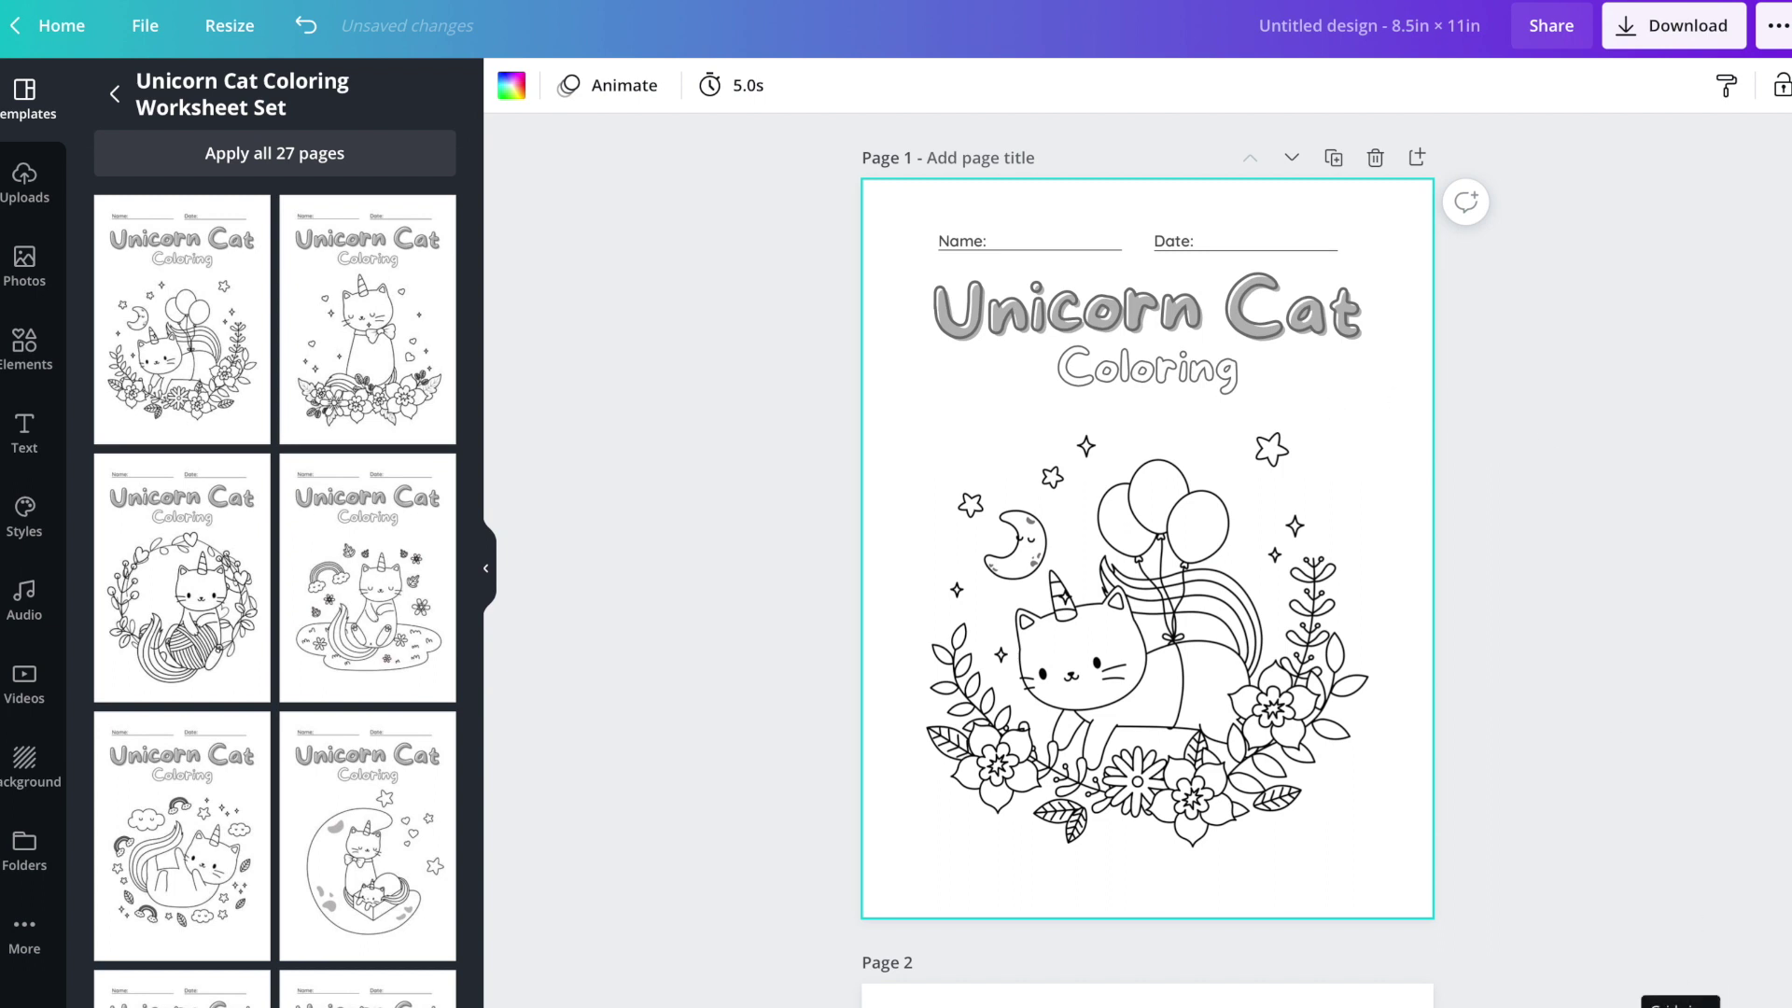
# Step: Show the pages in grid view and scroll through the 27 worksheet pages
pyautogui.hotkey('alt', 'shift', 'g')
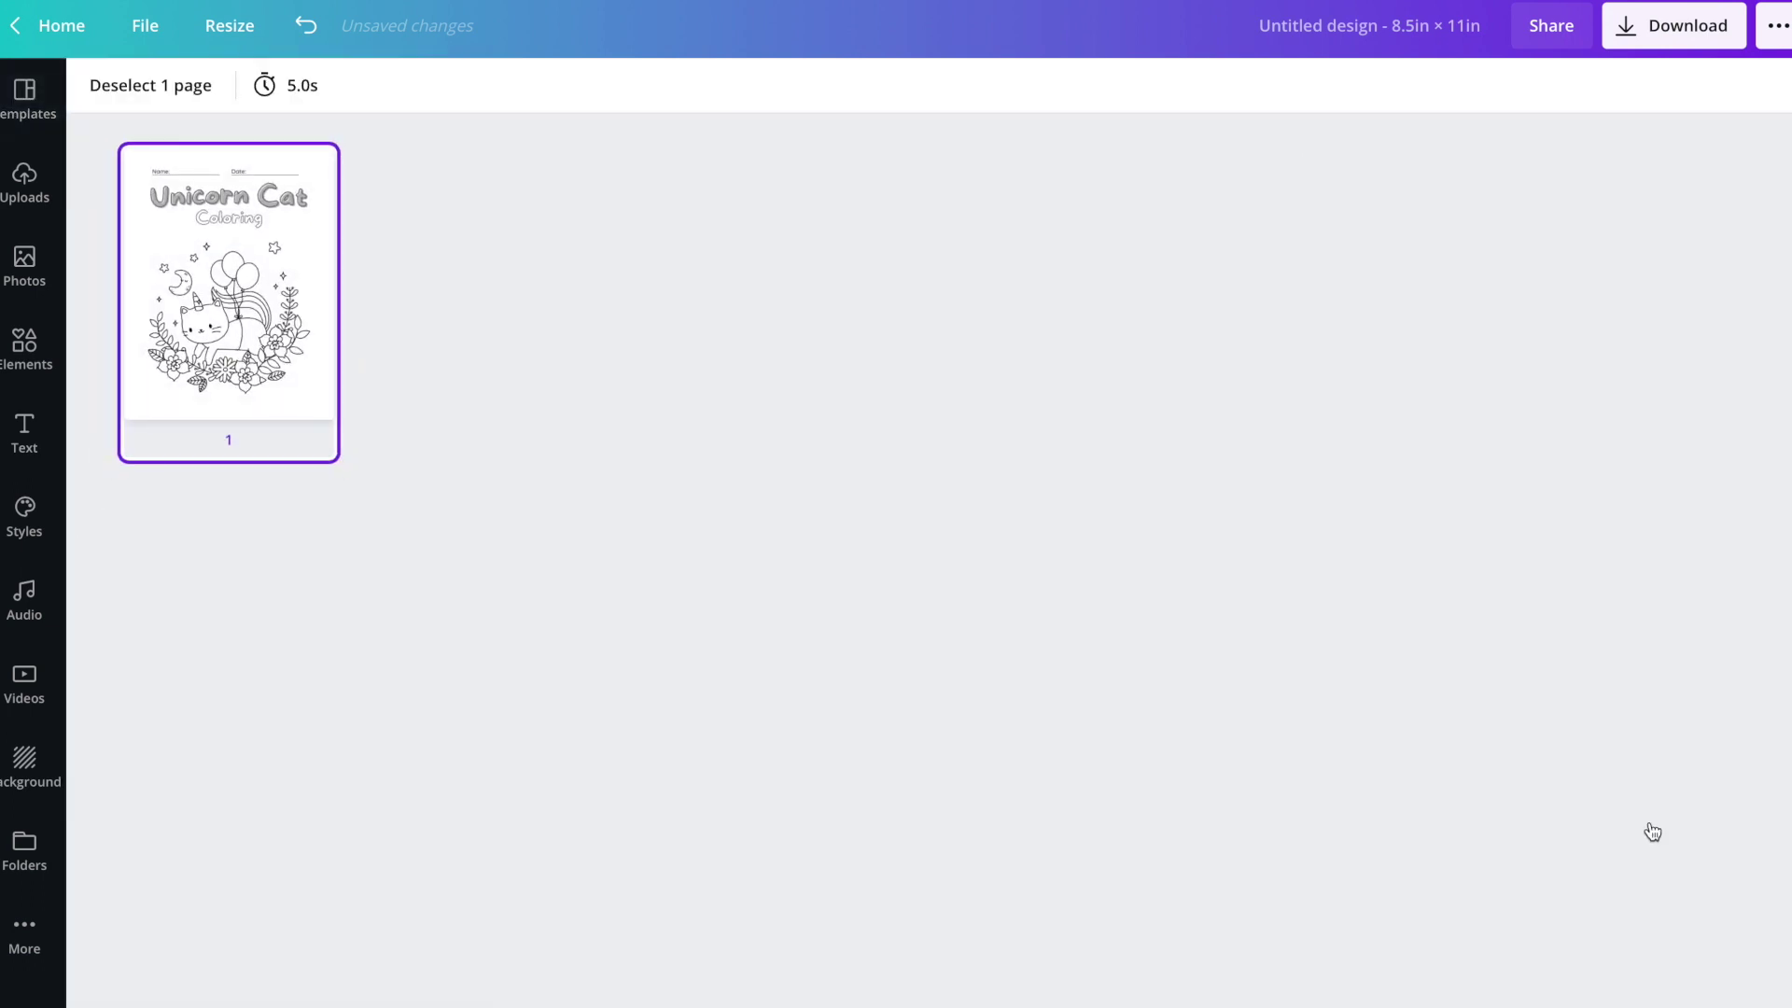
pyautogui.hotkey('ctrl', 'v')
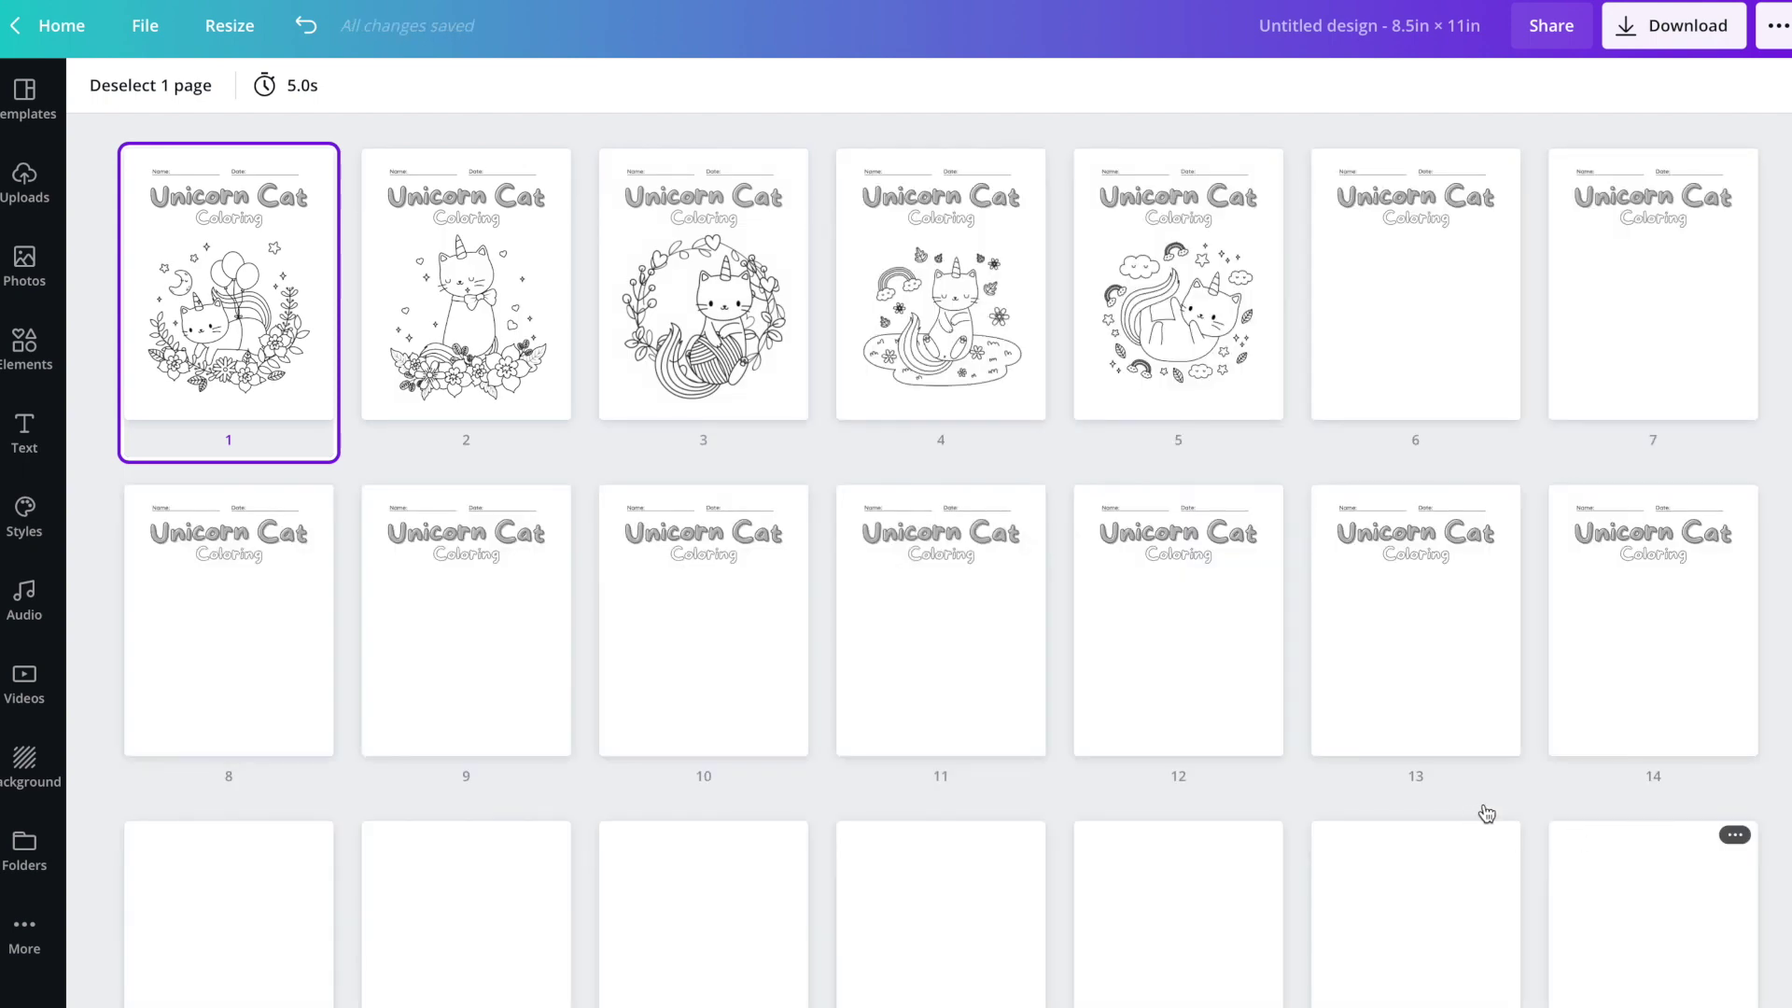
pyautogui.scroll(-1, 1486, 814)
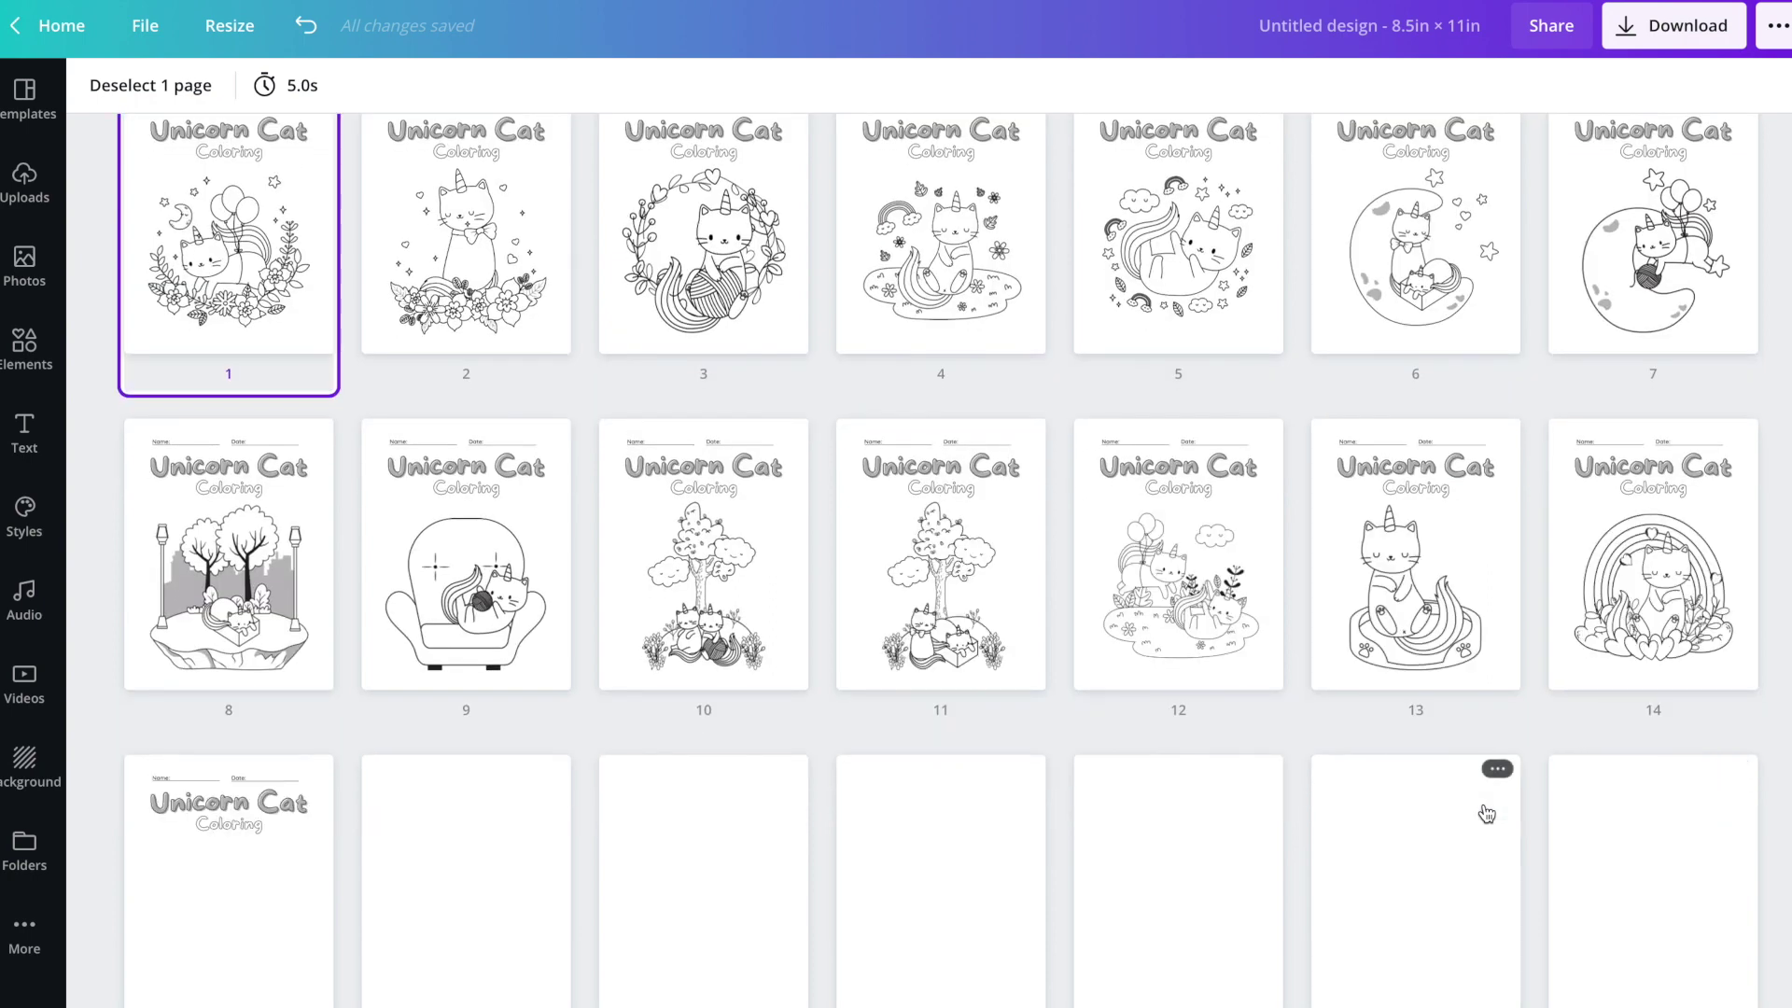
pyautogui.scroll(-4, 1547, 875)
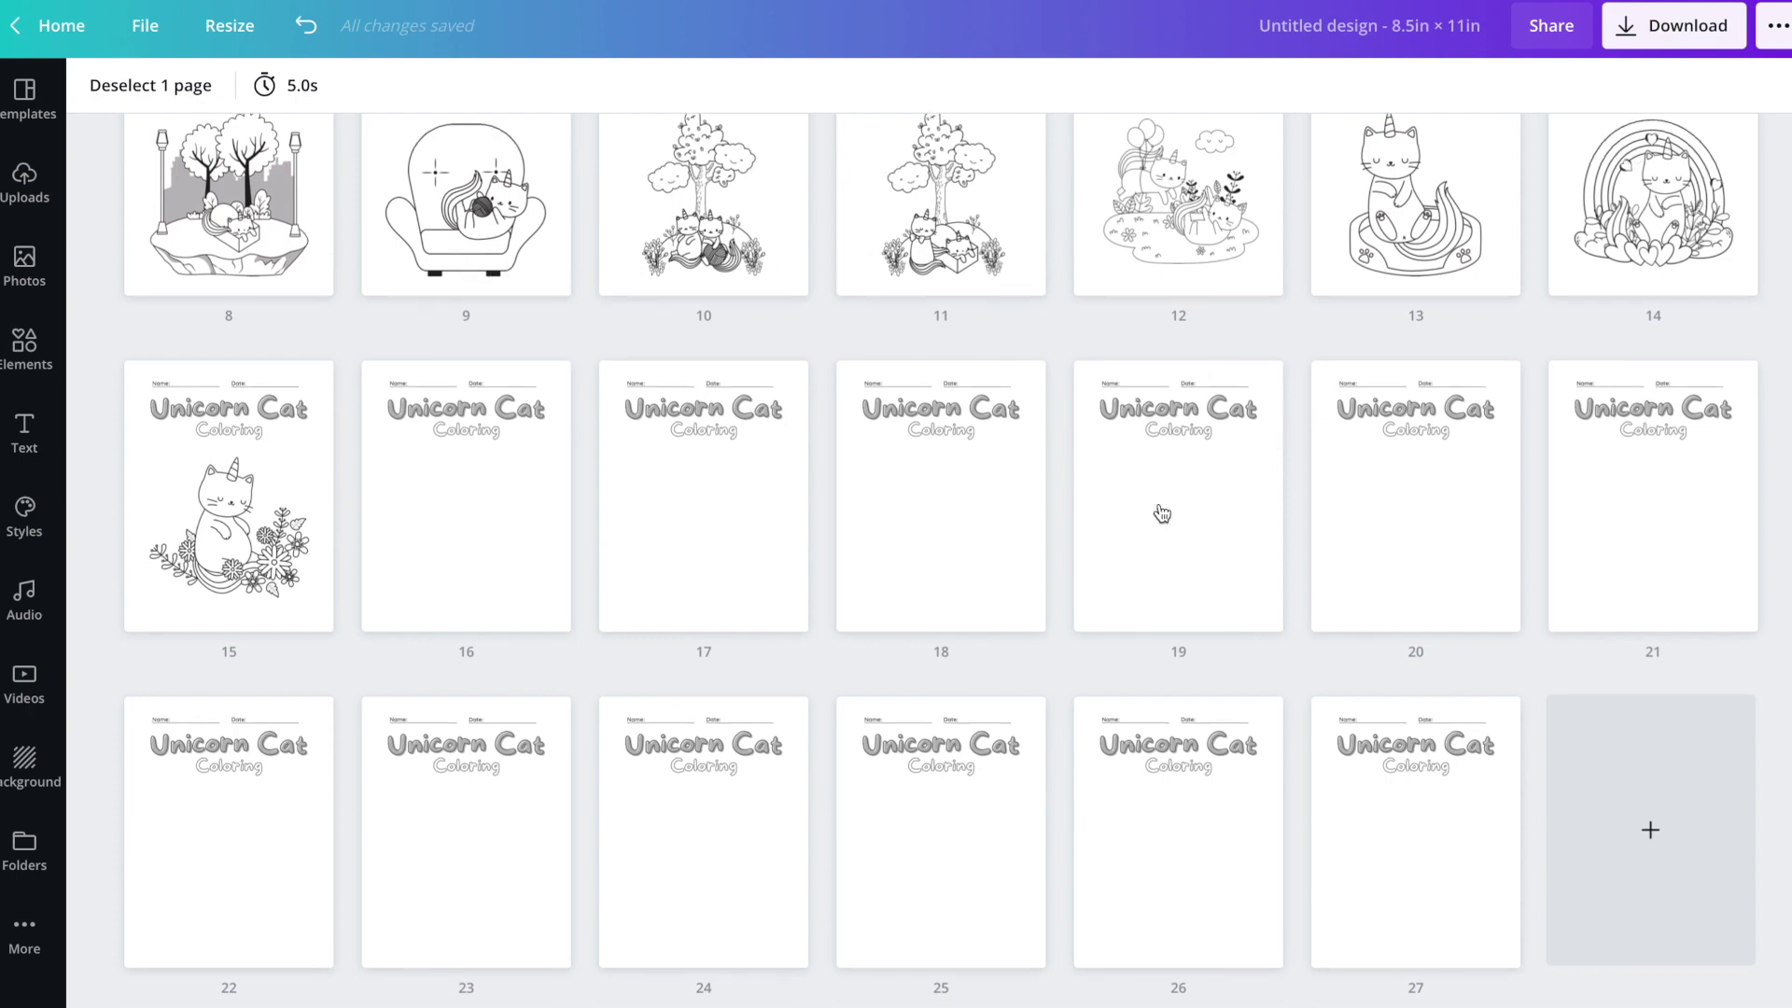
pyautogui.scroll(4, 1160, 512)
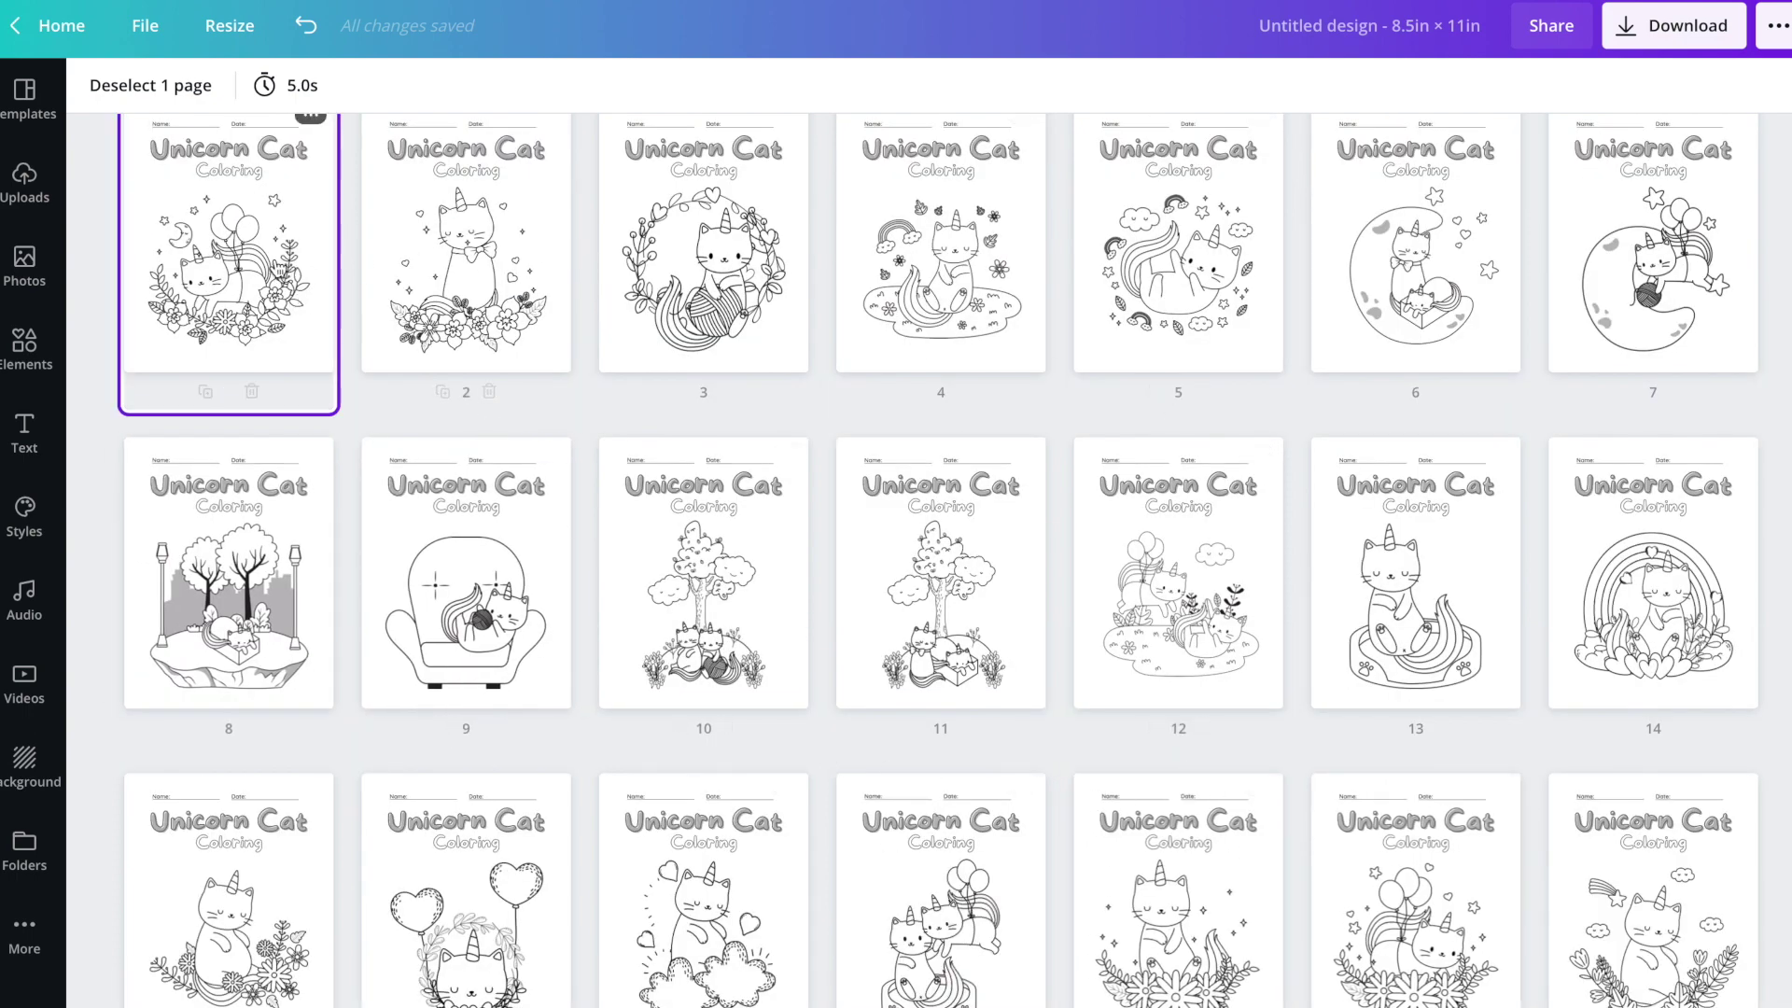
# Step: Delete the Name and Date labels and their underlines from page 1
pyautogui.click(24, 94)
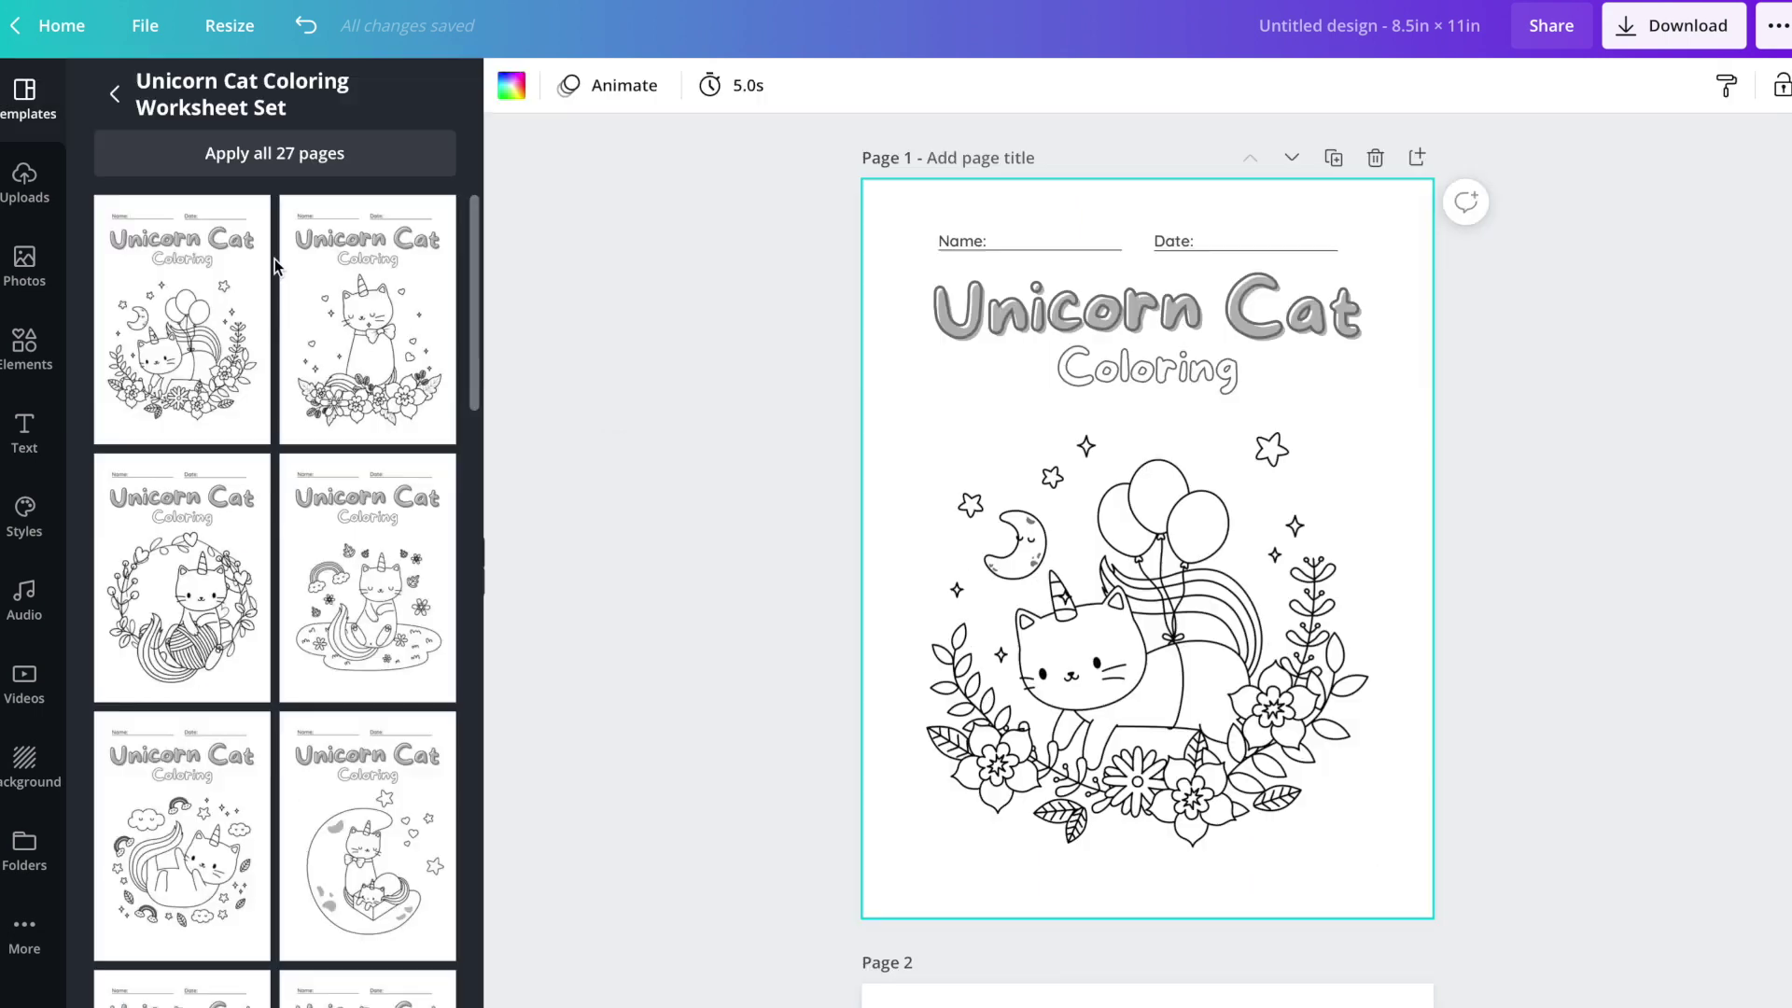
pyautogui.click(114, 96)
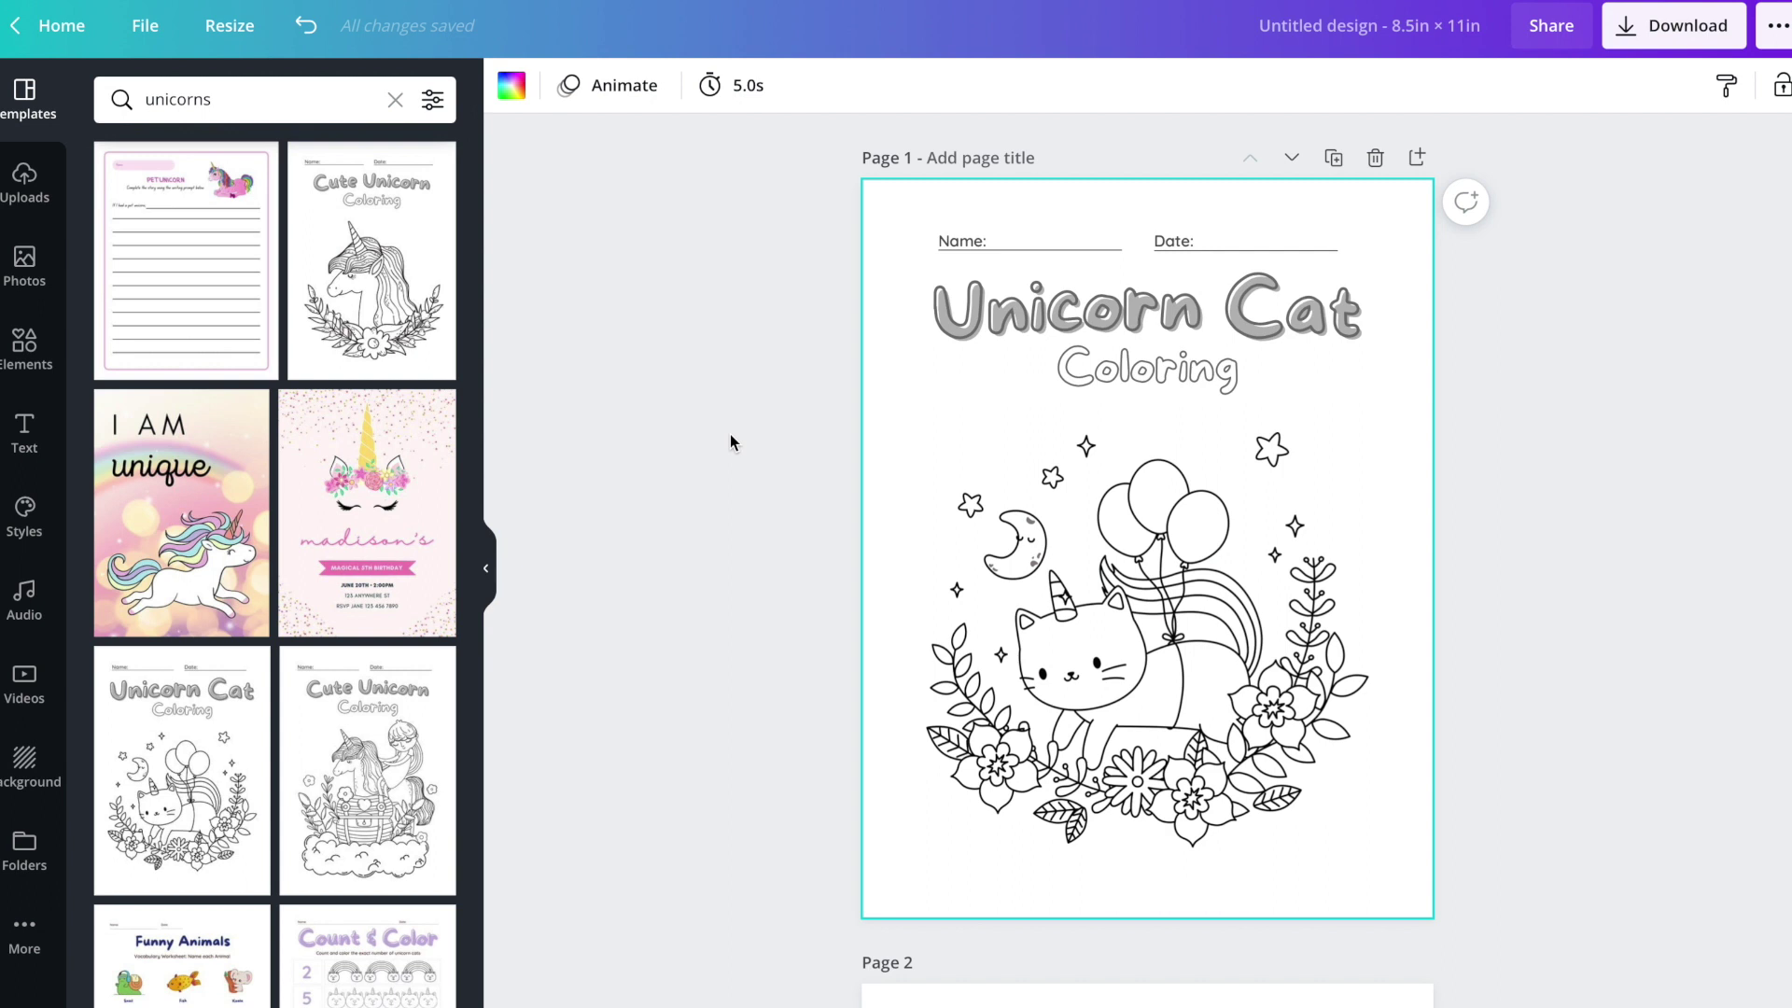
pyautogui.click(1011, 248)
pyautogui.press('Delete')
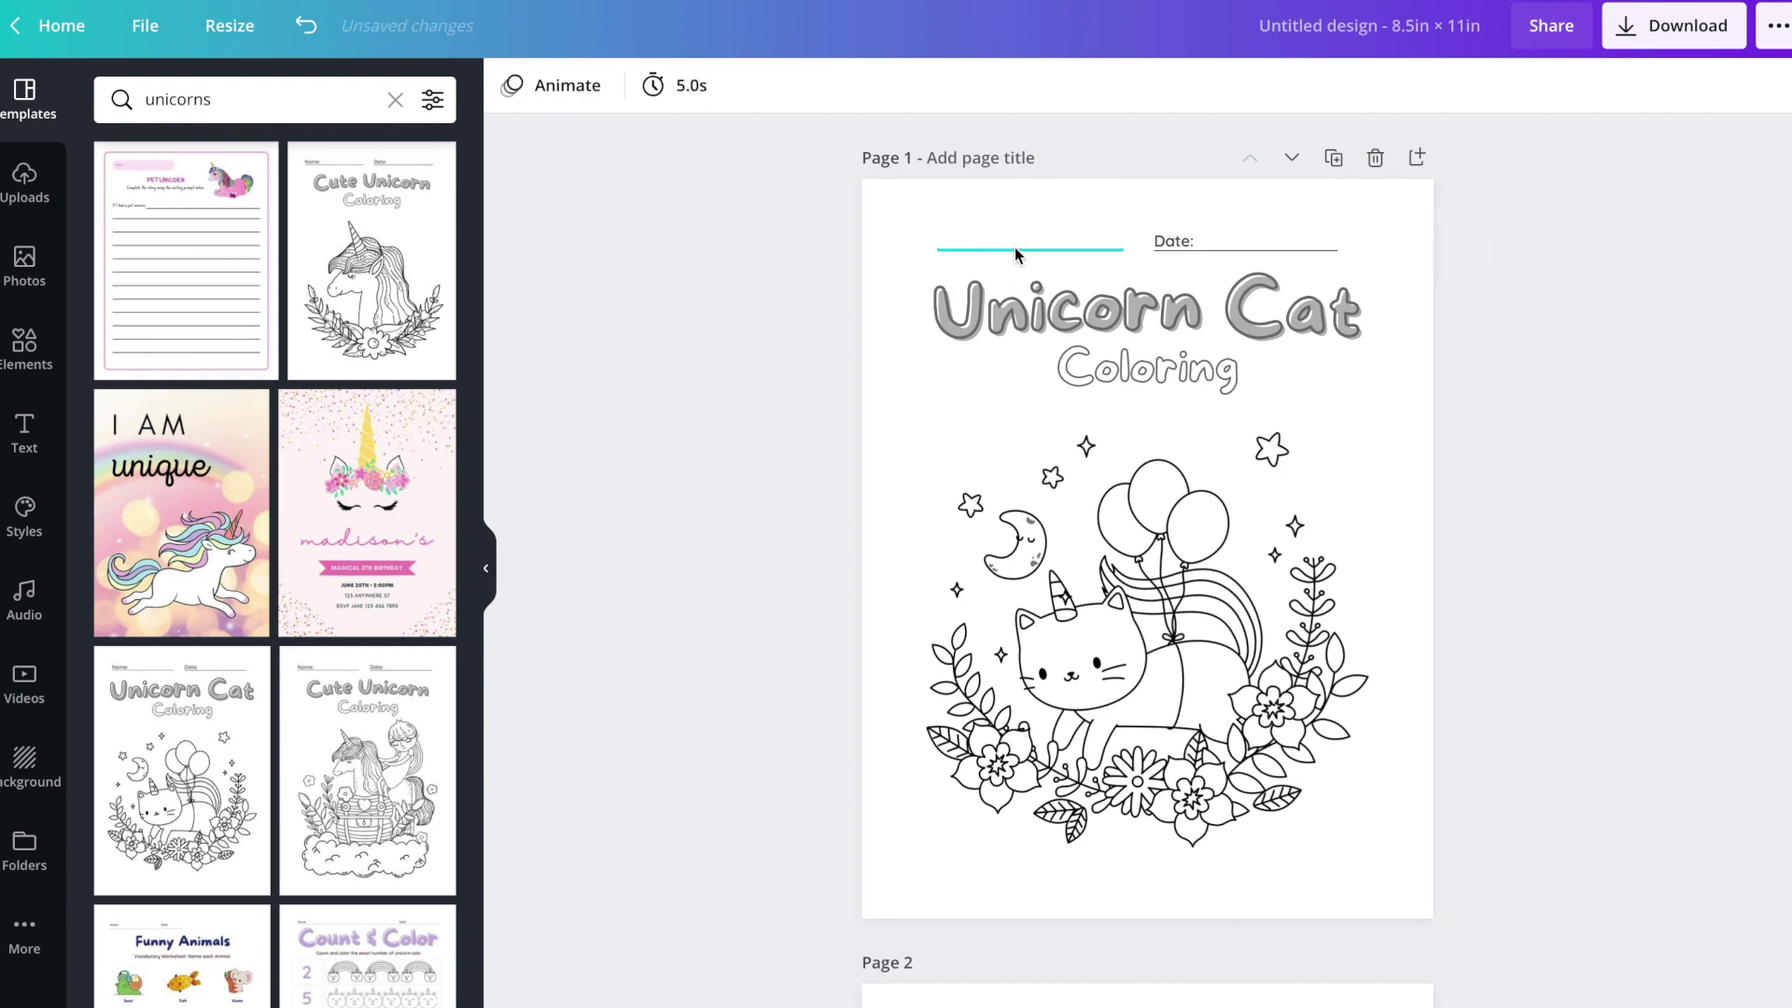
pyautogui.click(1015, 248)
pyautogui.press('Delete')
pyautogui.click(1179, 259)
pyautogui.press('Delete')
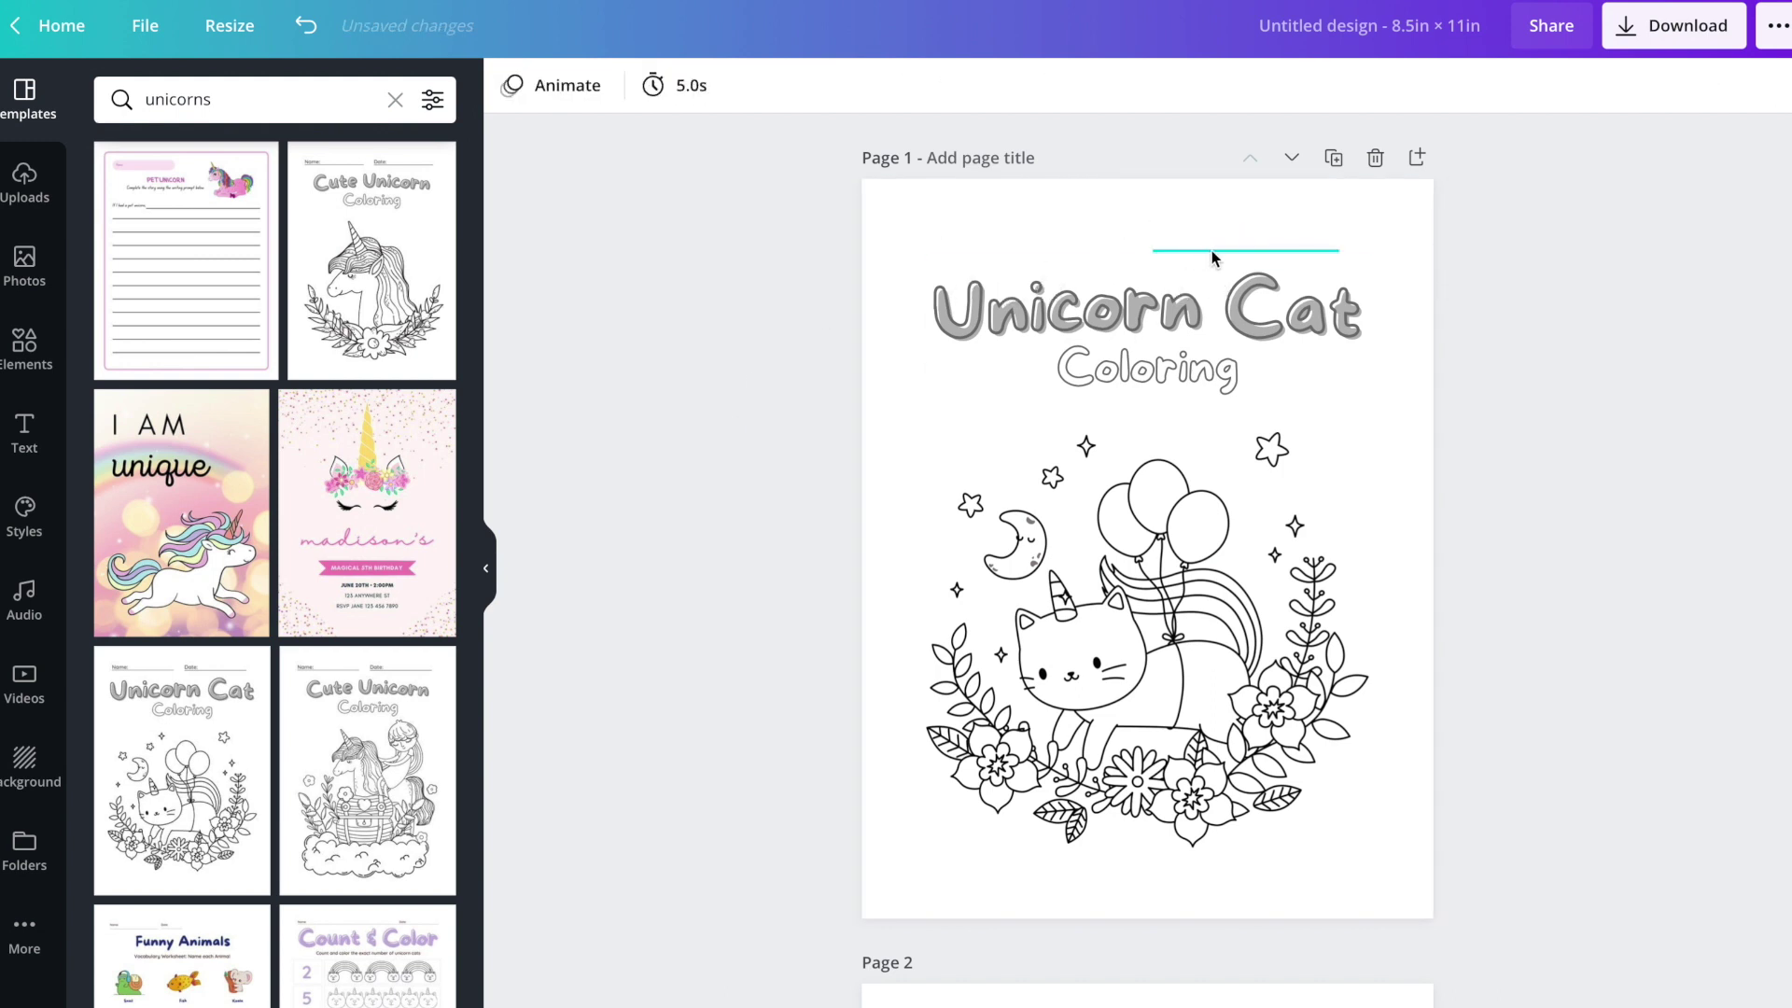
pyautogui.click(1211, 250)
pyautogui.press('Delete')
# Step: Move the Unicorn Cat title and the Coloring subtitle up toward the page top
pyautogui.click(1173, 308)
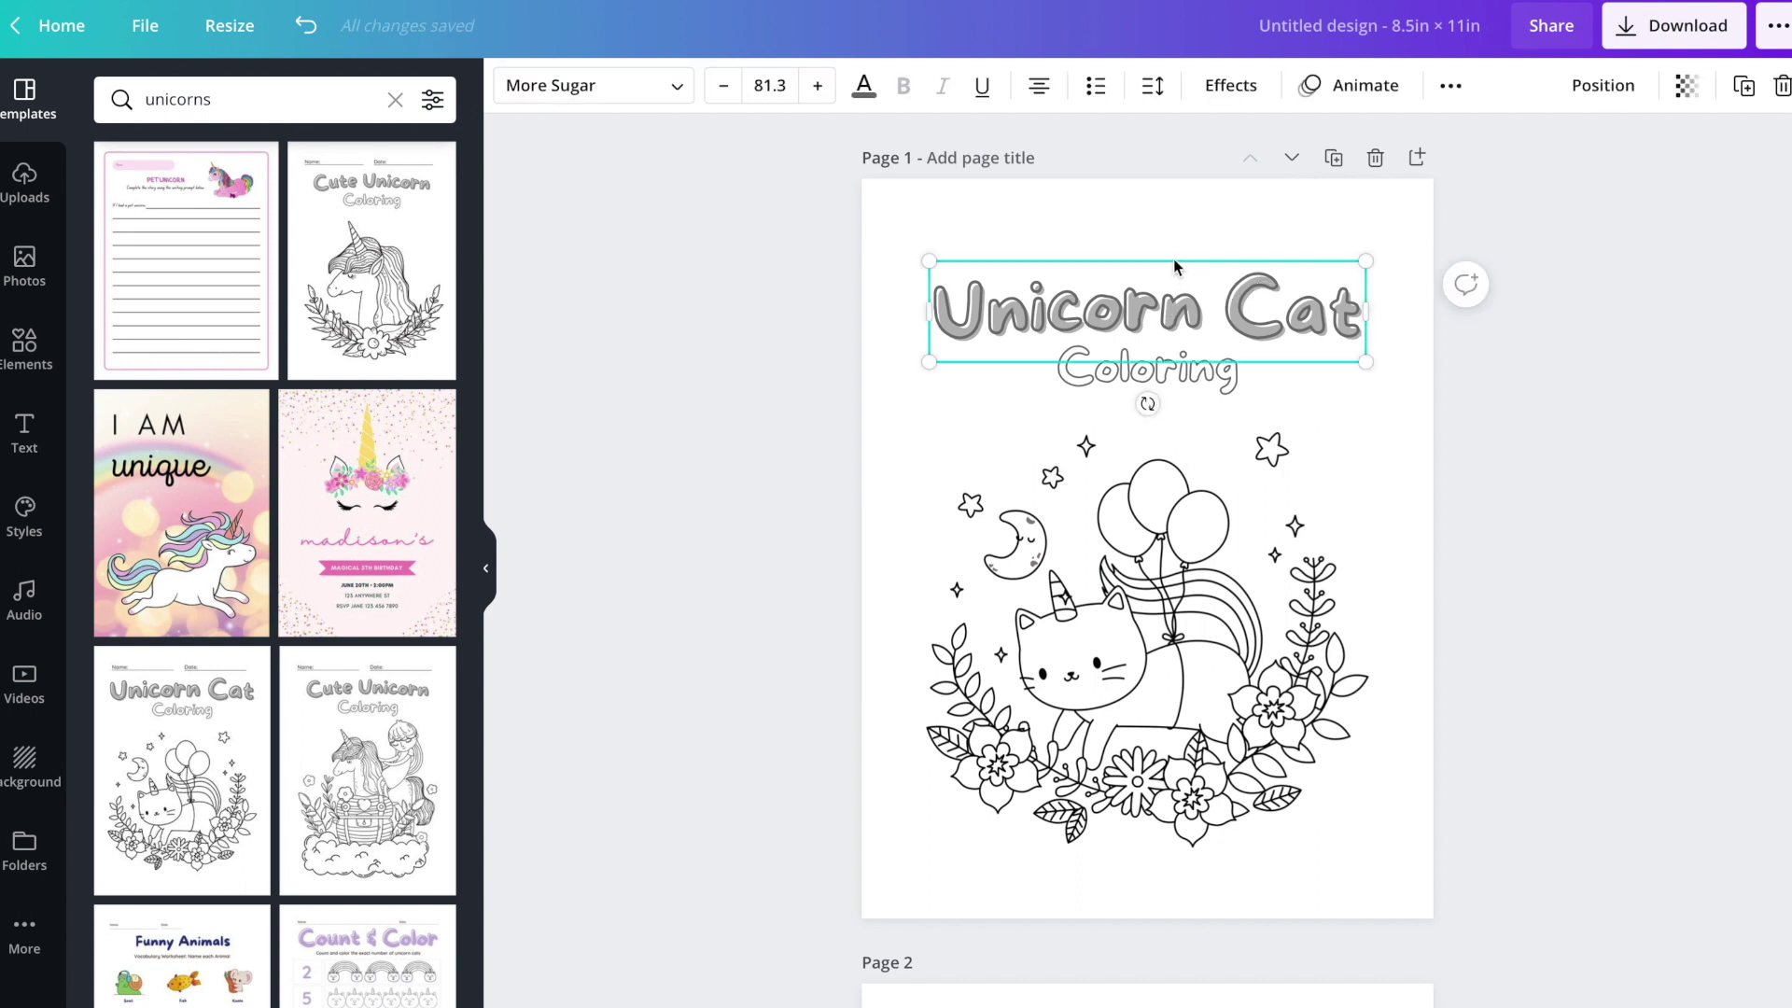
pyautogui.click(1172, 252)
pyautogui.click(1161, 306)
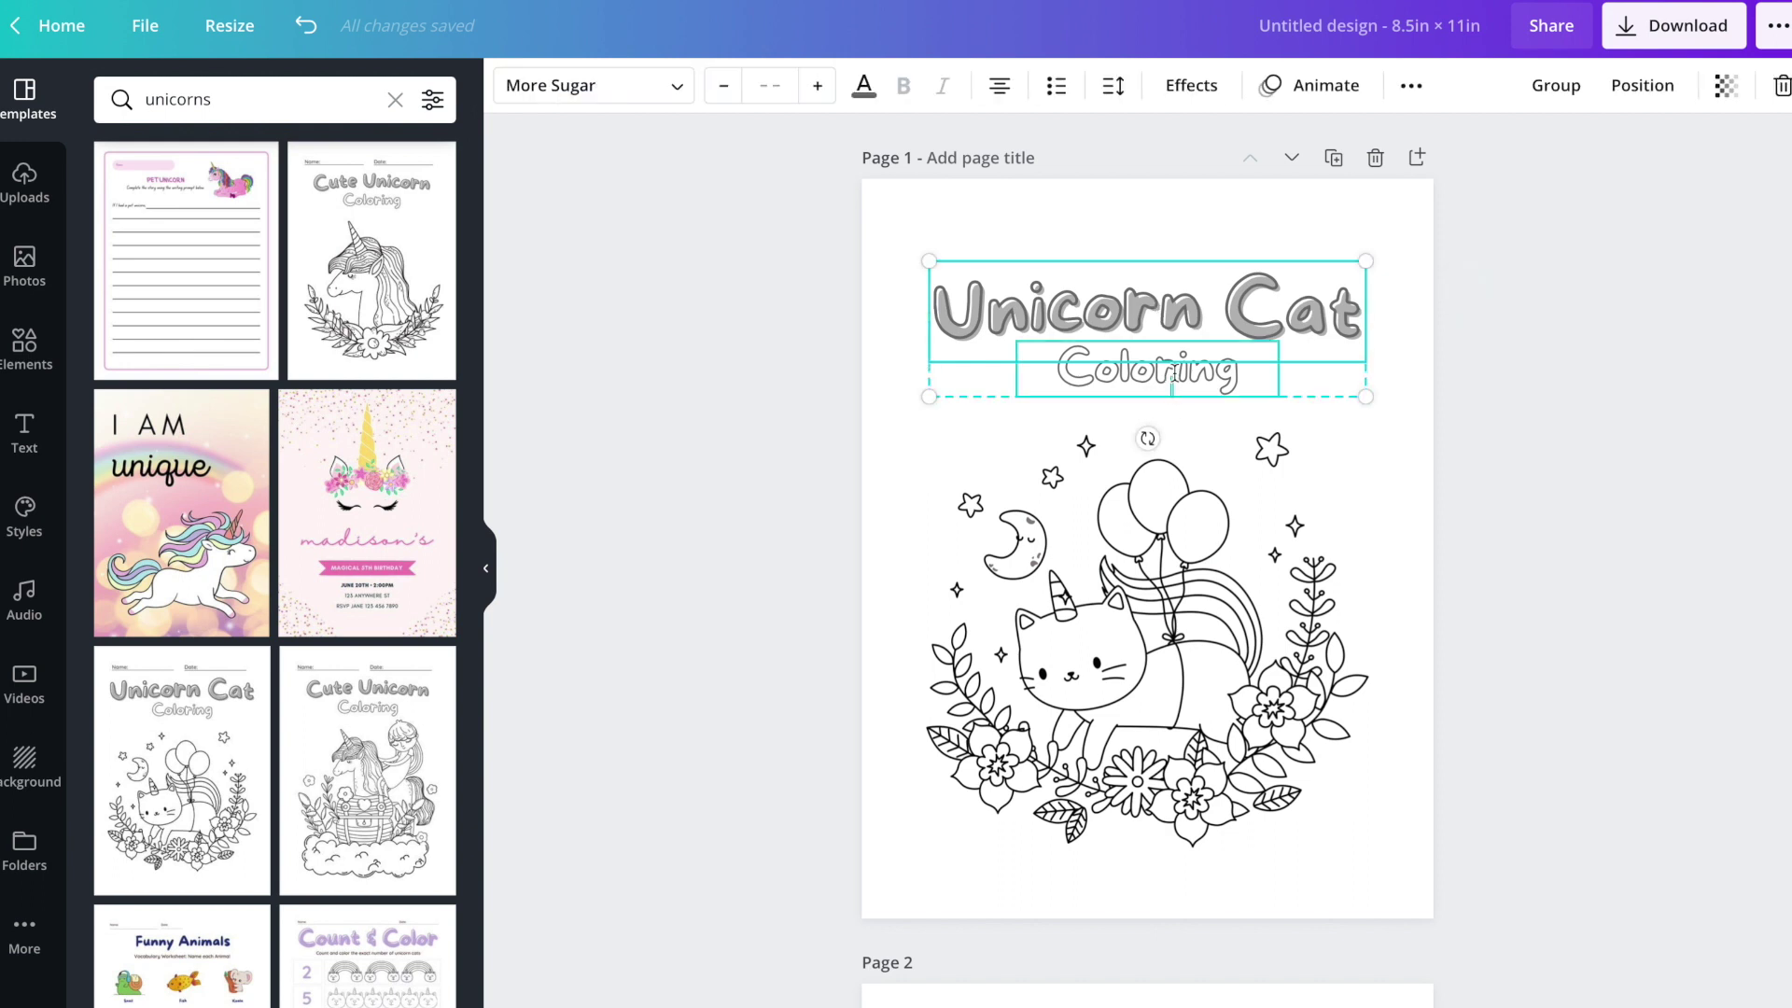
pyautogui.click(1173, 378)
pyautogui.click(1144, 305)
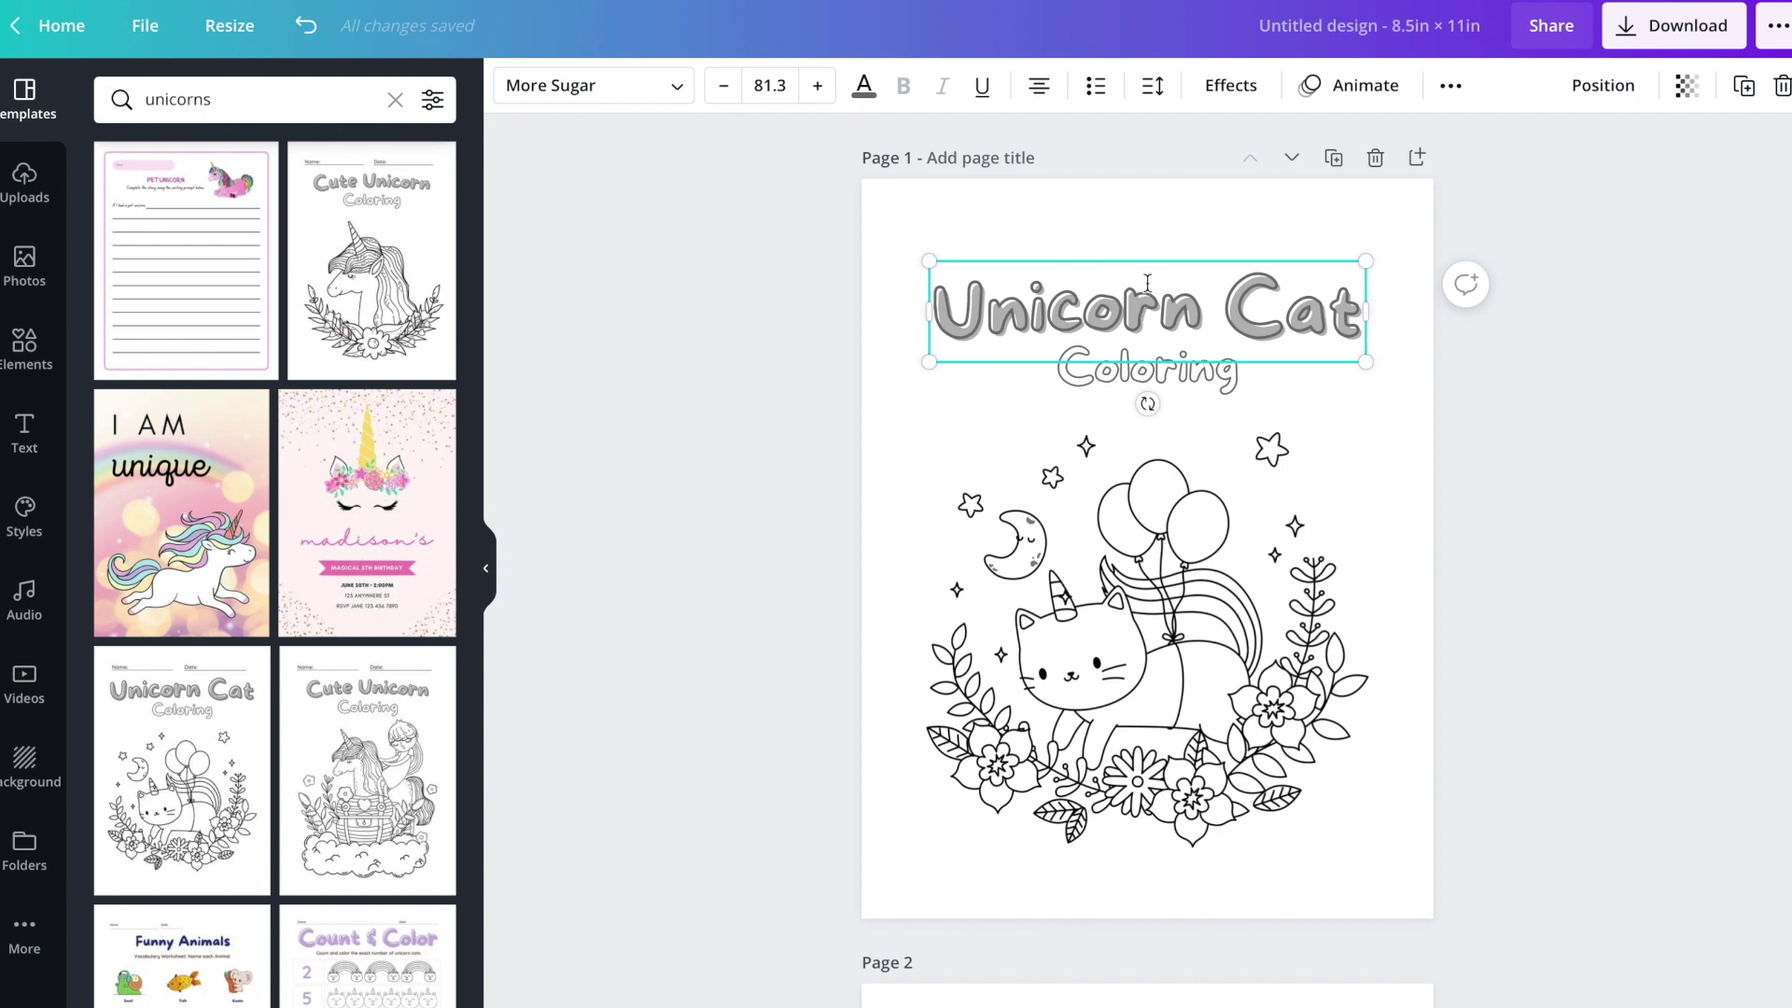
pyautogui.moveTo(1156, 243); pyautogui.dragTo(1154, 233)
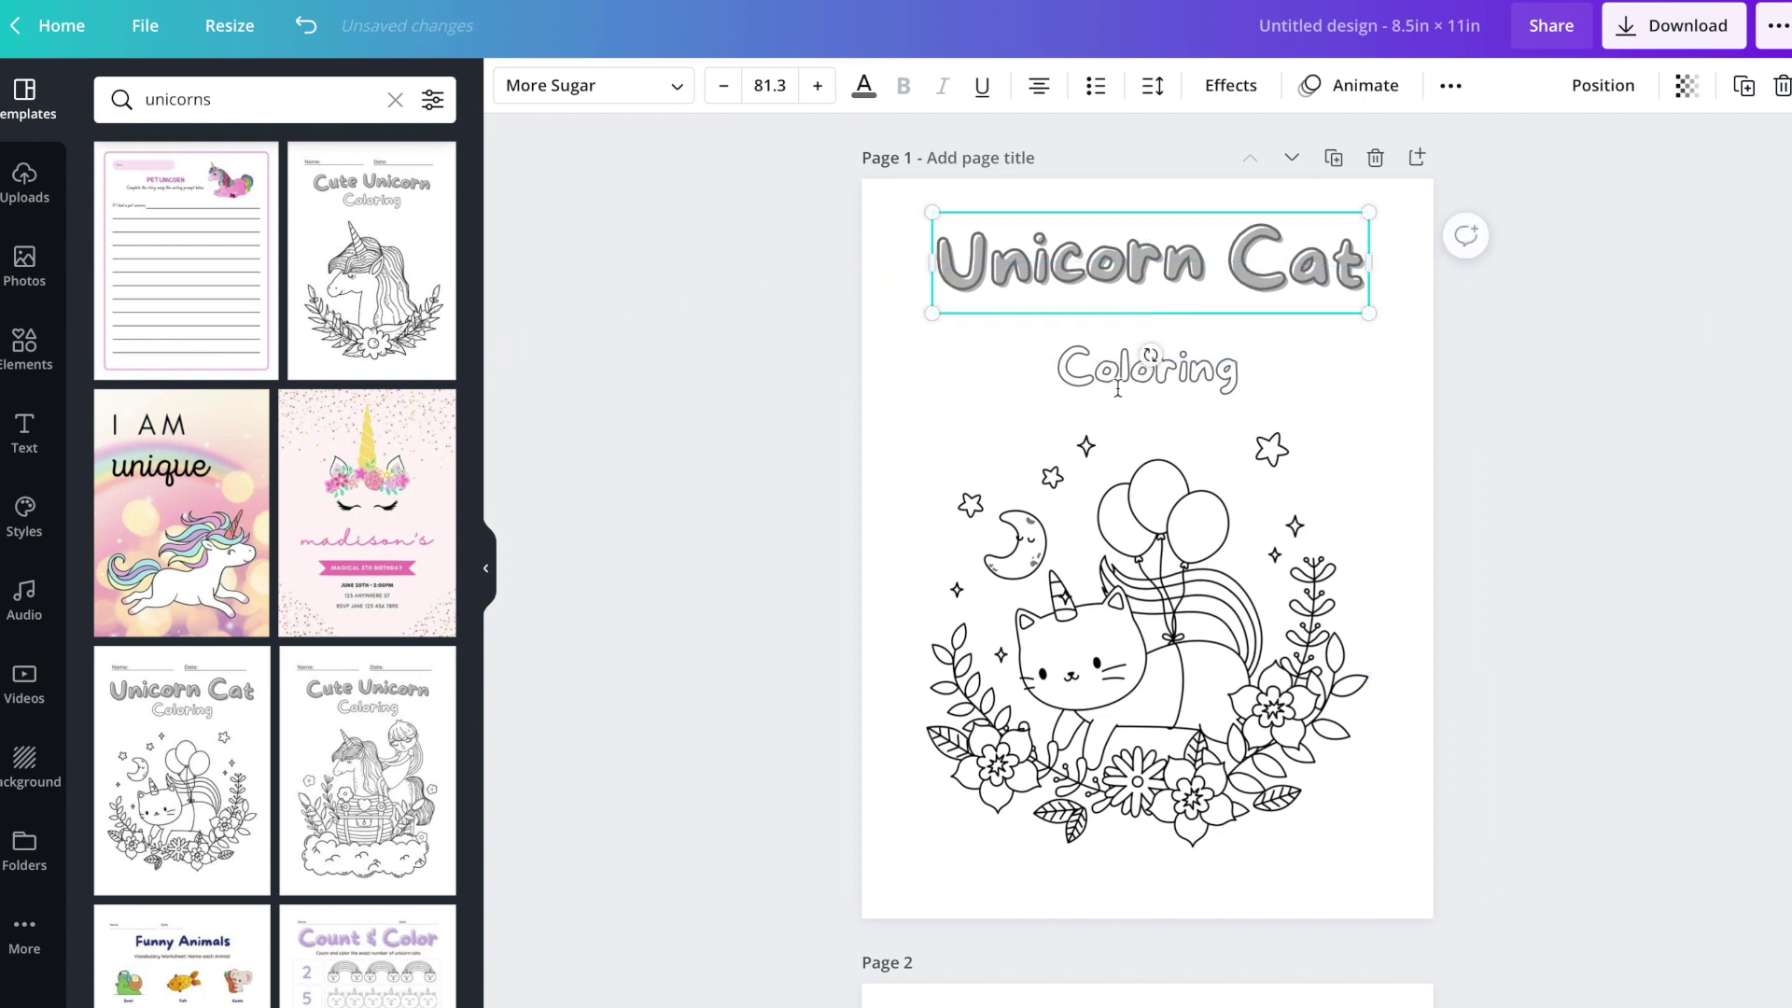
pyautogui.click(1127, 382)
pyautogui.moveTo(1140, 384); pyautogui.dragTo(1142, 343)
# Step: Enlarge the unicorn cat illustration to about 6.8 × 6.4
pyautogui.click(1191, 530)
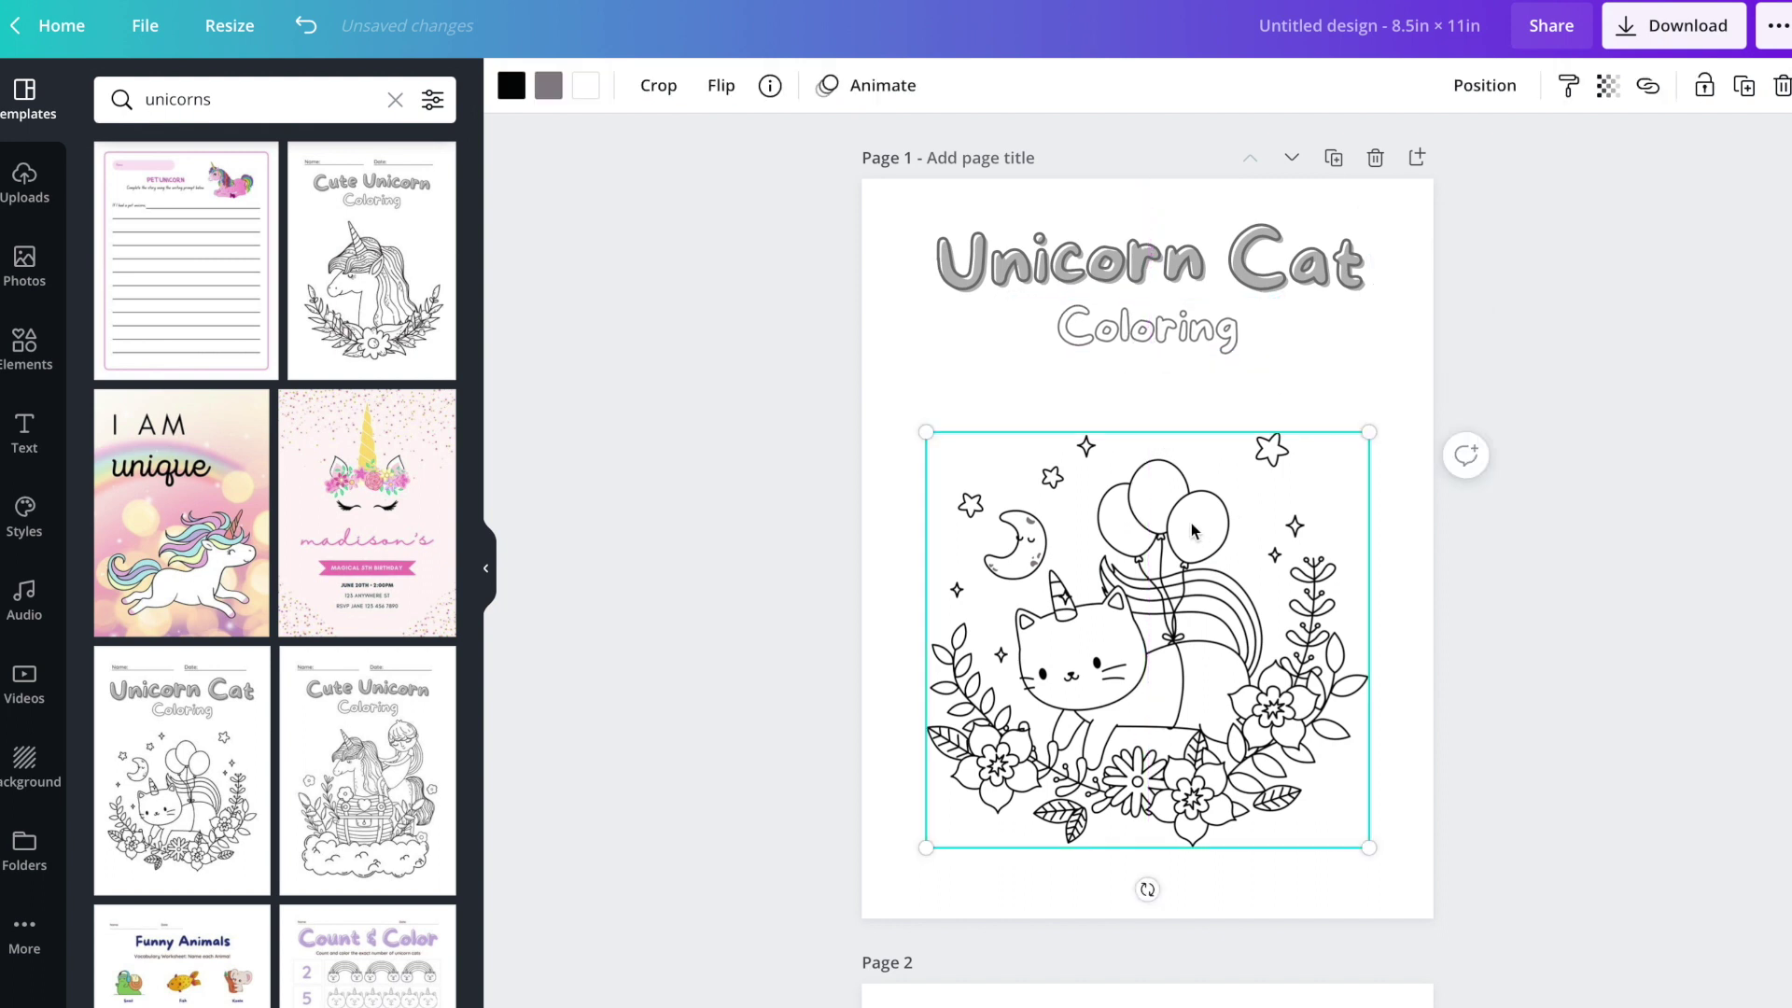
pyautogui.moveTo(1370, 432); pyautogui.dragTo(1385, 408)
pyautogui.click(1567, 352)
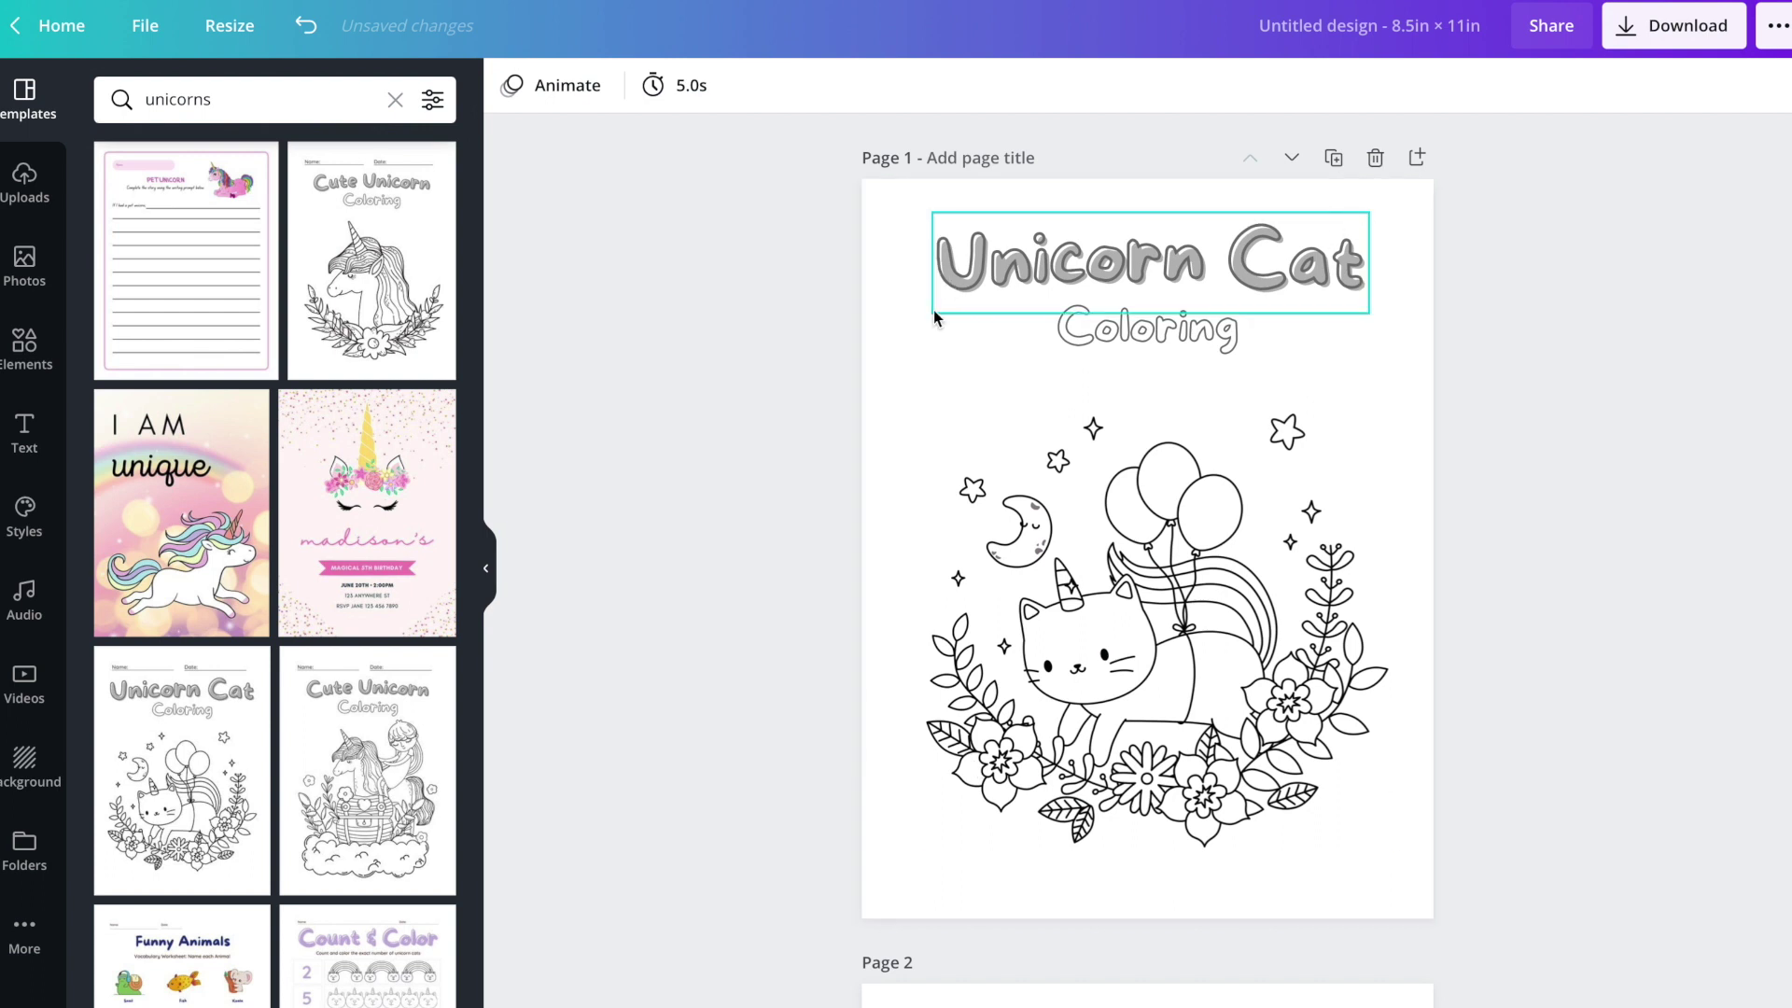
# Step: Set the Unicorn Cat title in the Intro Script font
pyautogui.click(1154, 271)
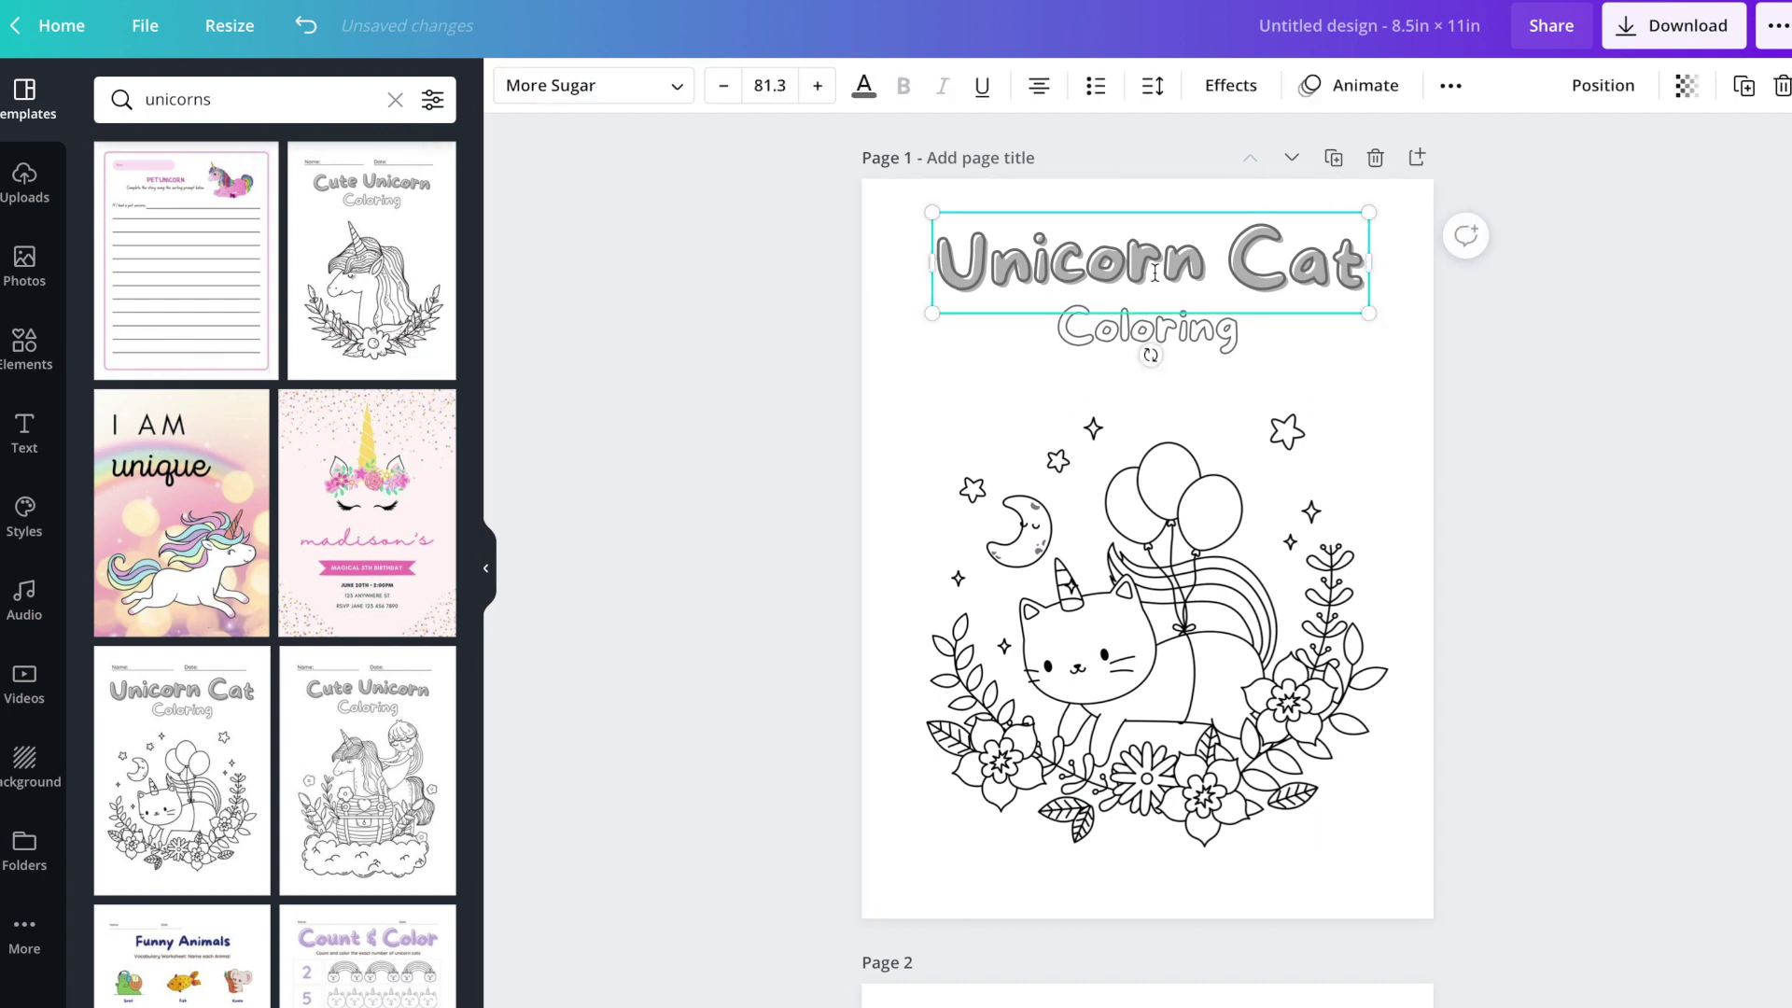
pyautogui.doubleClick(1159, 264)
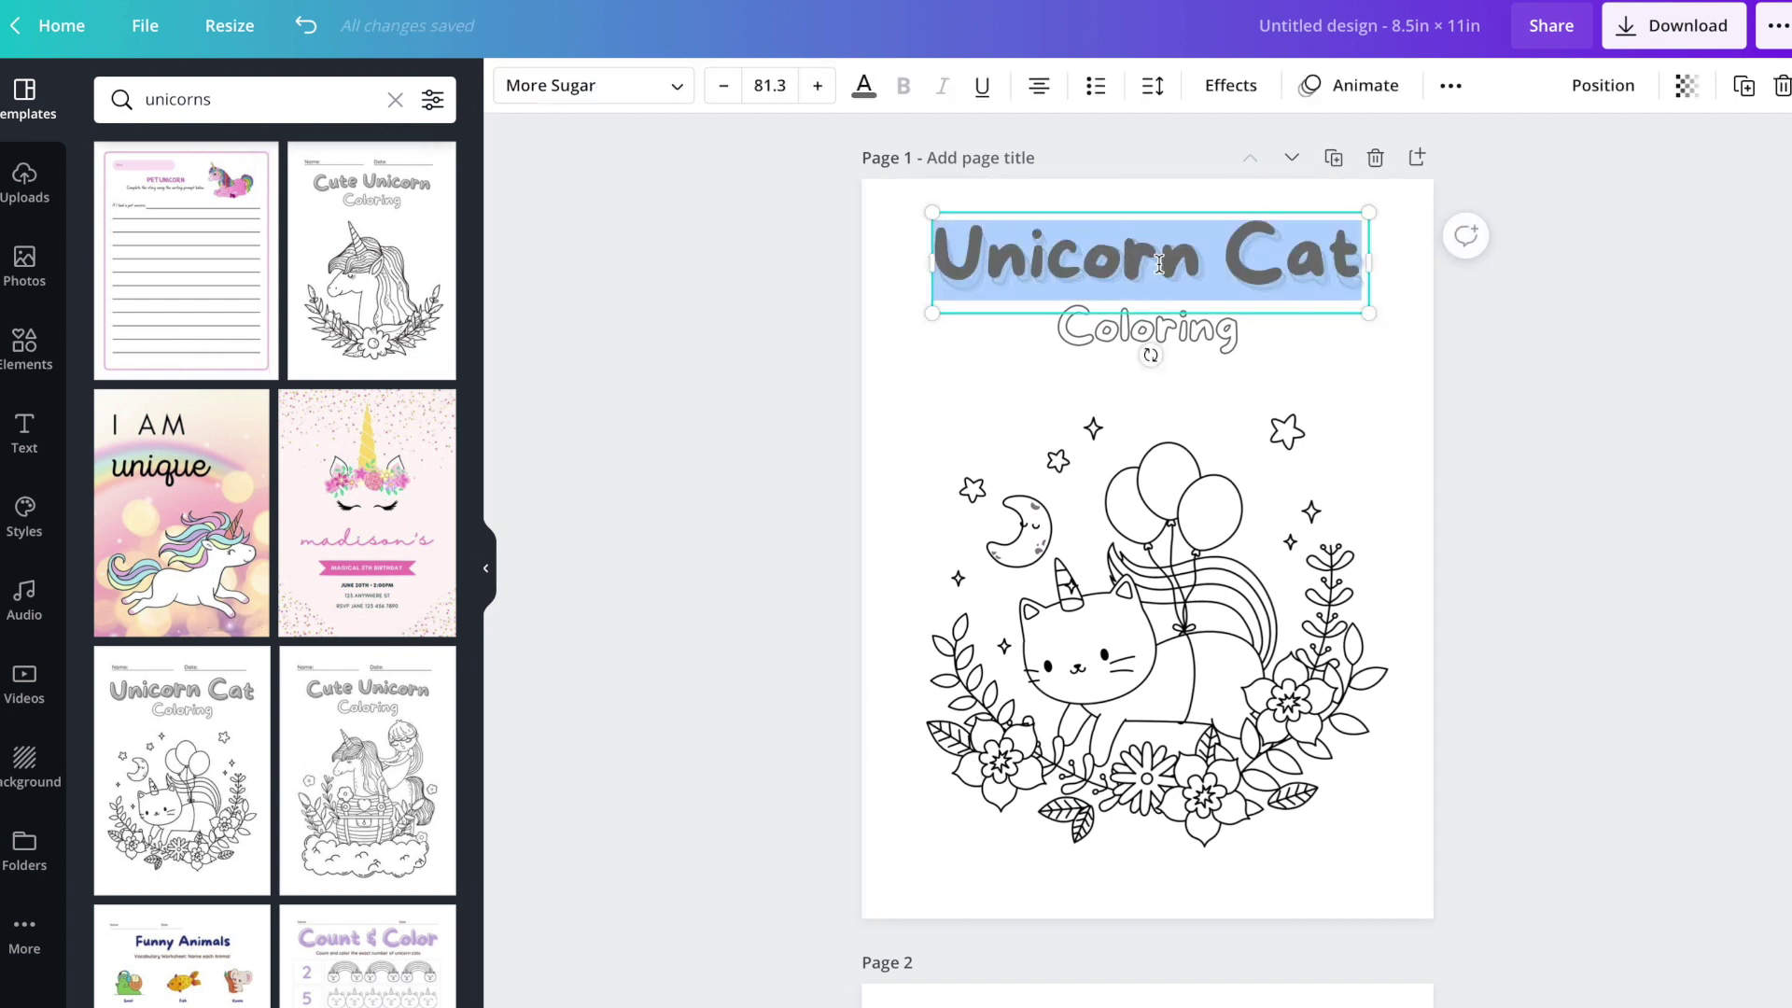
pyautogui.click(680, 85)
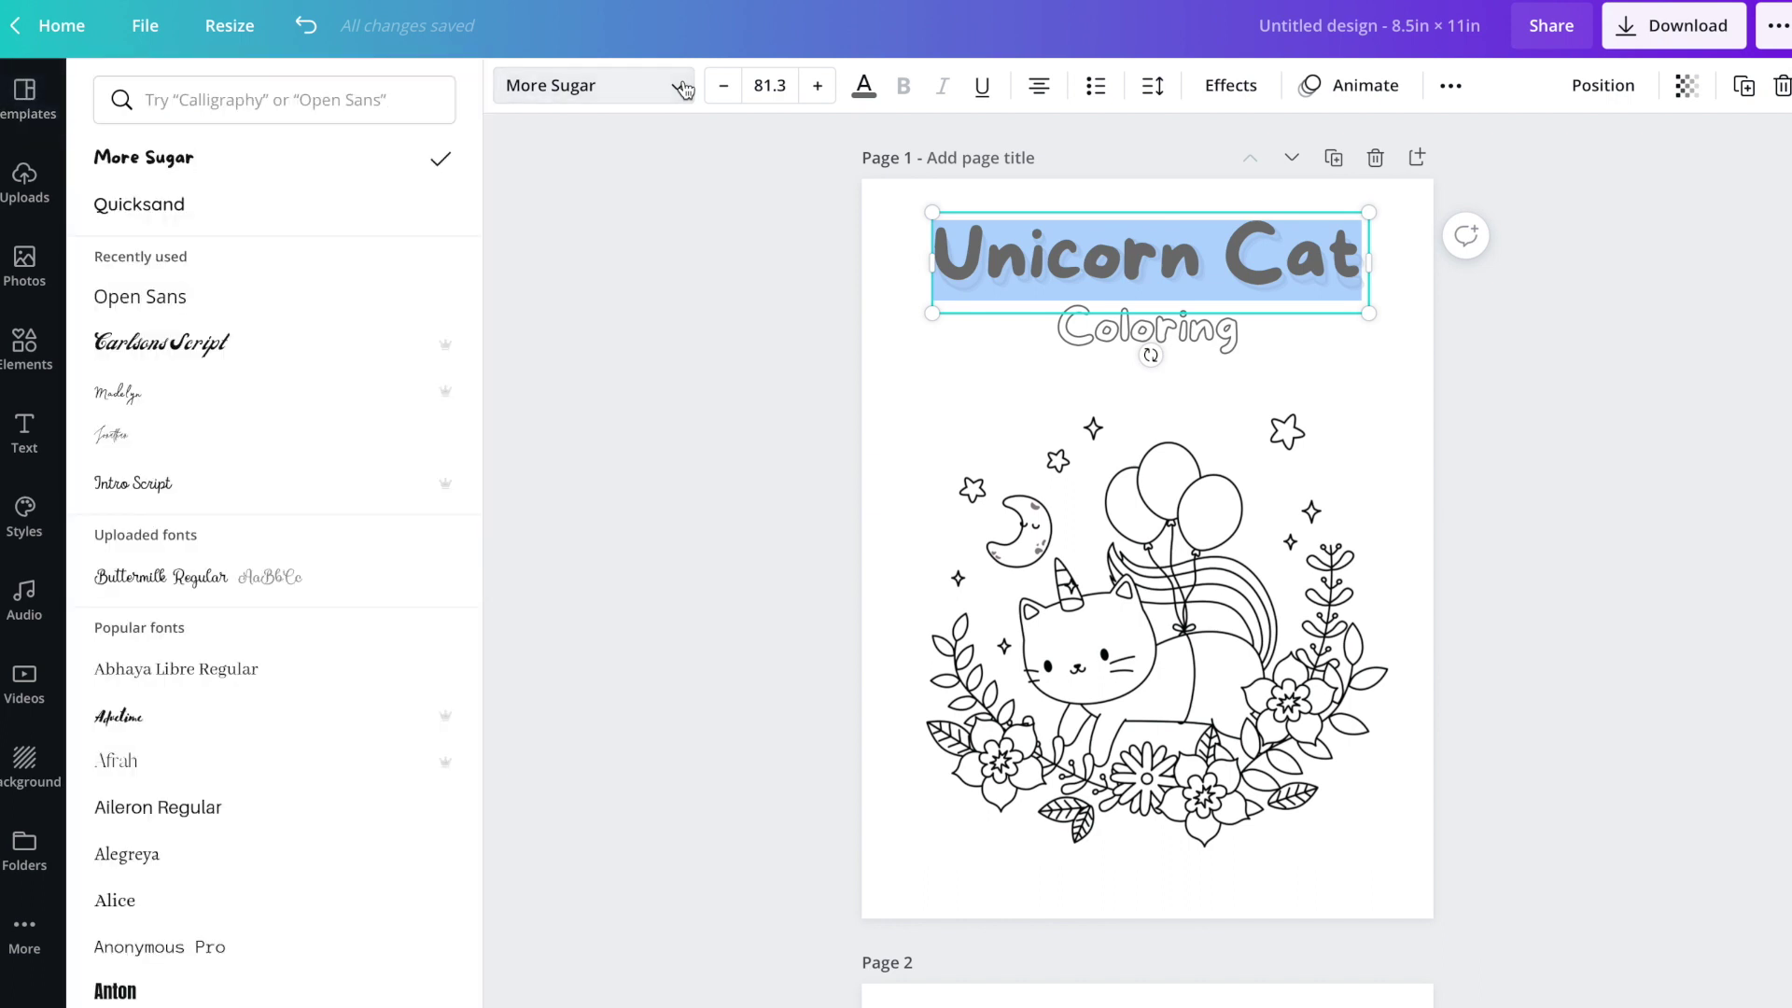
pyautogui.click(162, 493)
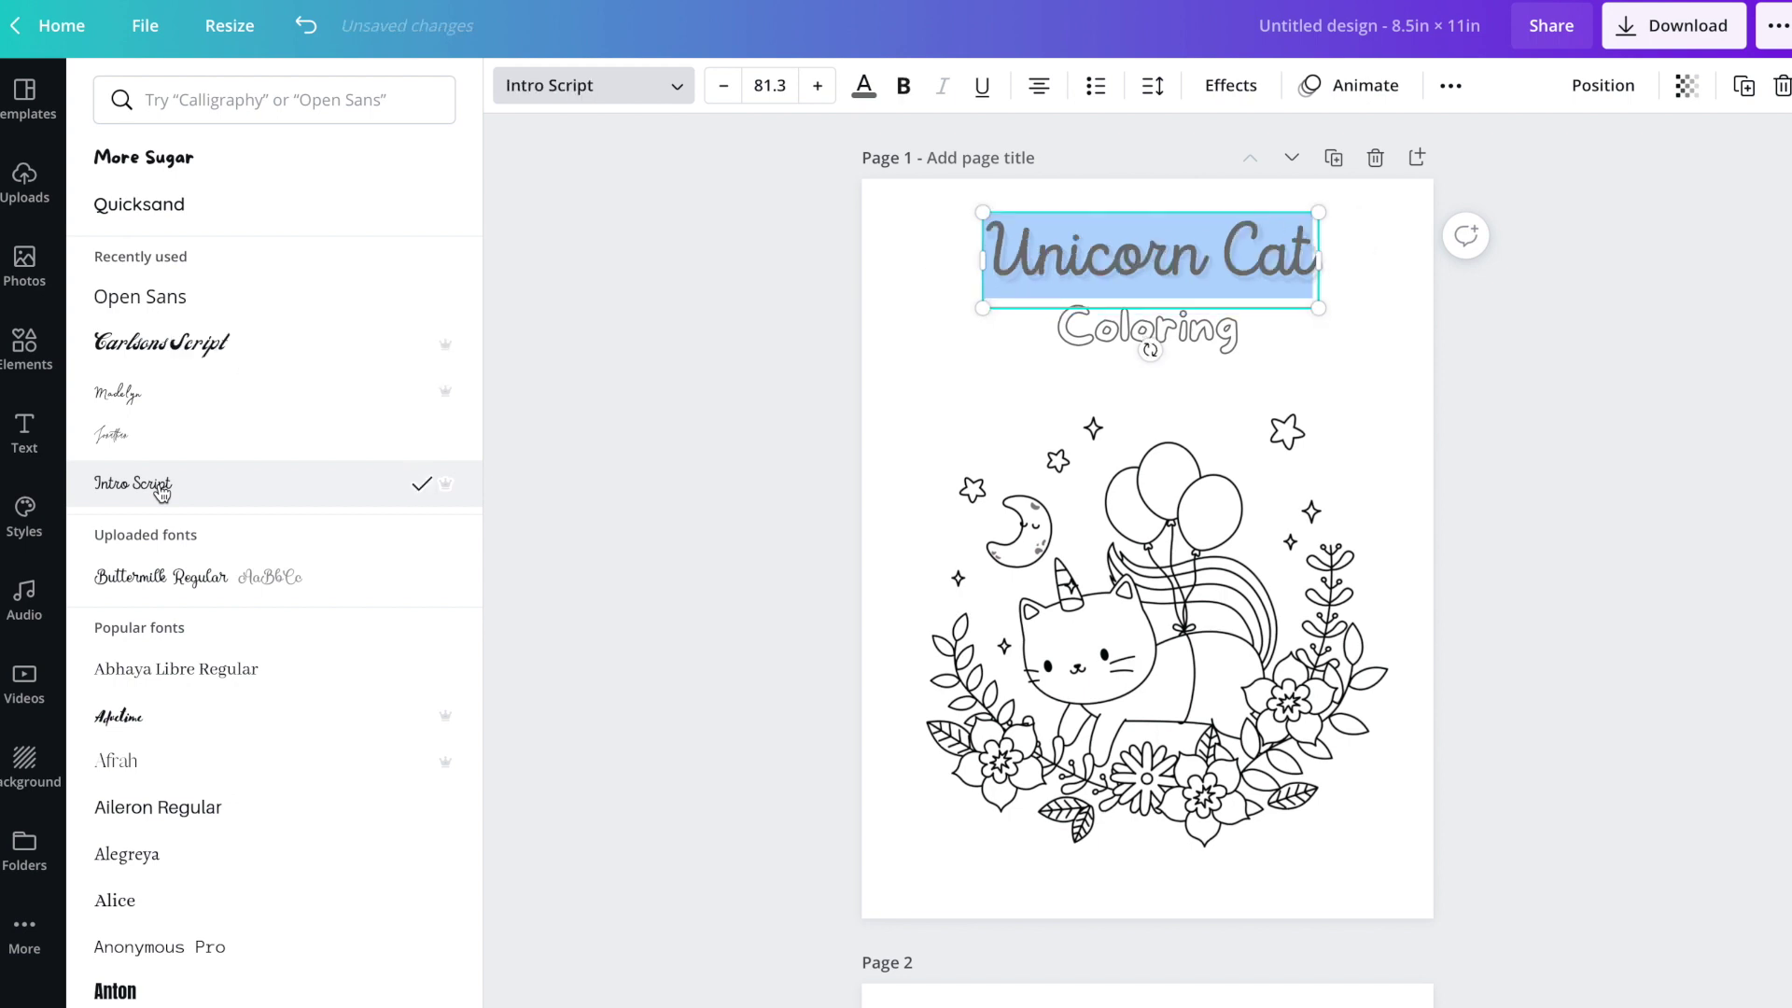
pyautogui.moveTo(983, 264)
pyautogui.mouseDown()
pyautogui.moveTo(963, 266)
pyautogui.moveTo(980, 264)
pyautogui.mouseUp()
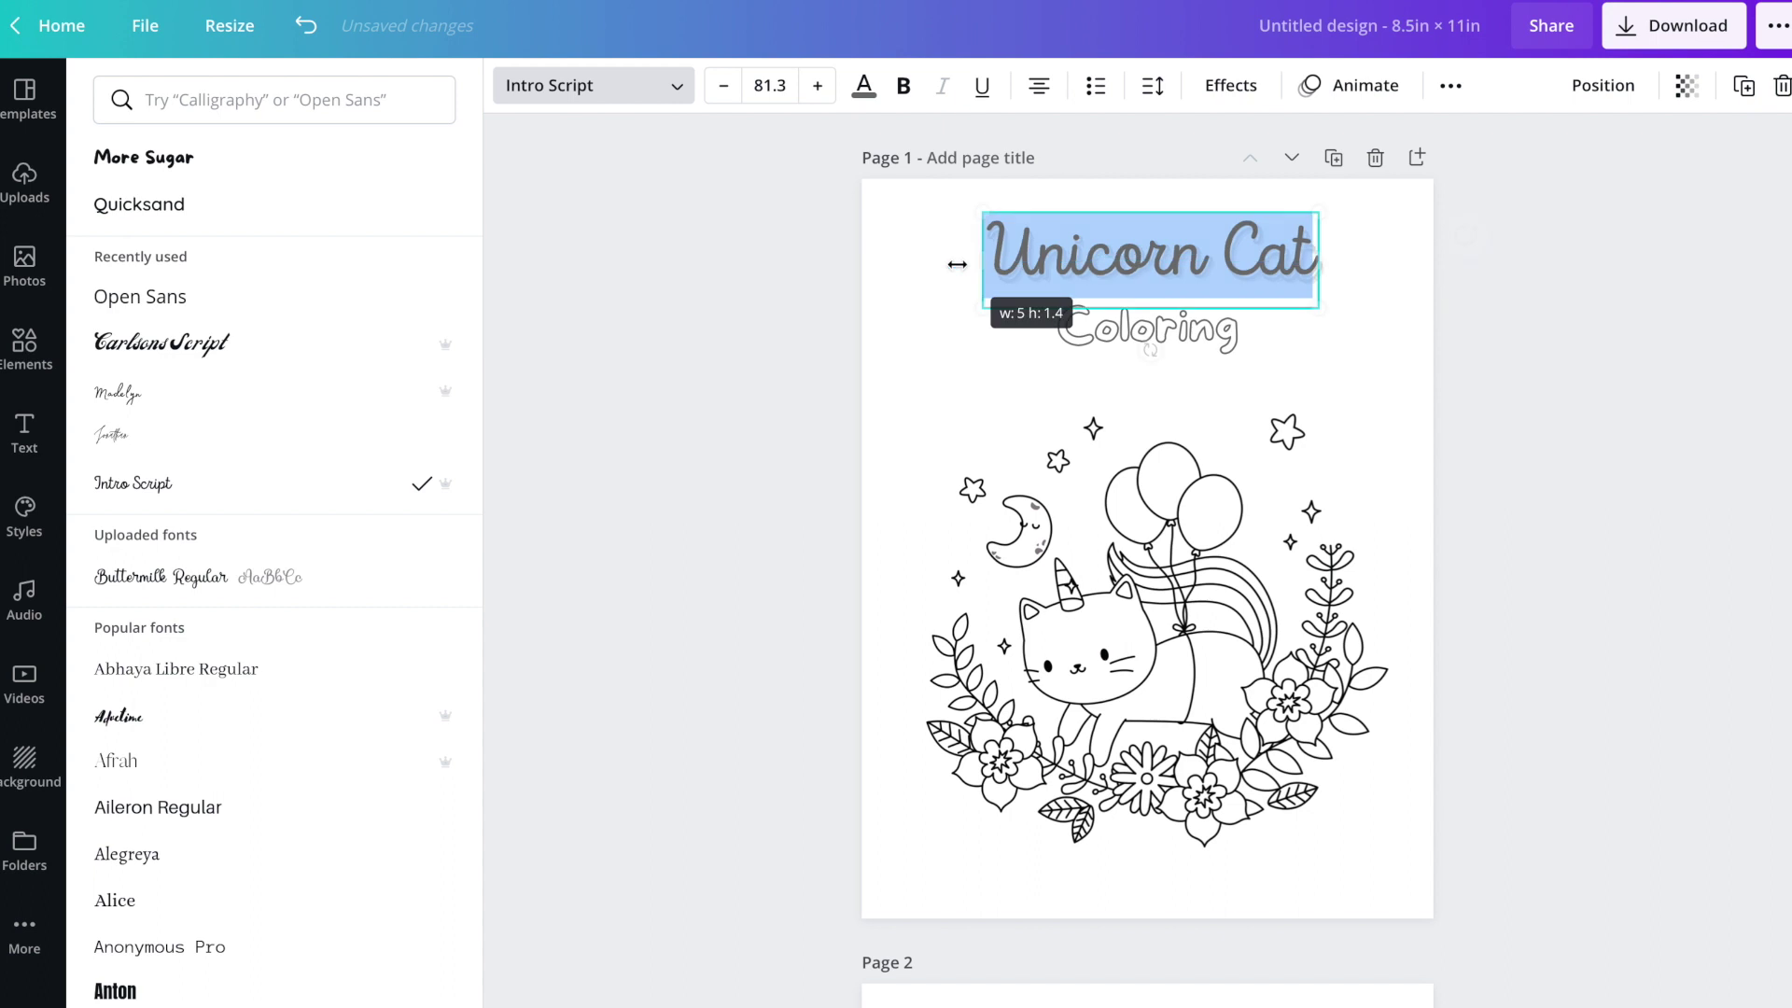
# Step: Set the Coloring subtitle in Intro Script and nudge it closer to the title
pyautogui.click(1090, 341)
pyautogui.click(1091, 344)
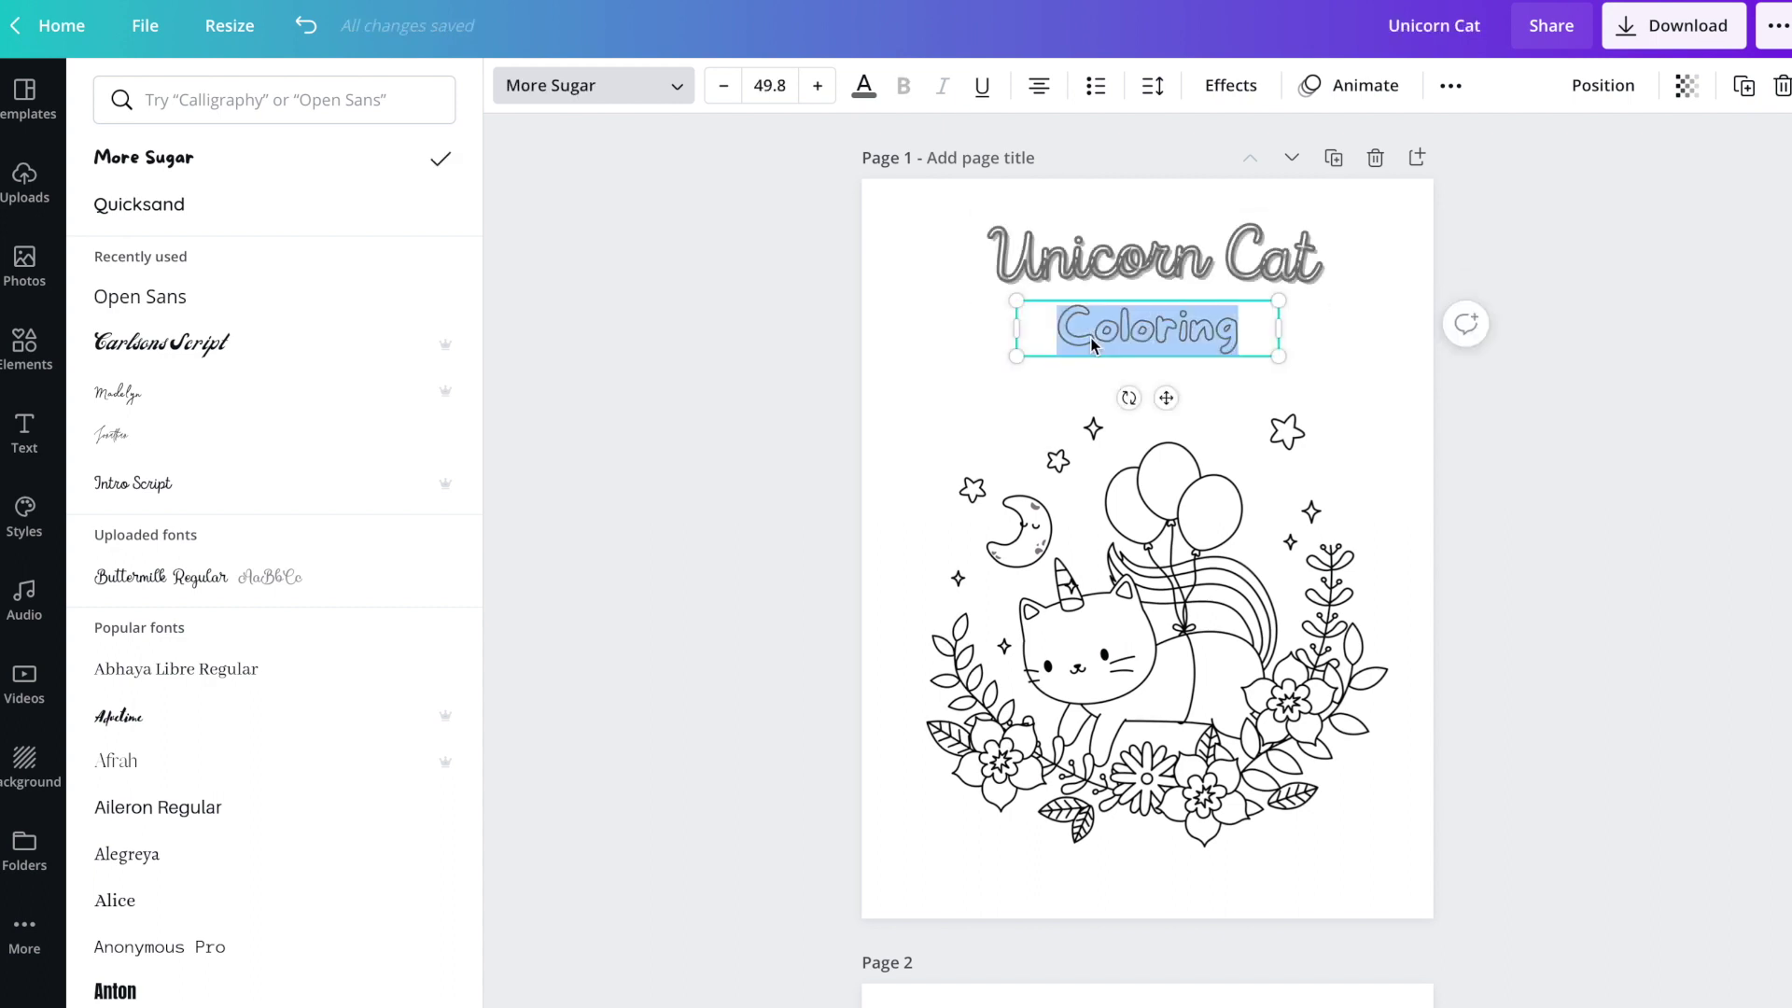
pyautogui.click(186, 486)
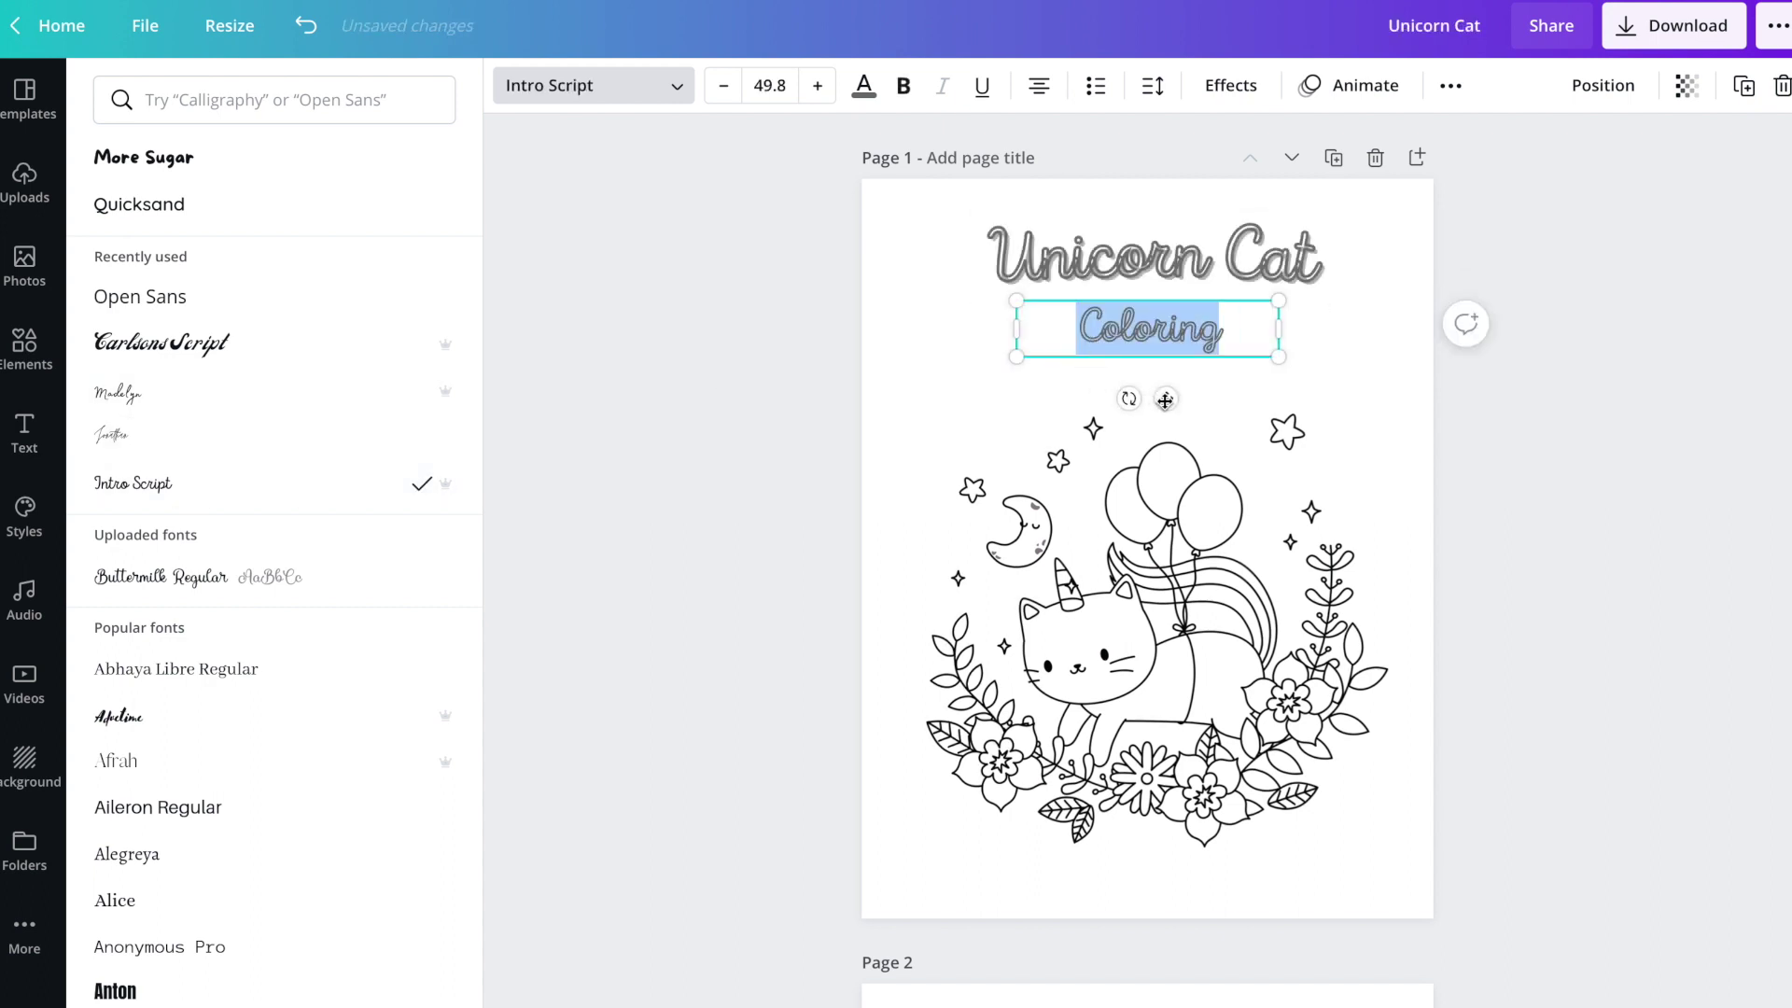
pyautogui.moveTo(1165, 398); pyautogui.dragTo(1166, 392)
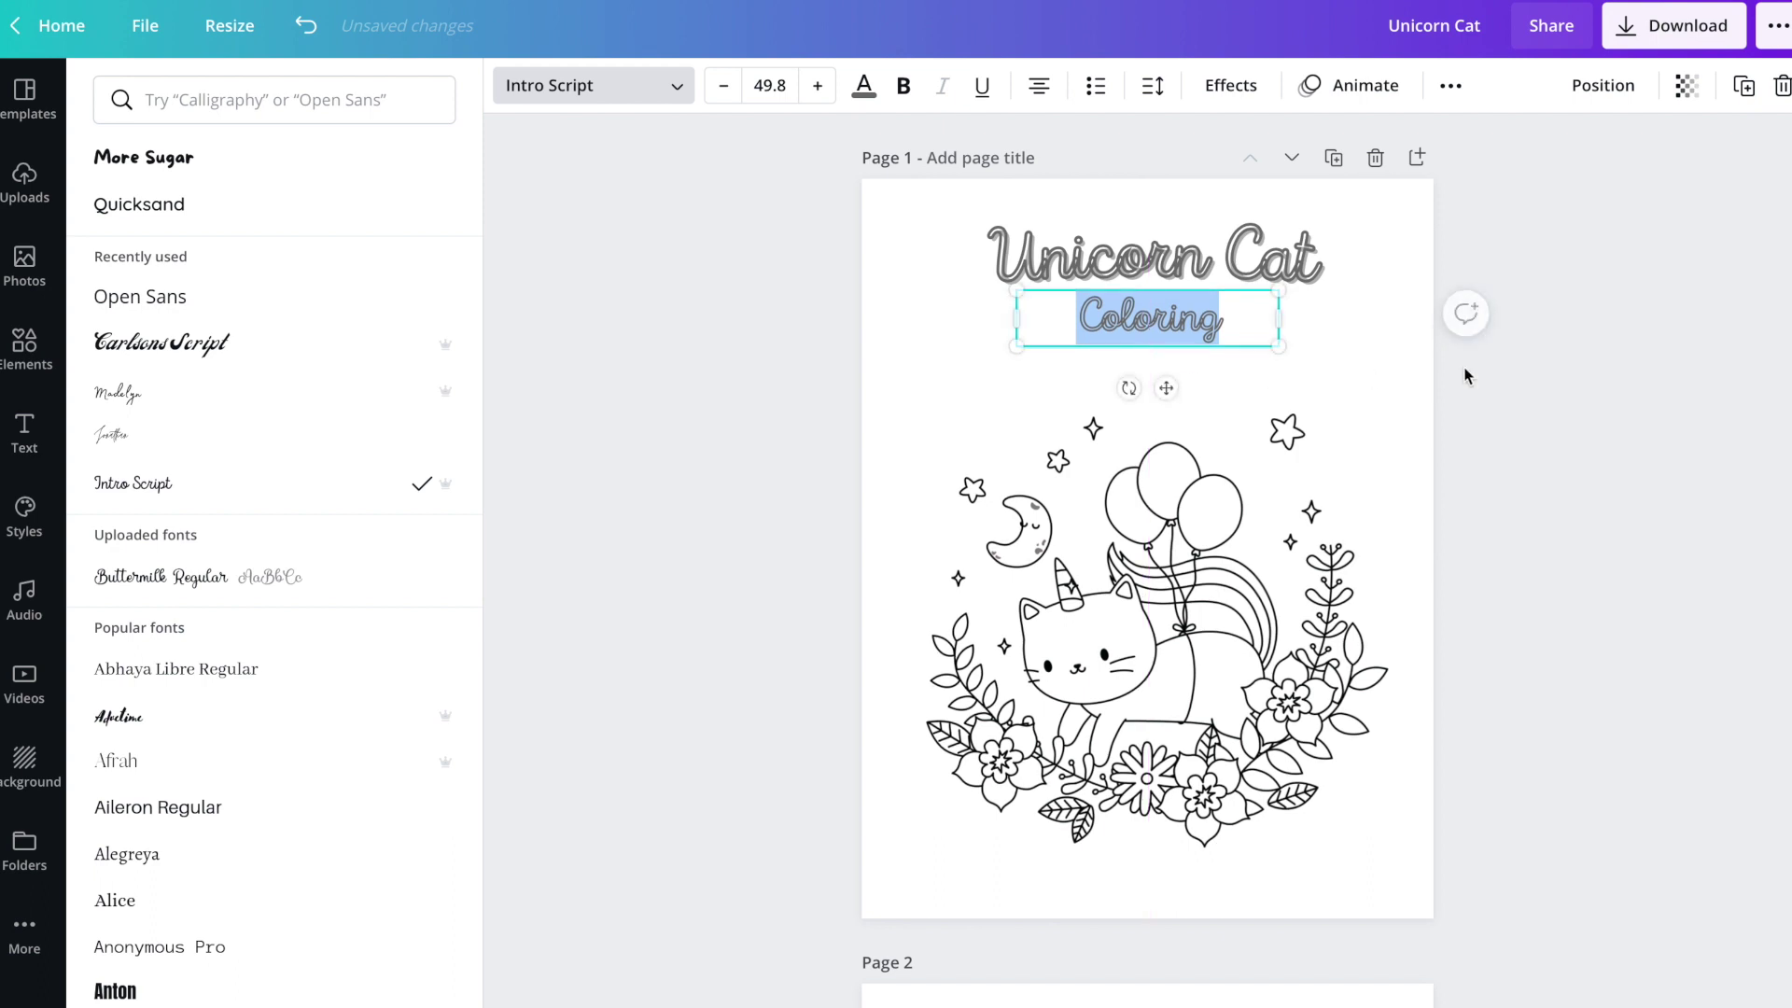
pyautogui.click(1589, 417)
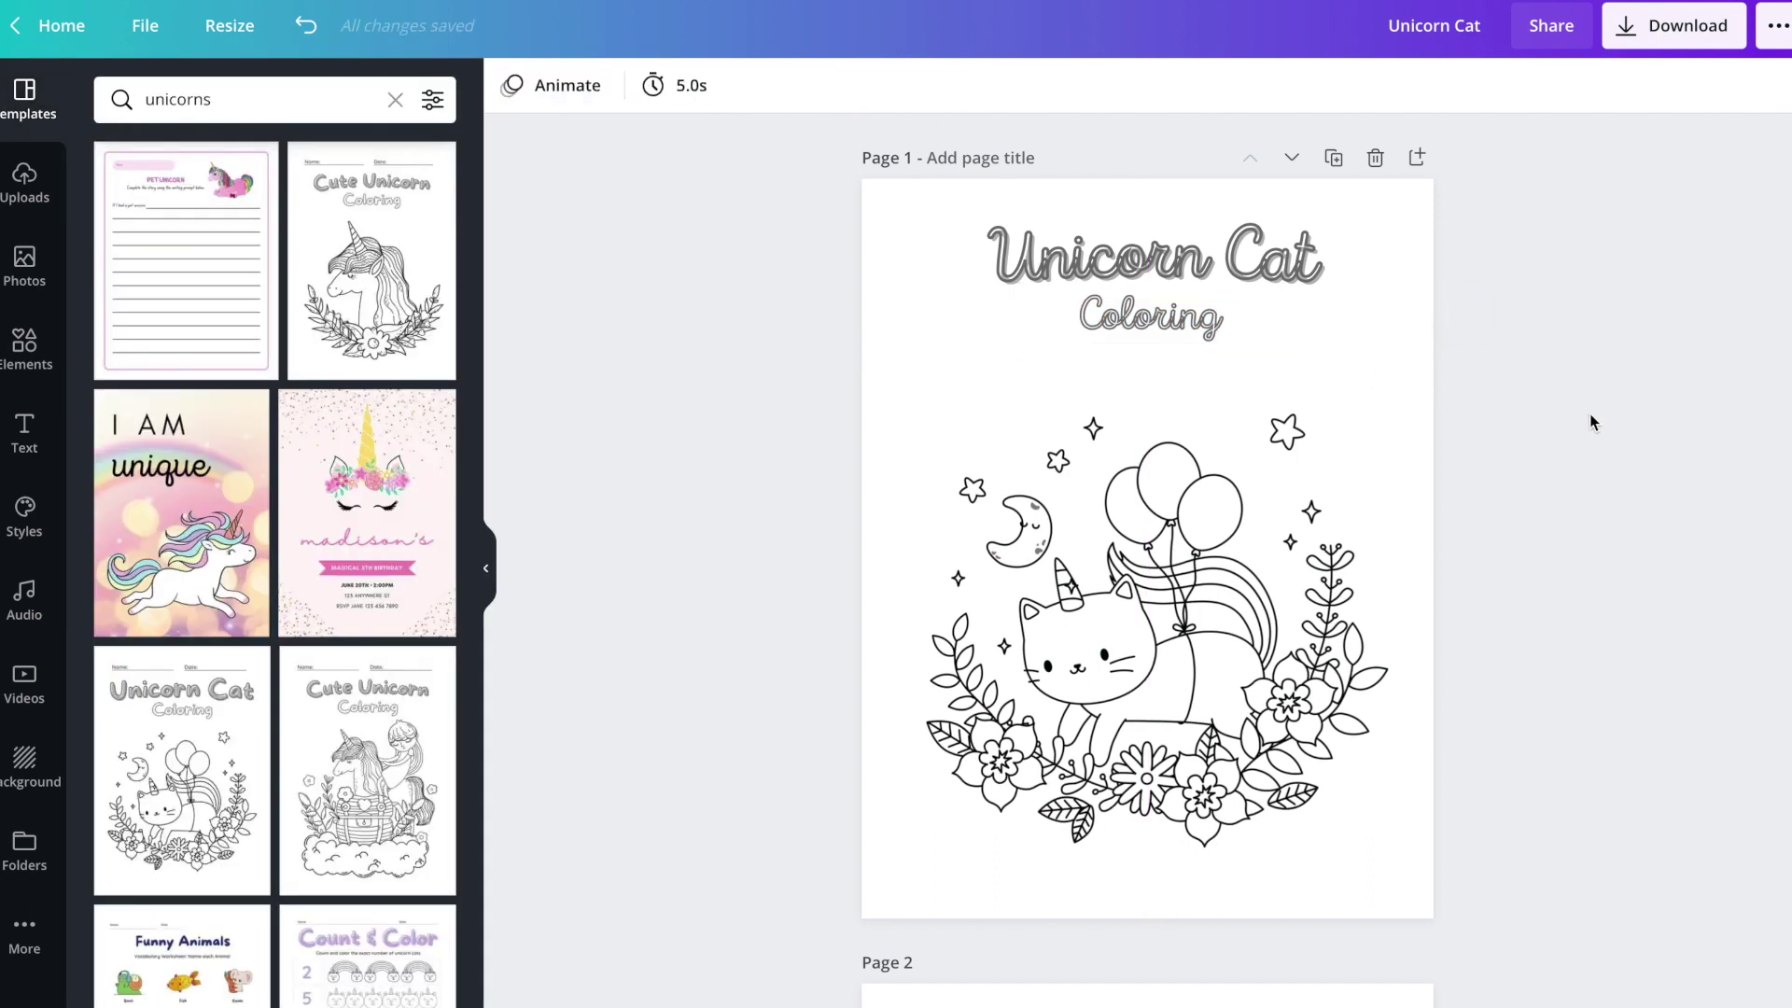
# Step: Add a thin double-line rectangle outline from the Shapes collection to page 1
pyautogui.click(28, 358)
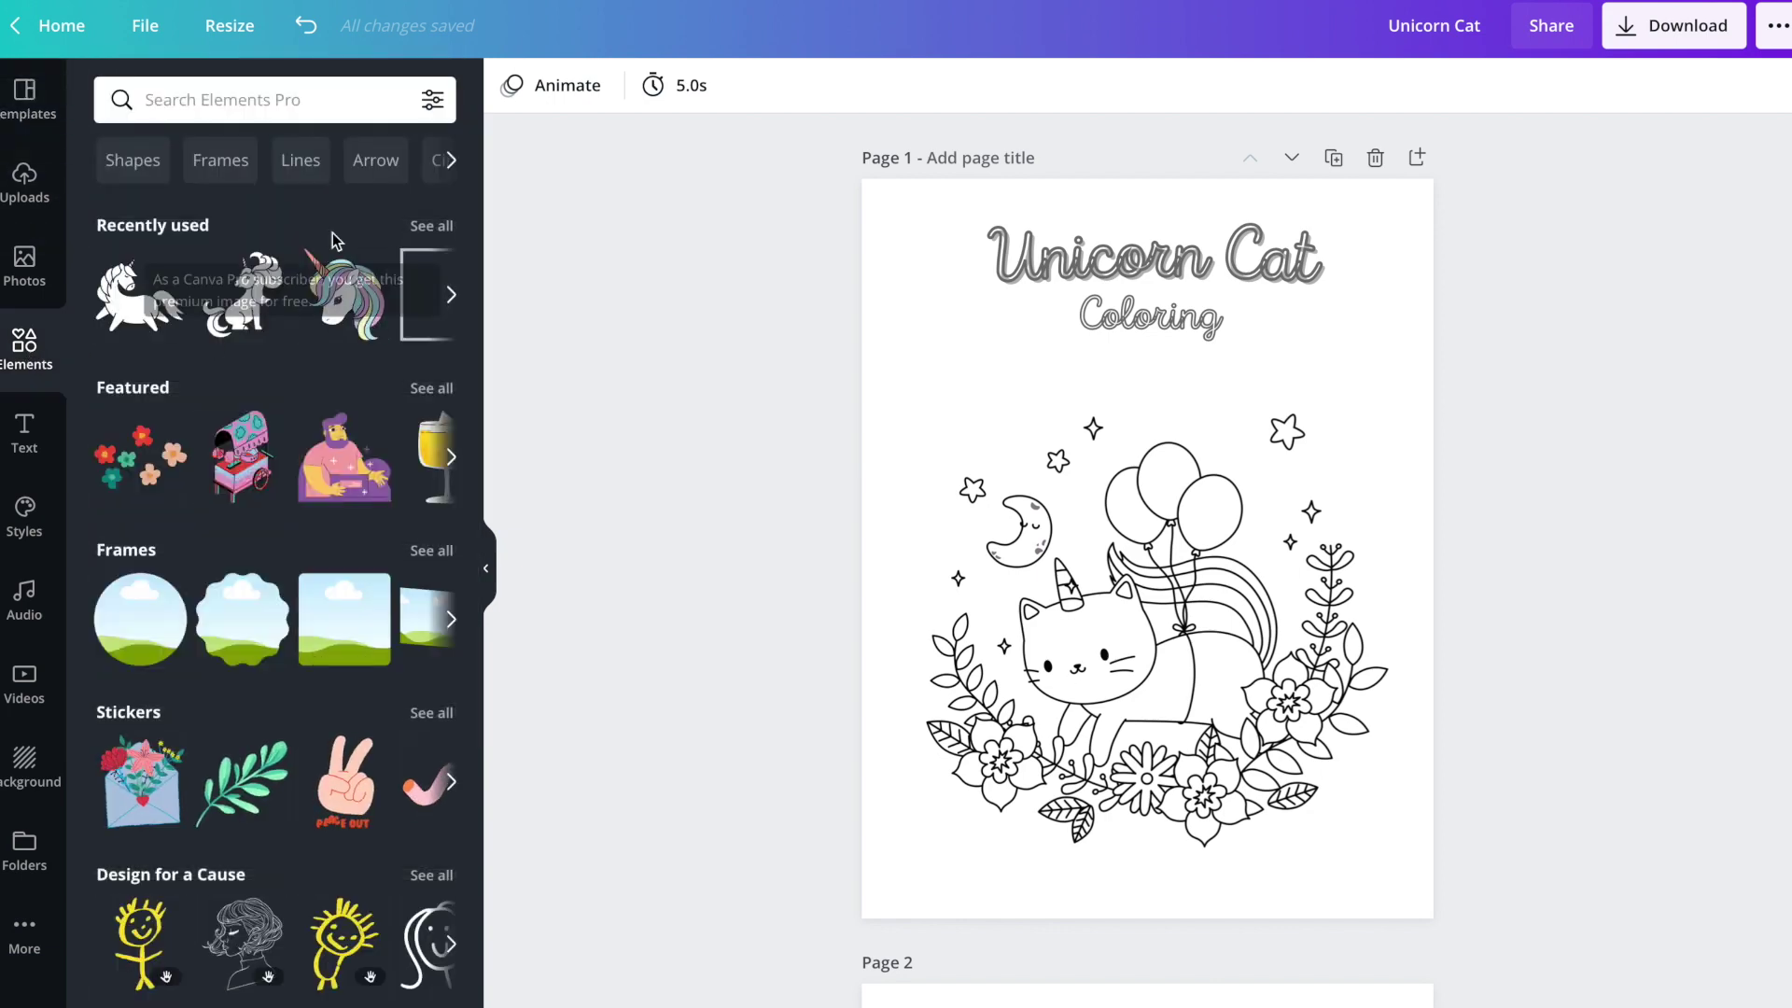
pyautogui.click(140, 174)
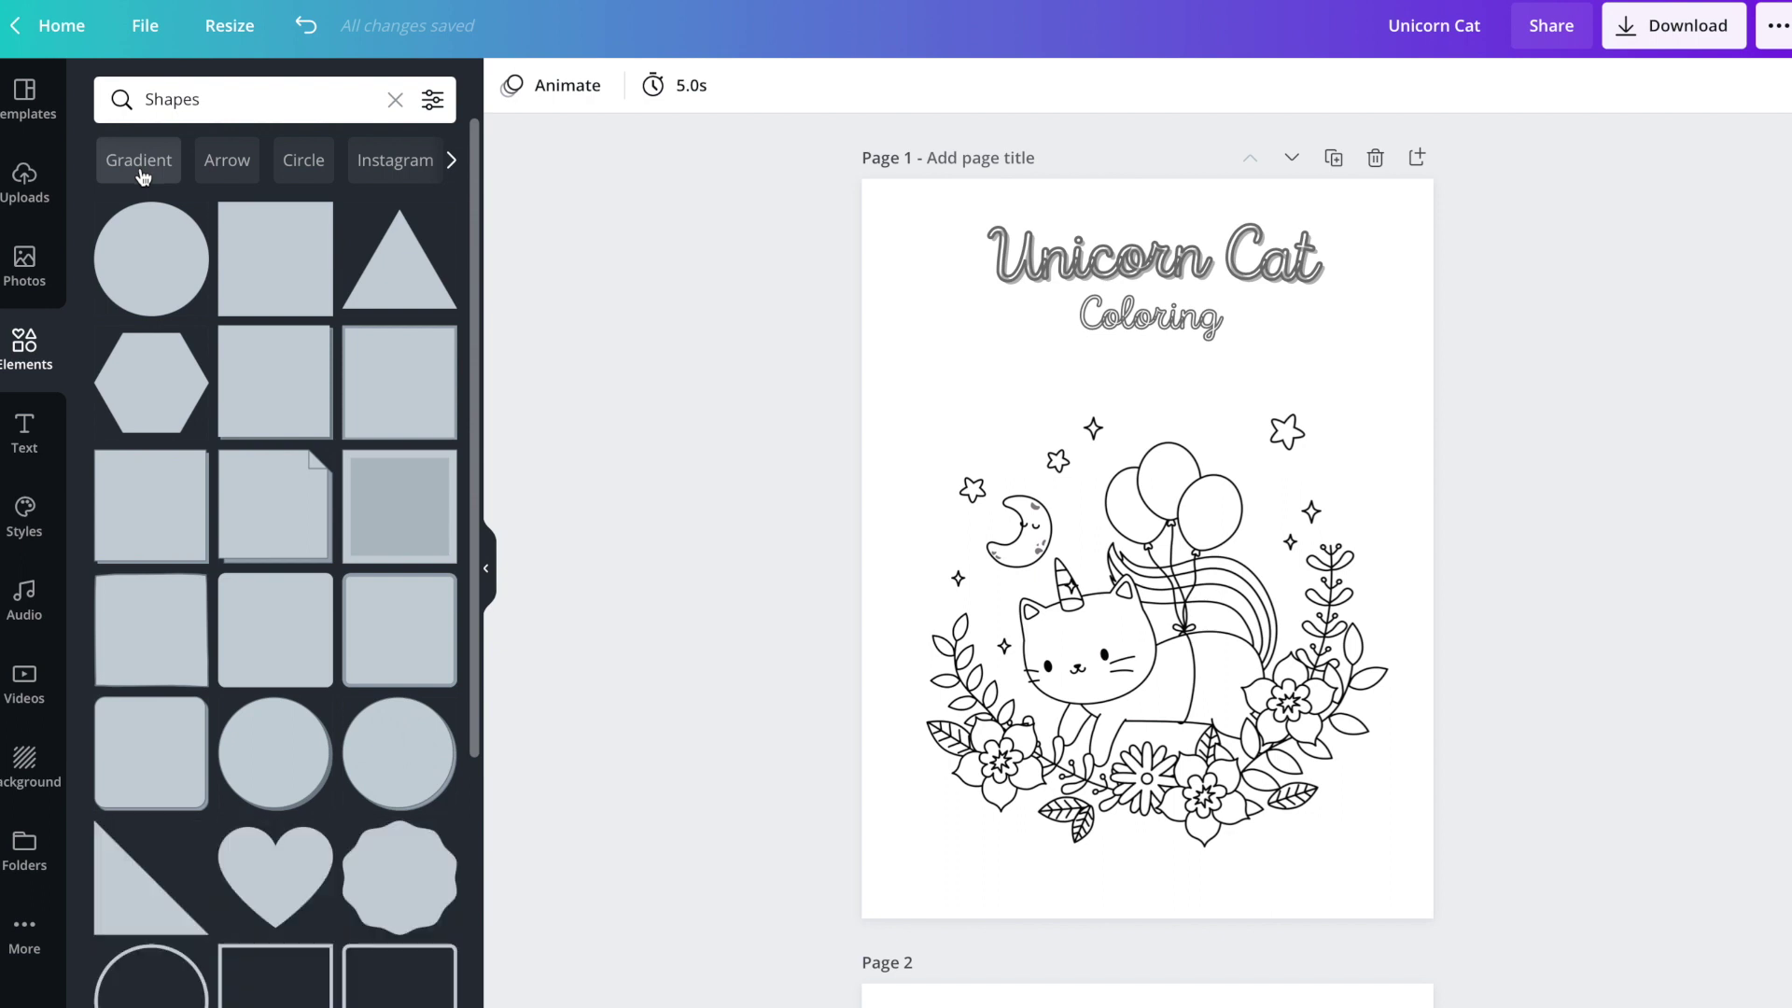
pyautogui.click(299, 970)
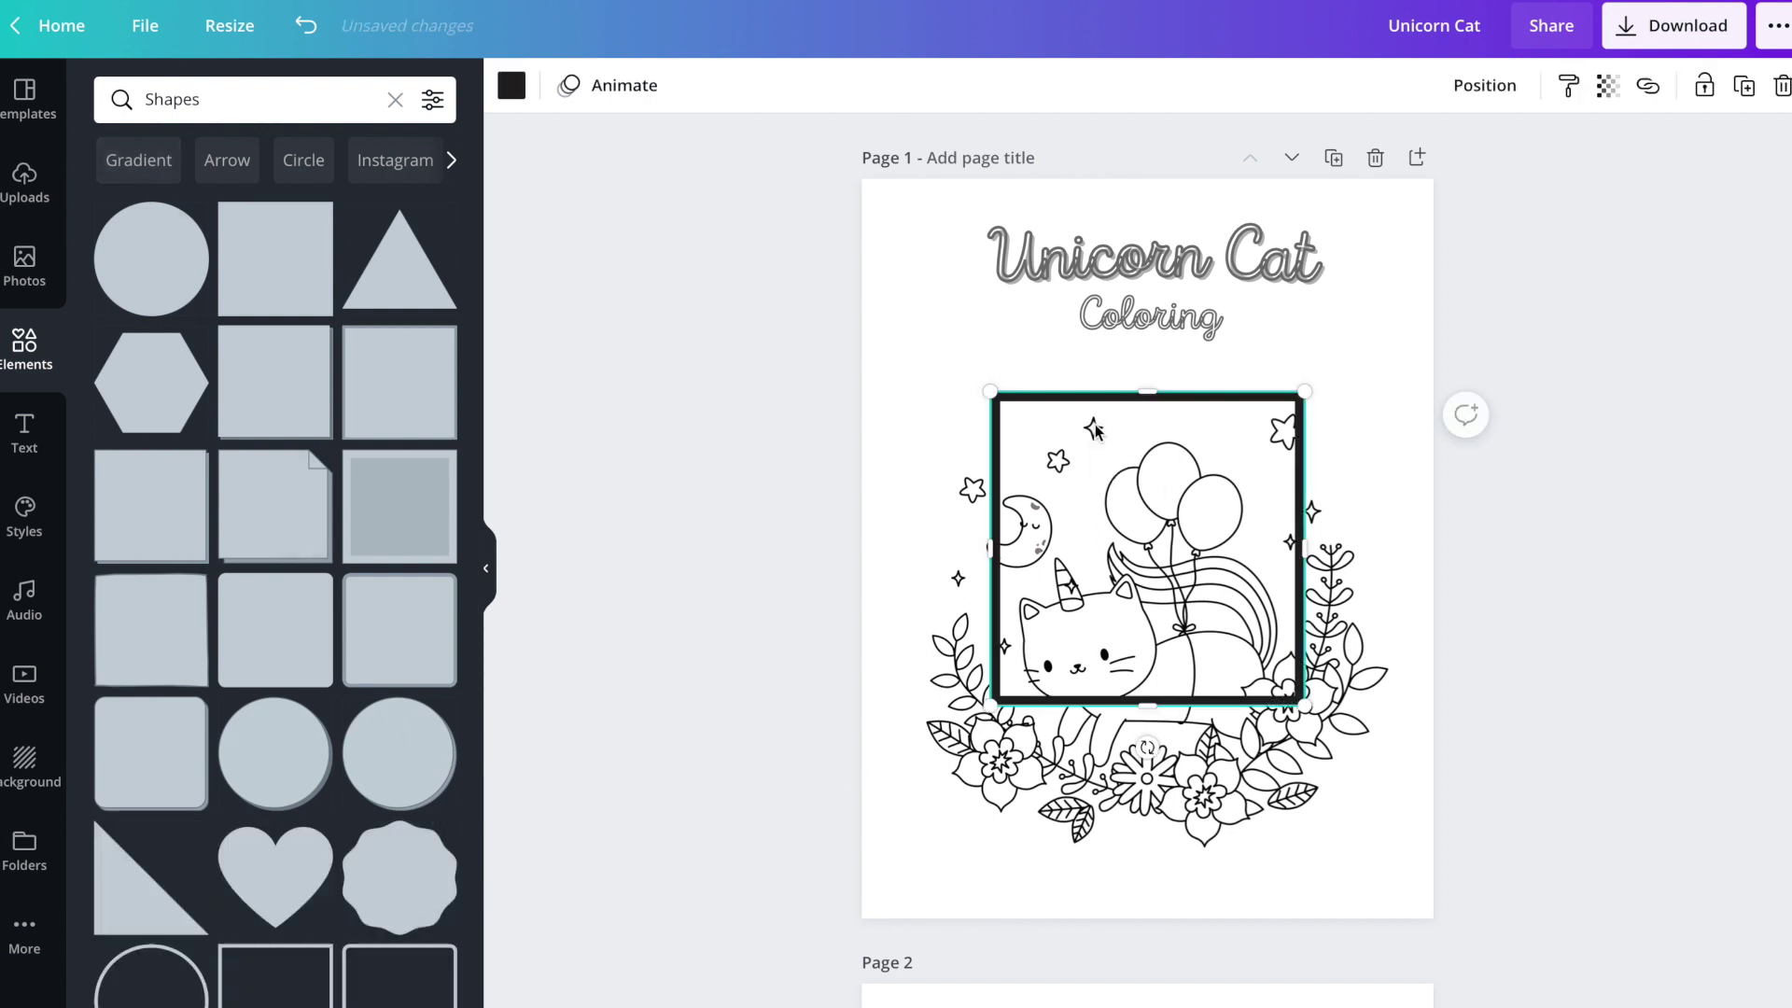
pyautogui.press('Delete')
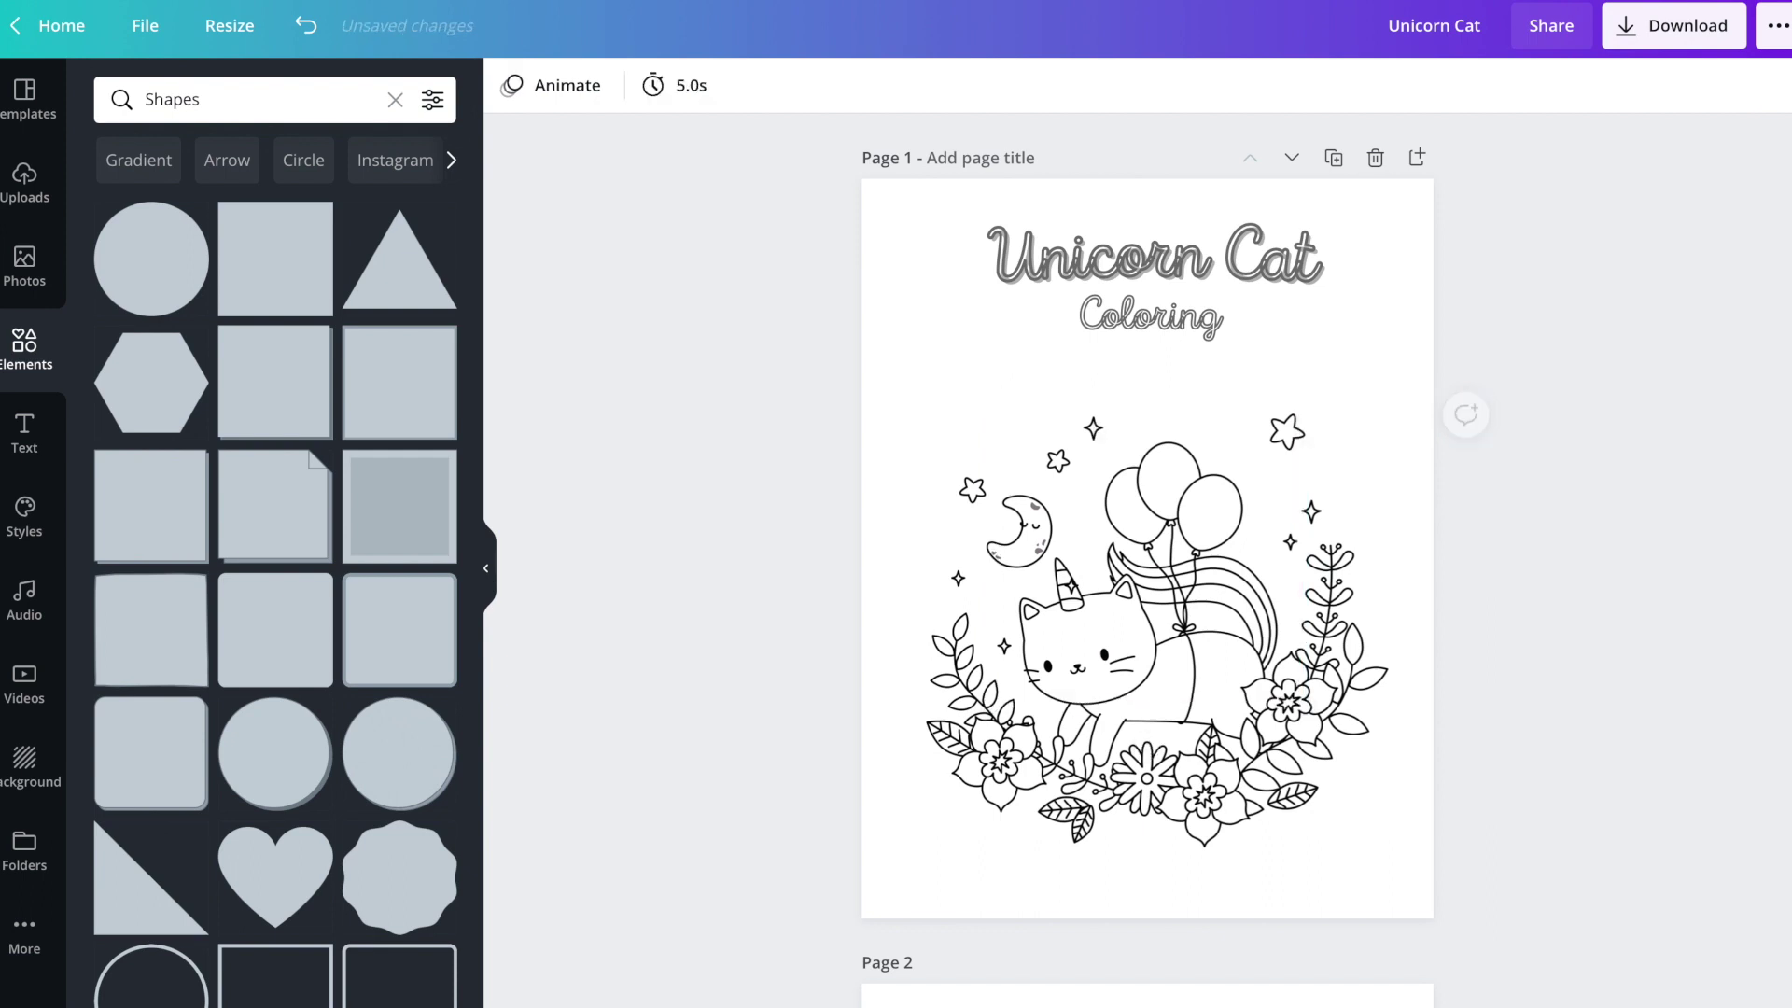
pyautogui.scroll(-10, 224, 492)
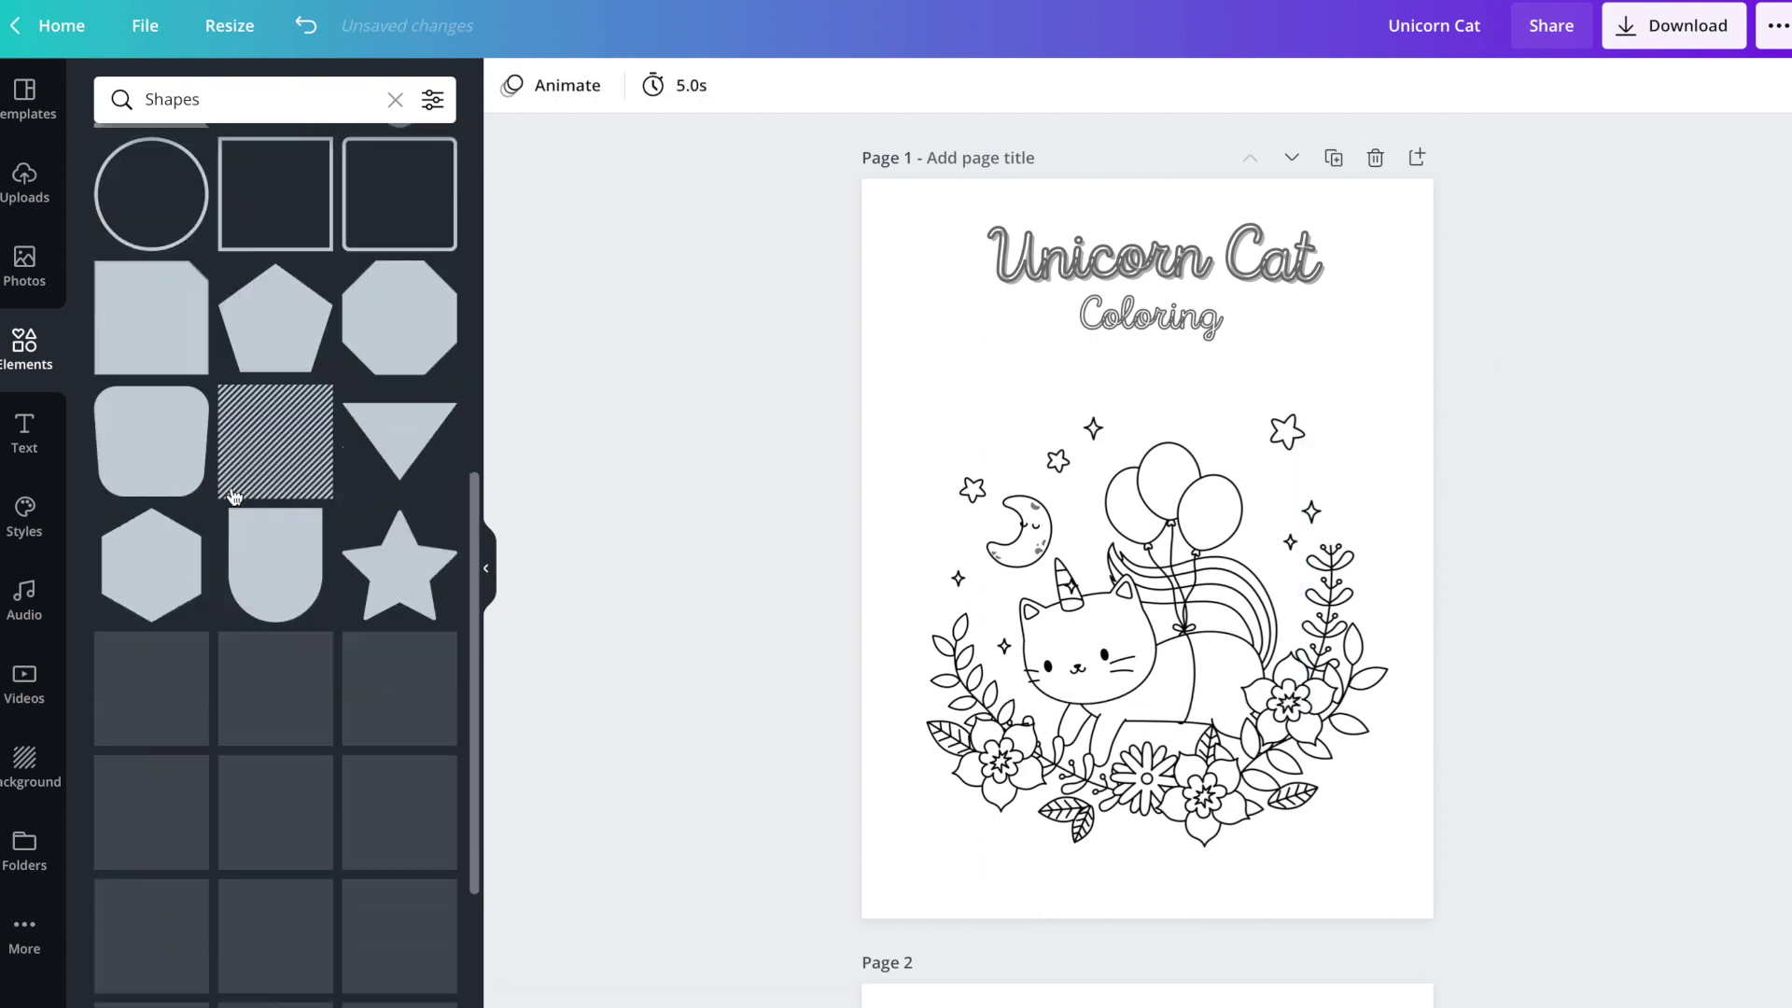
pyautogui.scroll(-7, 234, 494)
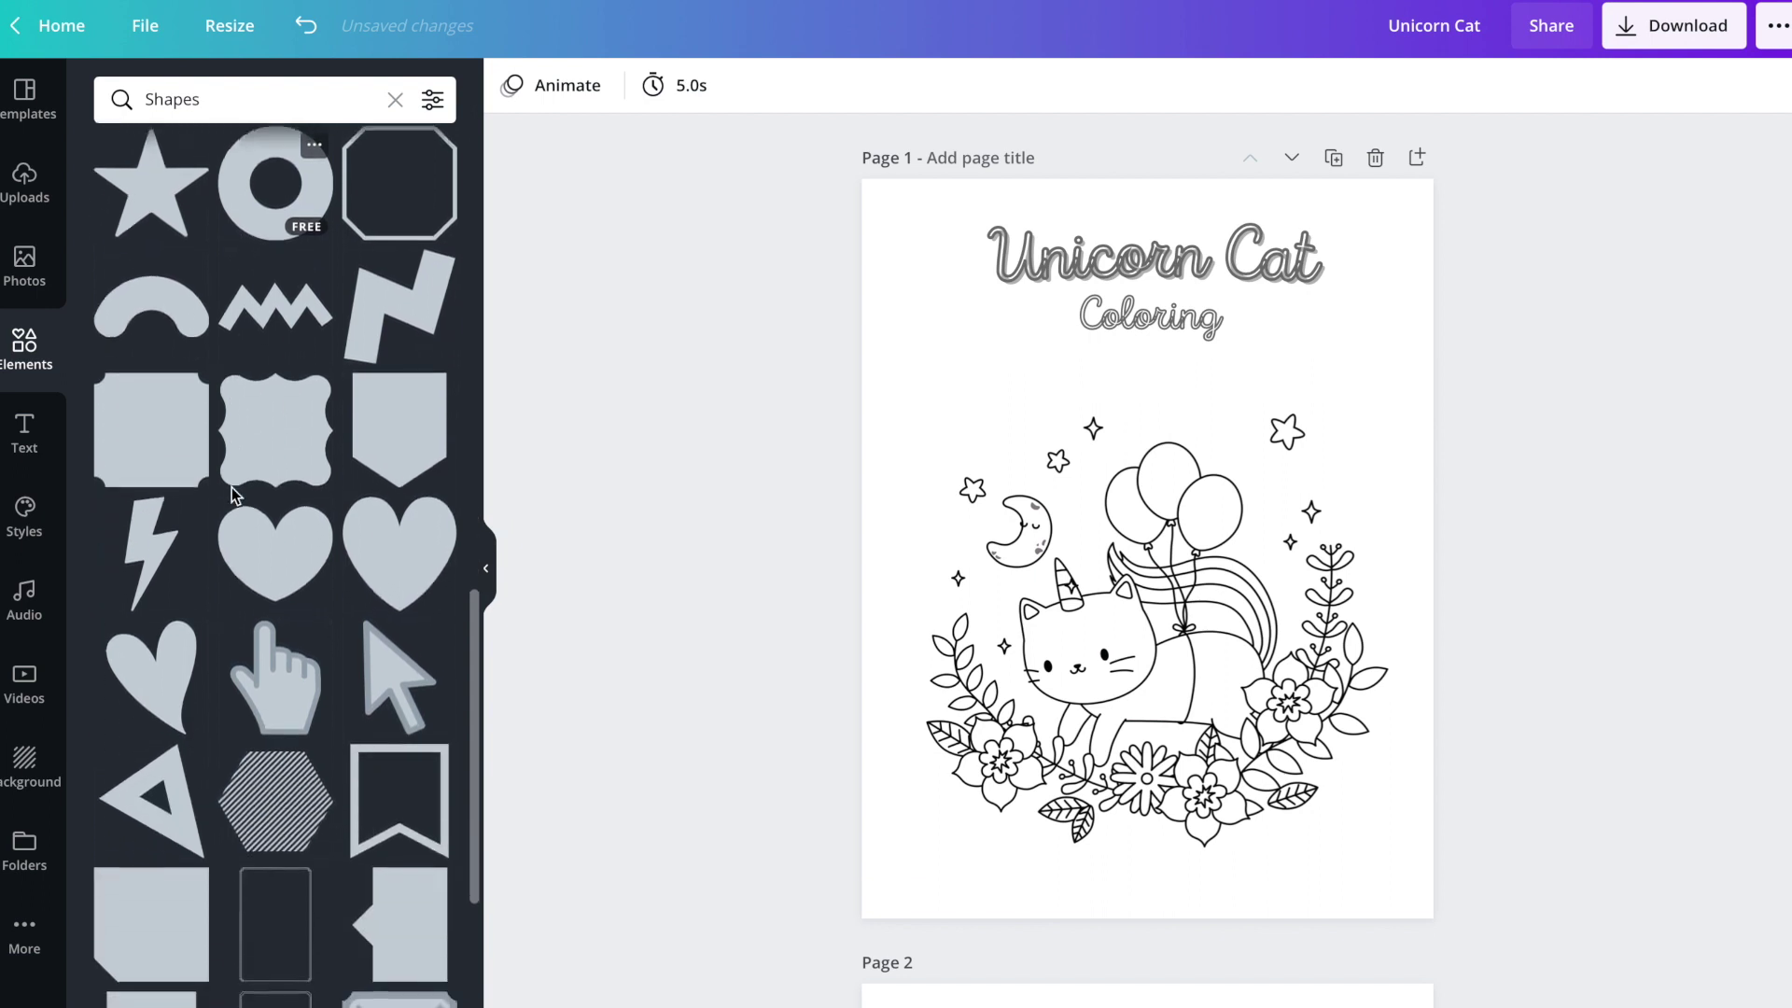
pyautogui.scroll(-2, 238, 492)
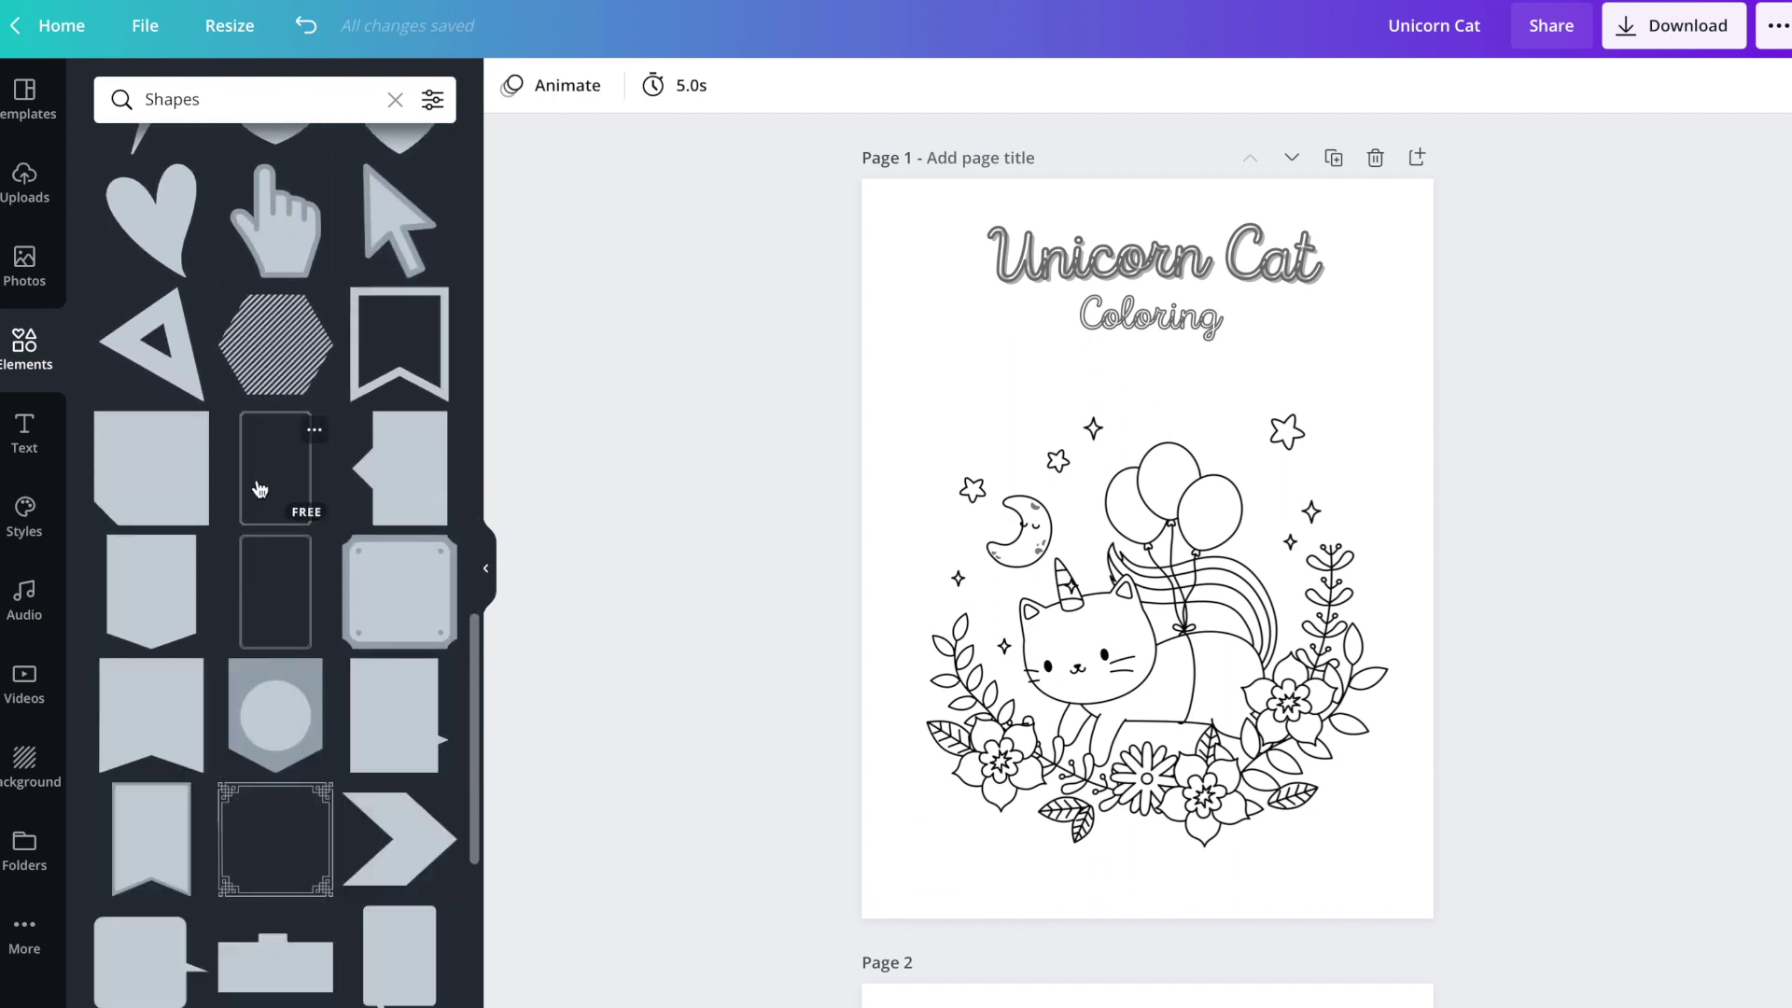
pyautogui.click(261, 489)
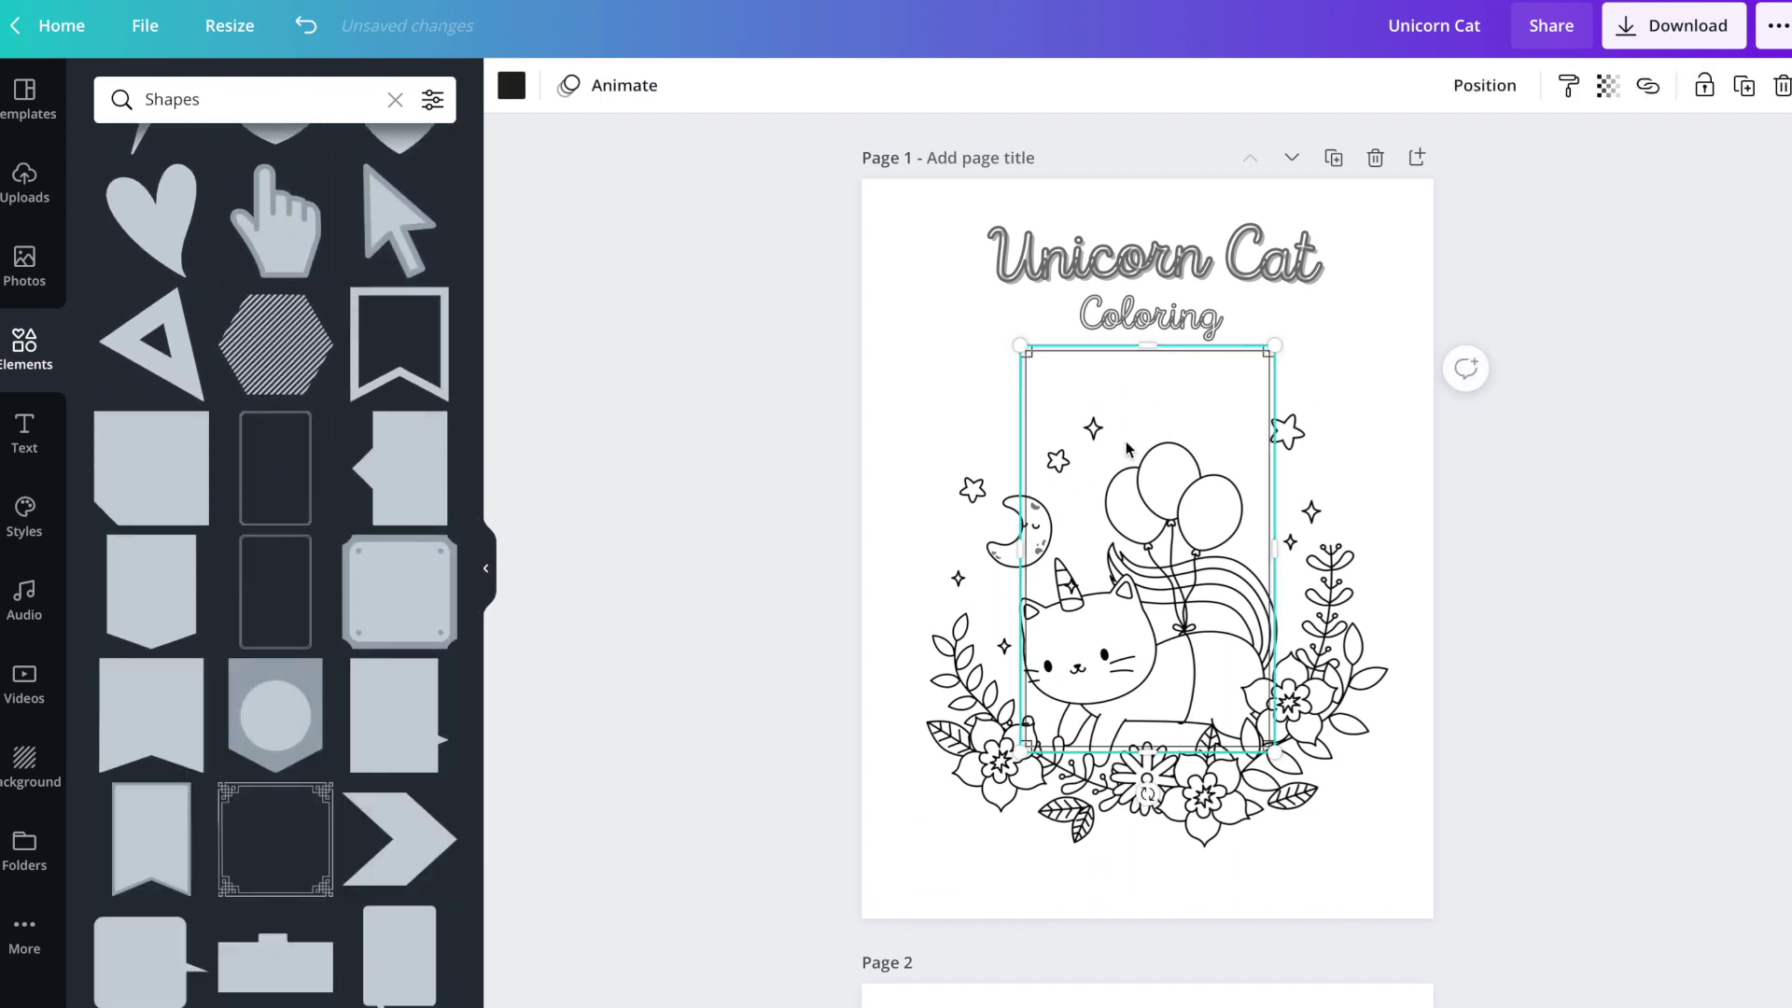
# Step: Position and stretch the rectangle into a page border of about 7.5 × 10.3
pyautogui.moveTo(1127, 410); pyautogui.dragTo(1003, 257)
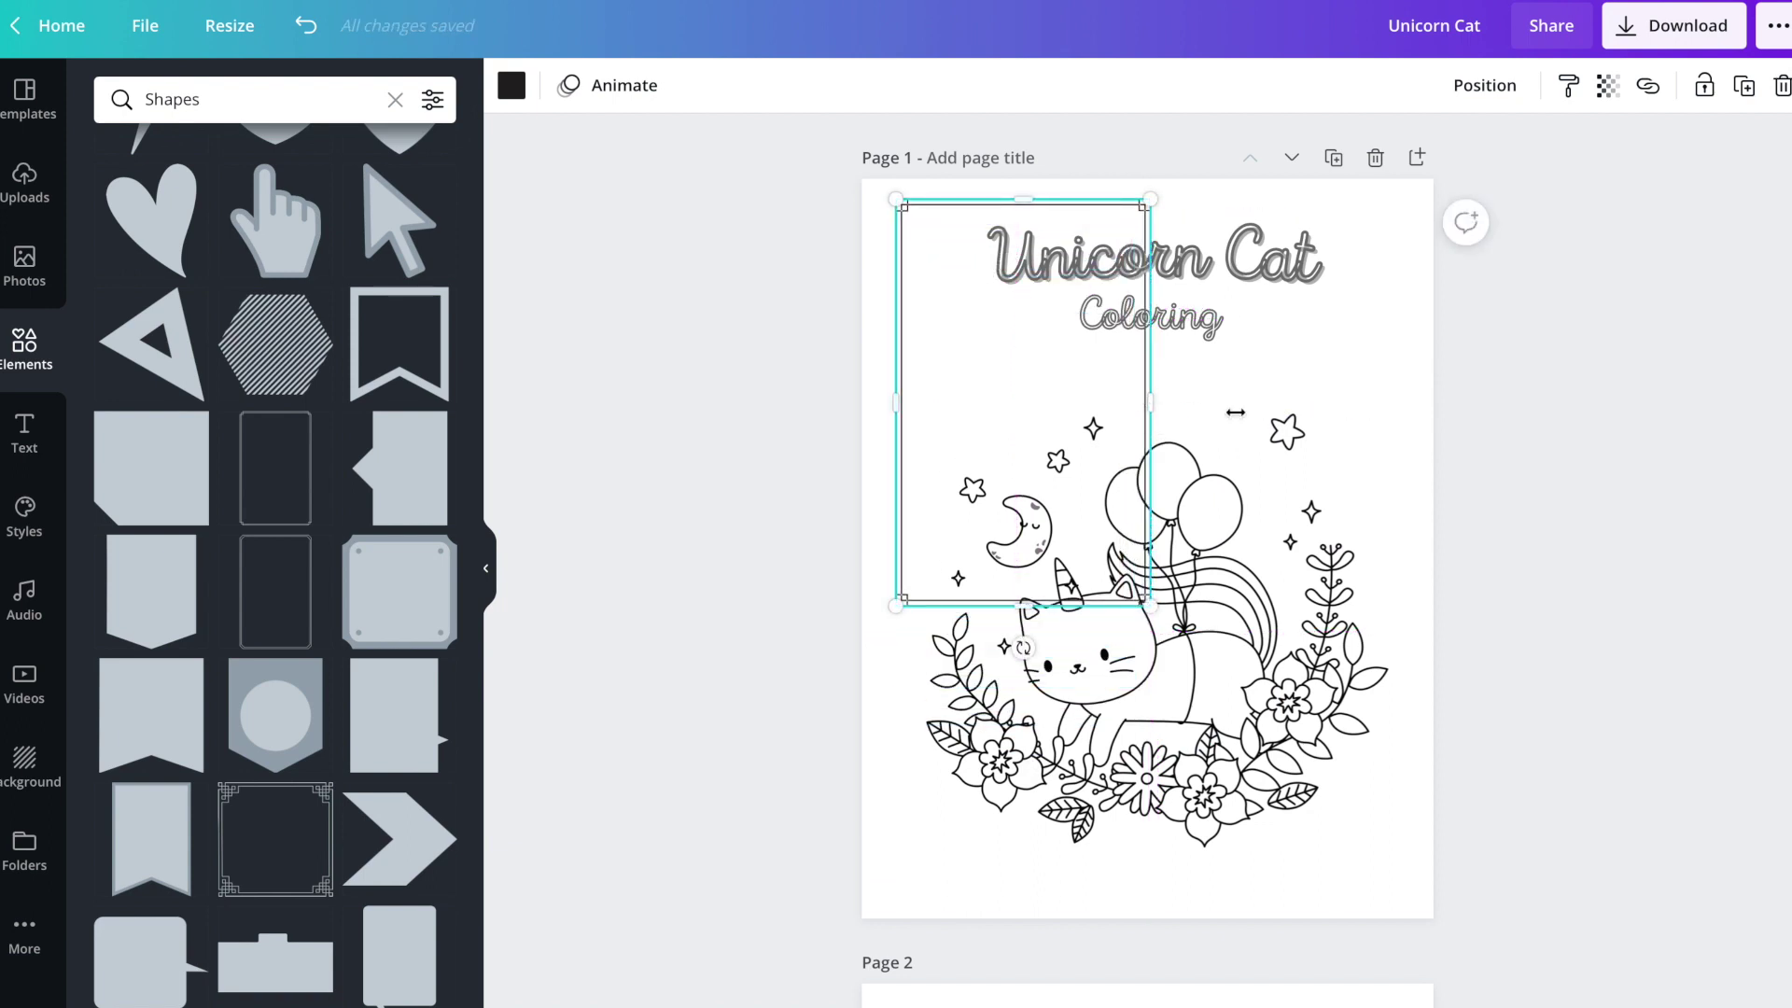
pyautogui.moveTo(1149, 411); pyautogui.dragTo(1396, 429)
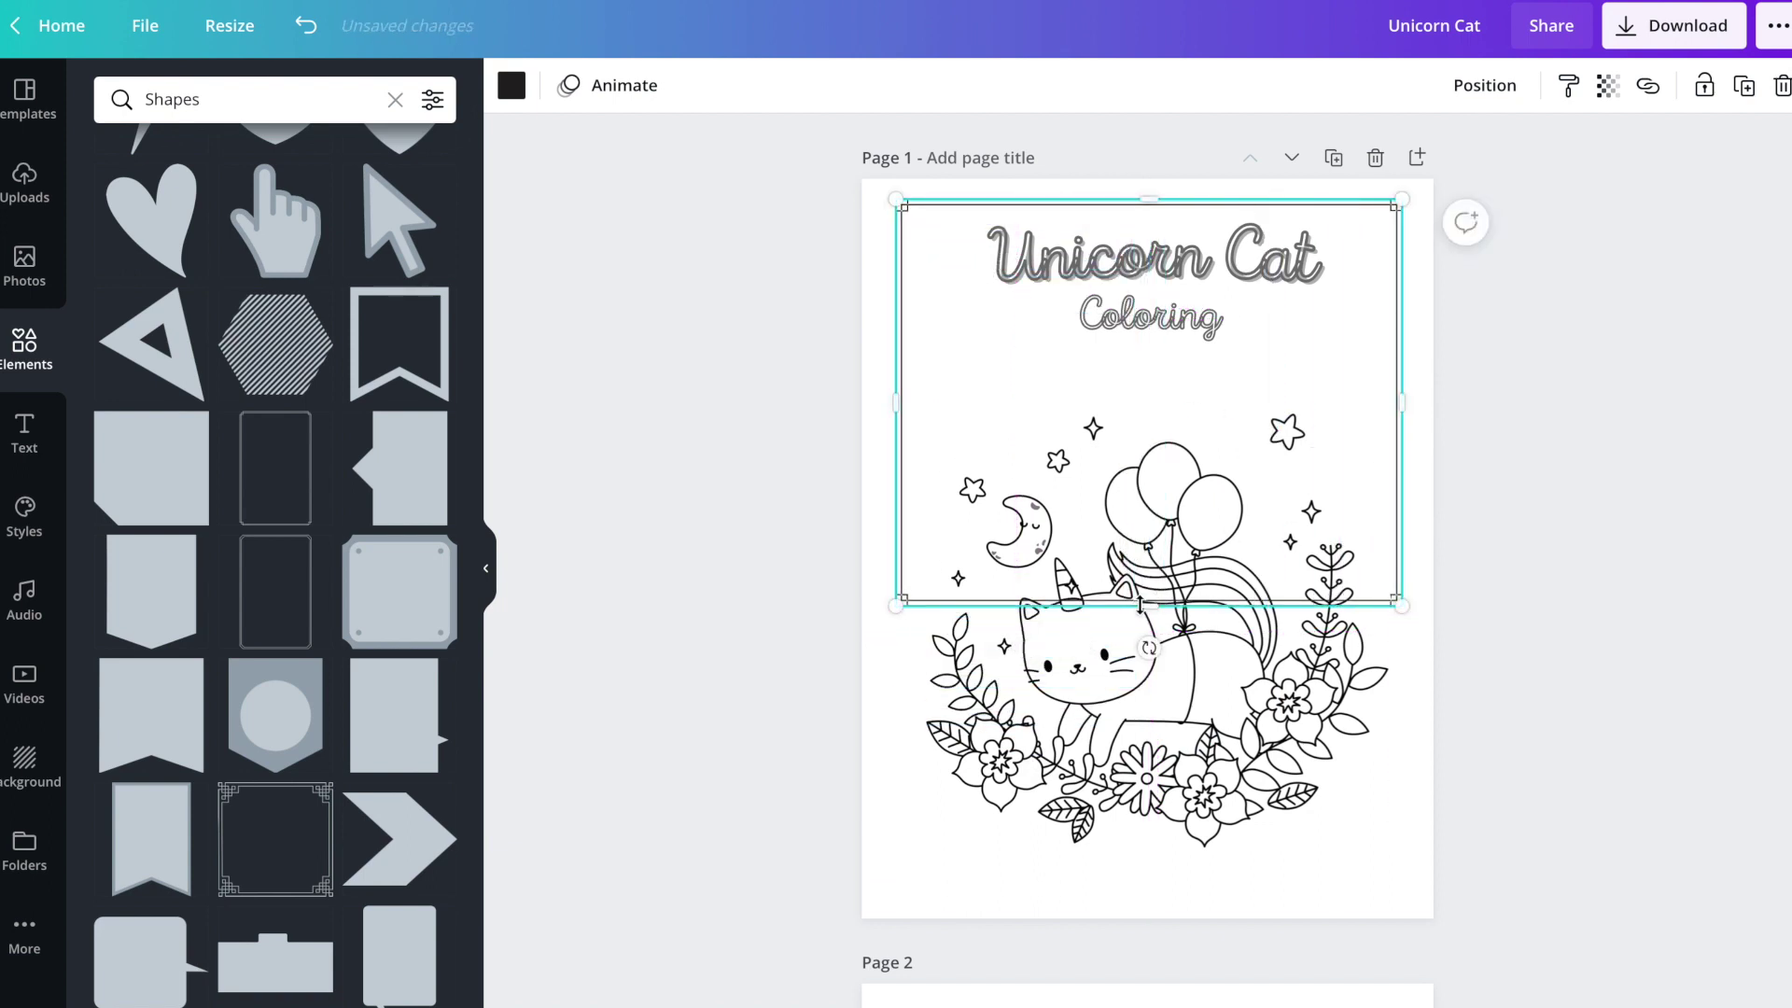
pyautogui.moveTo(1141, 605); pyautogui.dragTo(1157, 887)
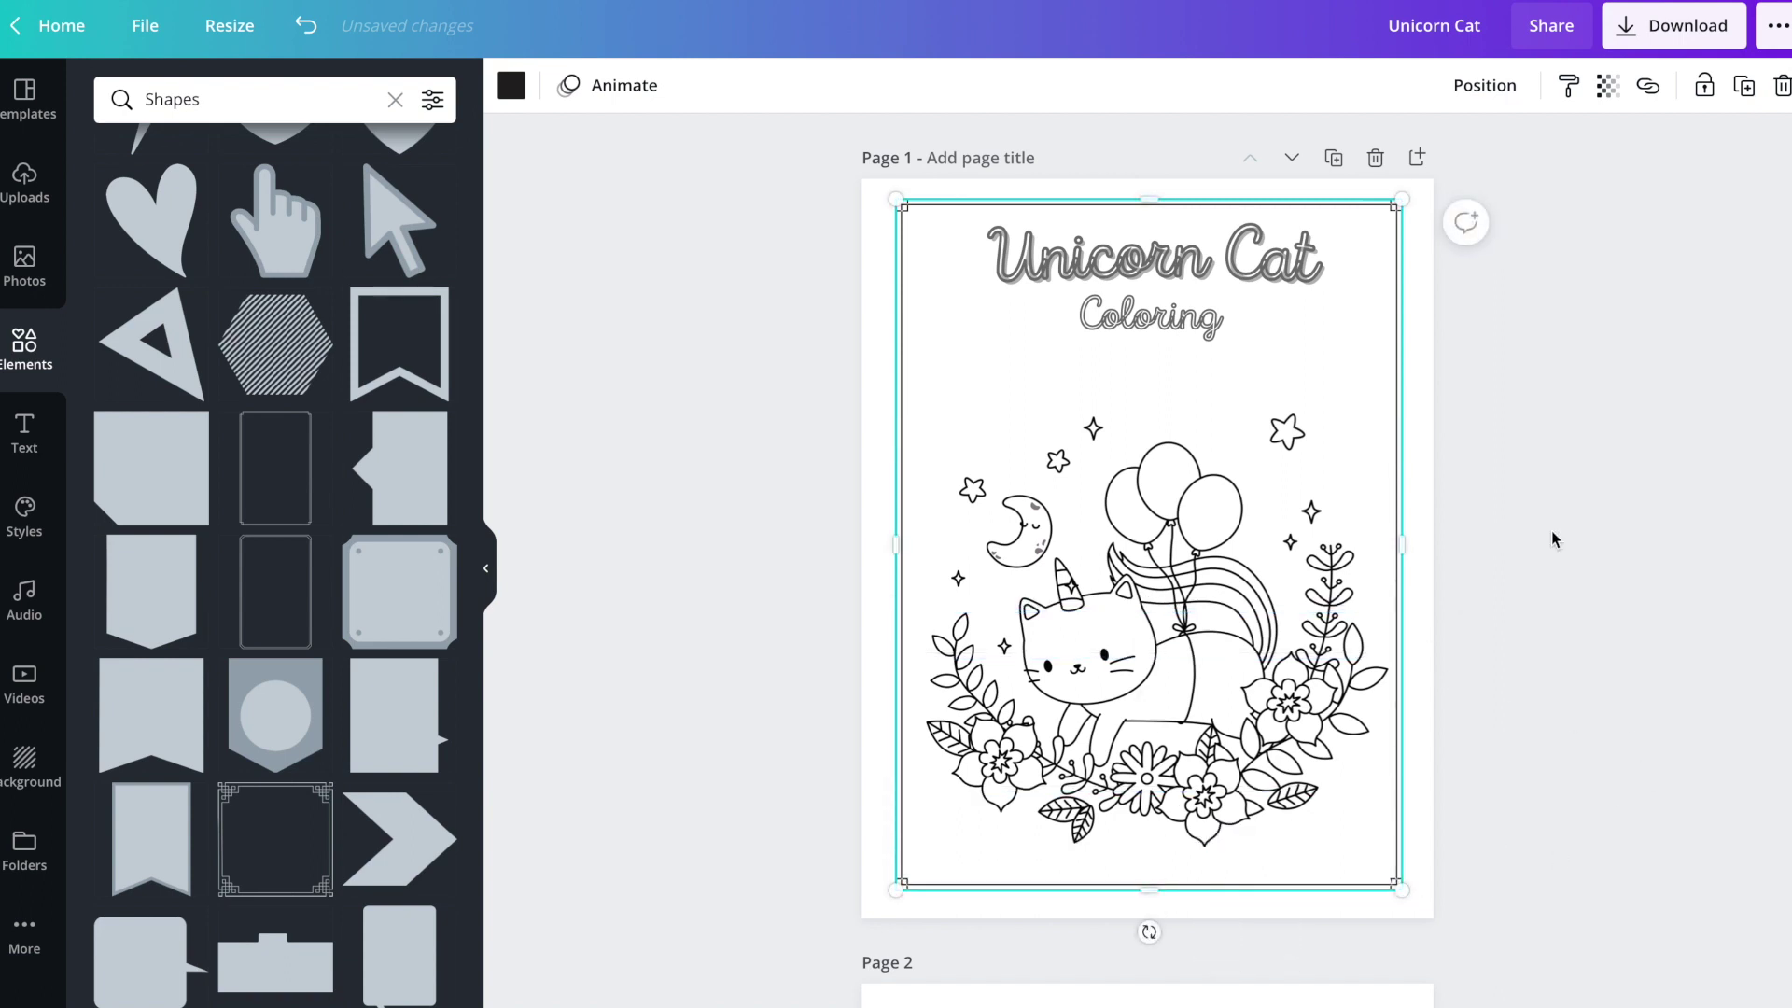
pyautogui.click(1607, 674)
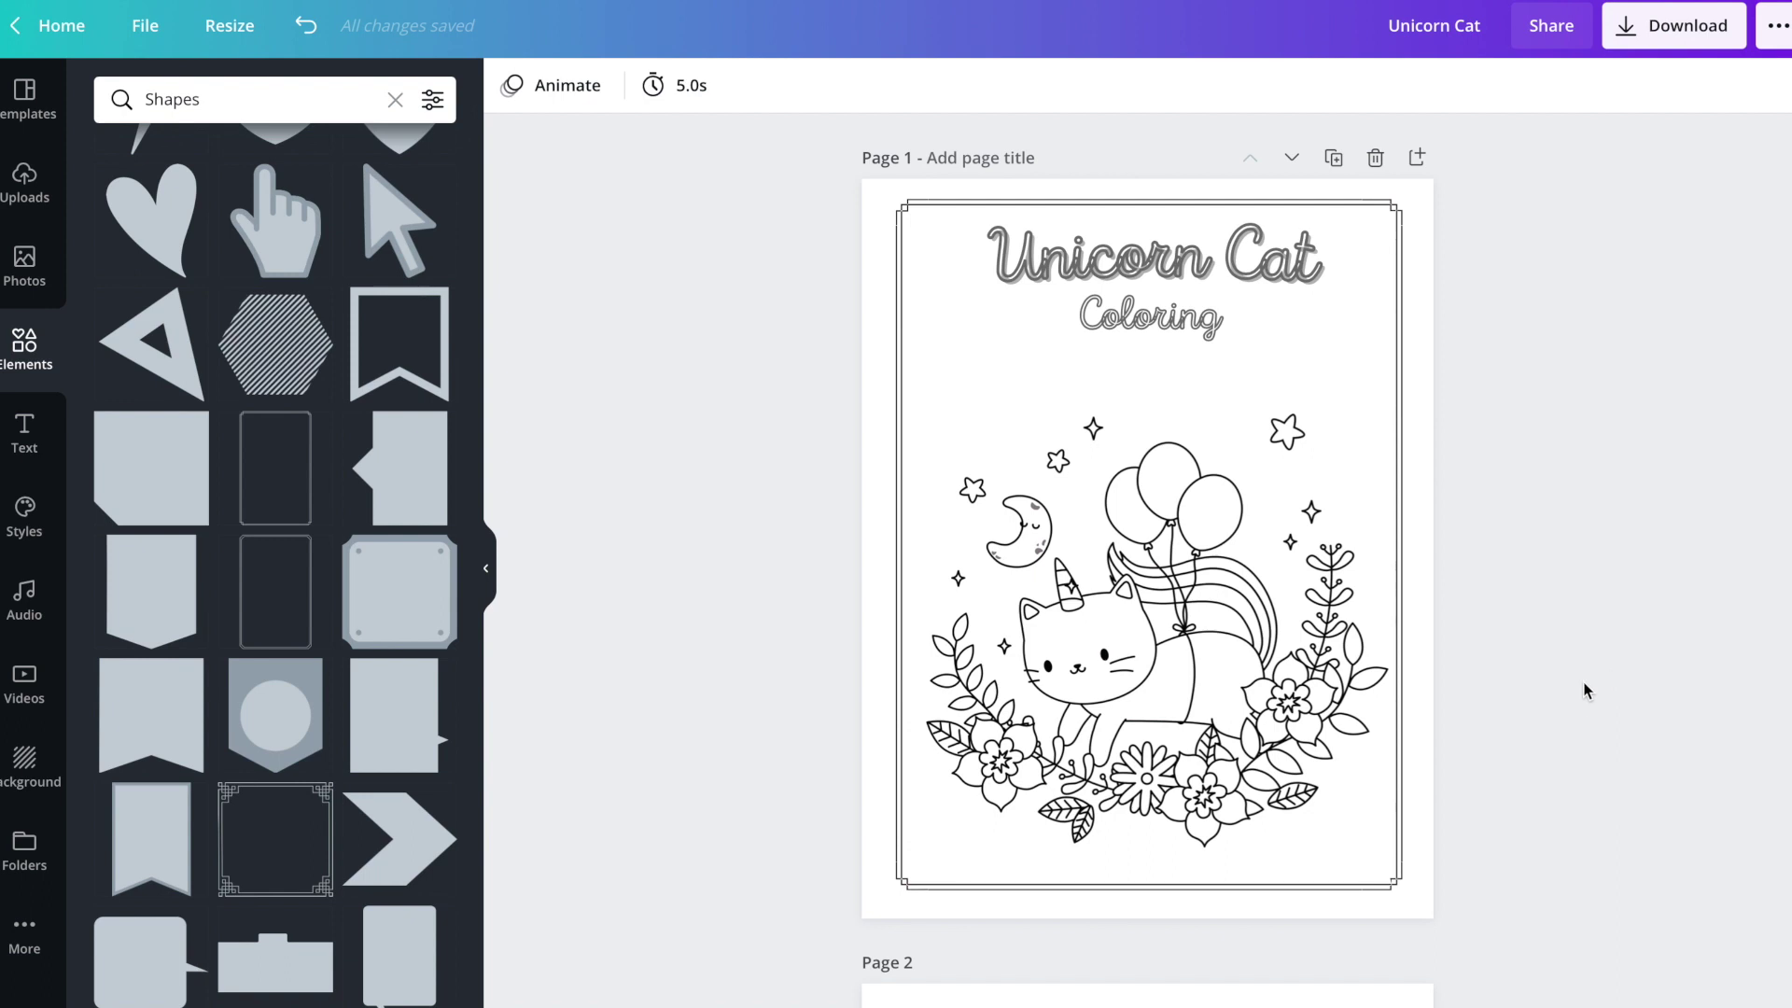
# Step: Delete page 2's Unicorn Cat title, Coloring subtitle, and Name and Date fields
pyautogui.scroll(-3, 1609, 659)
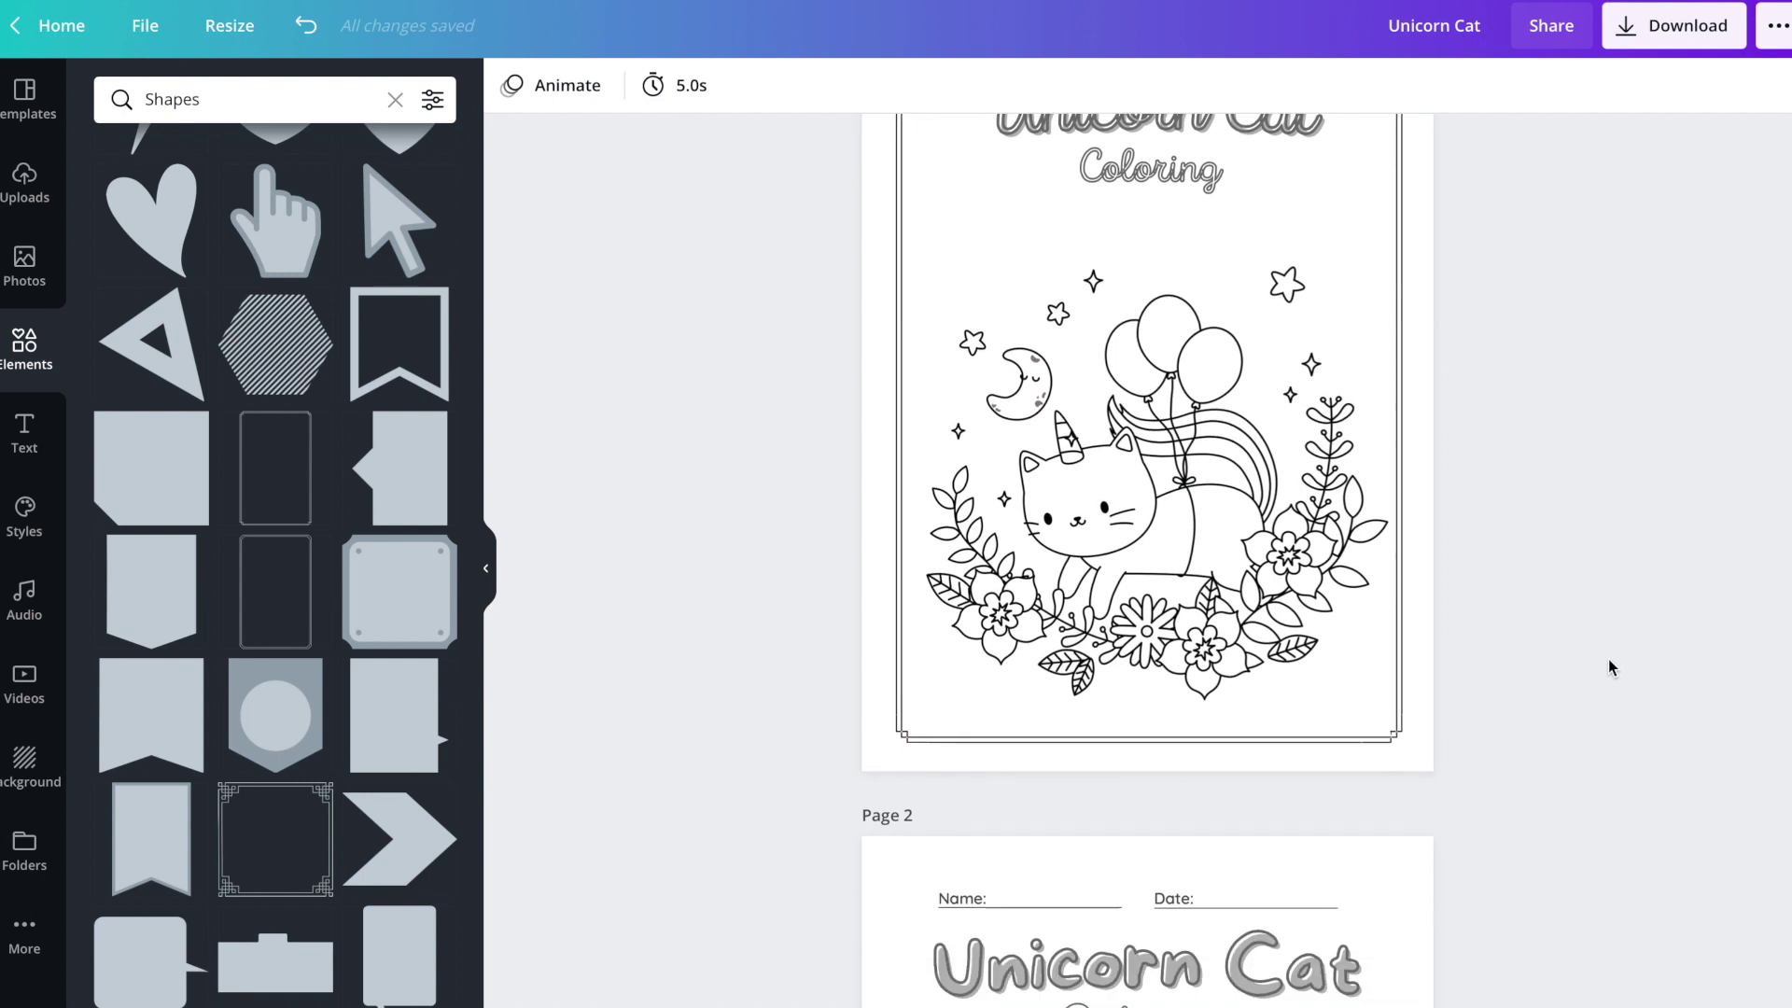
pyautogui.scroll(2, 1609, 659)
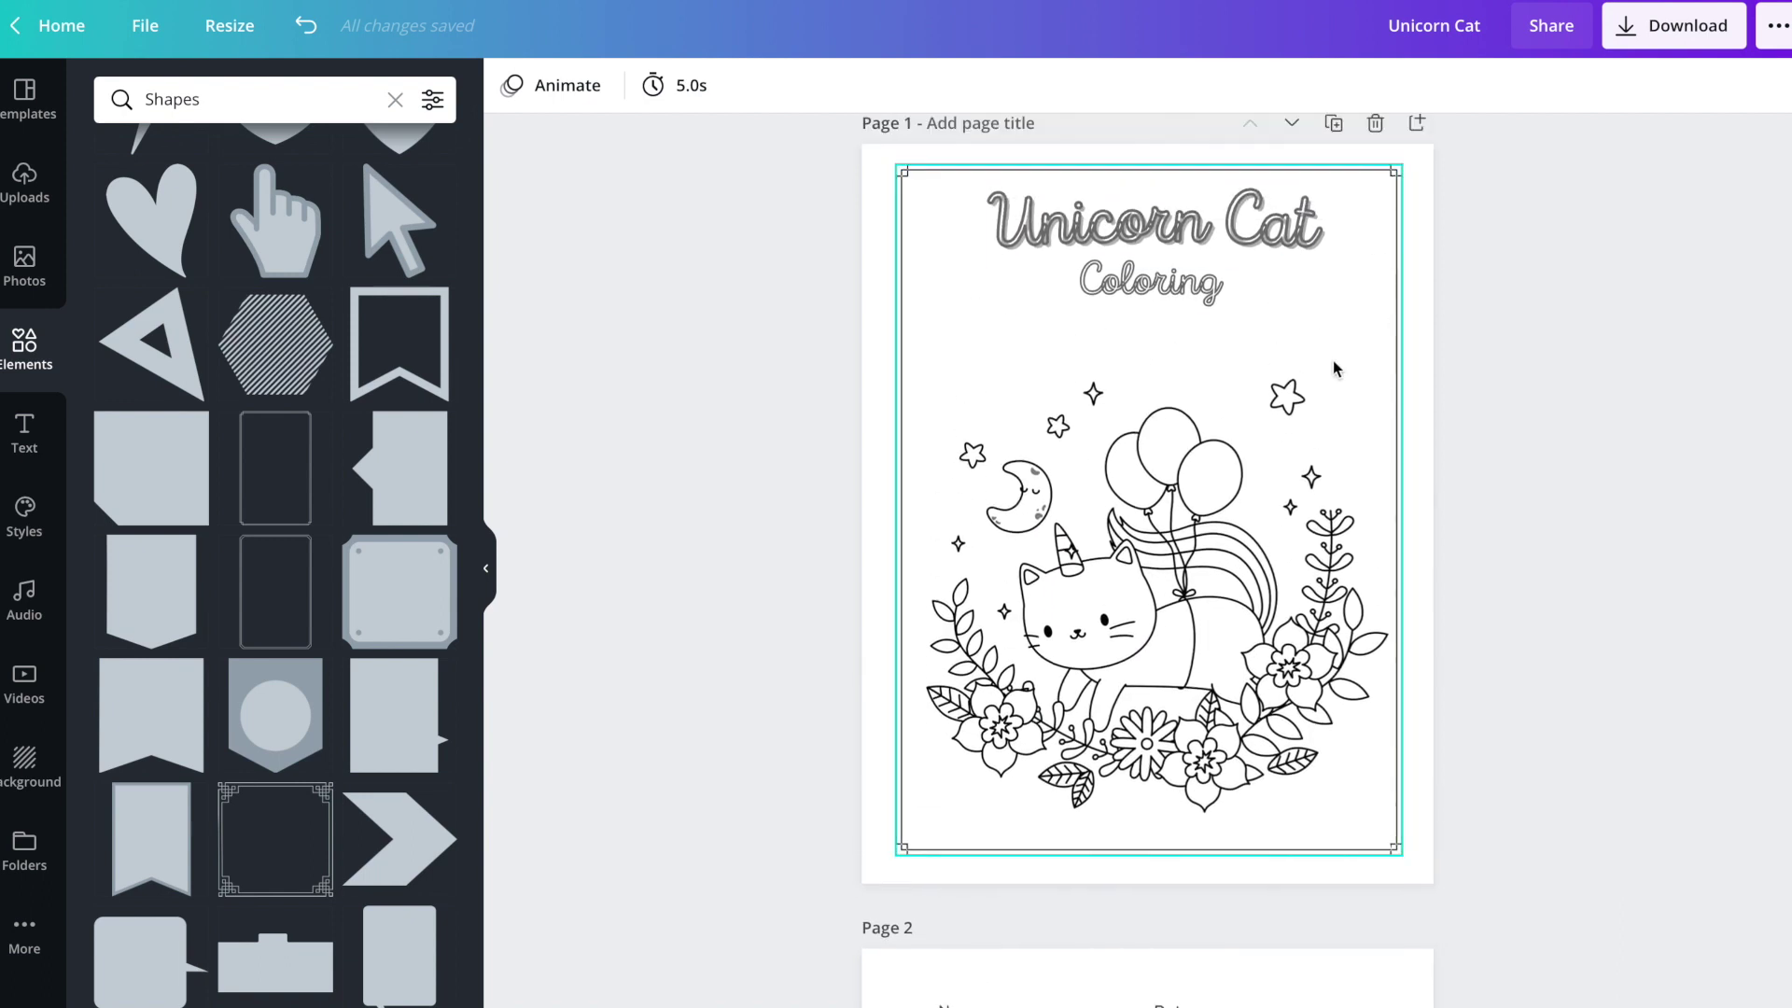
pyautogui.scroll(-5, 1717, 451)
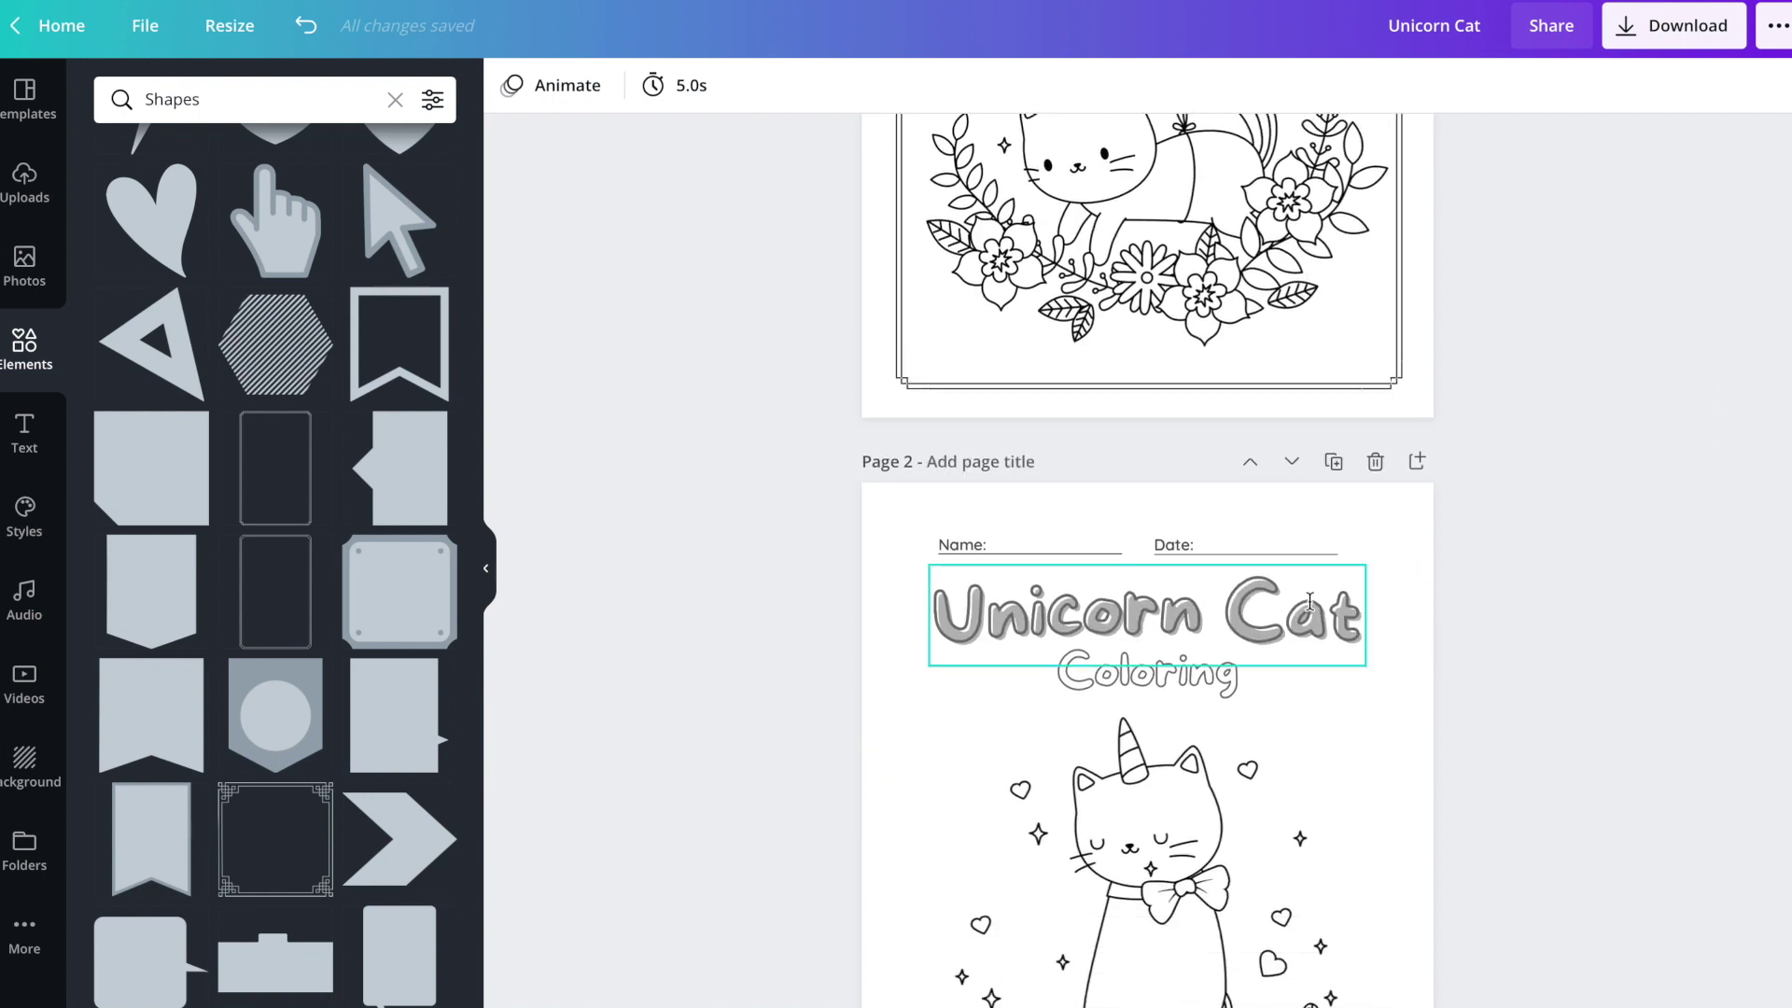
pyautogui.click(1309, 602)
pyautogui.press('Delete')
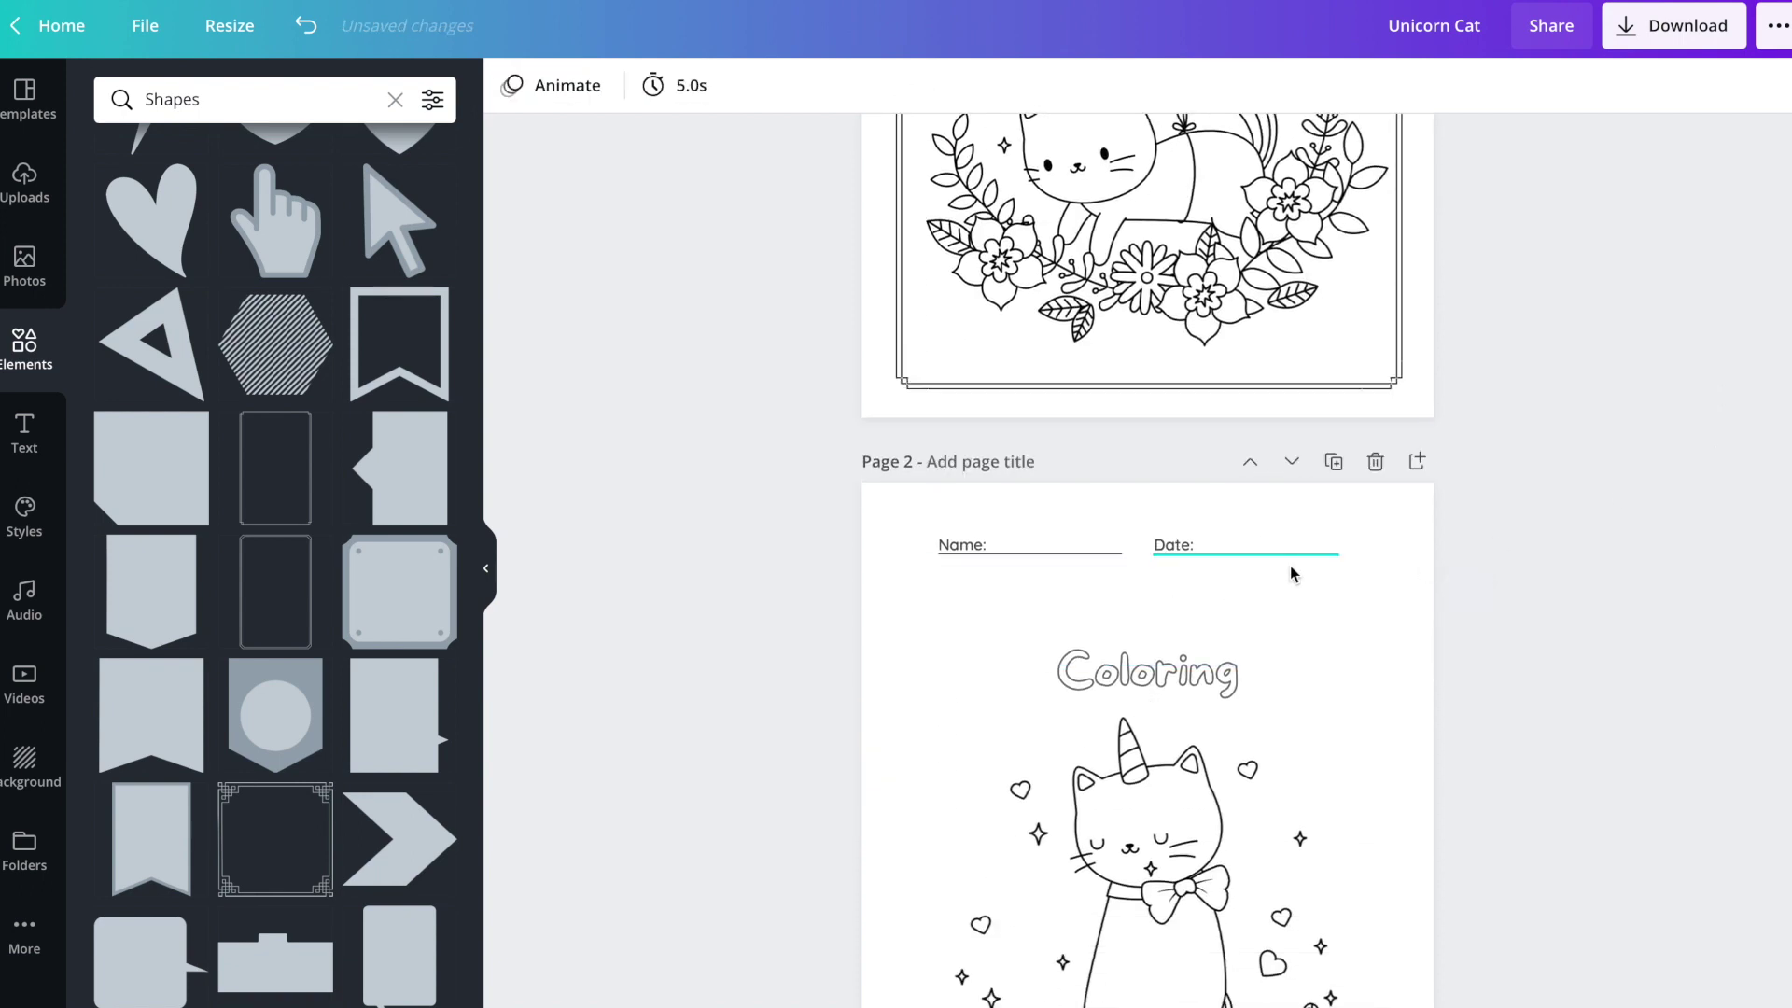
pyautogui.click(1219, 676)
pyautogui.press('Delete')
pyautogui.click(1182, 545)
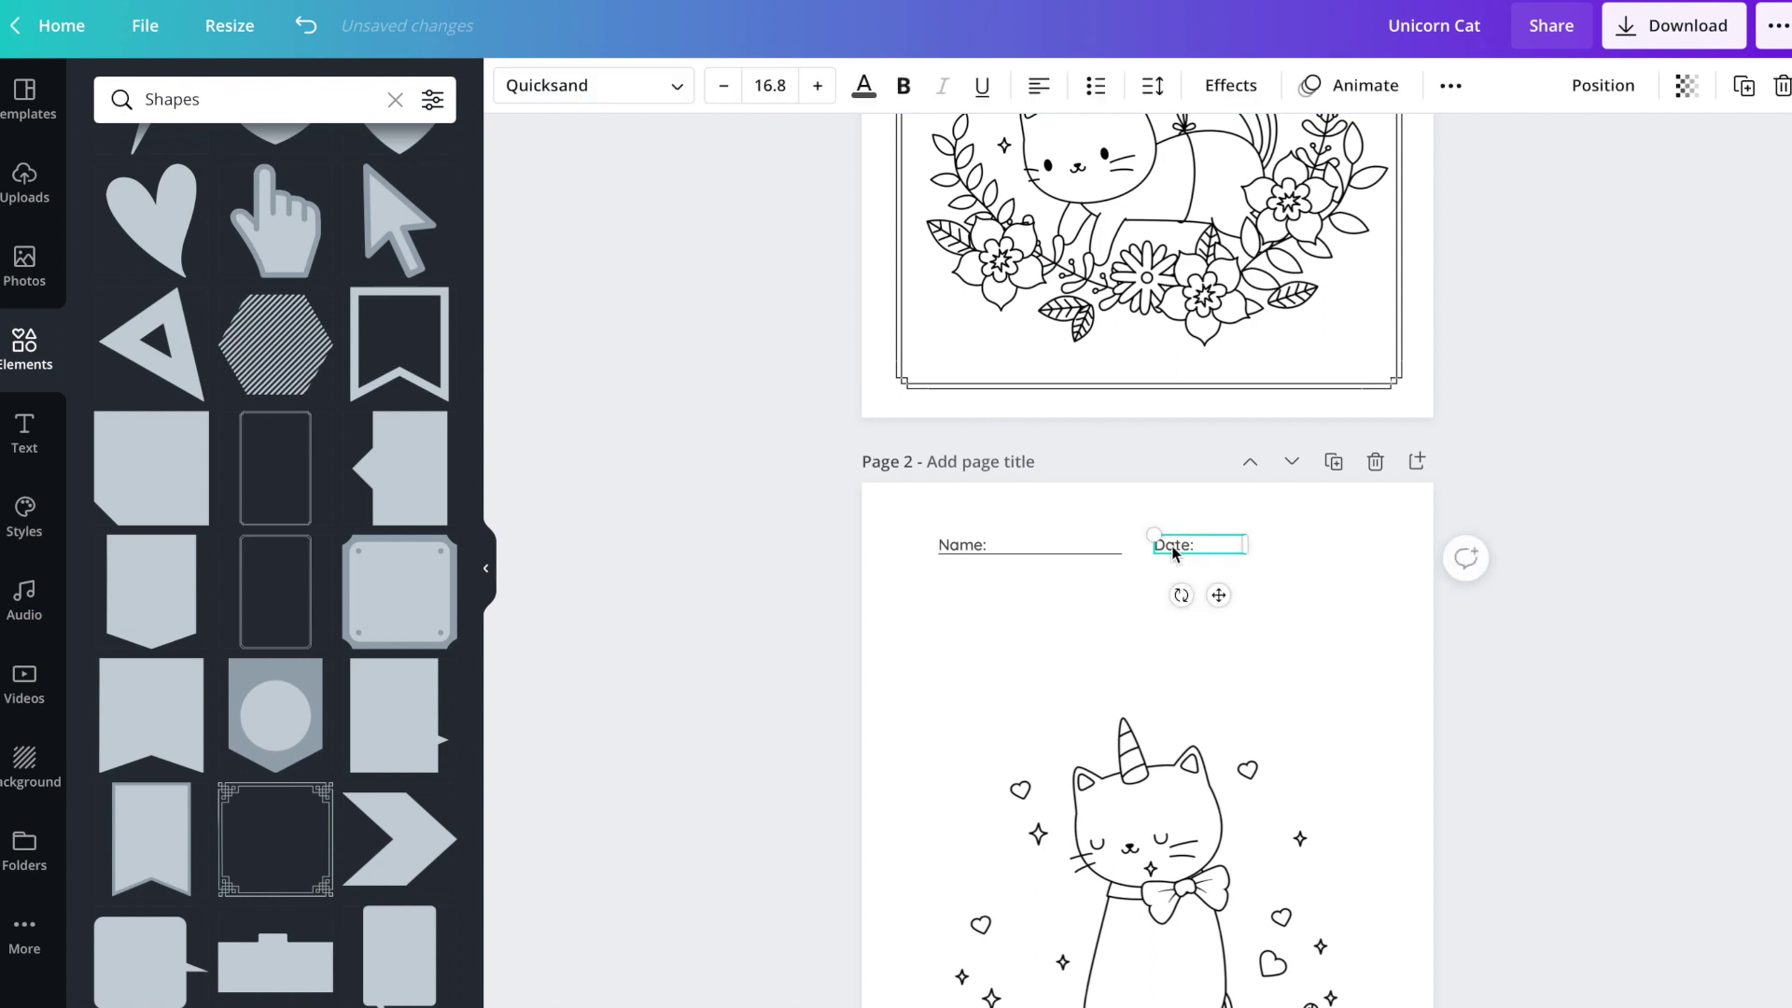
pyautogui.press('Delete')
pyautogui.click(980, 546)
pyautogui.press('Delete')
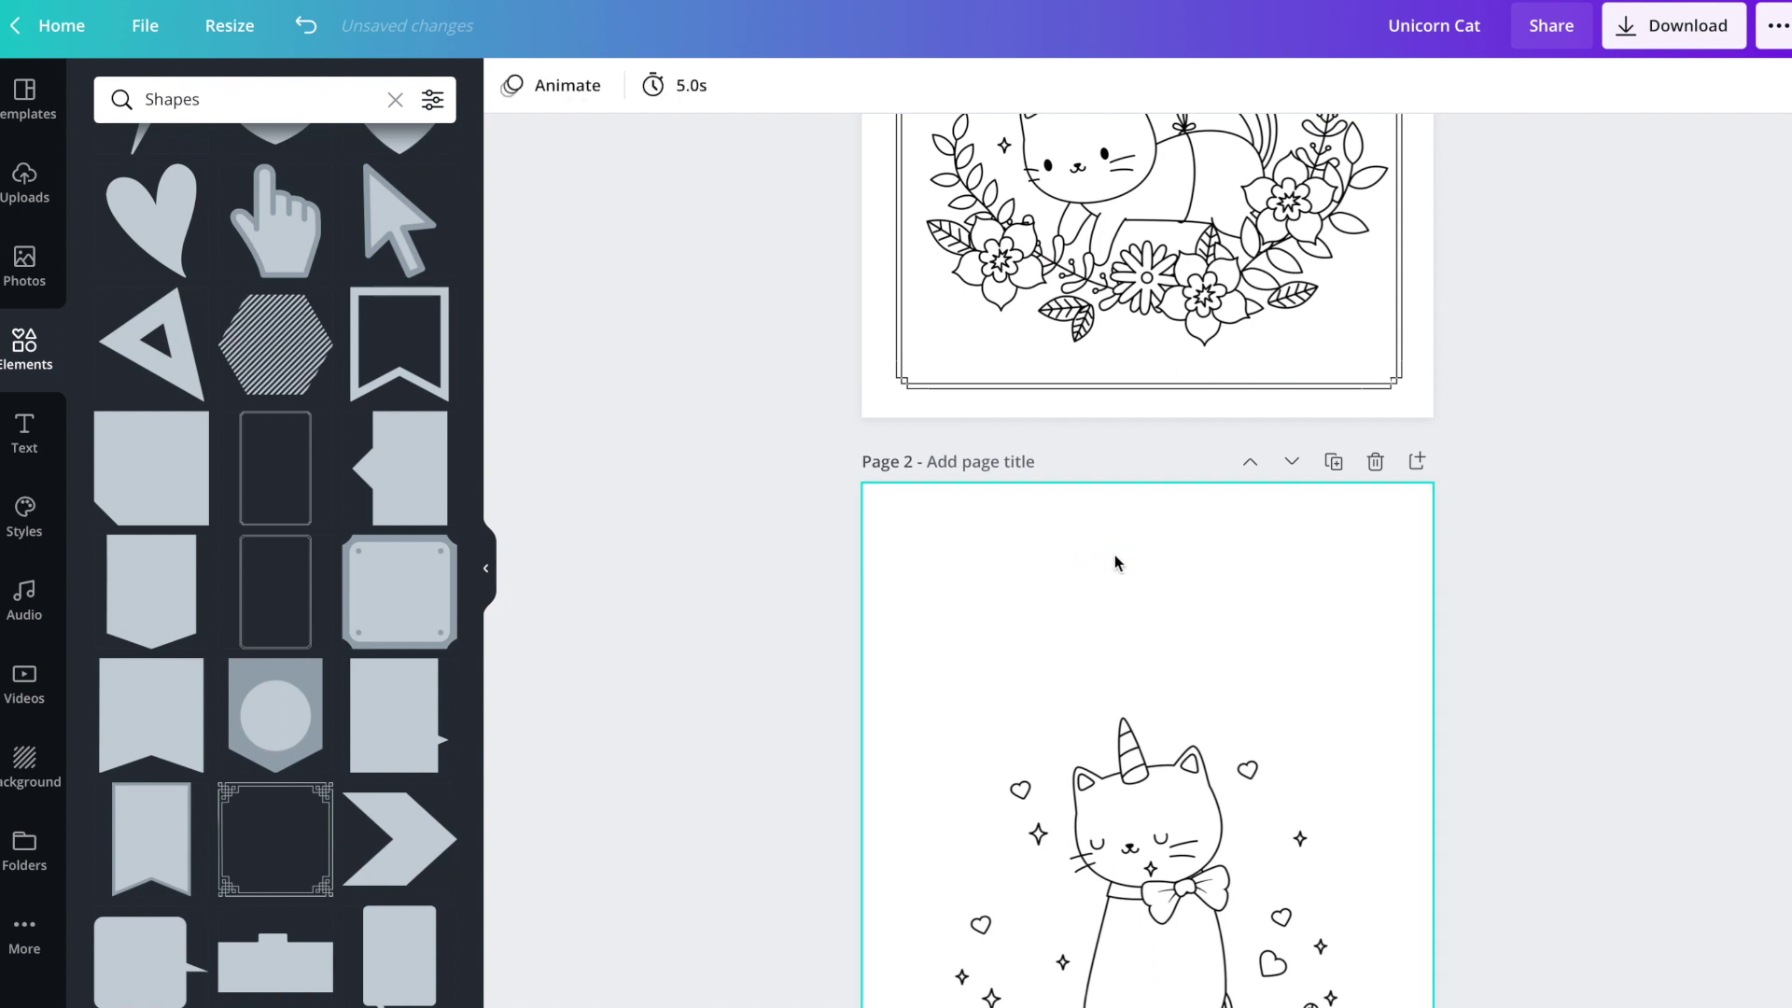
# Step: Select page 1's title, subtitle and border frame and paste them onto page 2
pyautogui.scroll(4, 1116, 560)
pyautogui.scroll(2, 1116, 559)
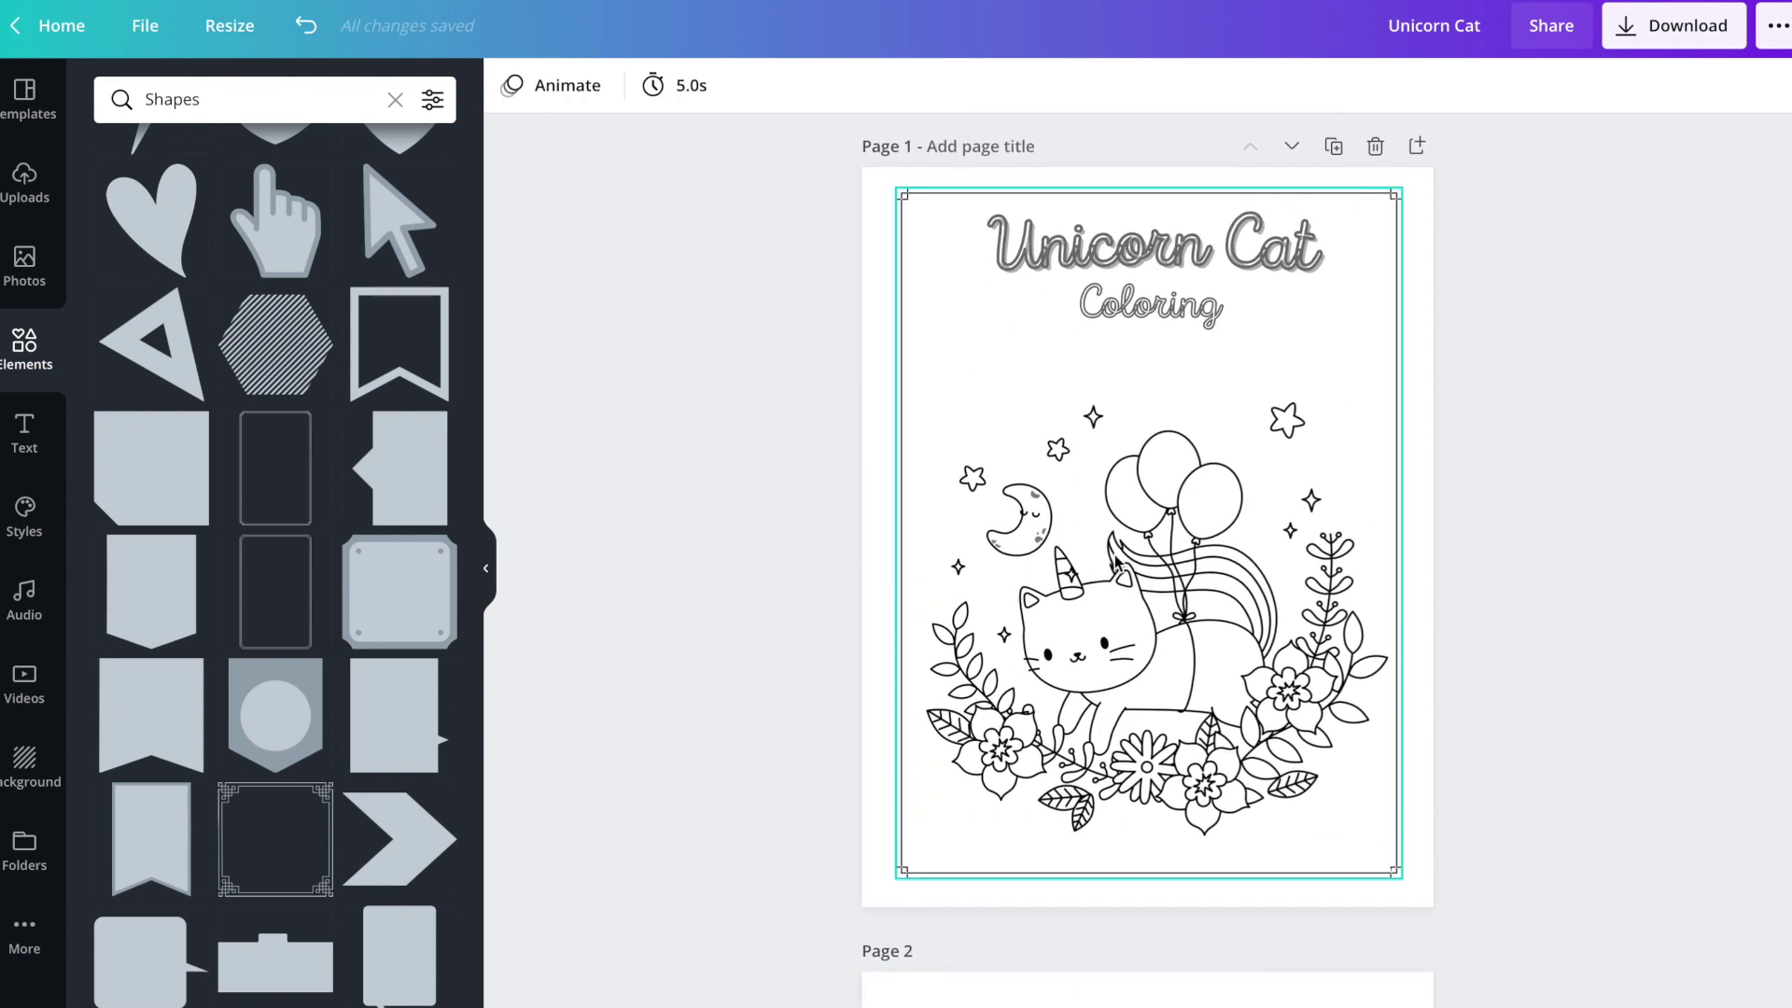
pyautogui.click(1172, 255)
pyautogui.keyDown('shift'); pyautogui.click(1180, 317); pyautogui.keyUp('shift')
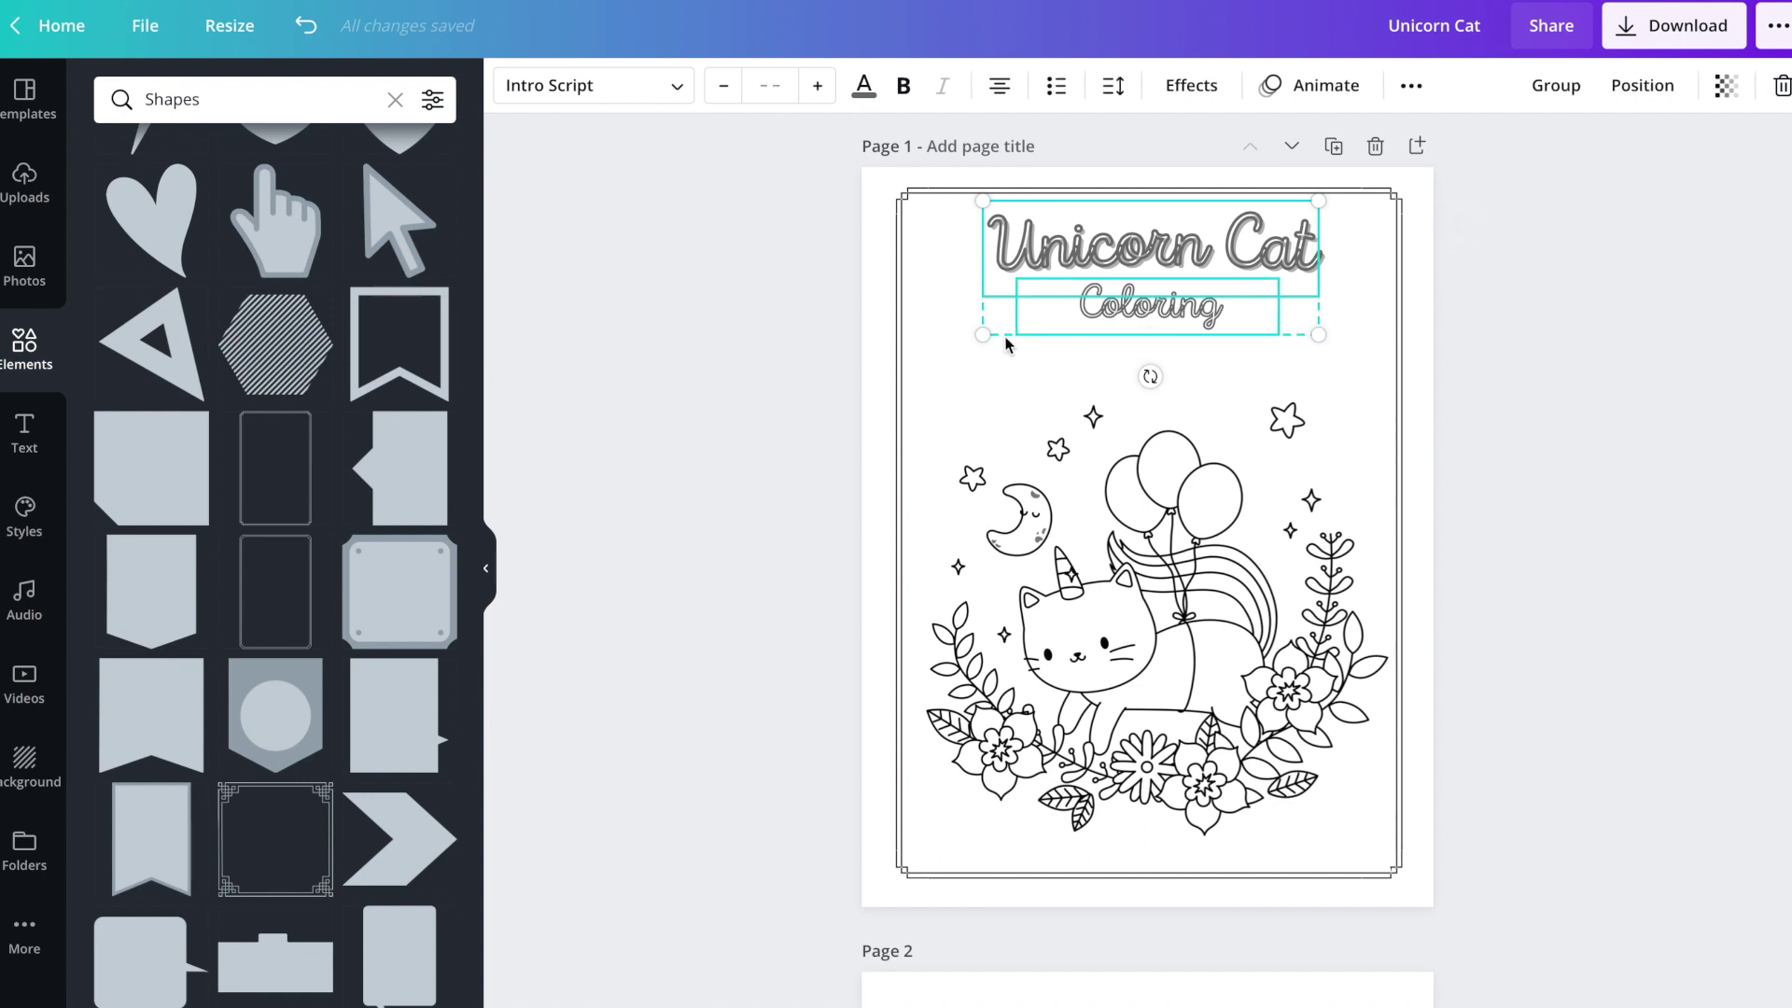
pyautogui.keyDown('shift'); pyautogui.click(896, 356); pyautogui.keyUp('shift')
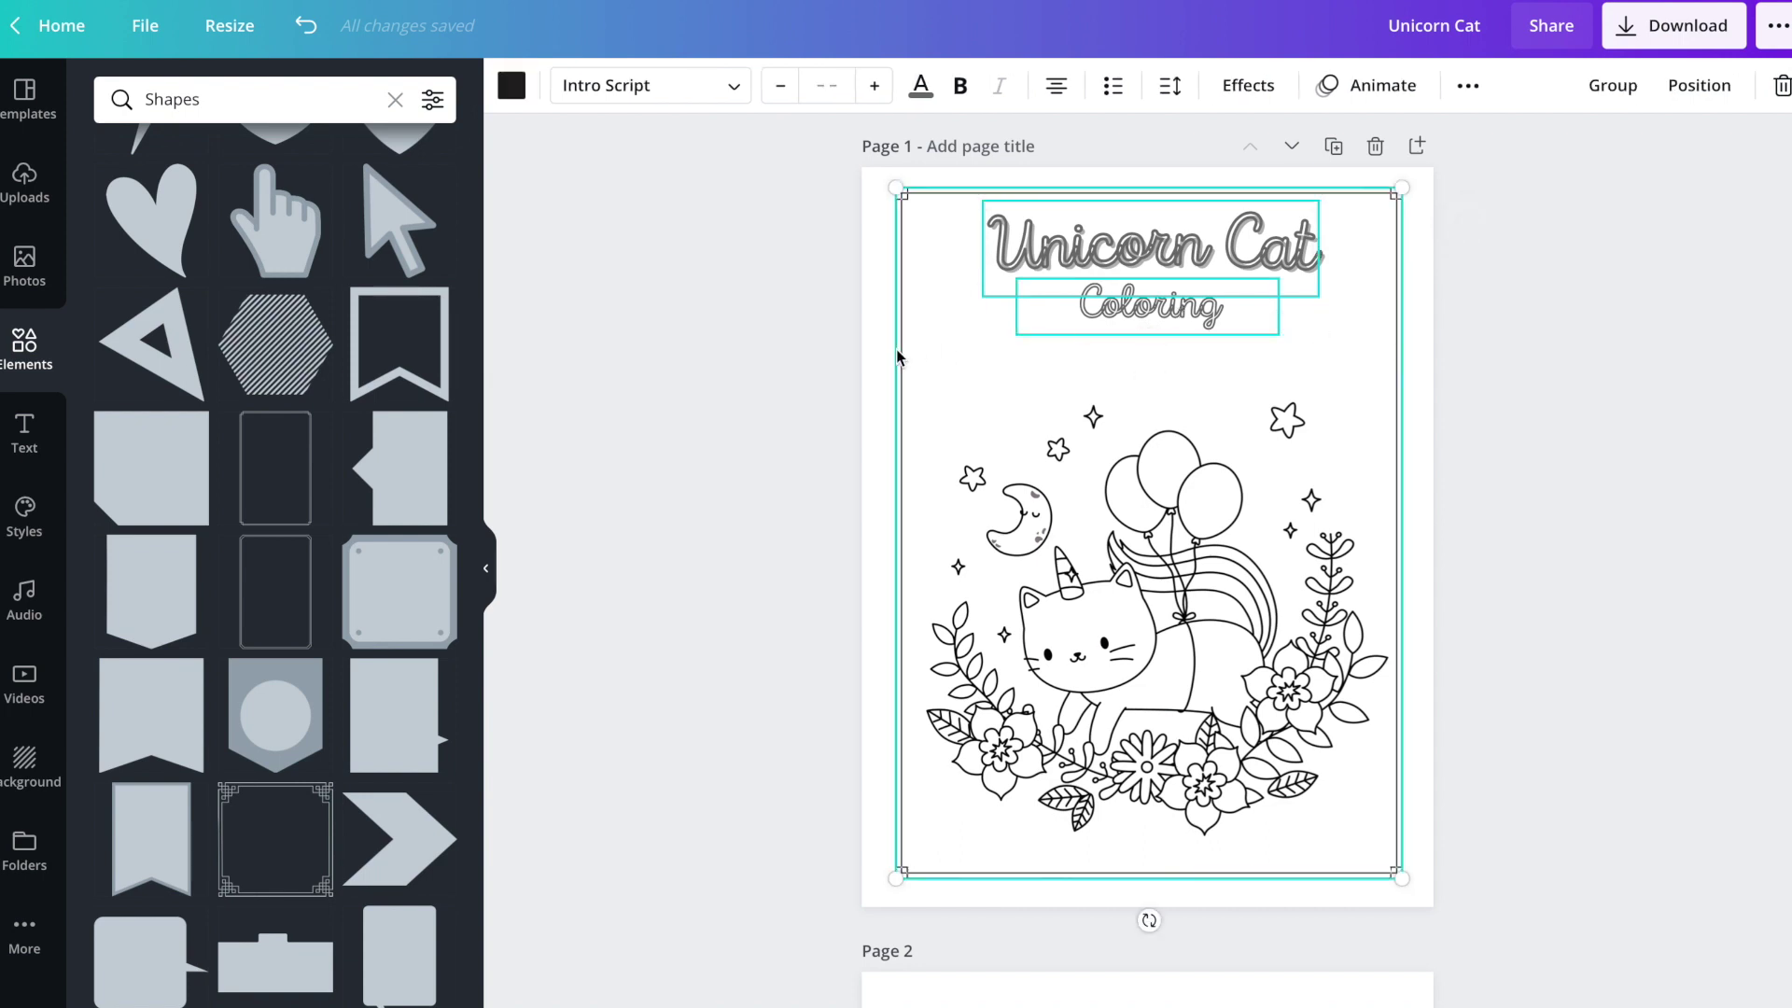
pyautogui.scroll(-7, 896, 349)
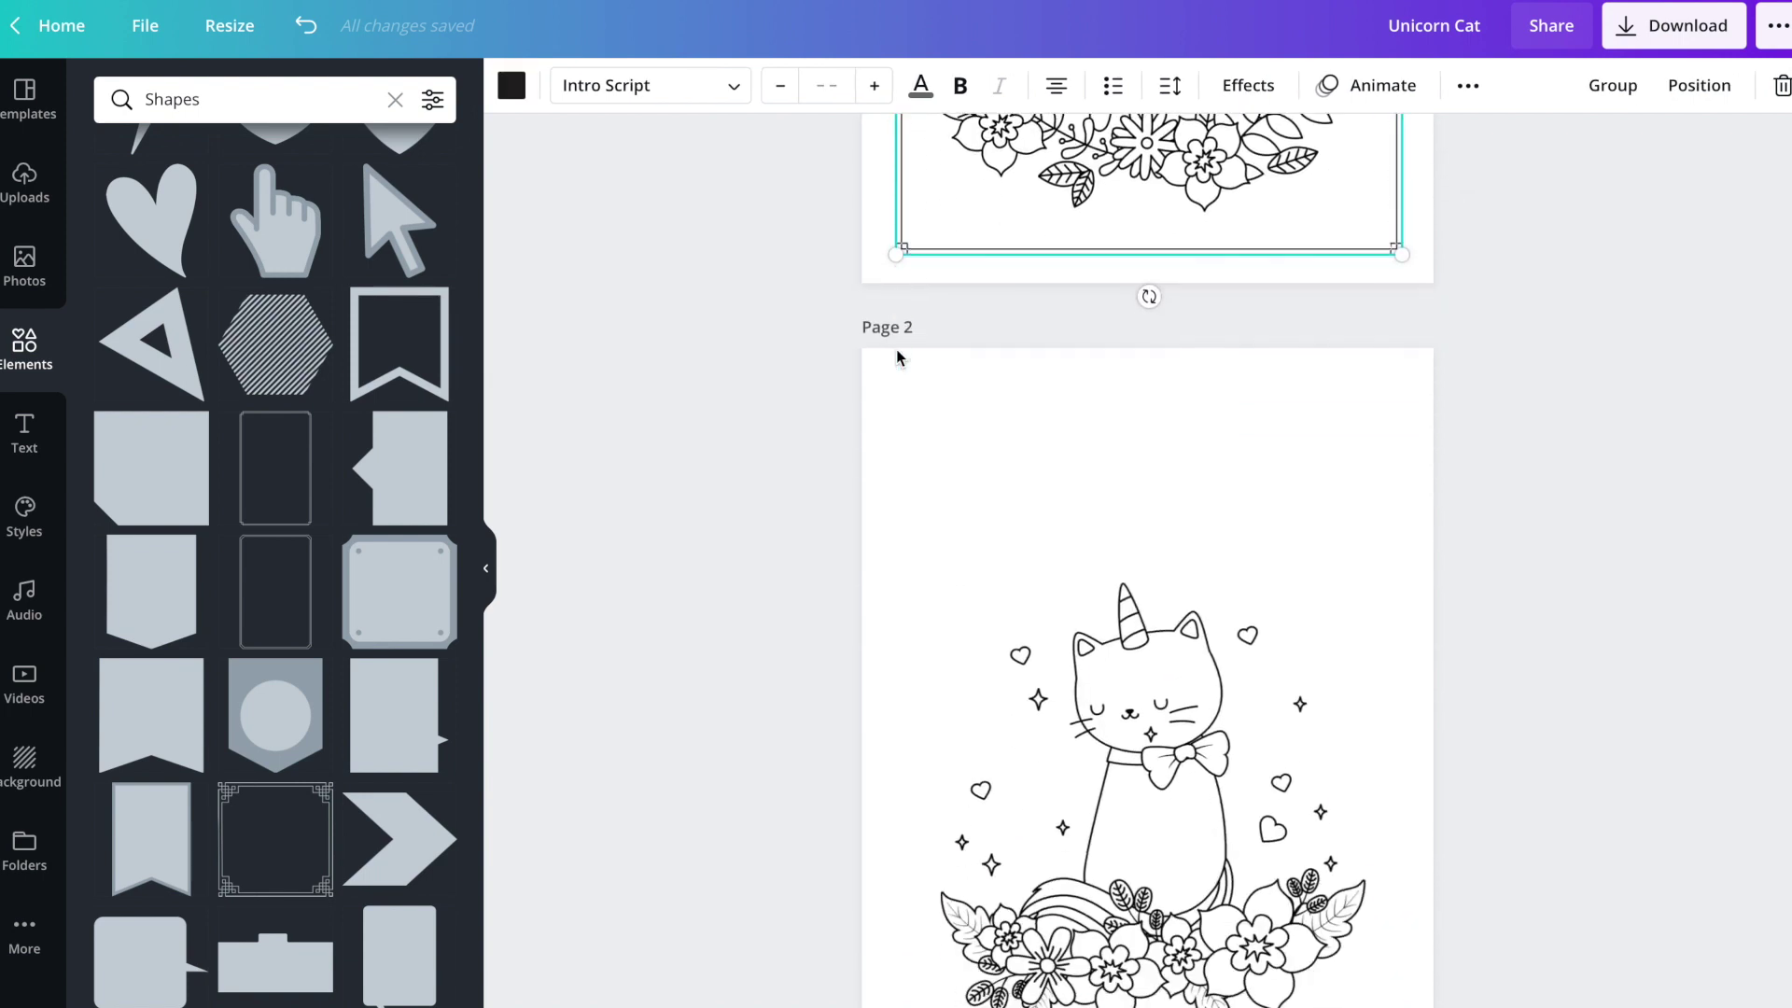
pyautogui.click(1395, 390)
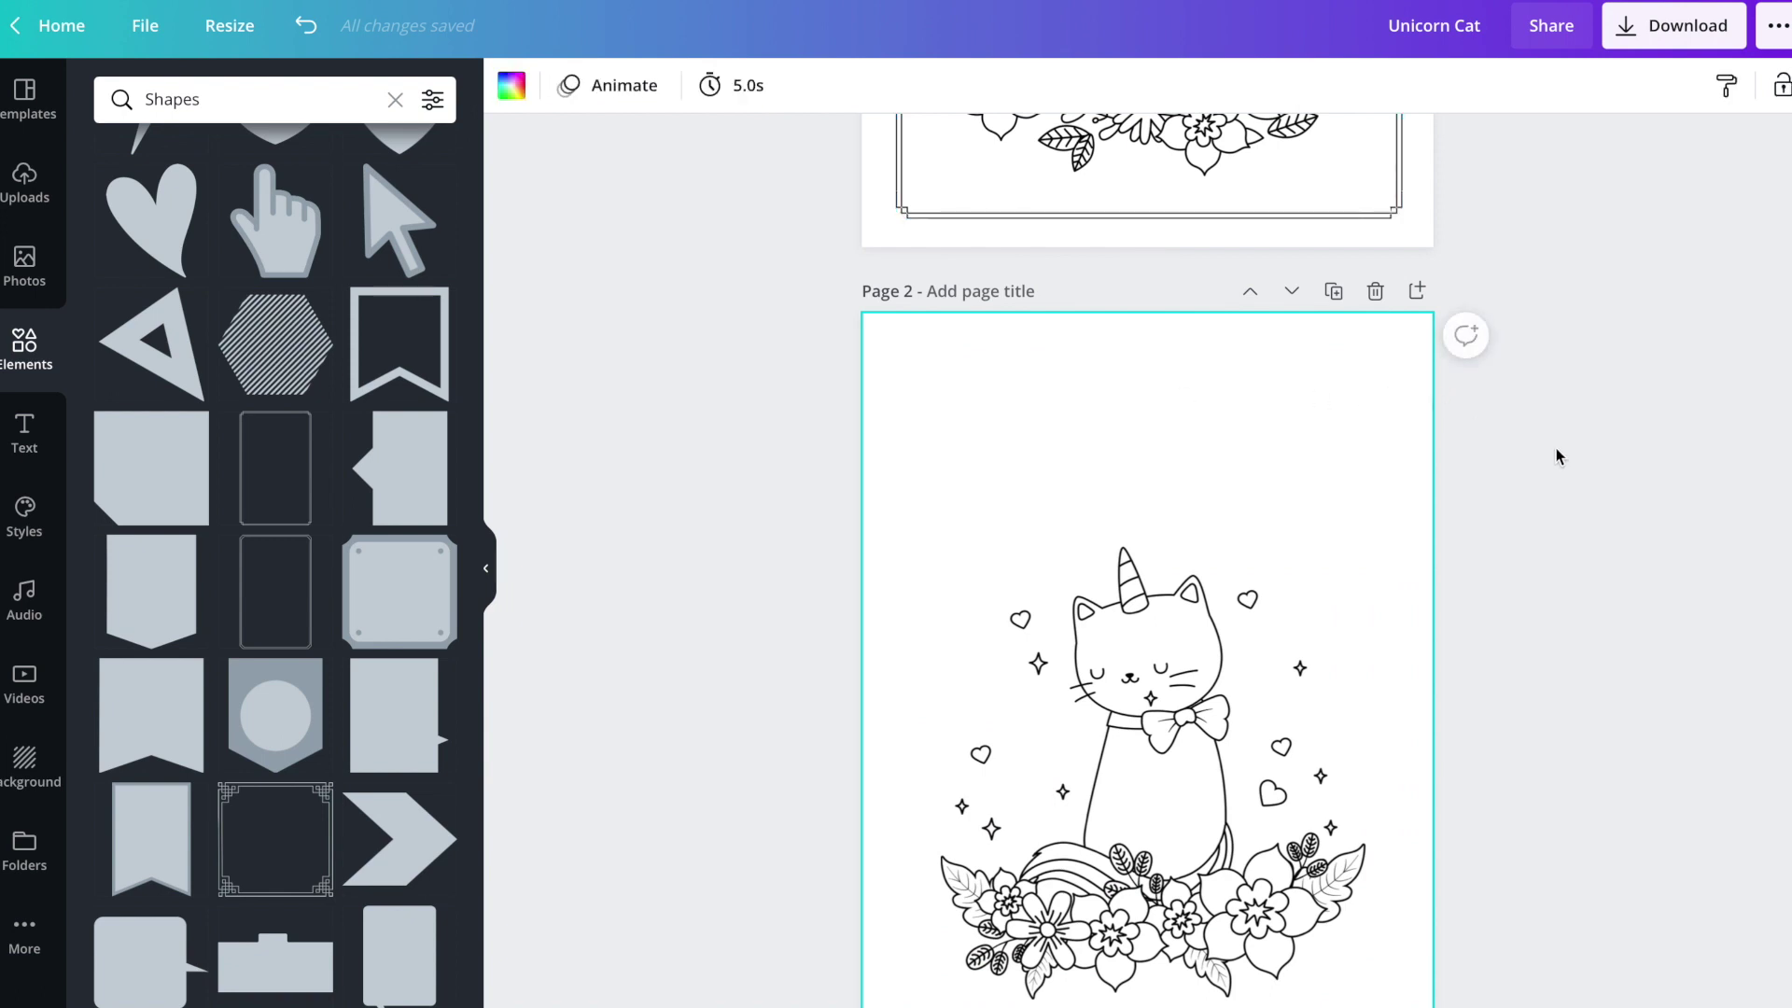
pyautogui.hotkey('ctrl', 'v')
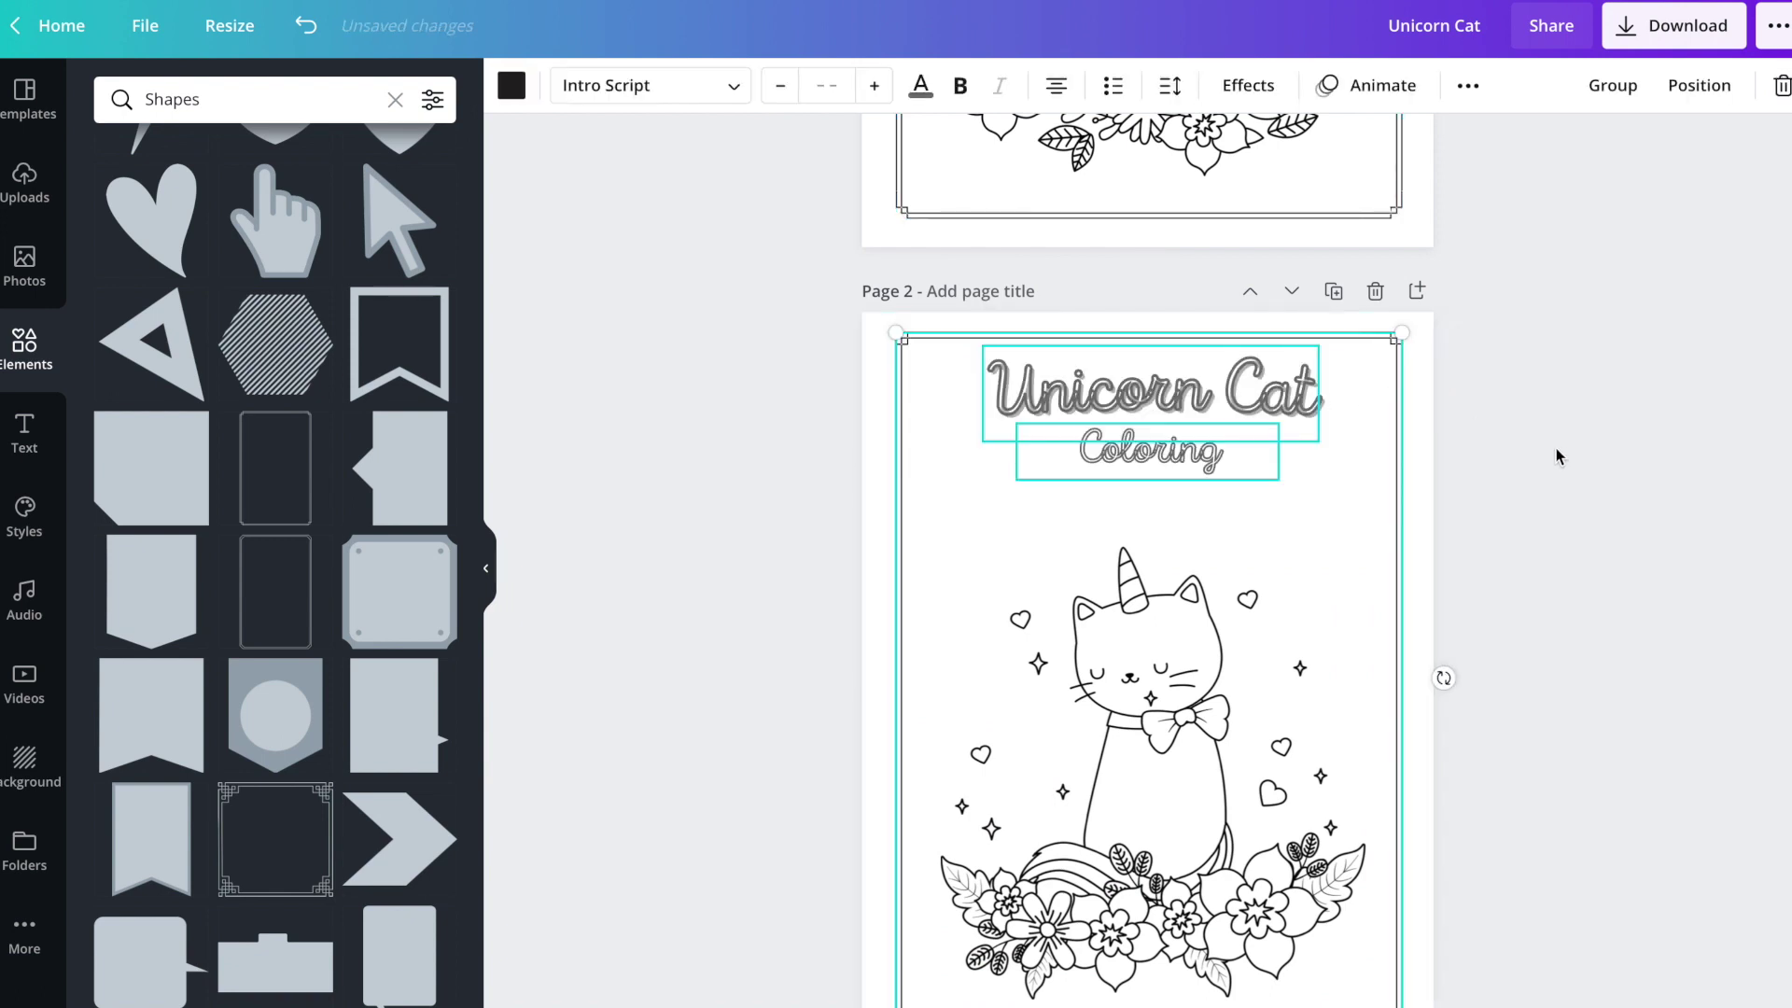
# Step: Delete the Name and Date labels and their underlines from page 3
pyautogui.scroll(-7, 1527, 461)
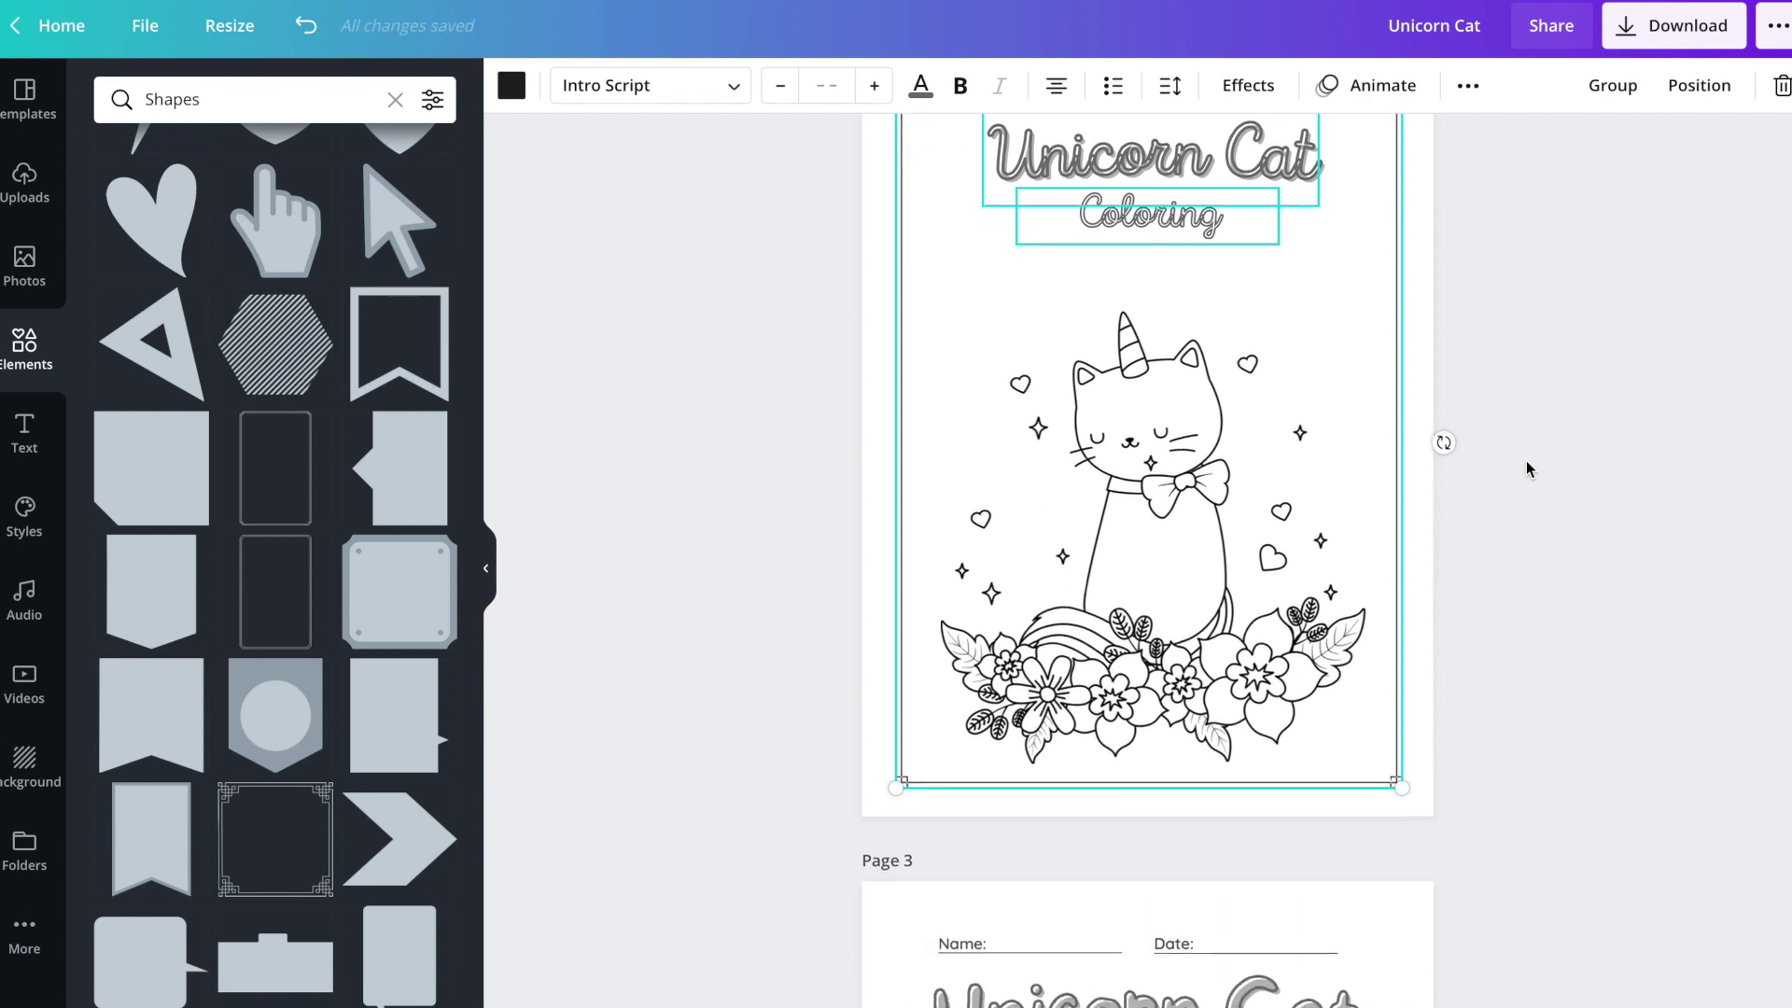
pyautogui.scroll(-2, 1526, 461)
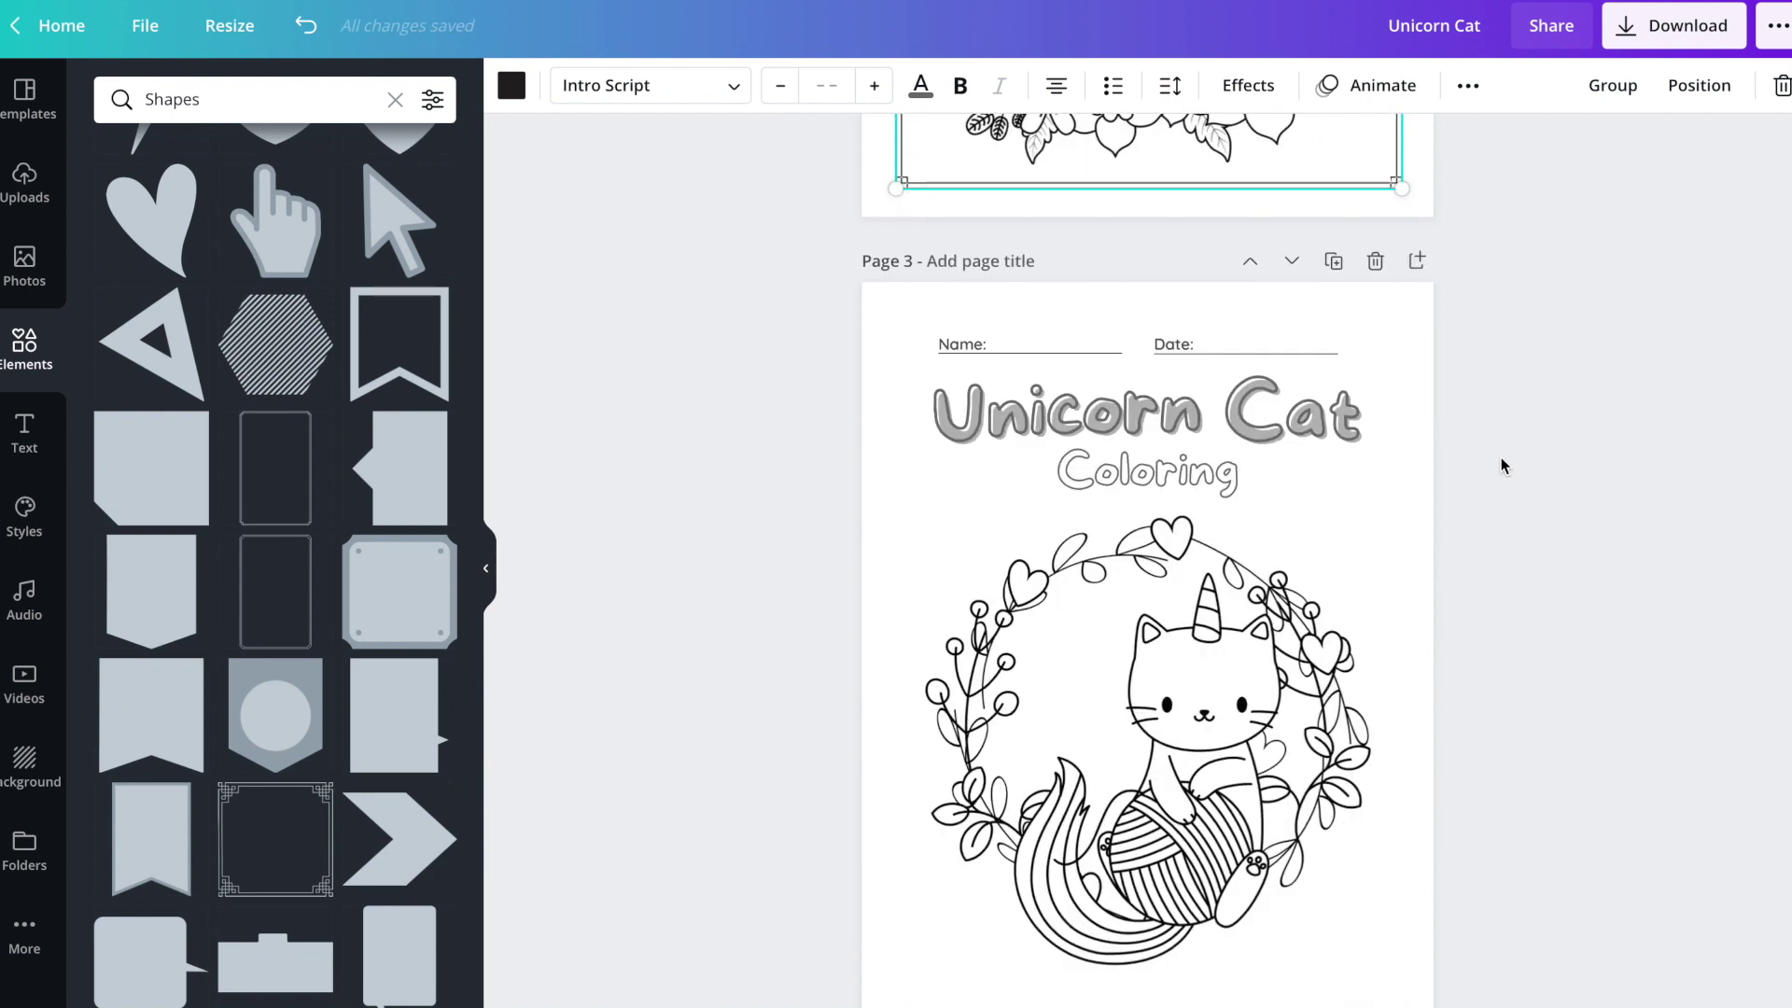
pyautogui.click(1071, 351)
pyautogui.press('Delete')
pyautogui.click(1017, 352)
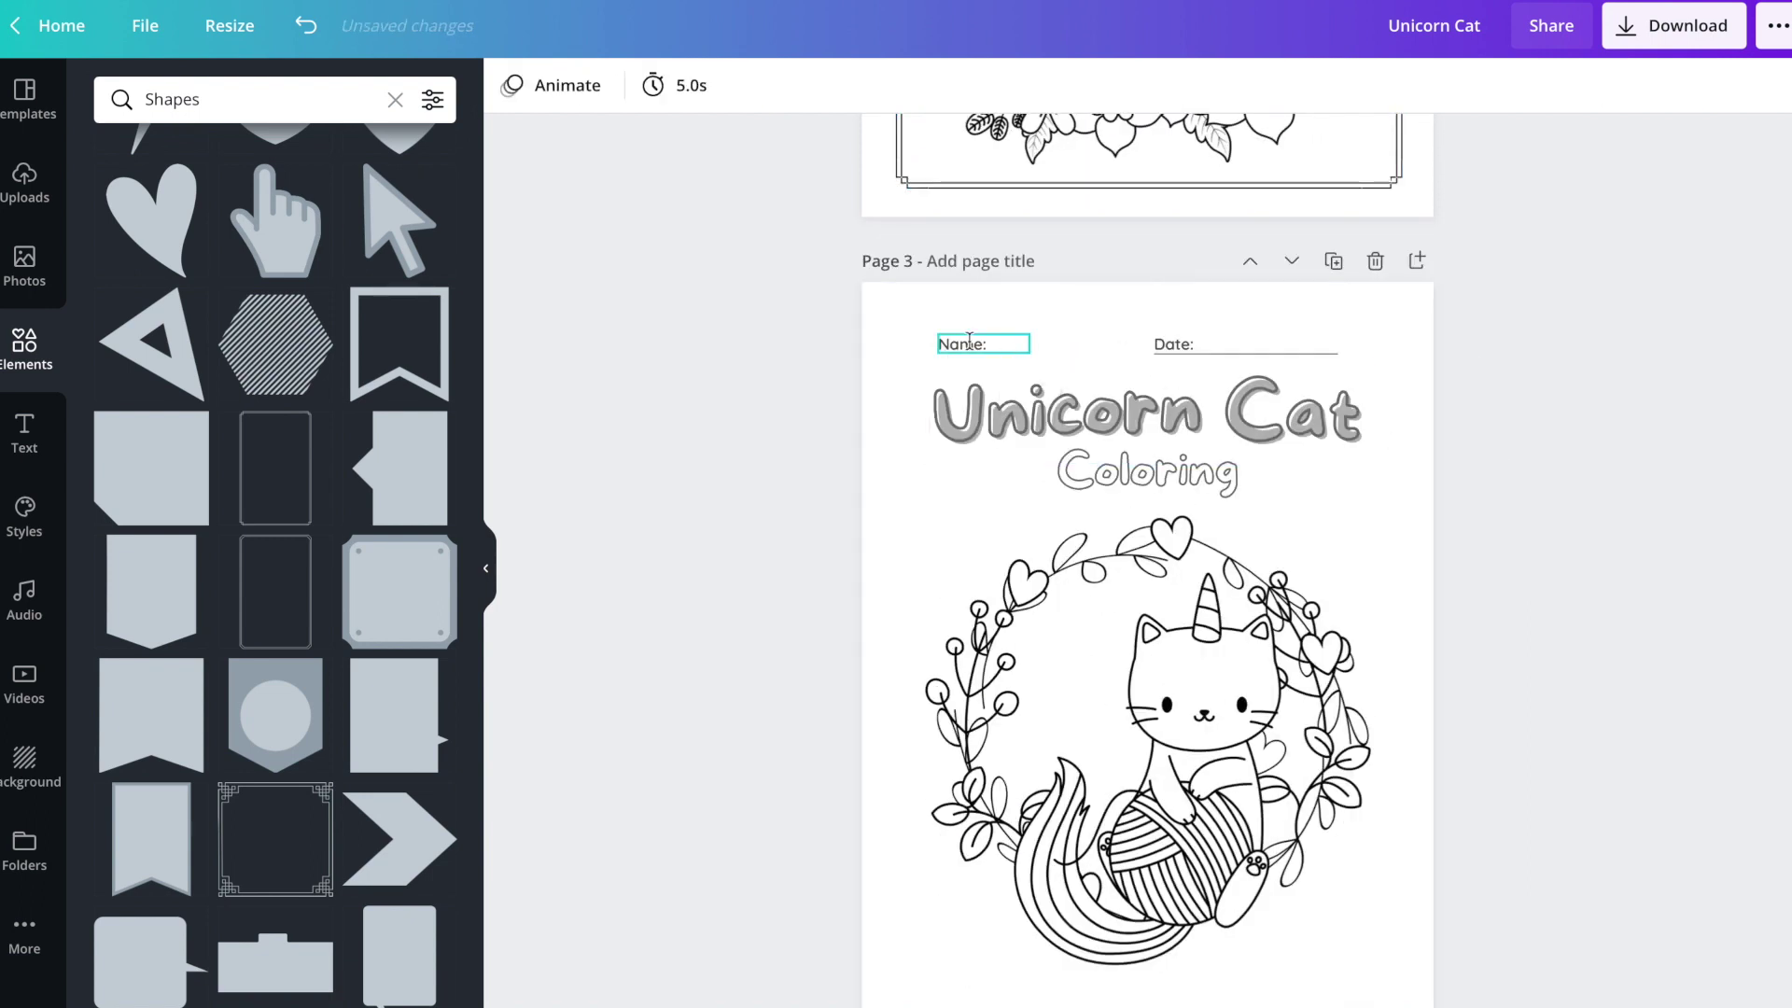
pyautogui.press('Delete')
pyautogui.click(1225, 352)
pyautogui.press('Delete')
pyautogui.click(1244, 352)
pyautogui.press('Delete')
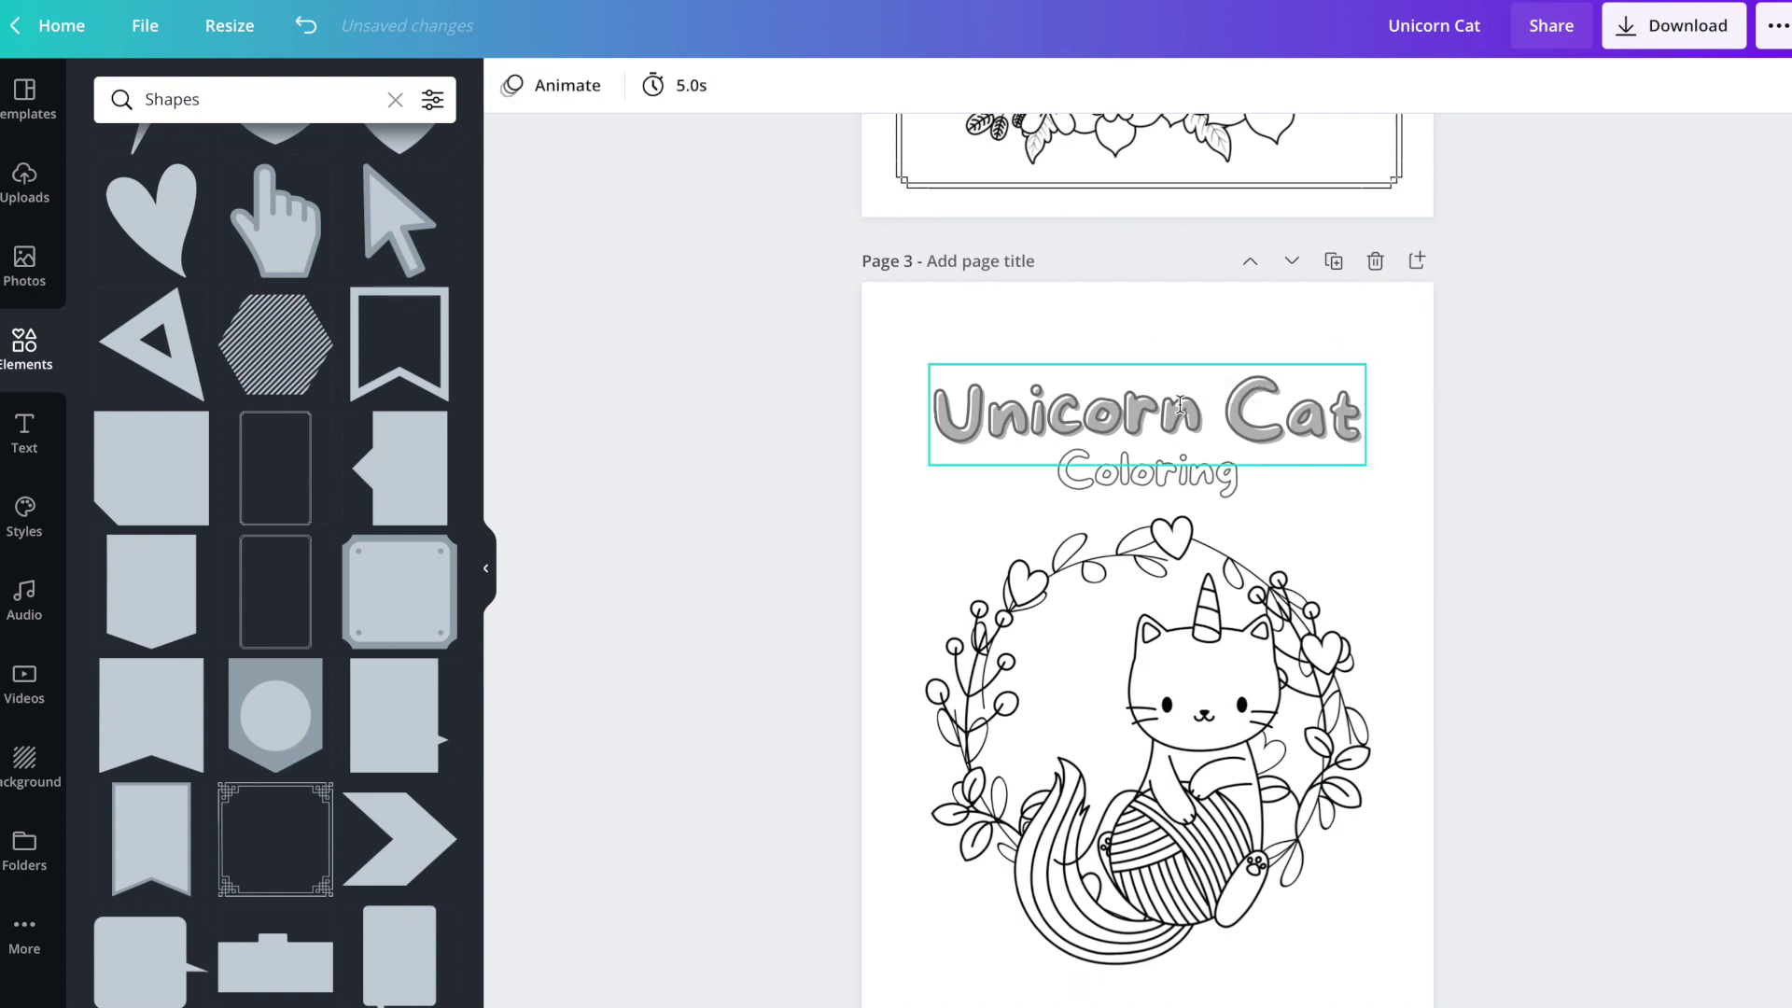
# Step: Replace page 3's old Unicorn Cat Coloring title with the pasted border and script title
pyautogui.click(1167, 410)
pyautogui.press('Delete')
pyautogui.click(1183, 480)
pyautogui.press('Delete')
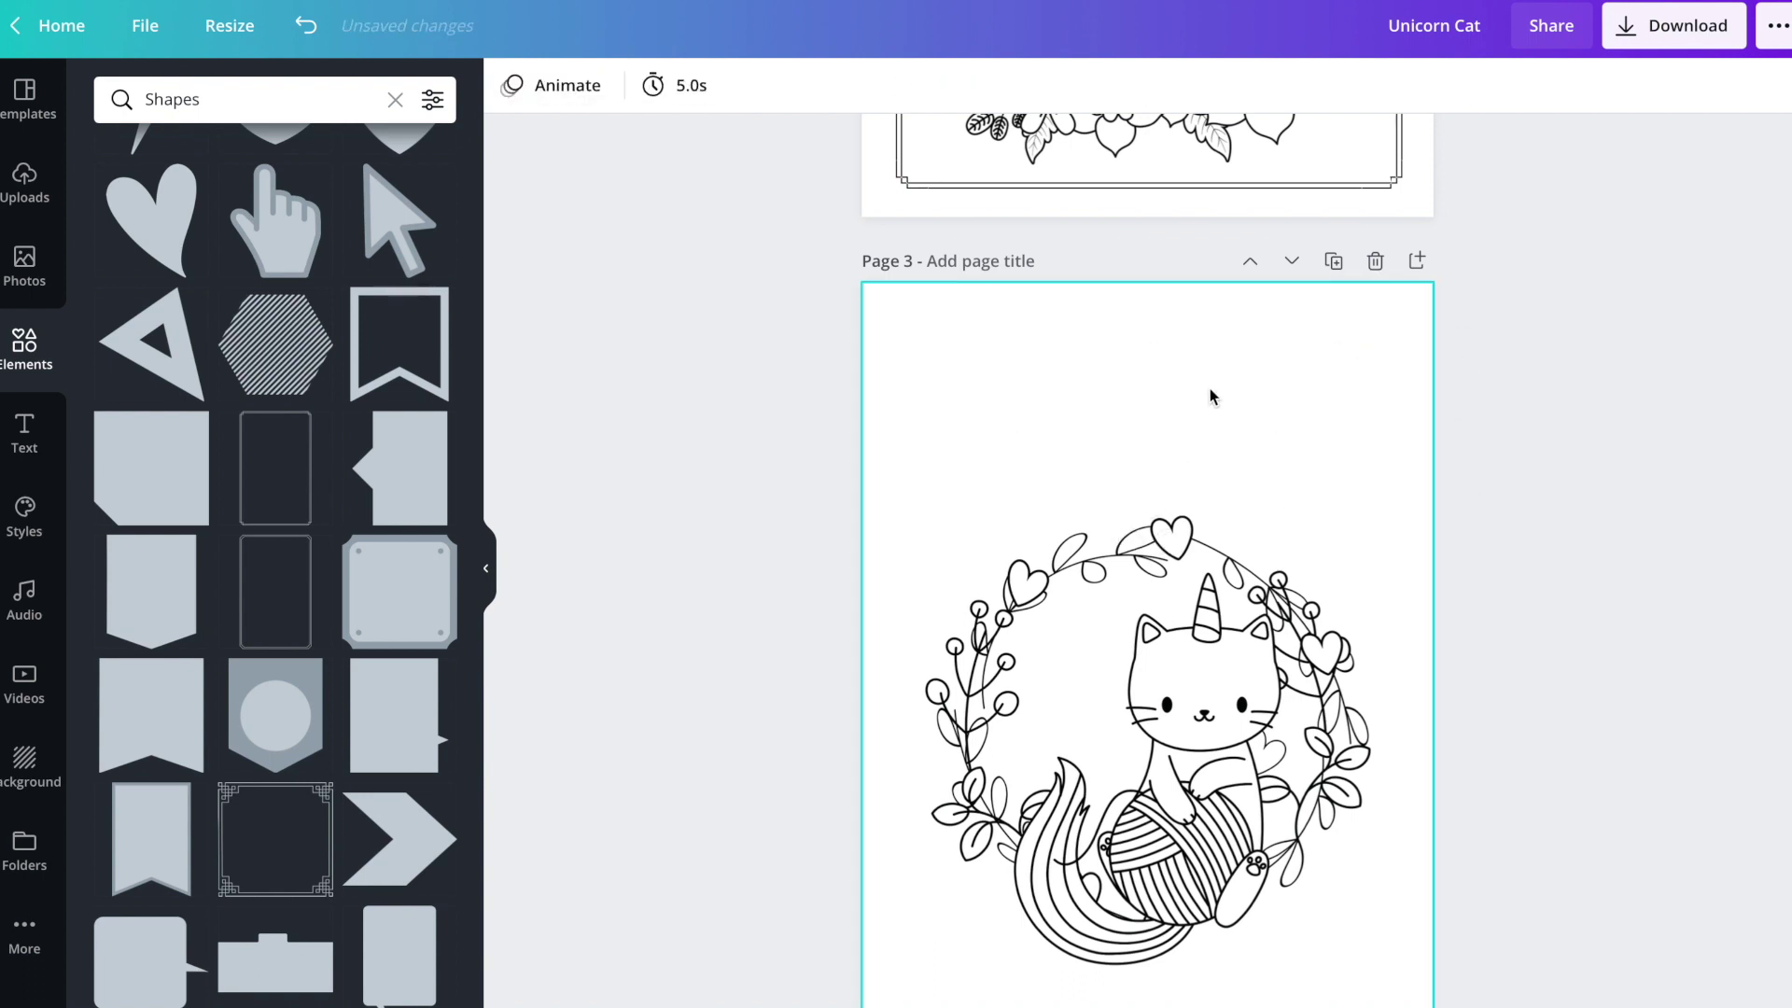
pyautogui.hotkey('ctrl', 'v')
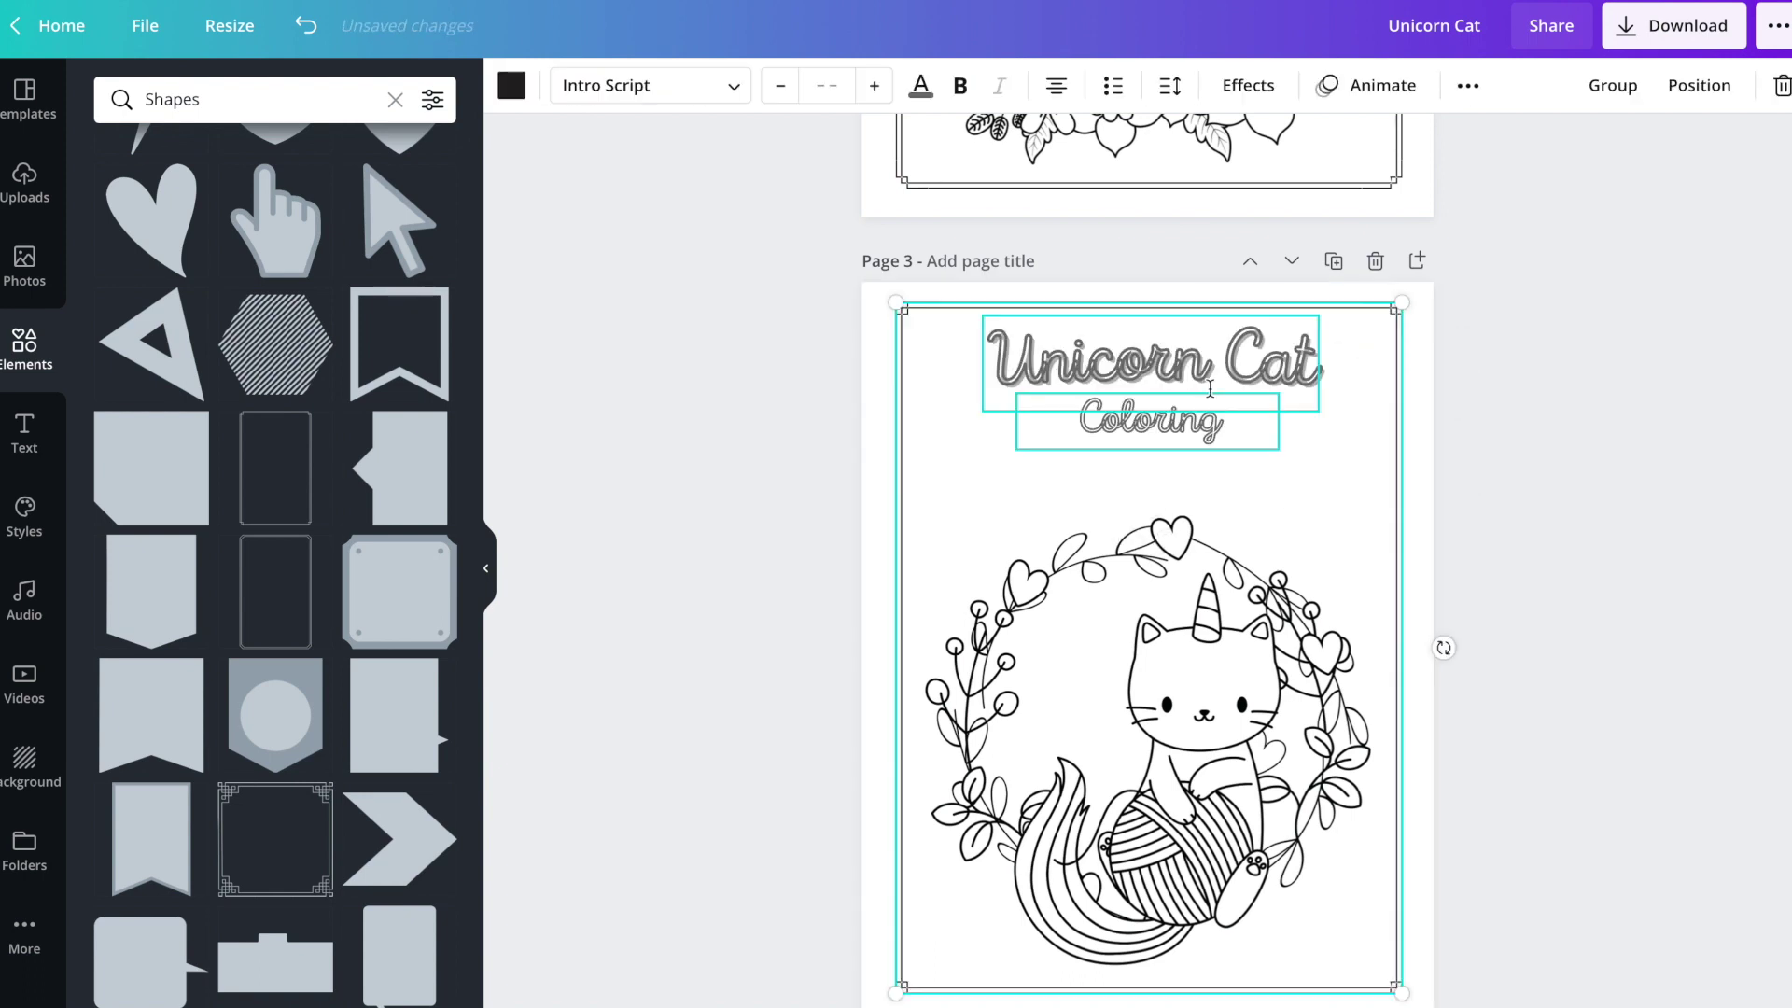
pyautogui.click(1519, 417)
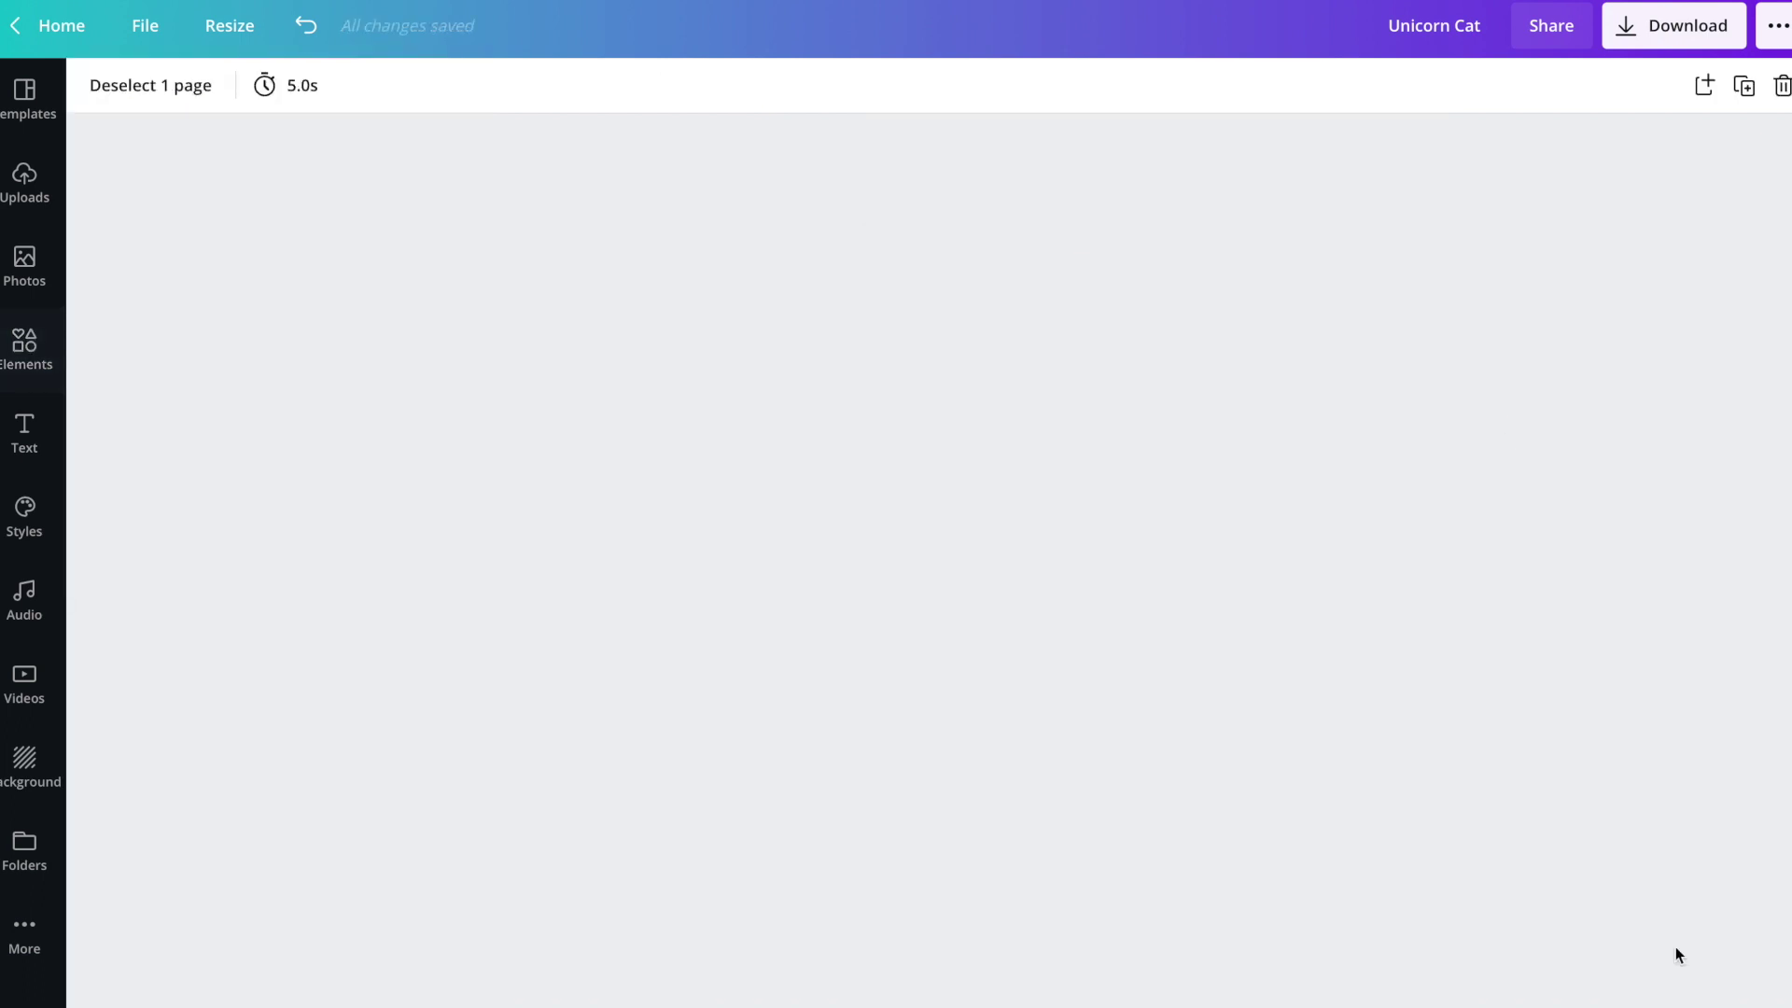
pyautogui.click(1676, 950)
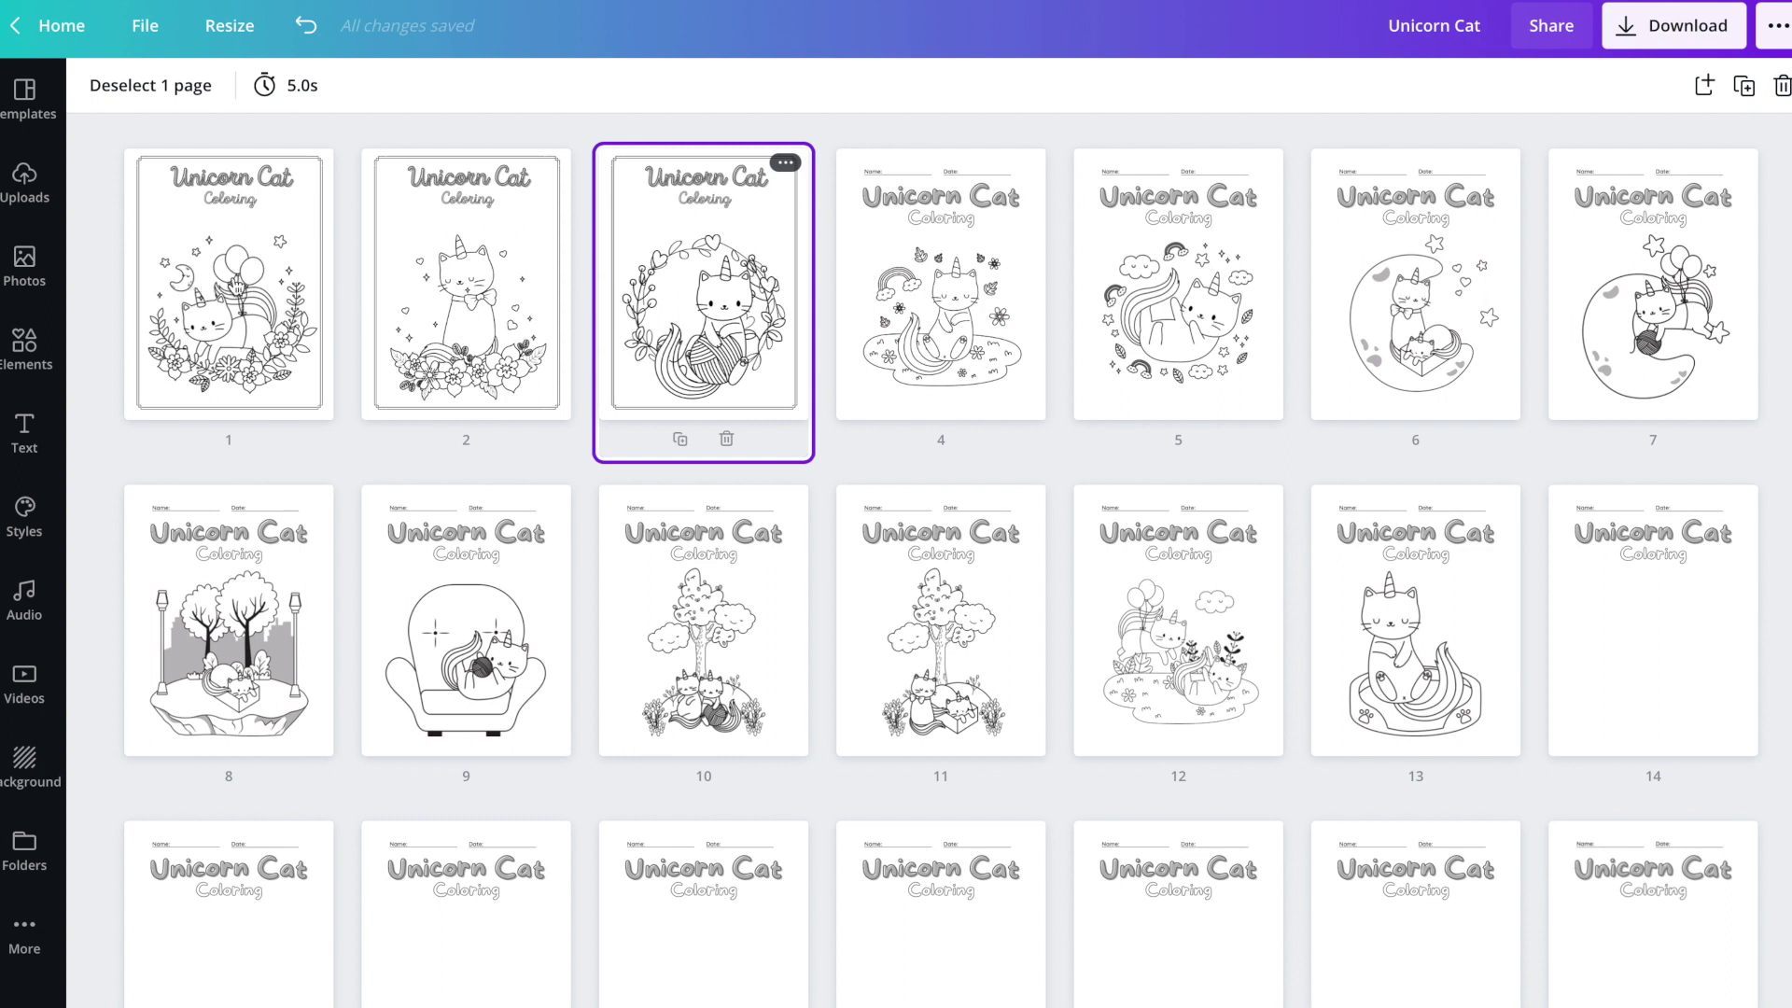
# Step: Open page 1 from the page grid back in the editor
pyautogui.doubleClick(233, 276)
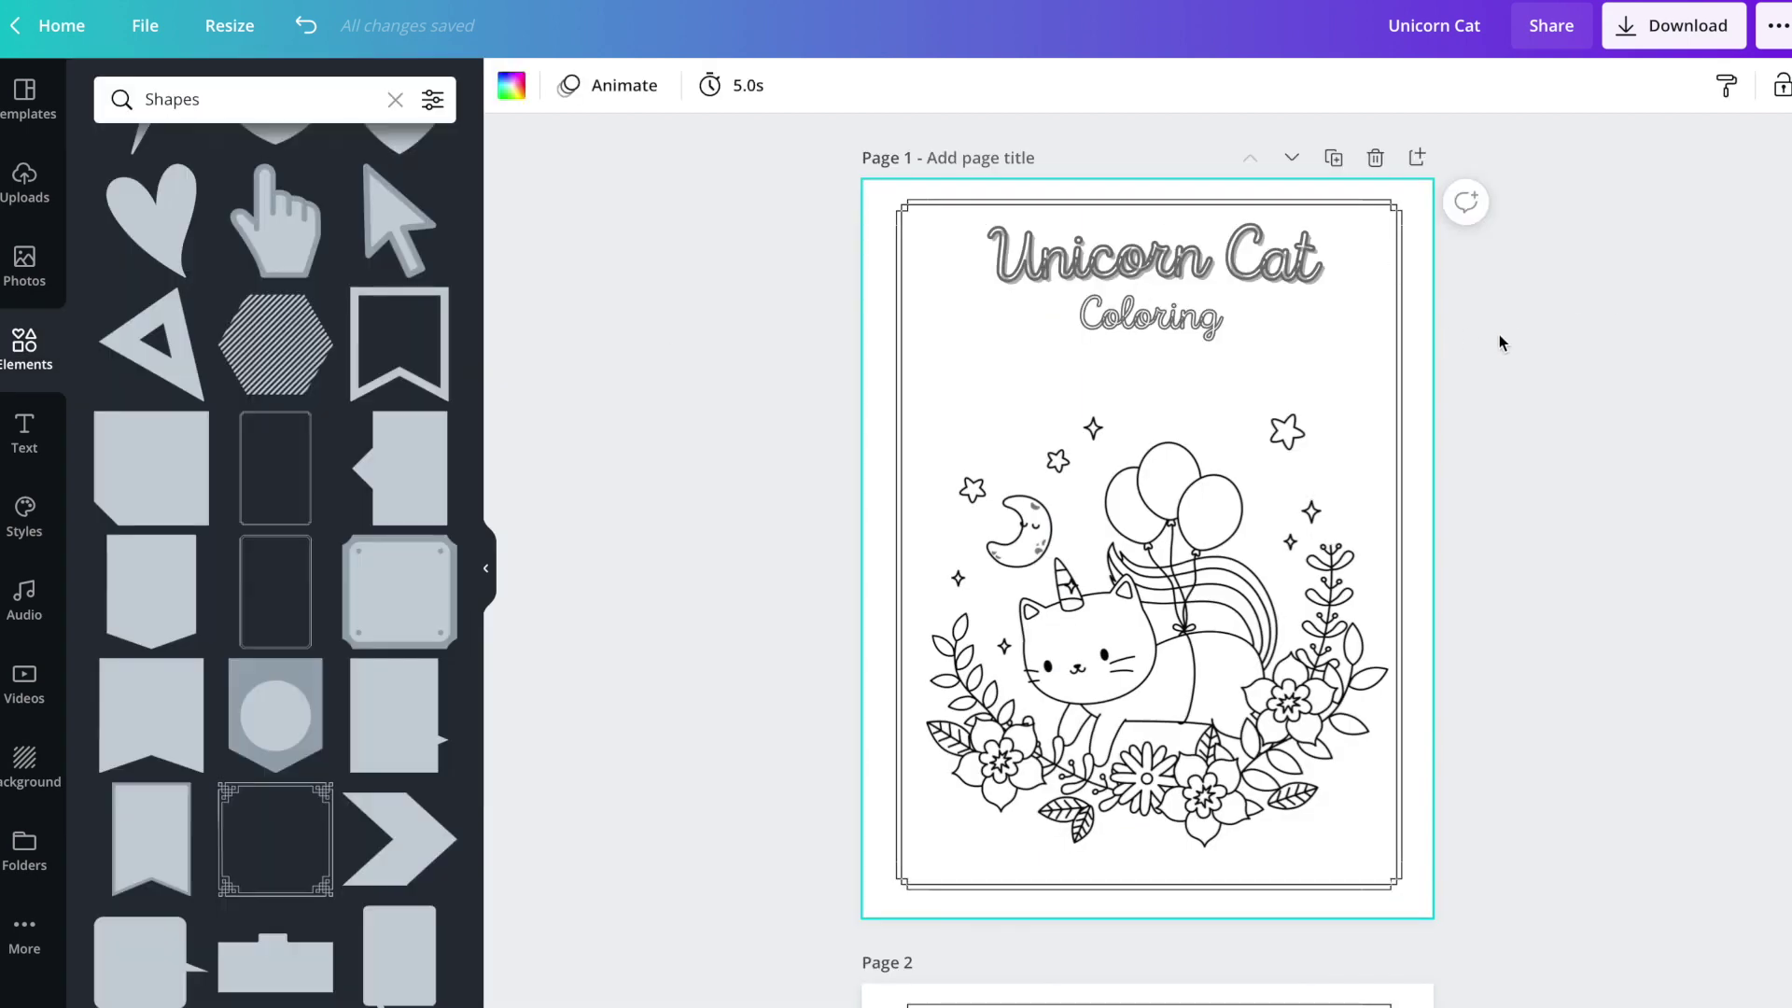
# Step: Add a blank page, move it to first position, and paste the border and title onto it
pyautogui.click(1420, 160)
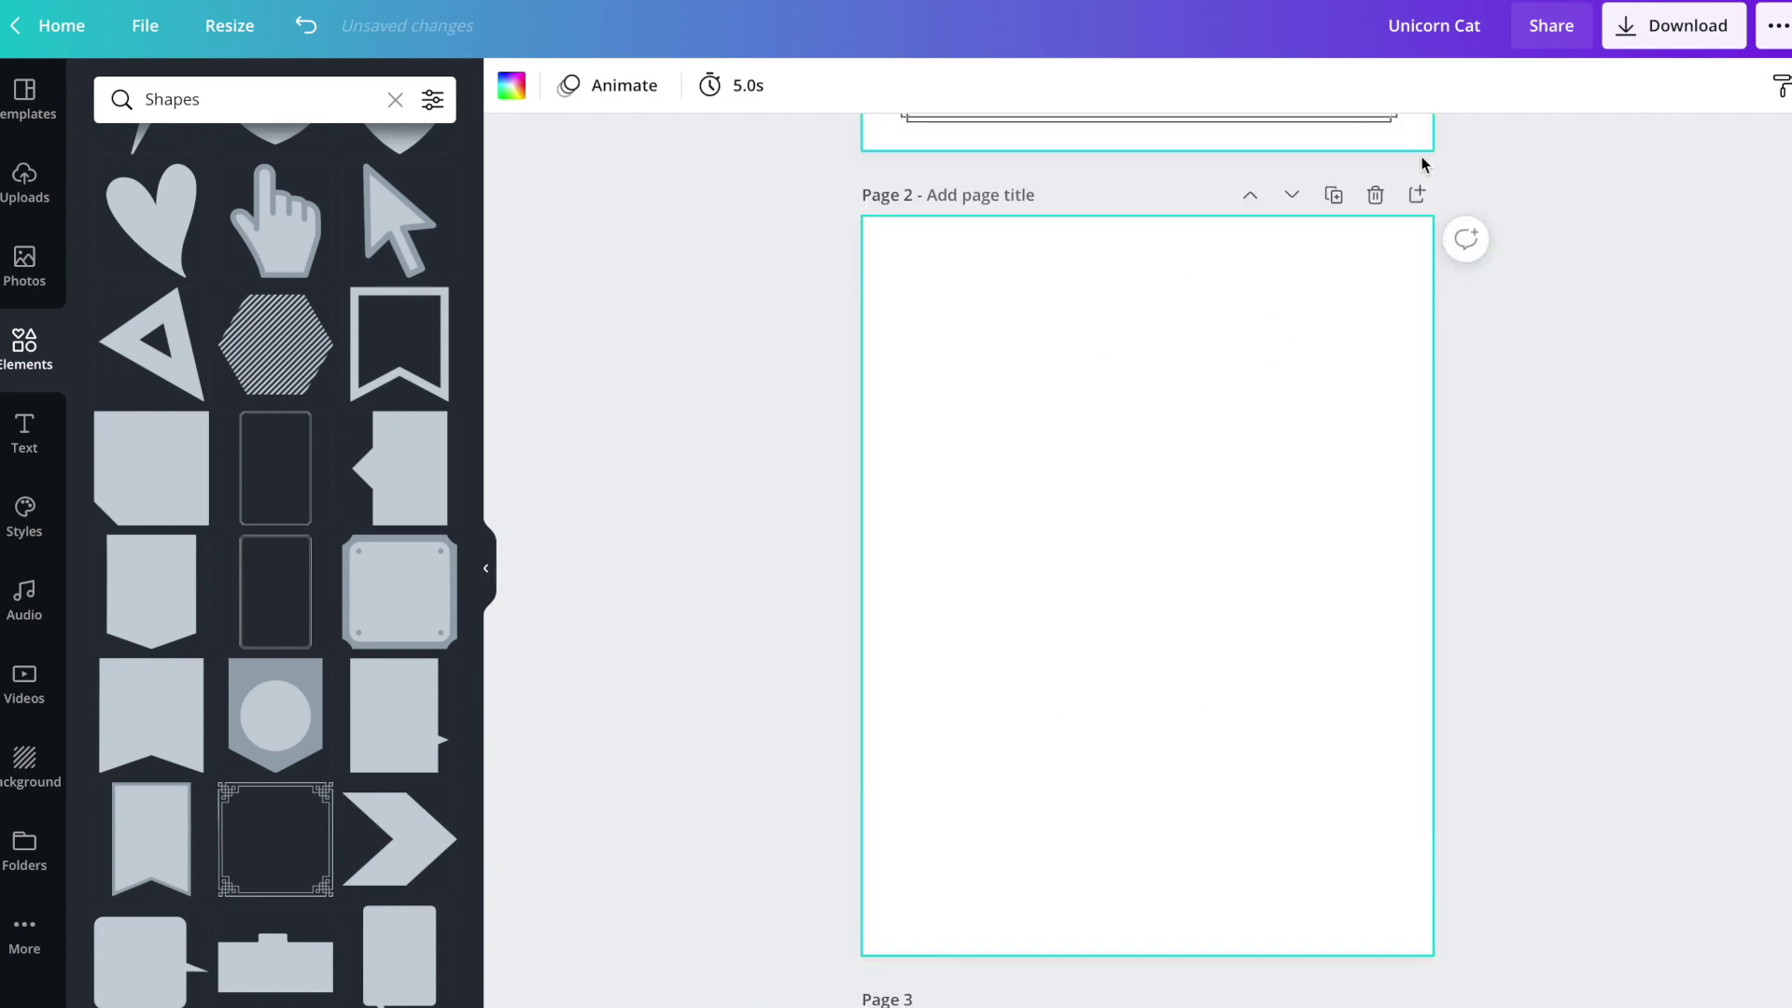
pyautogui.click(1250, 194)
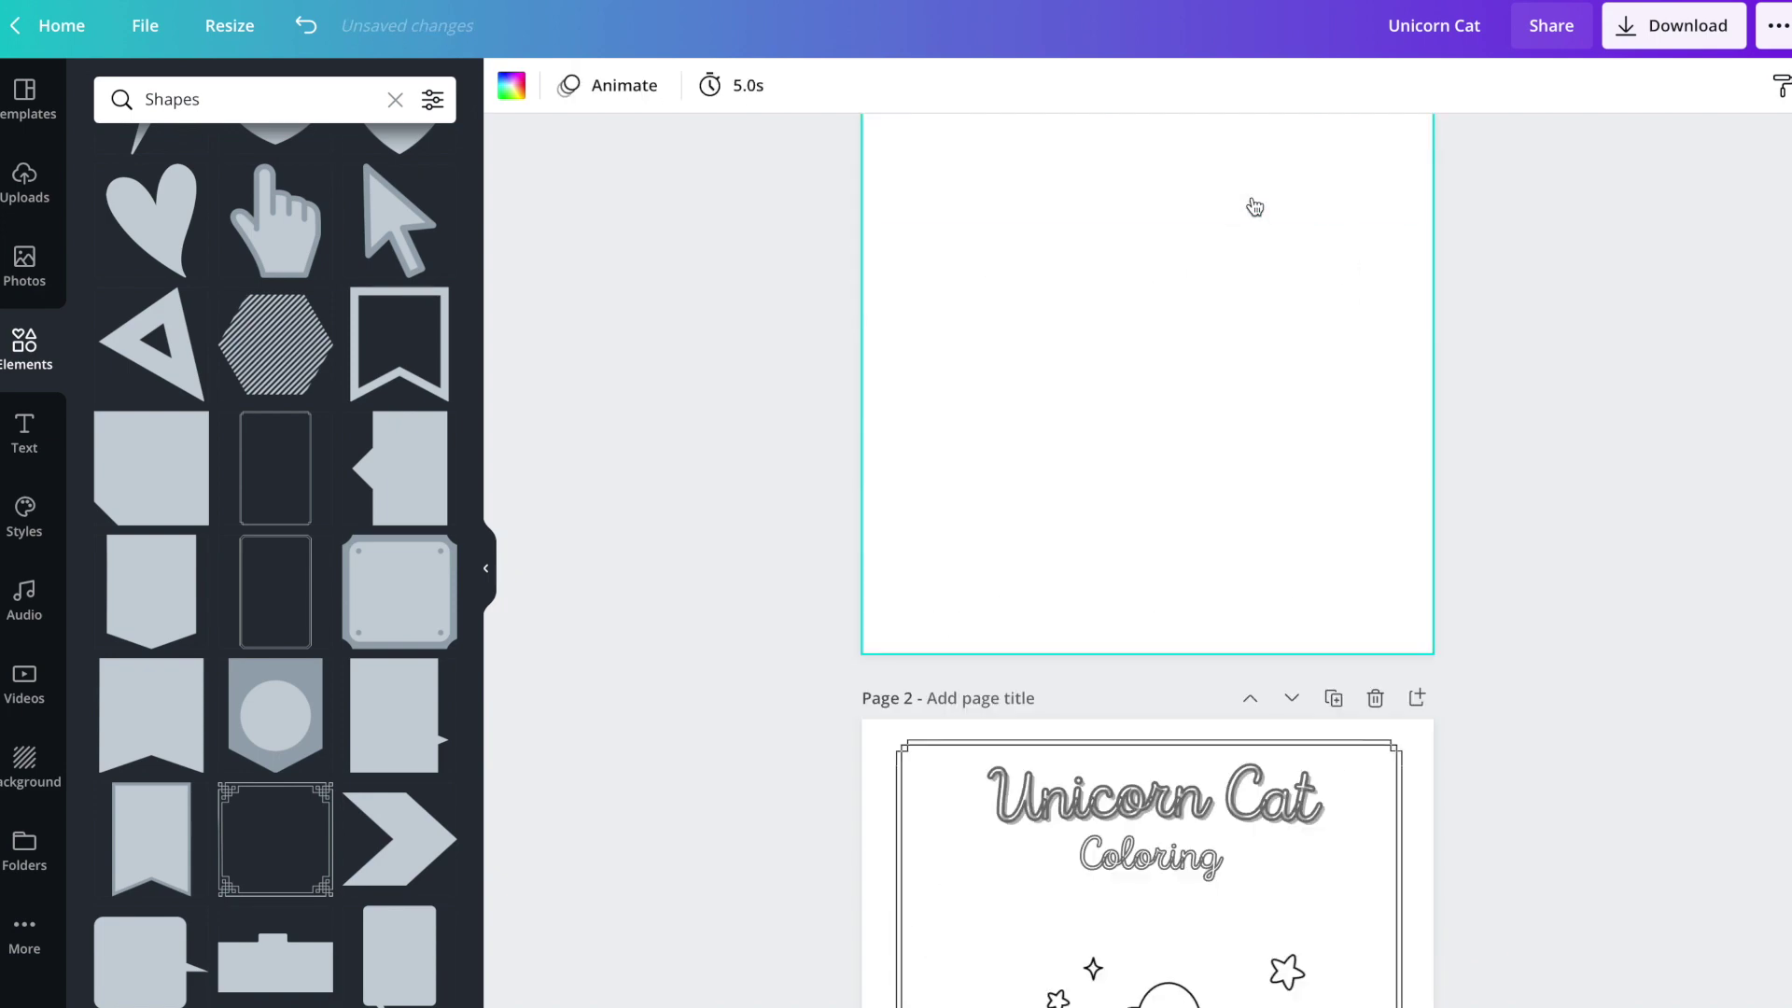
pyautogui.scroll(-1, 1534, 441)
pyautogui.scroll(1, 1533, 440)
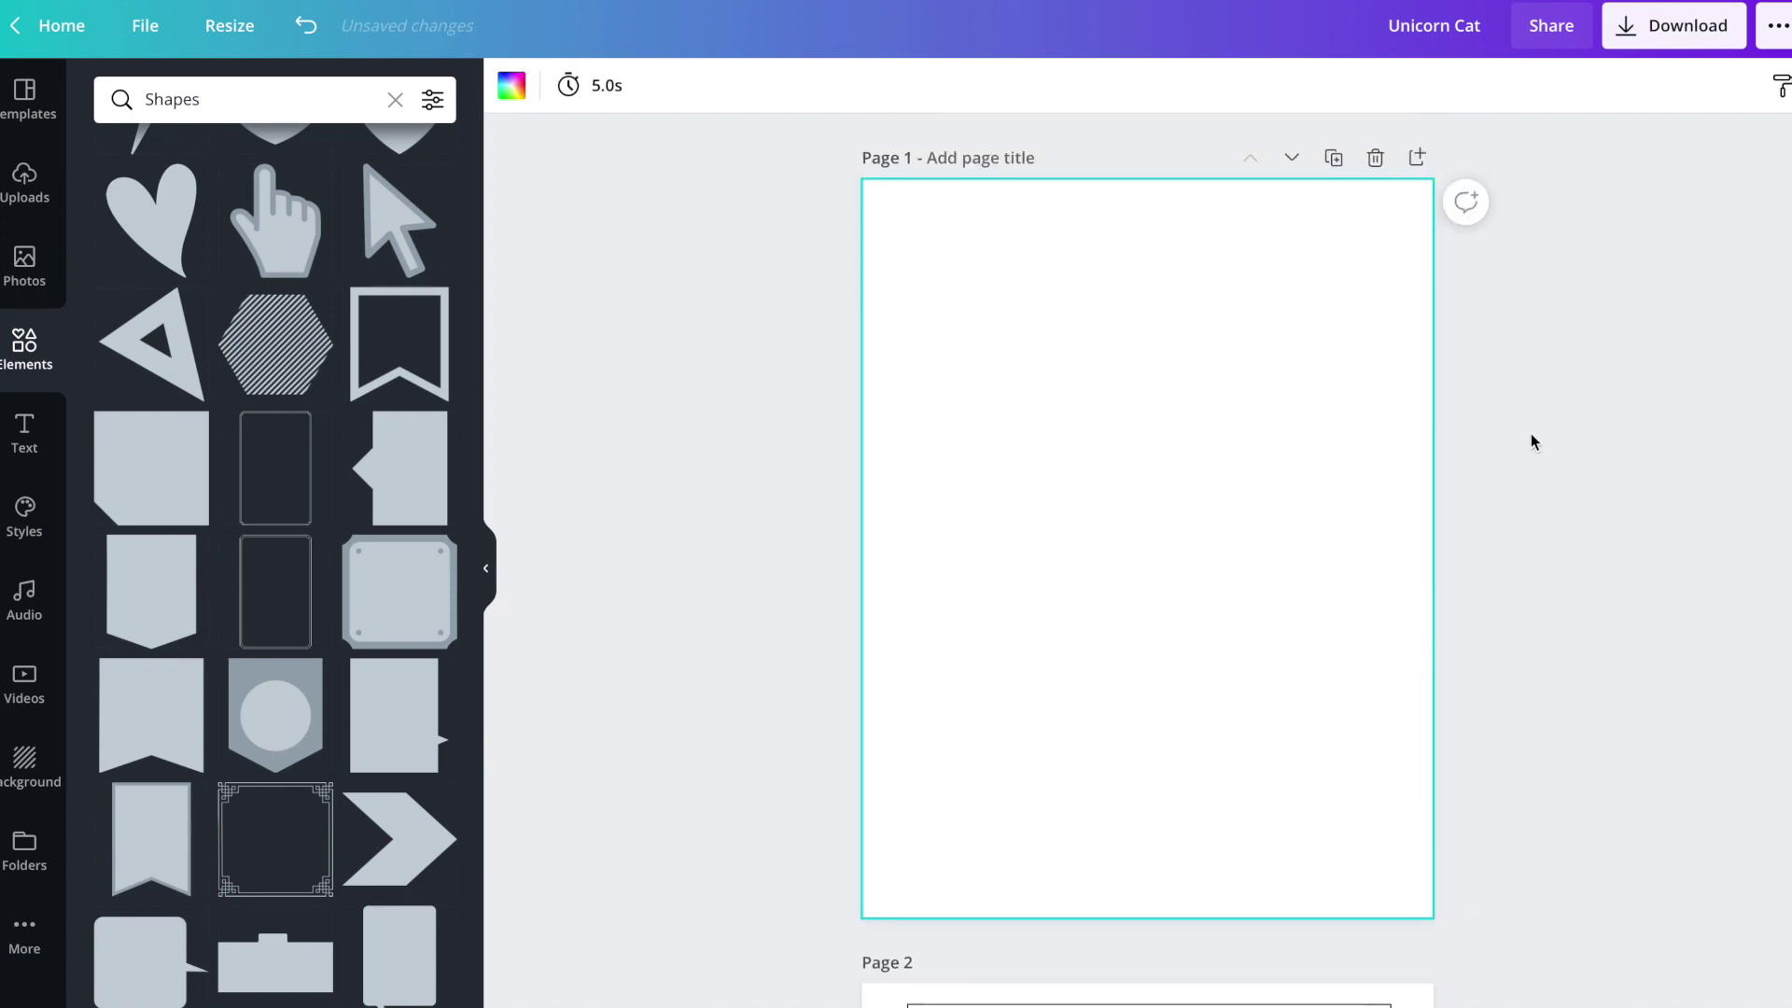
pyautogui.hotkey('ctrl', 'v')
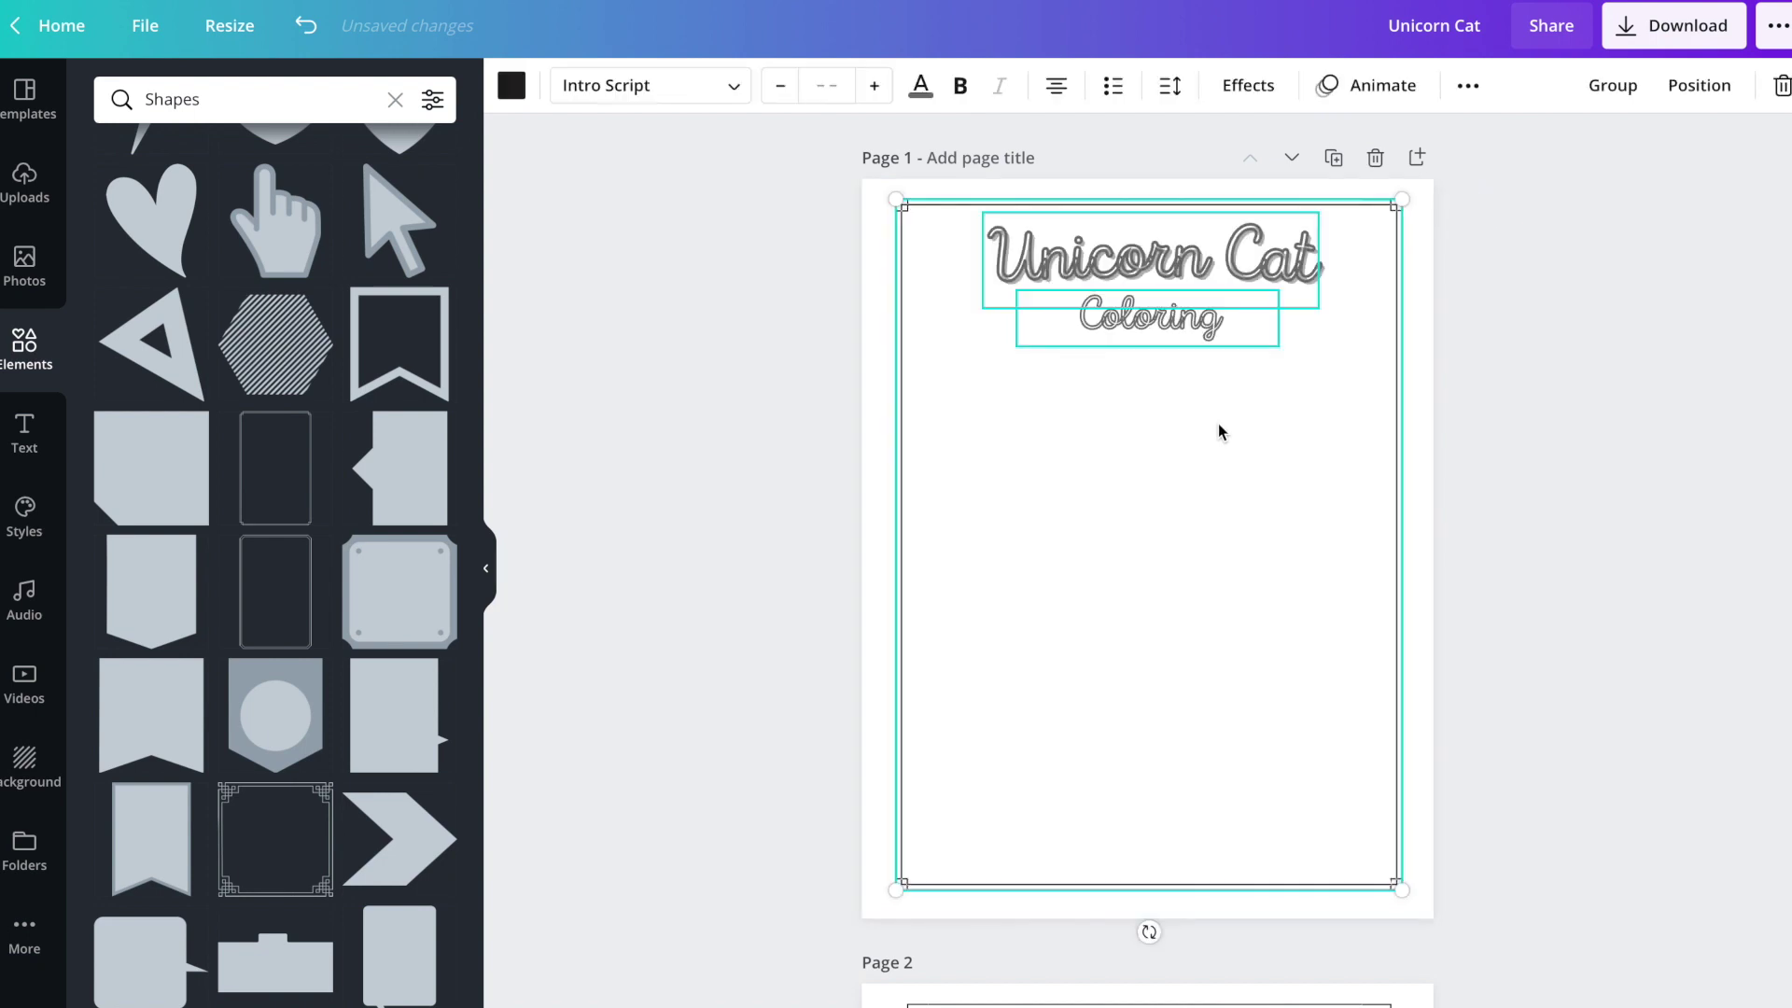
pyautogui.click(1552, 458)
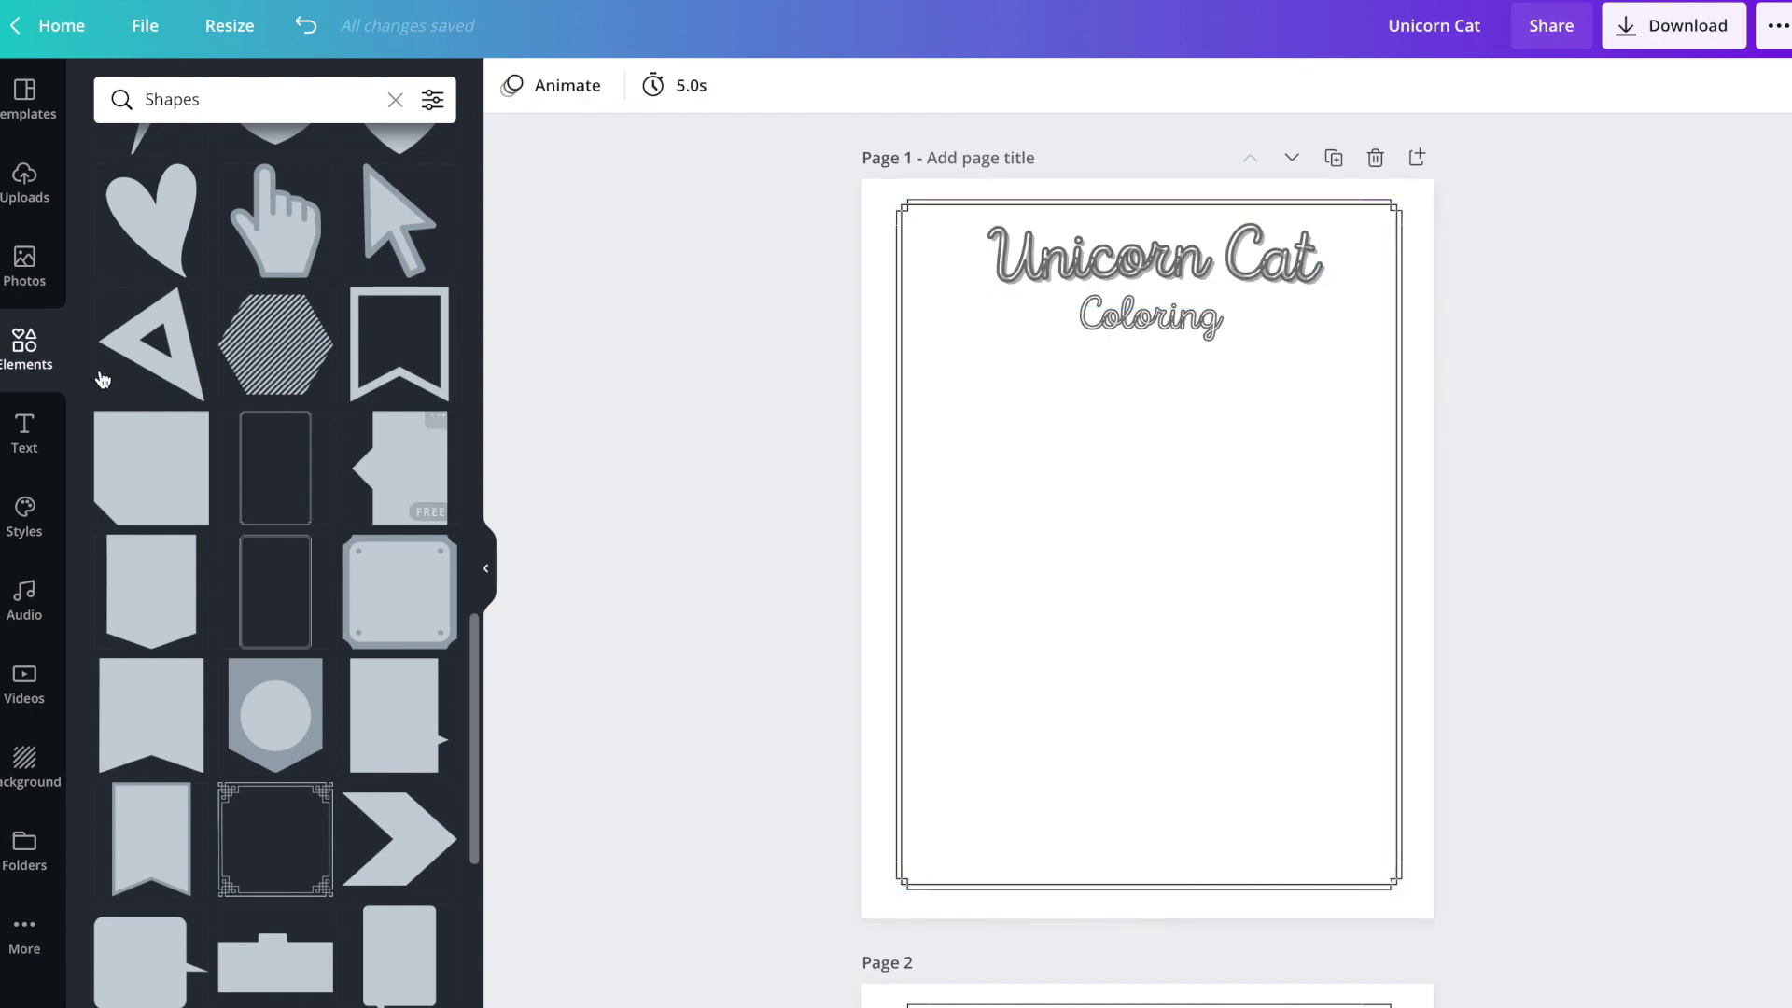
# Step: Search graphics for 'unicorn' and place the line-art unicorn head just below the title
pyautogui.click(19, 352)
pyautogui.click(282, 90)
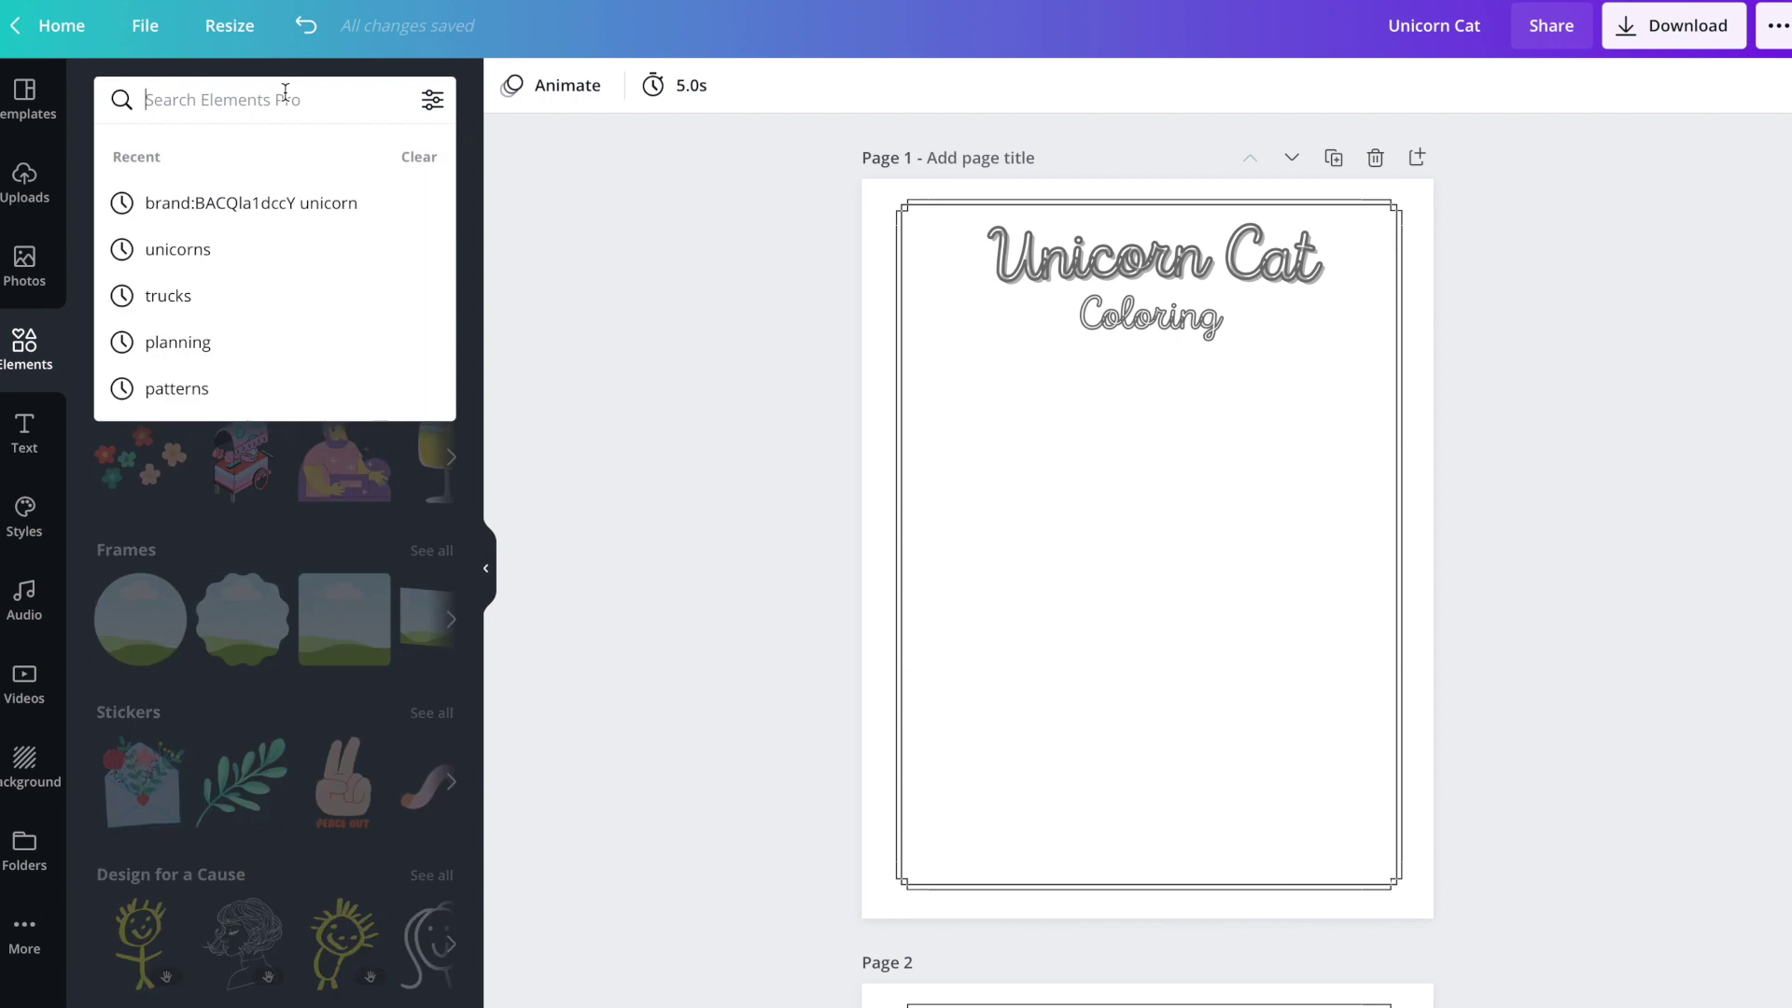
pyautogui.write('u')
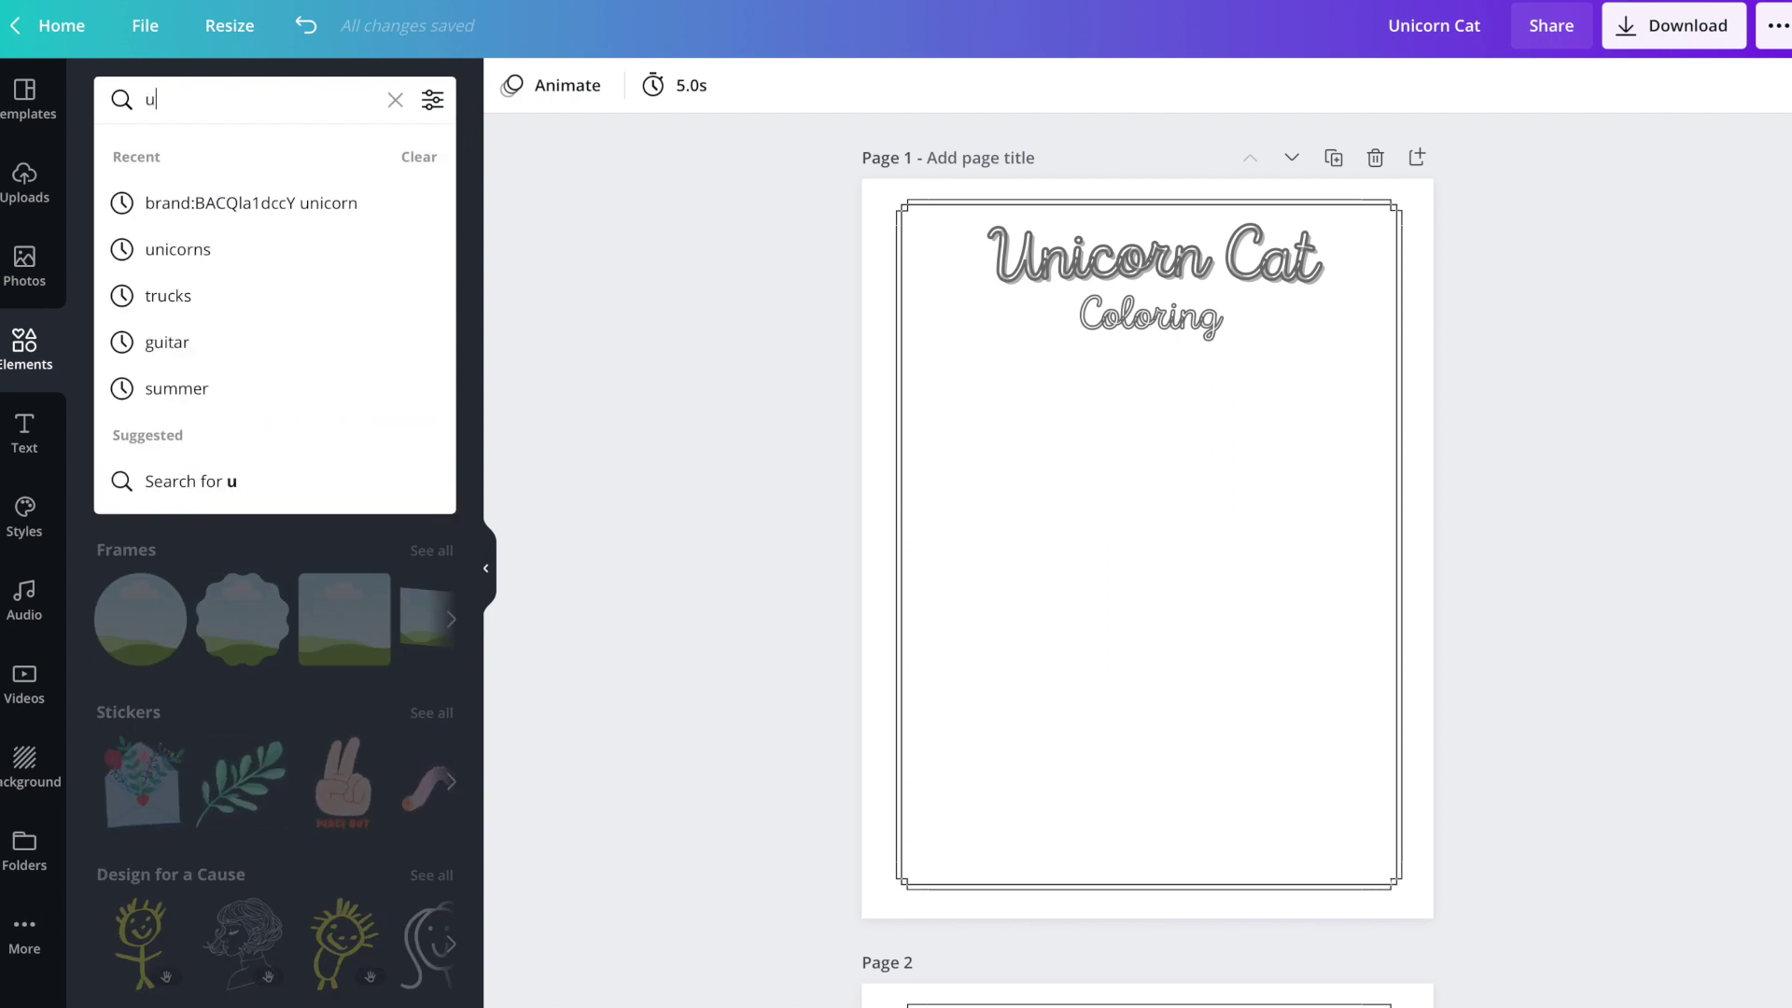
pyautogui.write('nicorn')
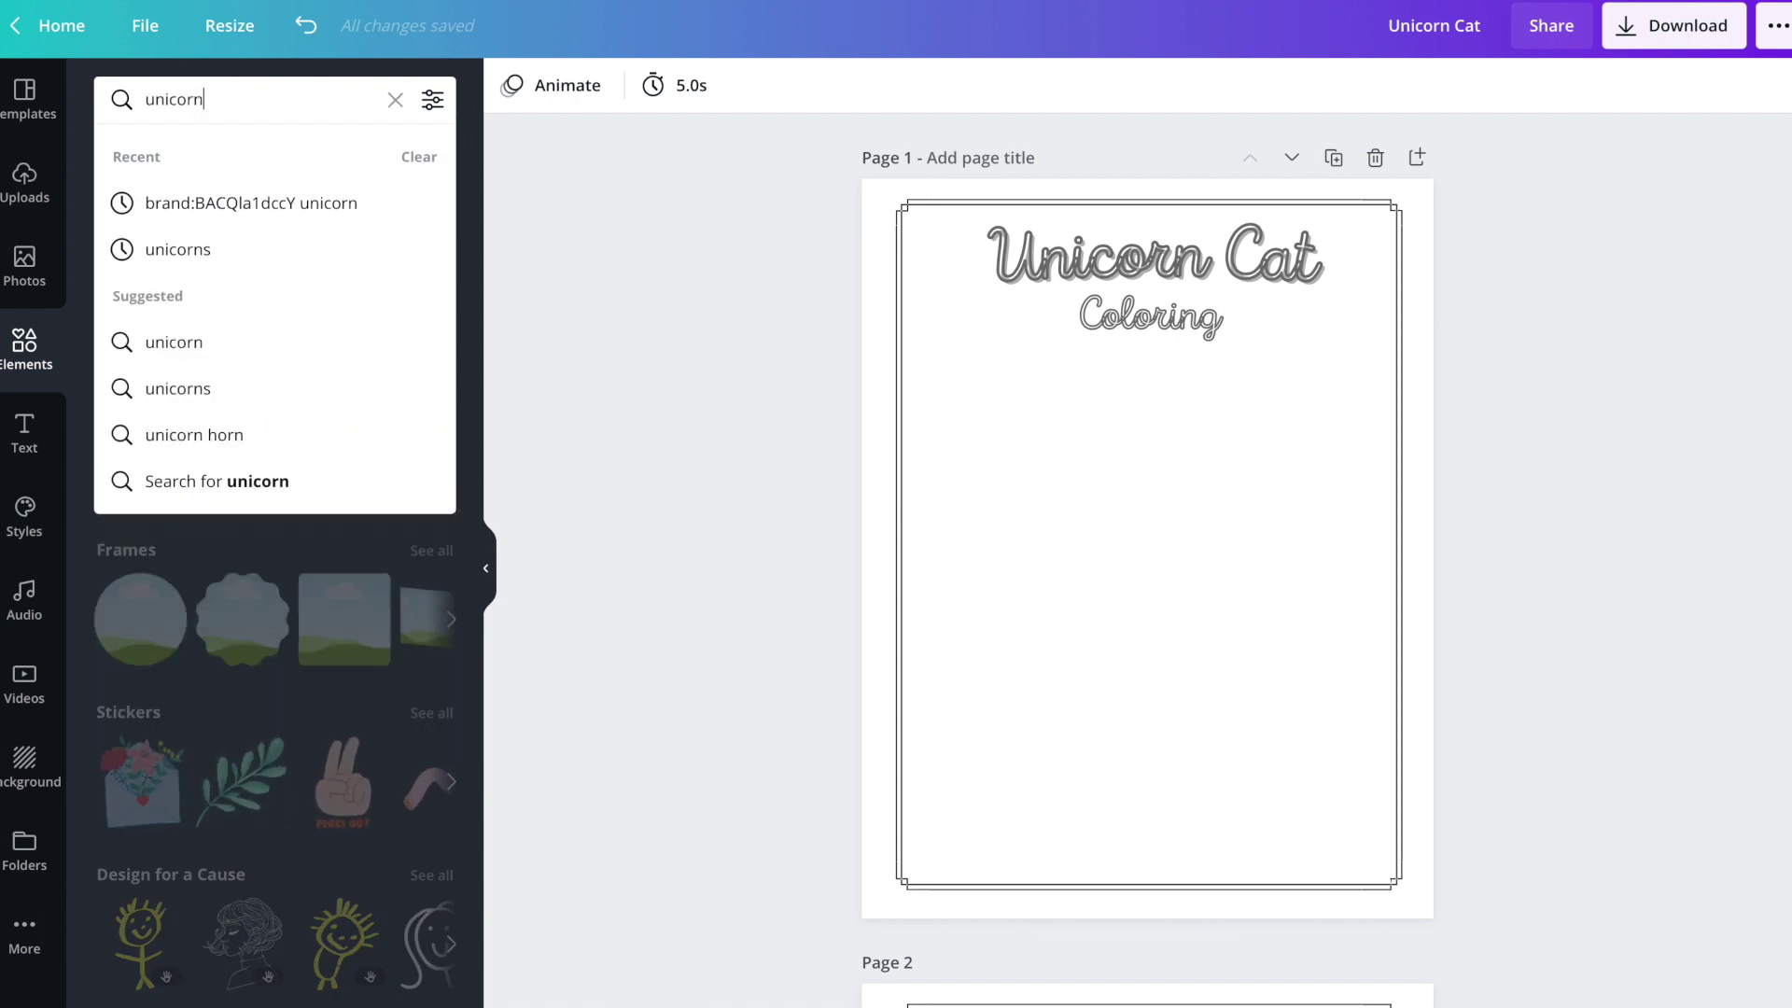
pyautogui.press('Return')
pyautogui.scroll(-4, 292, 509)
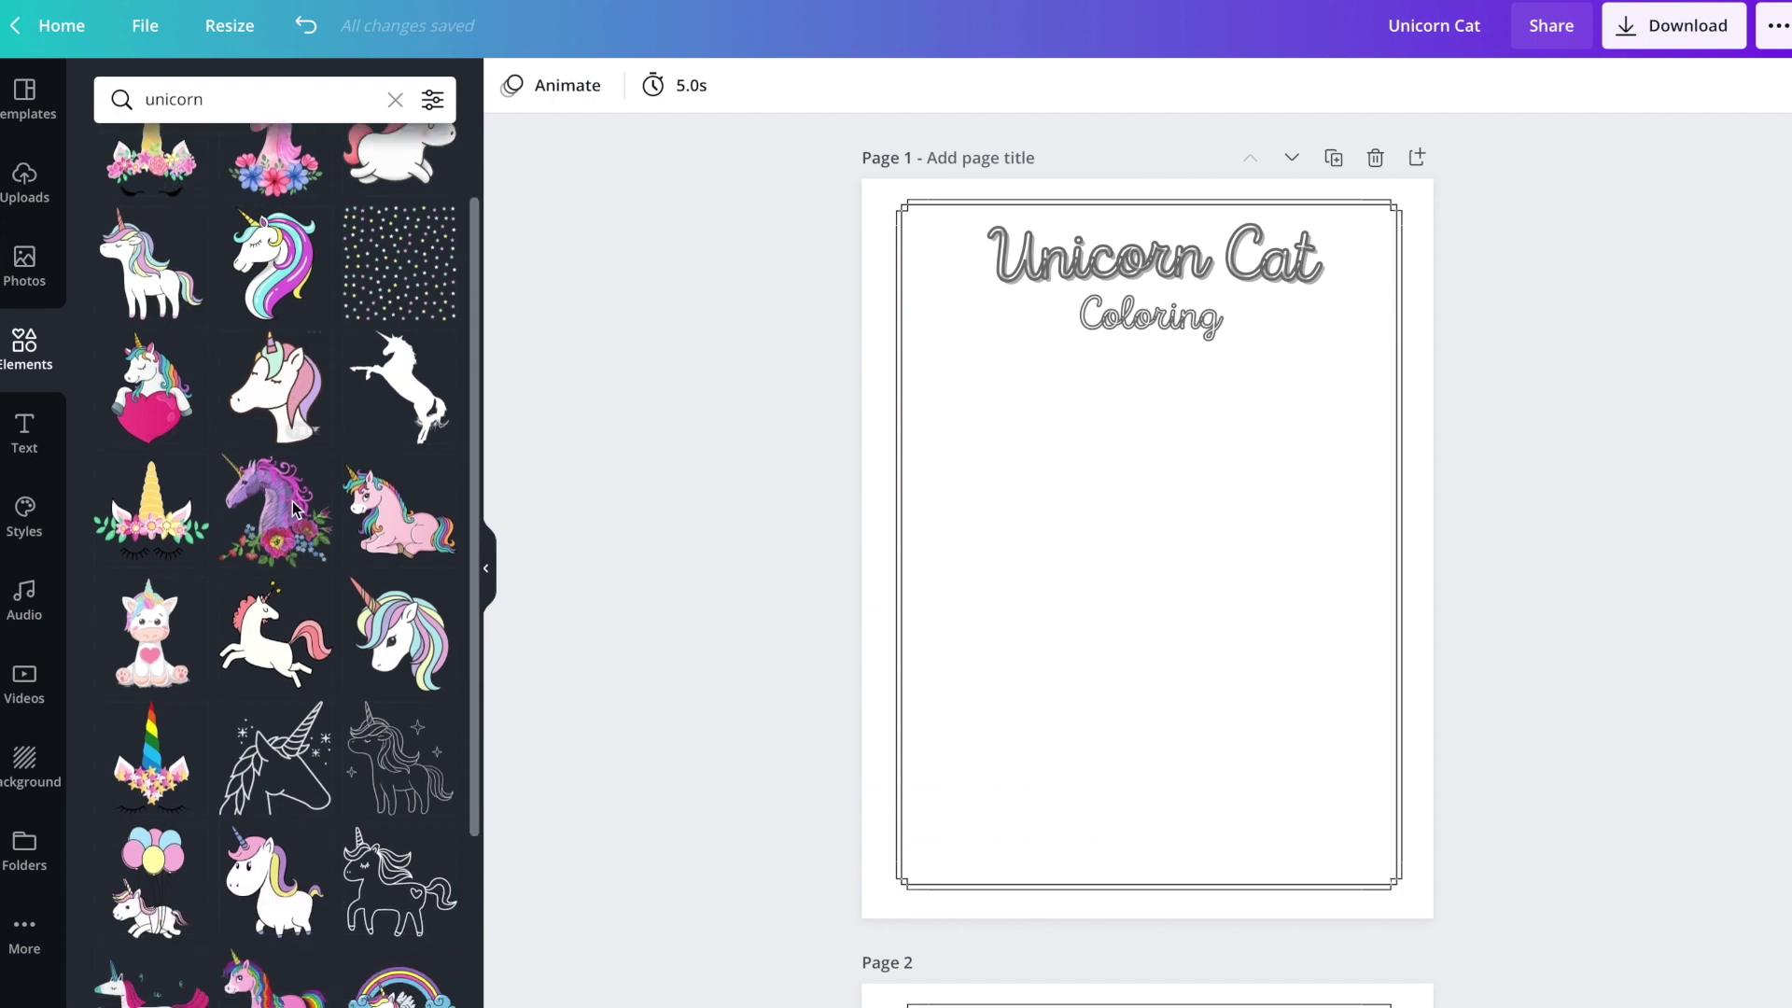
pyautogui.click(292, 522)
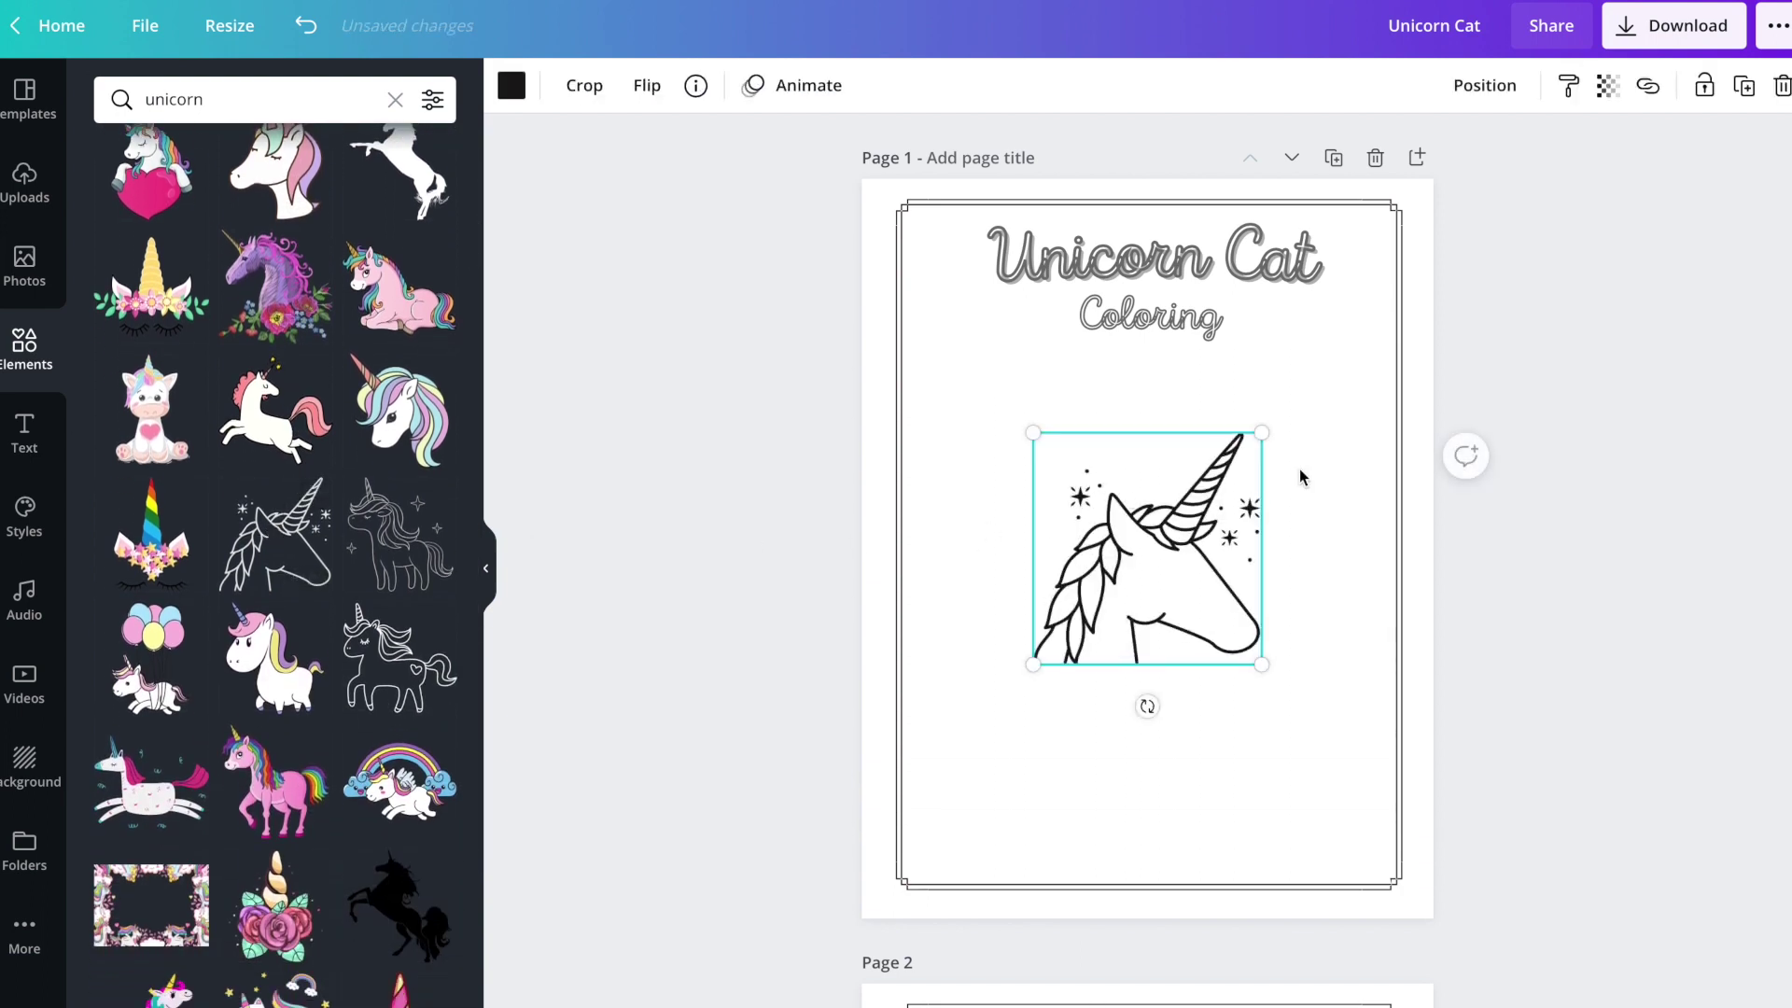
pyautogui.moveTo(1171, 511); pyautogui.dragTo(1172, 432)
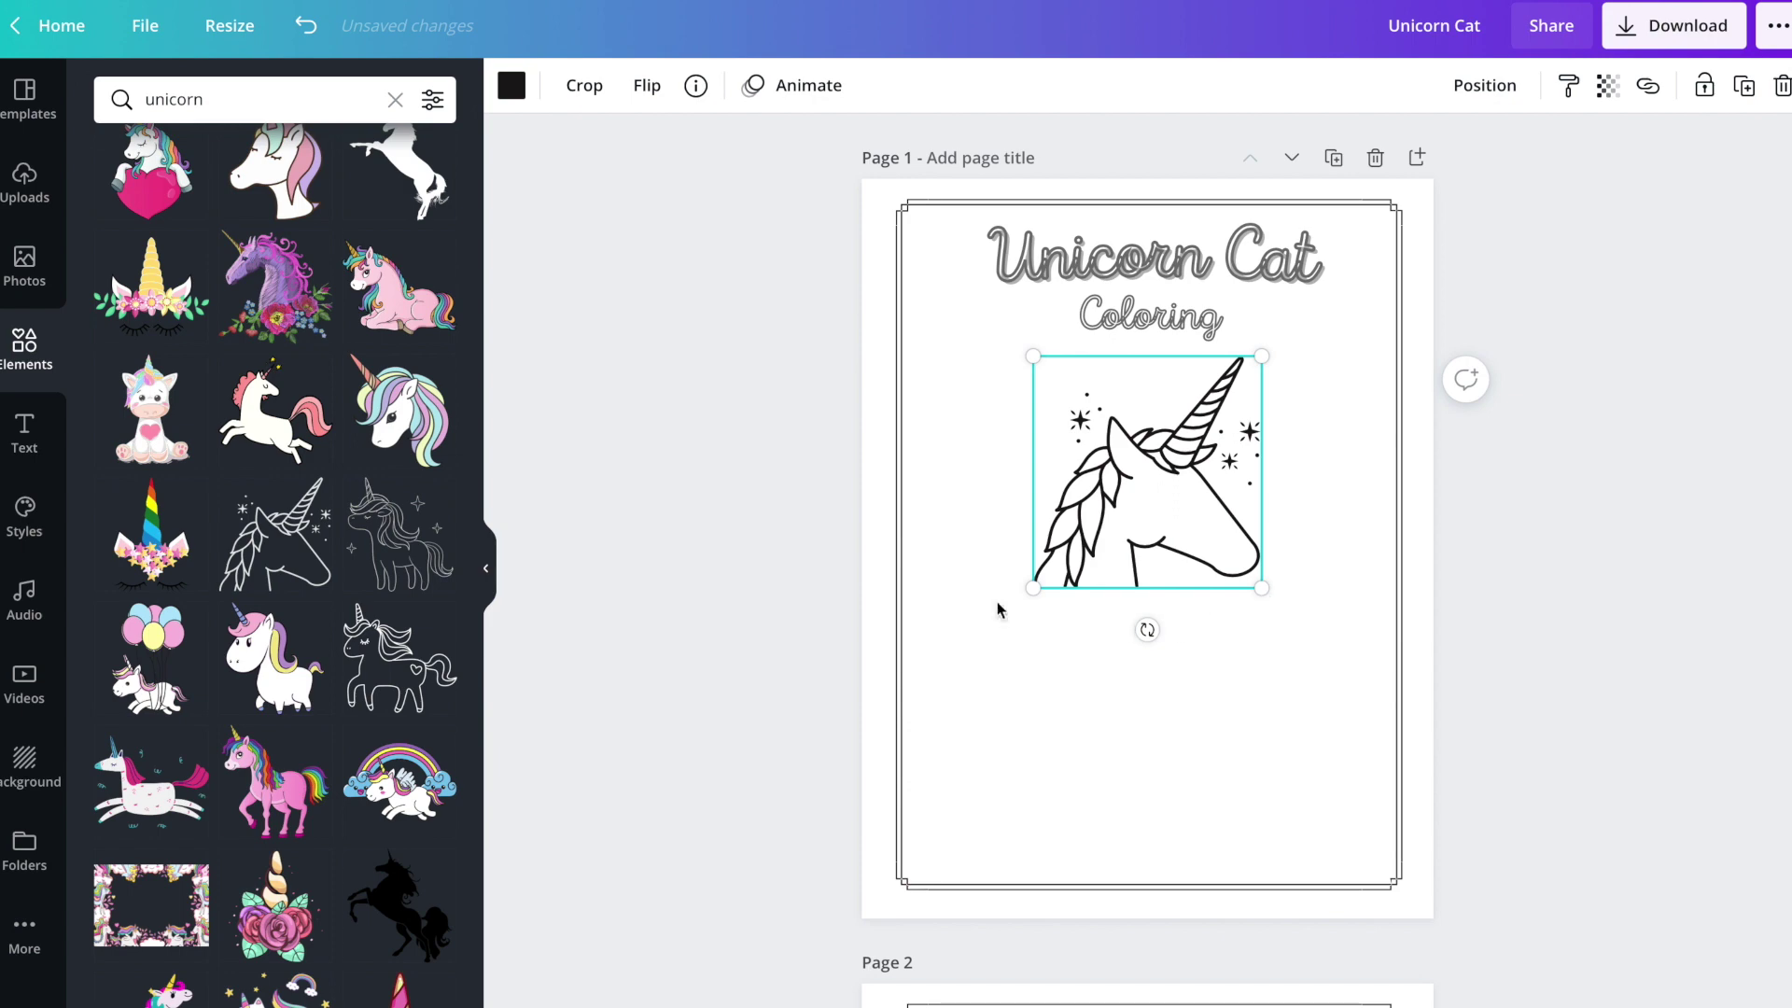
pyautogui.click(24, 434)
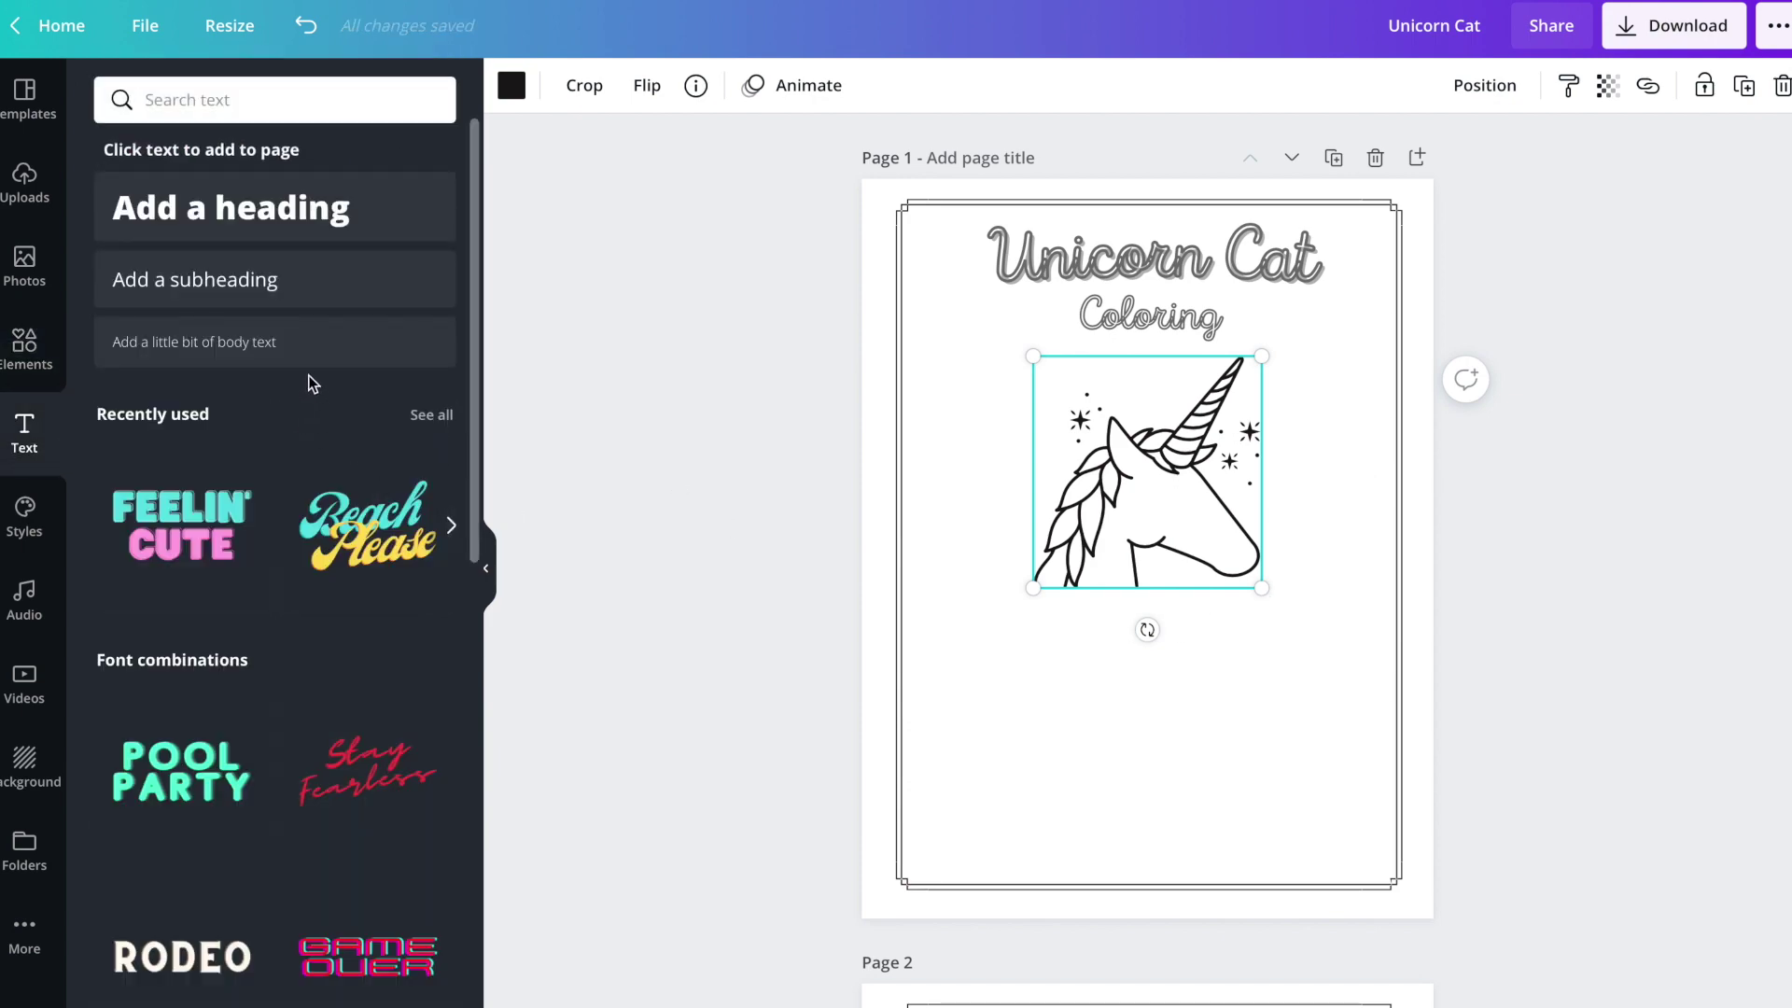
# Step: Add a 'This book belongs to' line, widen it to one row, and place it below the unicorn
pyautogui.click(252, 280)
pyautogui.write('This ')
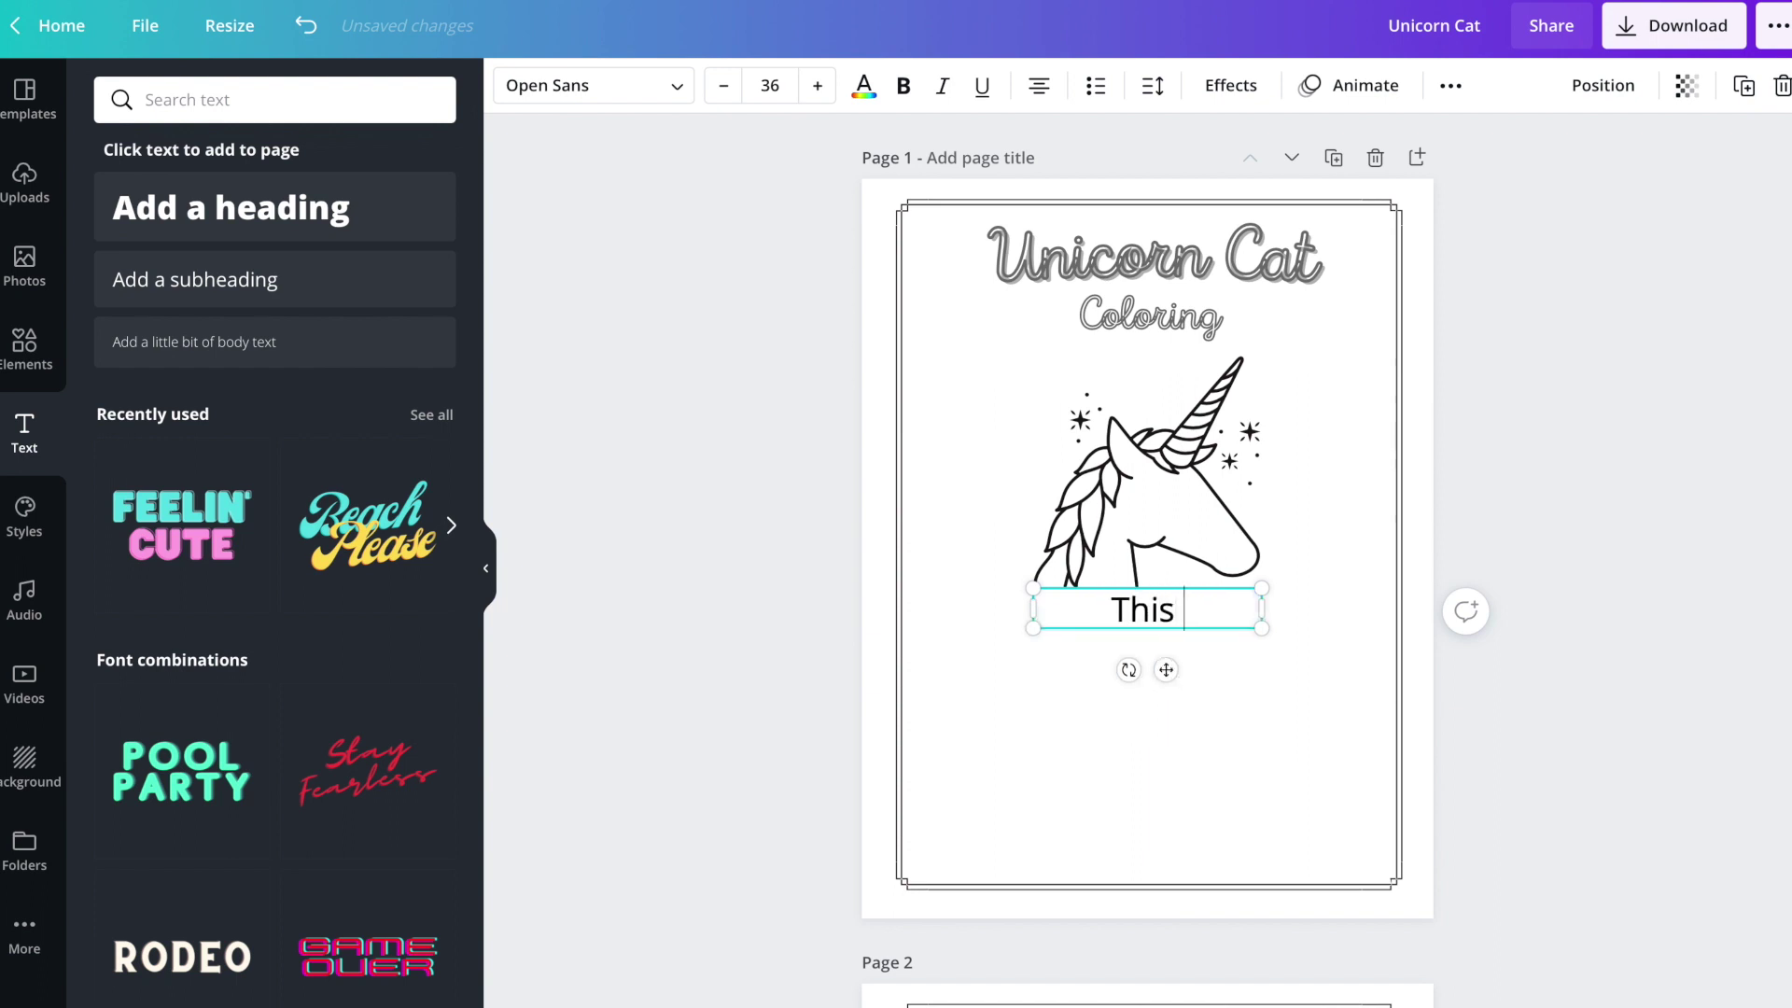
pyautogui.write('book belongs to')
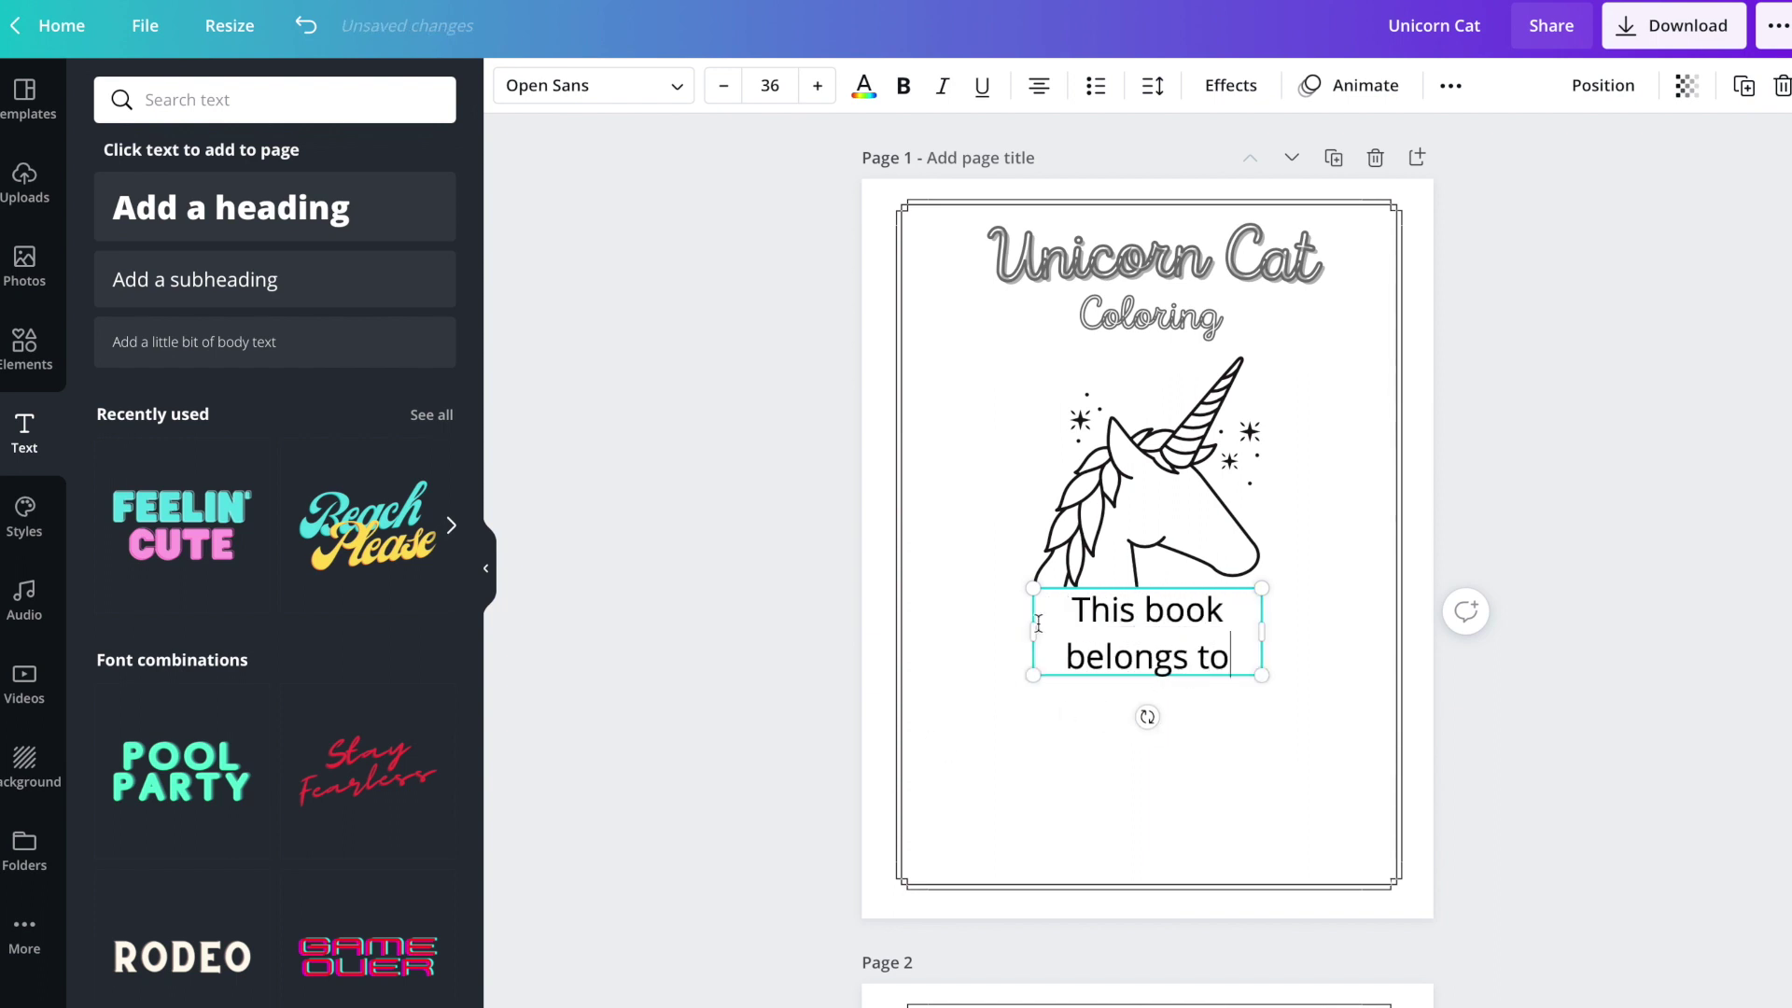
pyautogui.click(1102, 677)
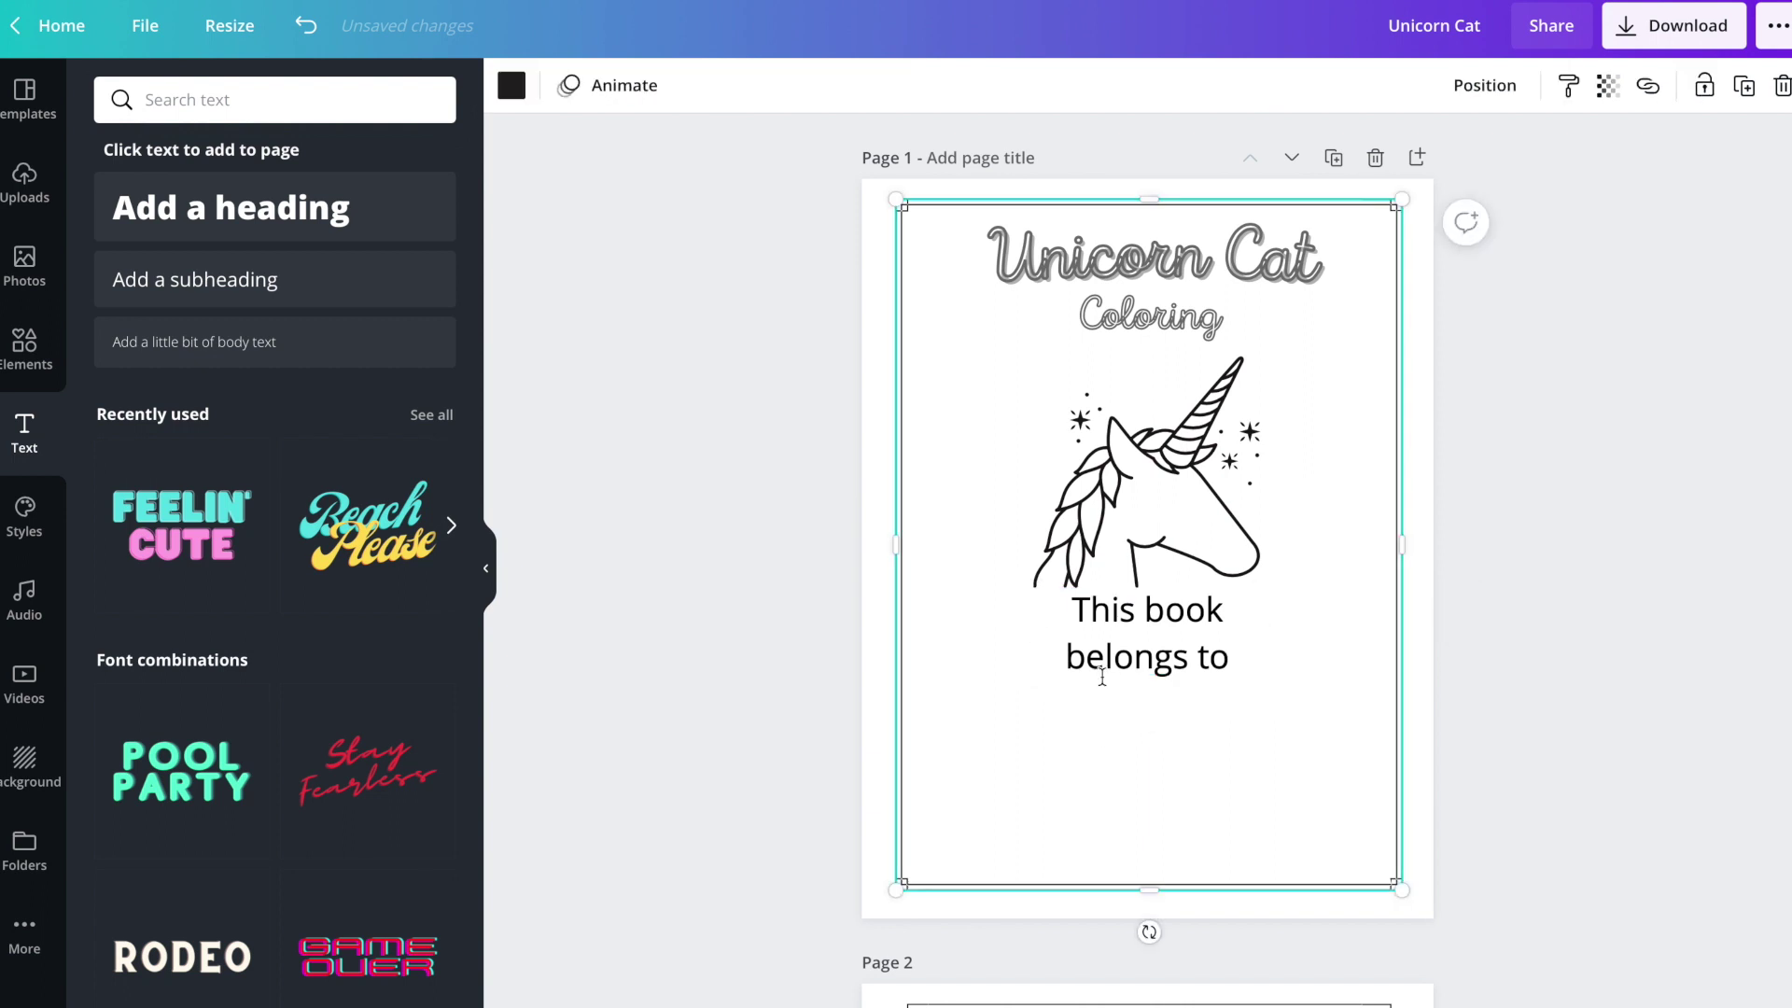
pyautogui.click(1069, 641)
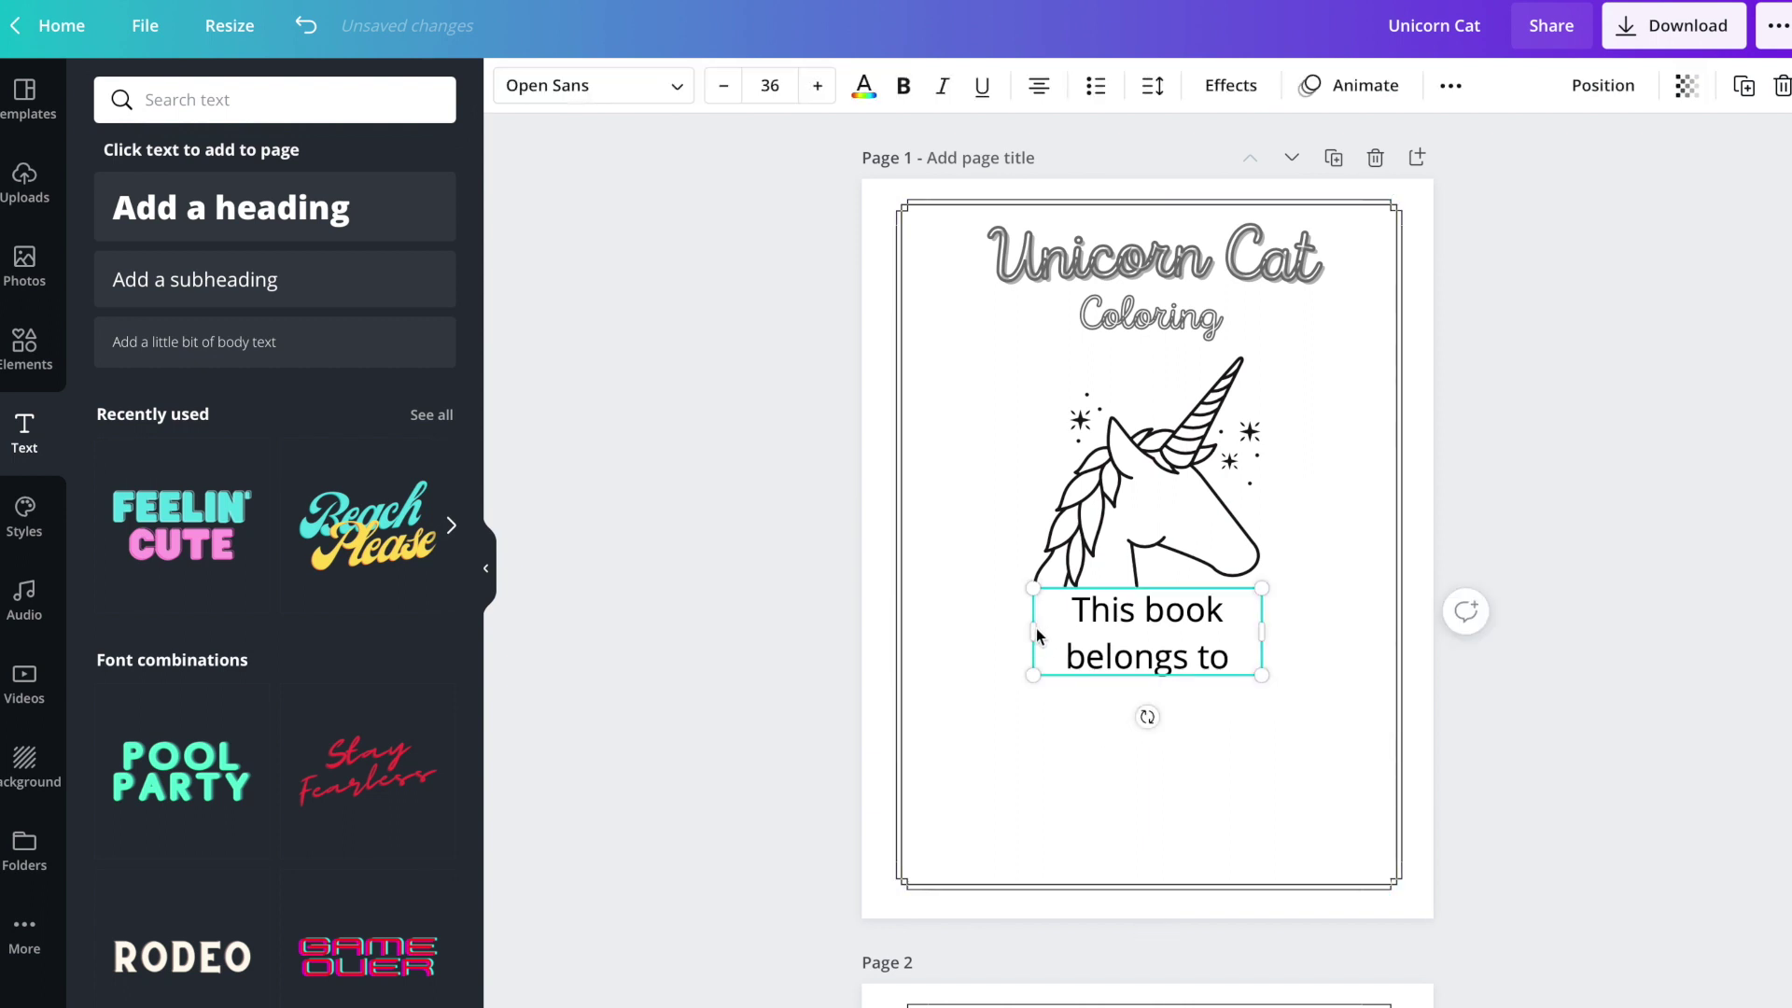
pyautogui.moveTo(1040, 635); pyautogui.dragTo(989, 632)
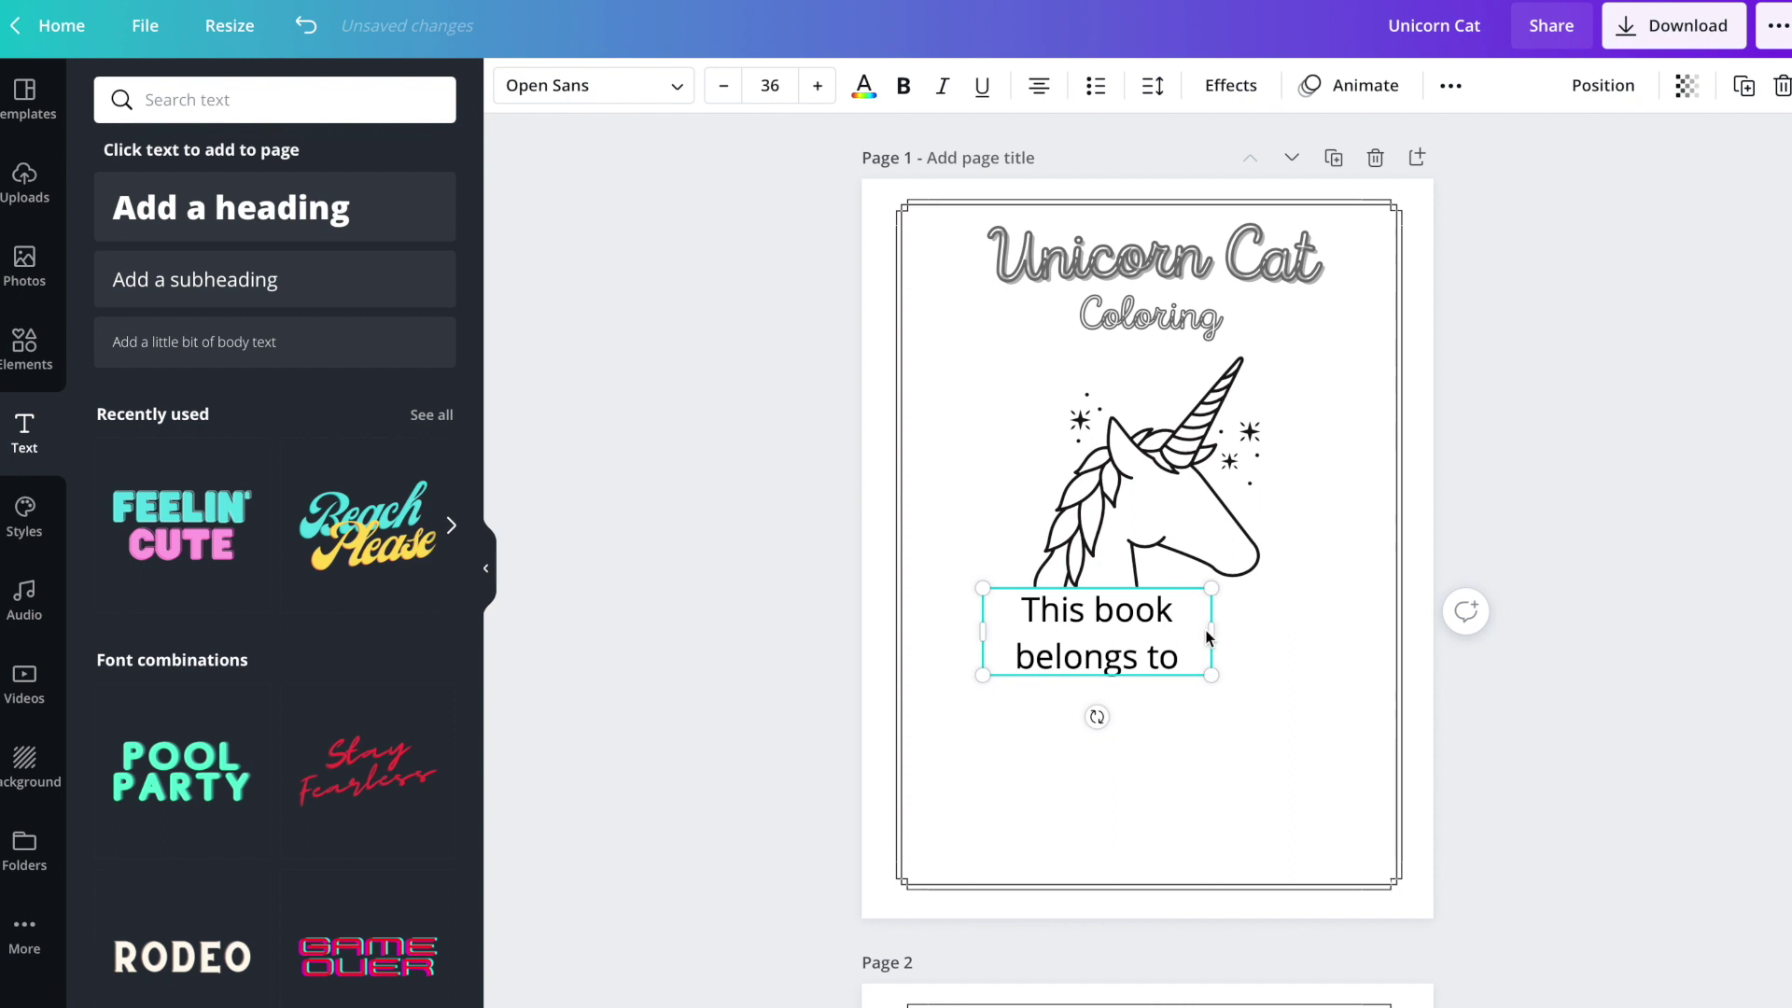
pyautogui.moveTo(1214, 633); pyautogui.dragTo(1331, 642)
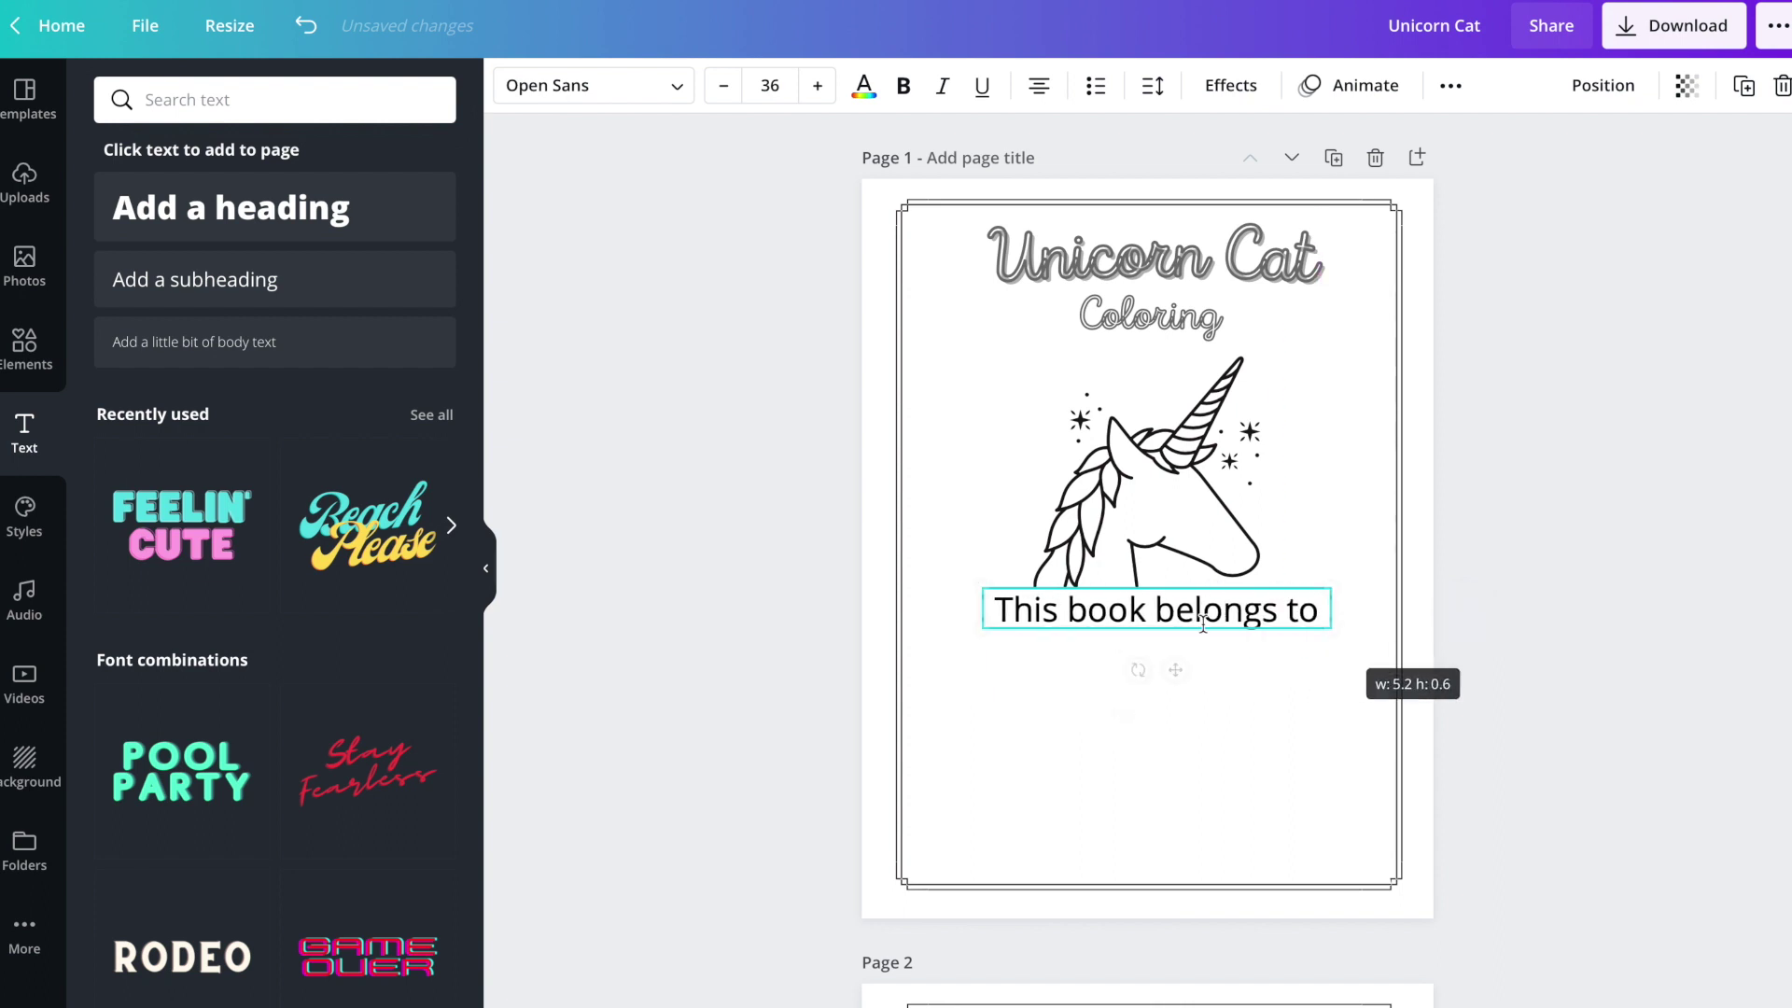
pyautogui.moveTo(1178, 665); pyautogui.dragTo(1174, 702)
pyautogui.click(25, 347)
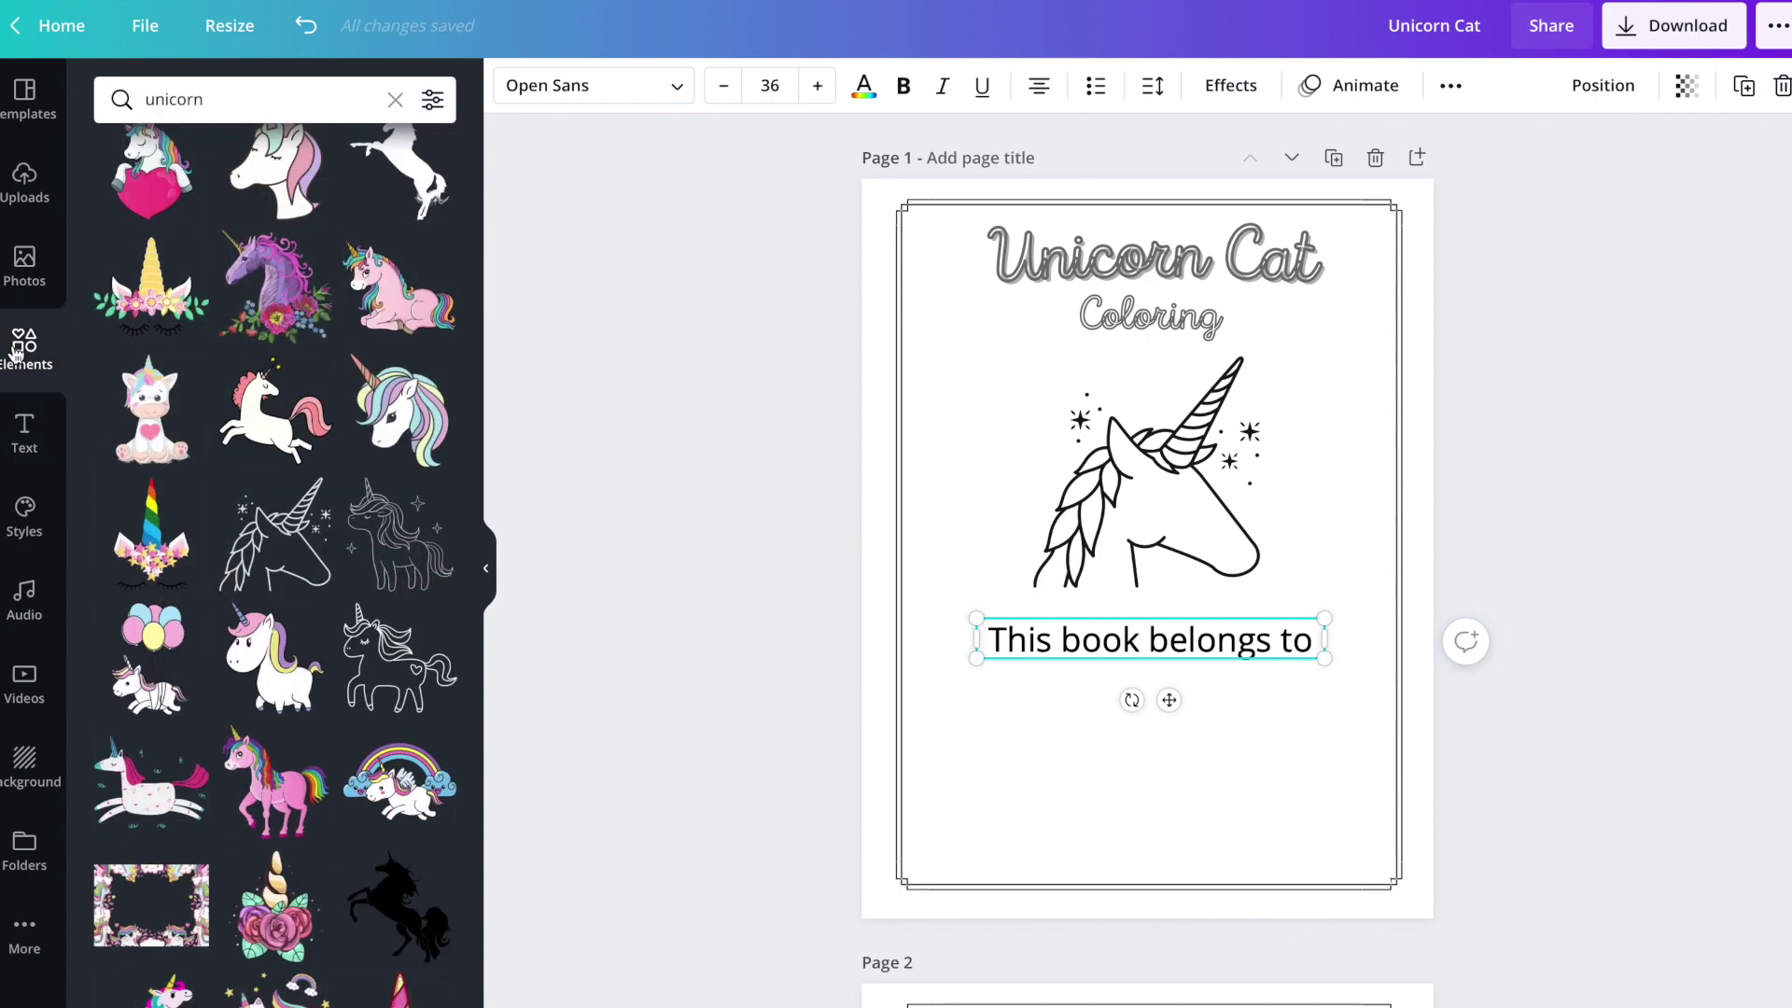
# Step: Add a dotted writing line below 'This book belongs to'
pyautogui.click(395, 100)
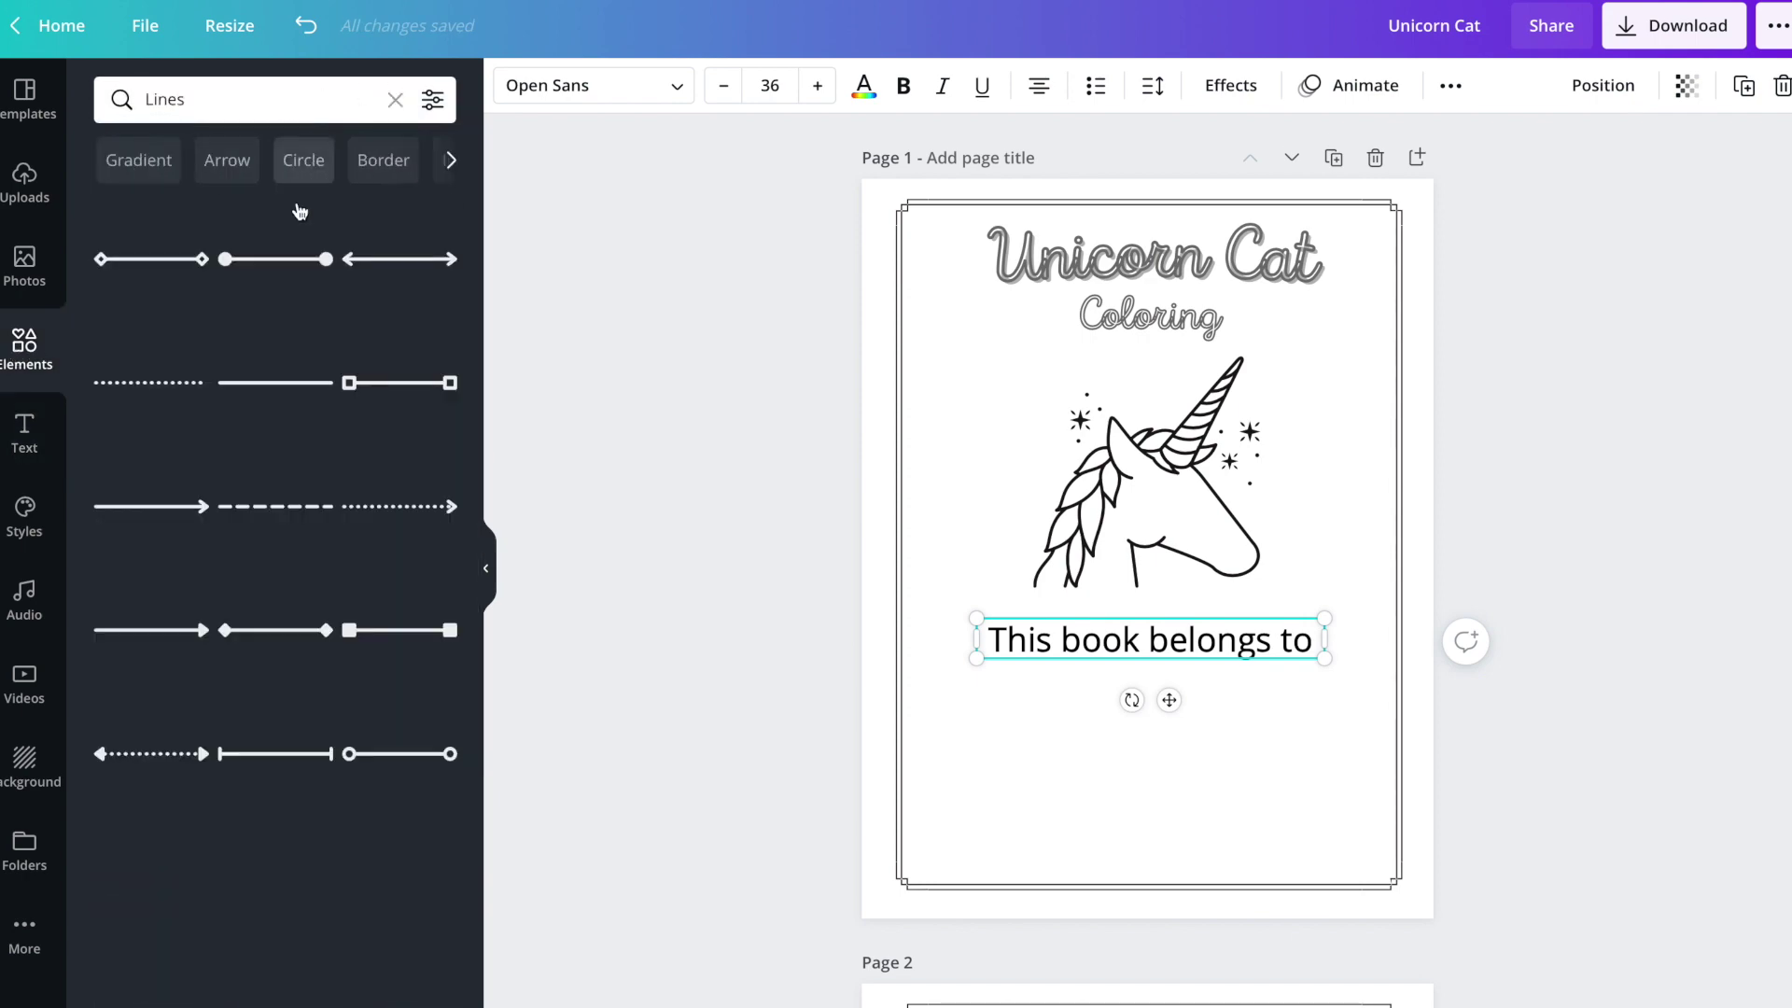
pyautogui.click(158, 384)
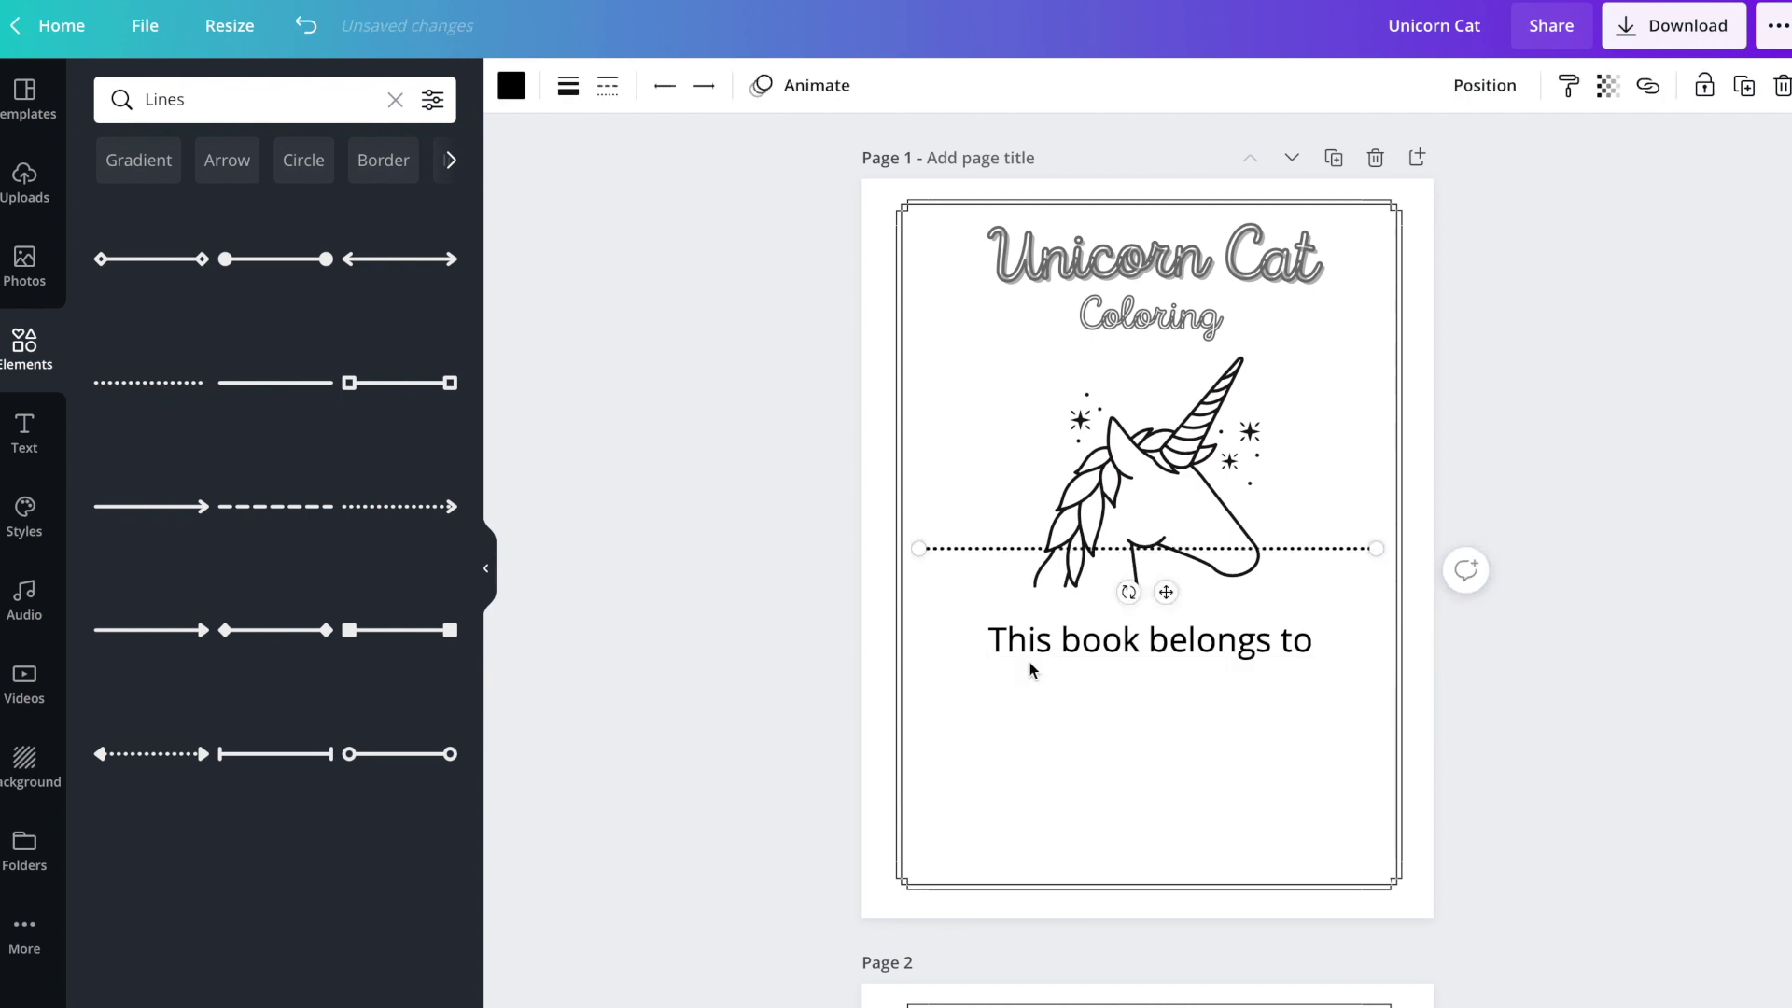
pyautogui.moveTo(1030, 550); pyautogui.dragTo(1030, 727)
# Step: Shrink the unicorn head, centre it on the page, and bring up the download options
pyautogui.click(1156, 448)
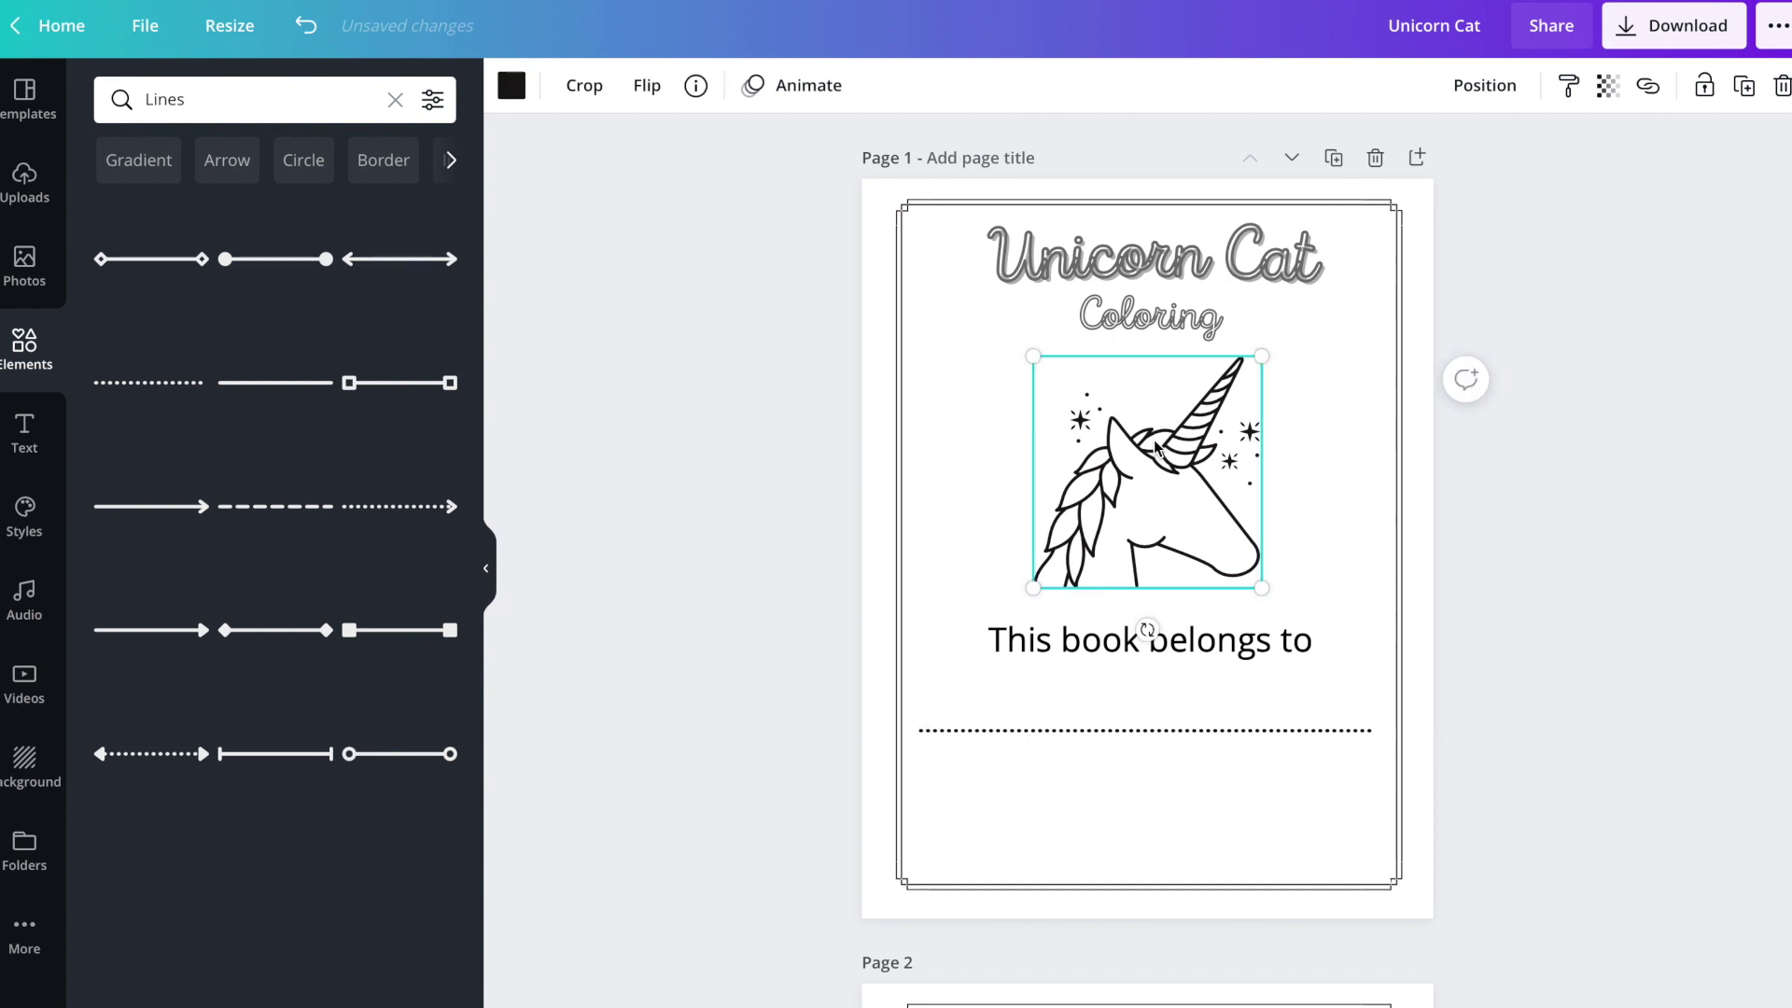
pyautogui.moveTo(1261, 590); pyautogui.dragTo(1220, 545)
pyautogui.moveTo(1133, 460); pyautogui.dragTo(1153, 466)
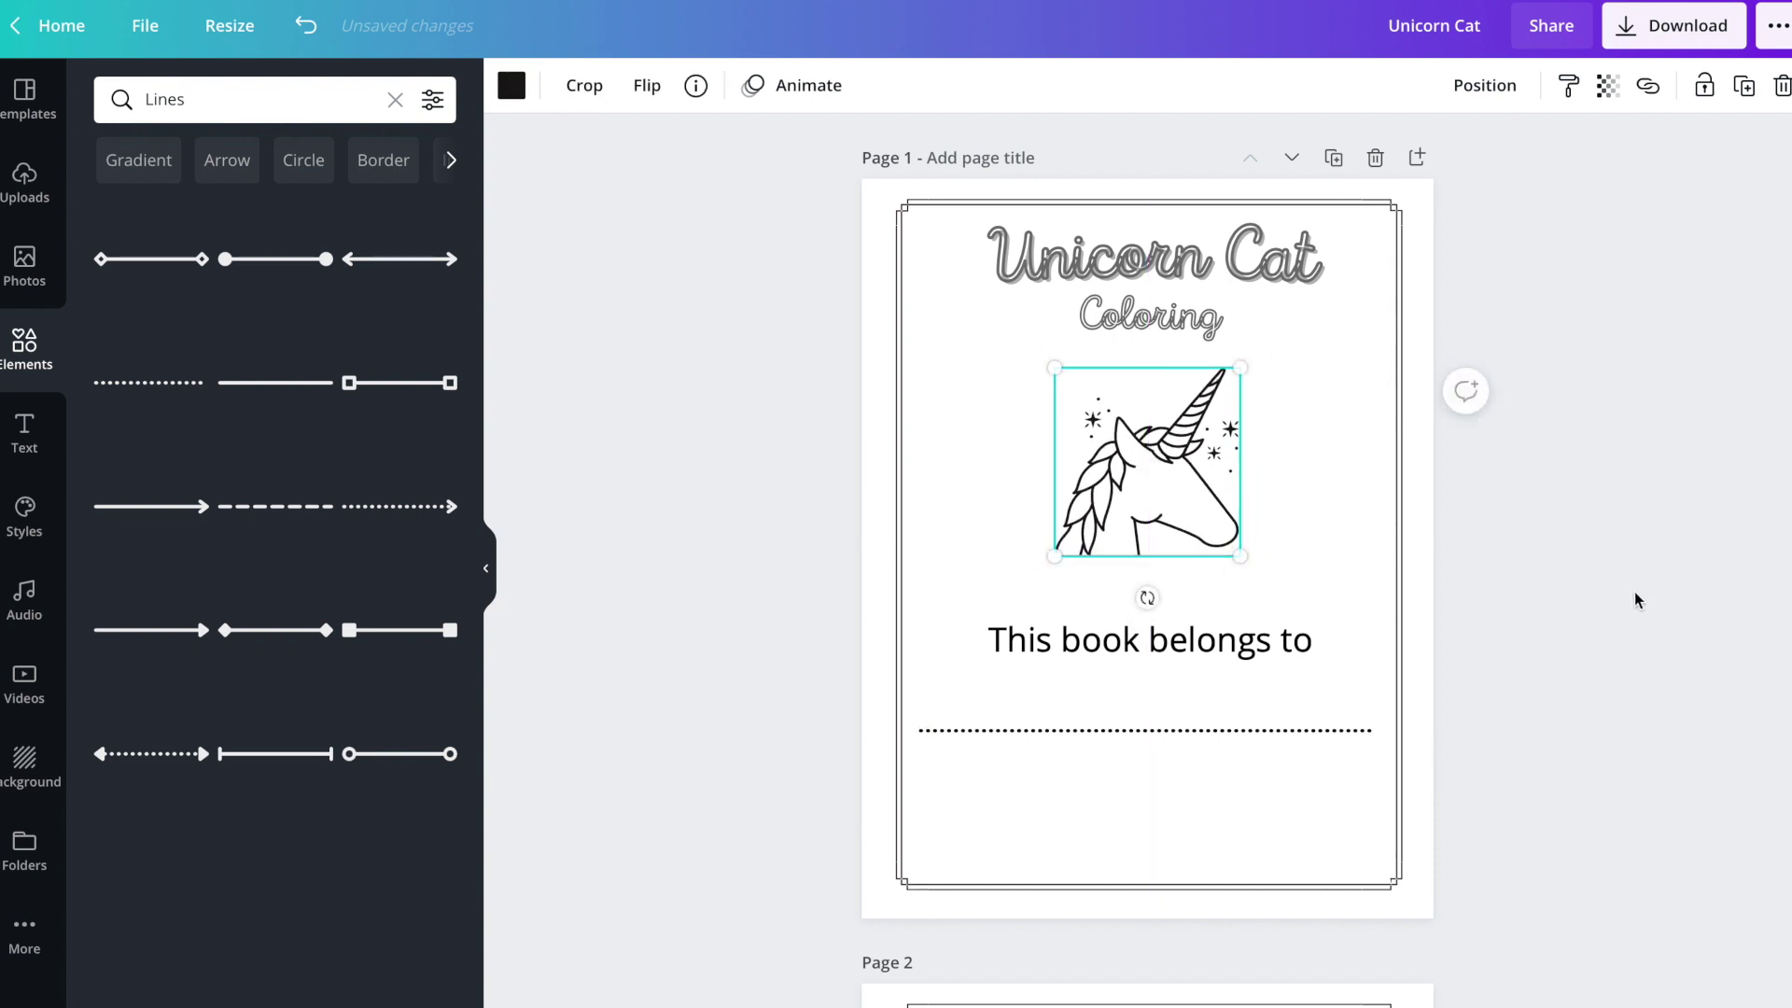
pyautogui.click(1598, 588)
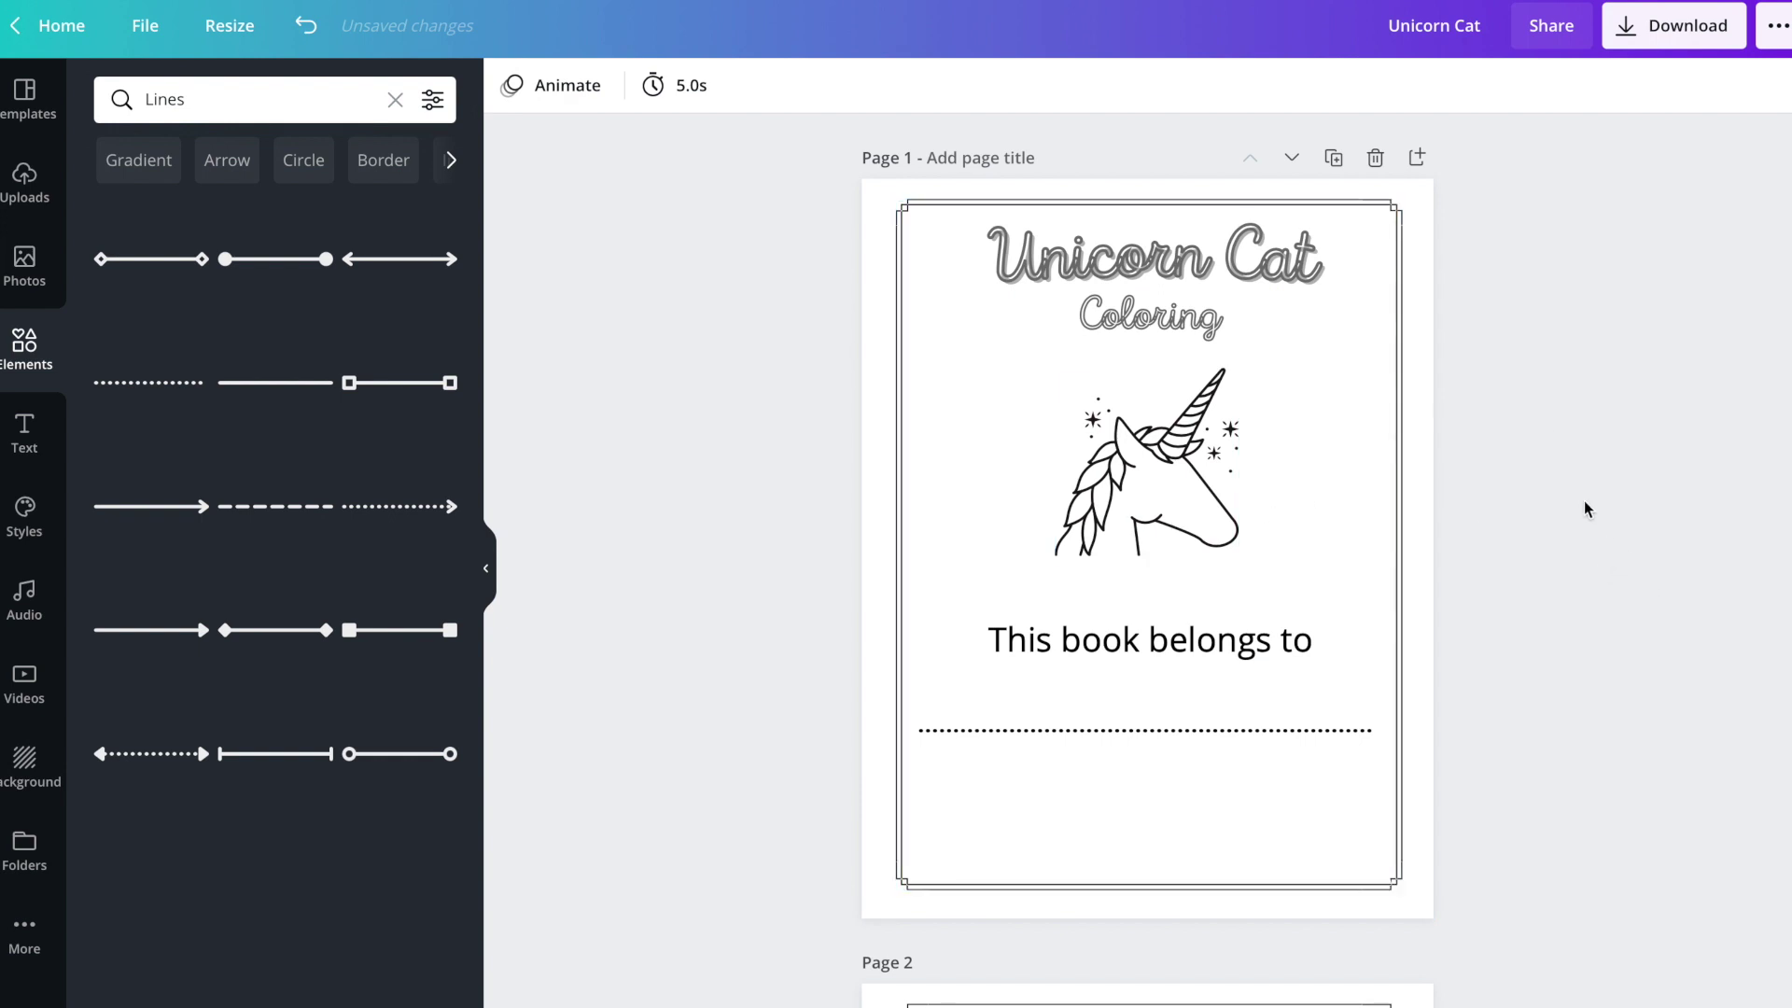
pyautogui.click(1689, 38)
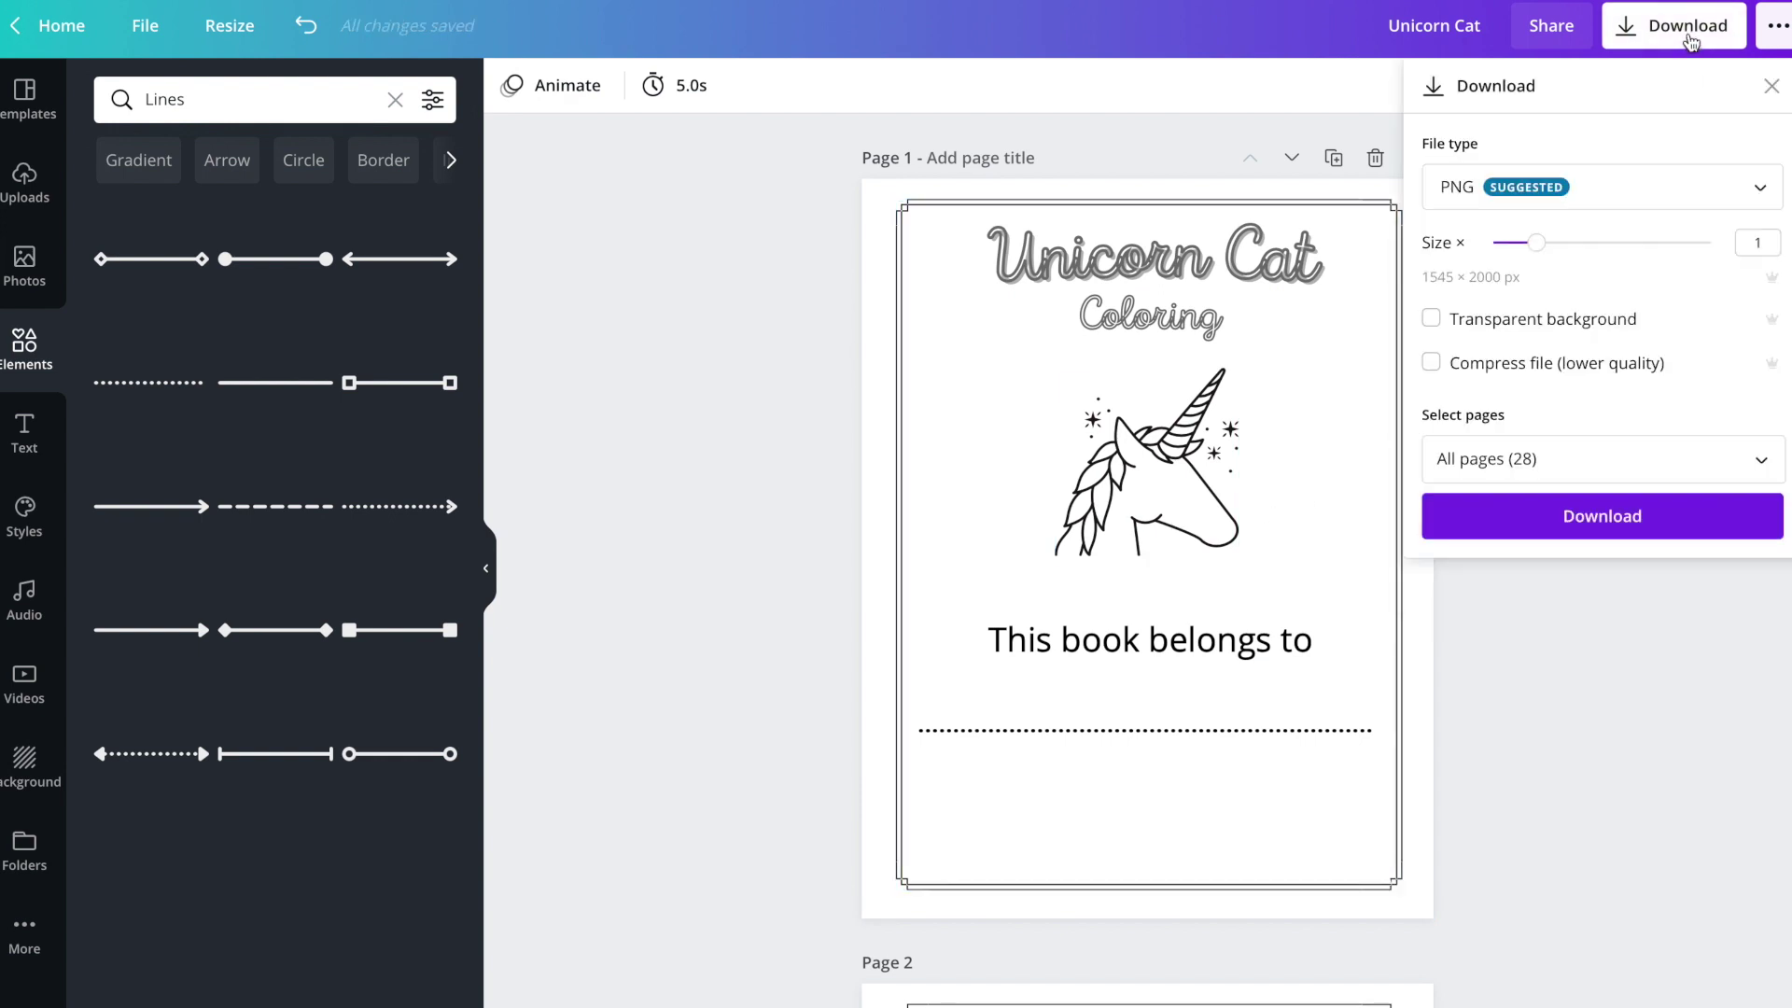
# Step: Pick PDF Print as the download file type and retitle the design 'Unicorn Cat 8.5 x 11 Interior'
pyautogui.click(1635, 187)
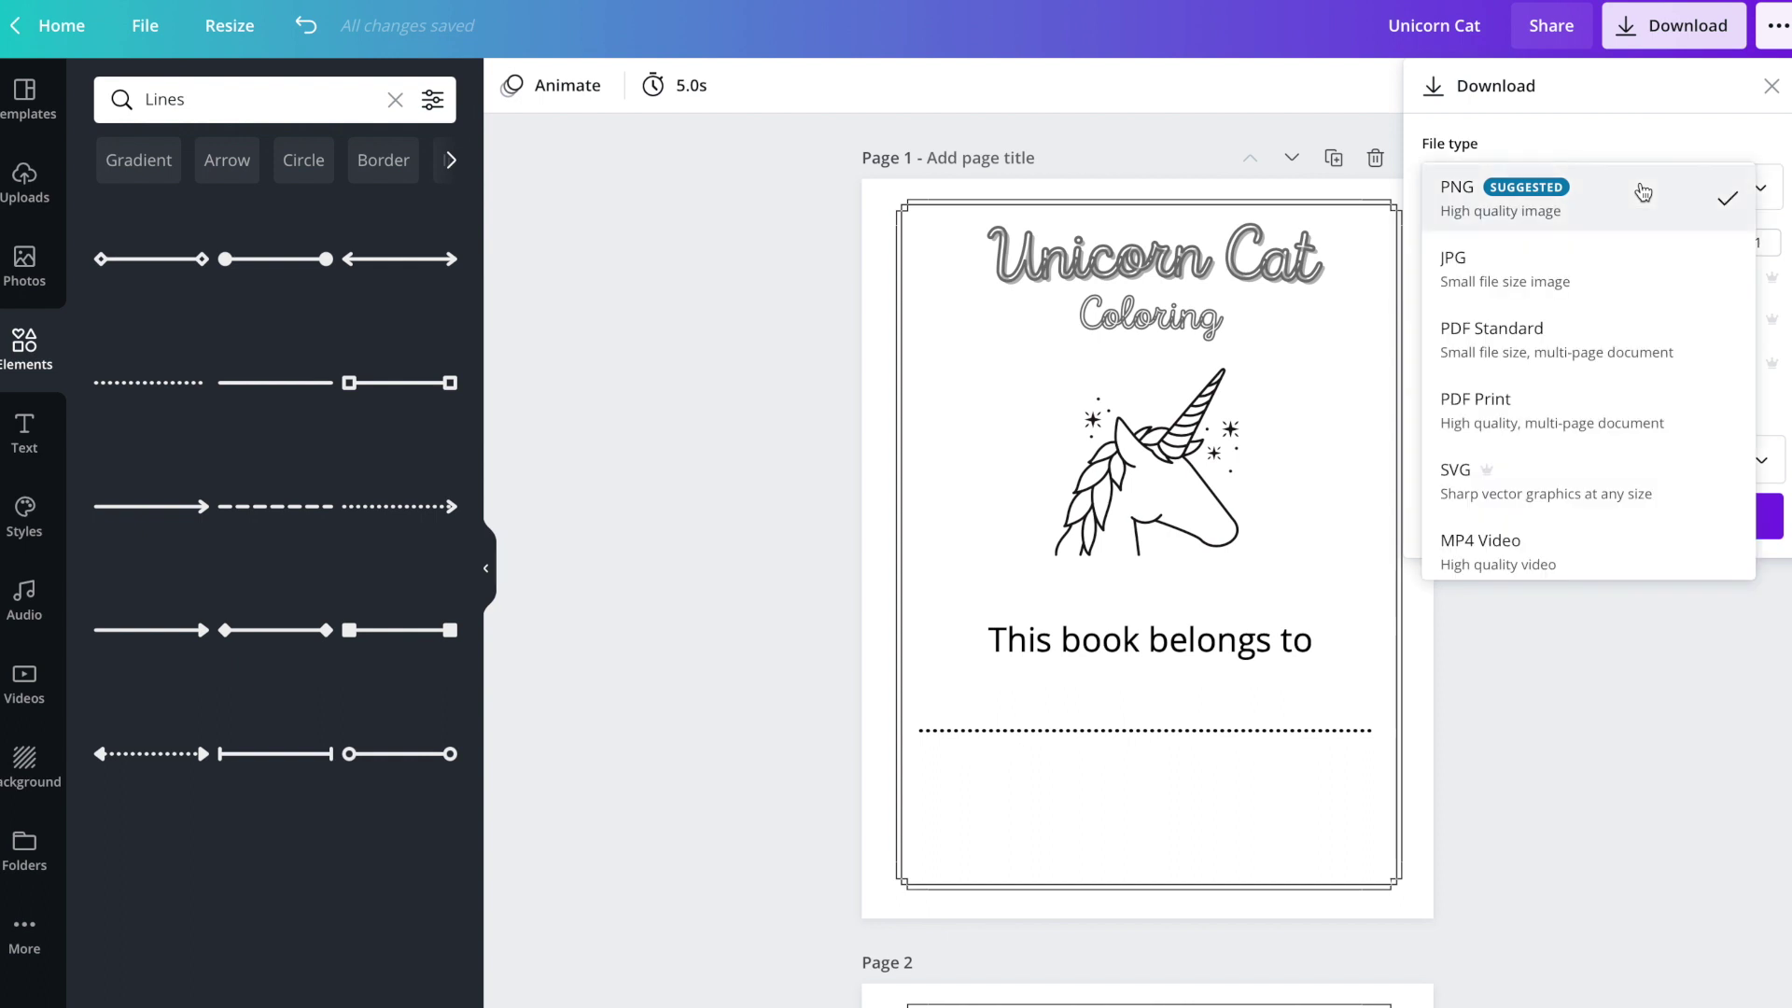
pyautogui.click(1559, 417)
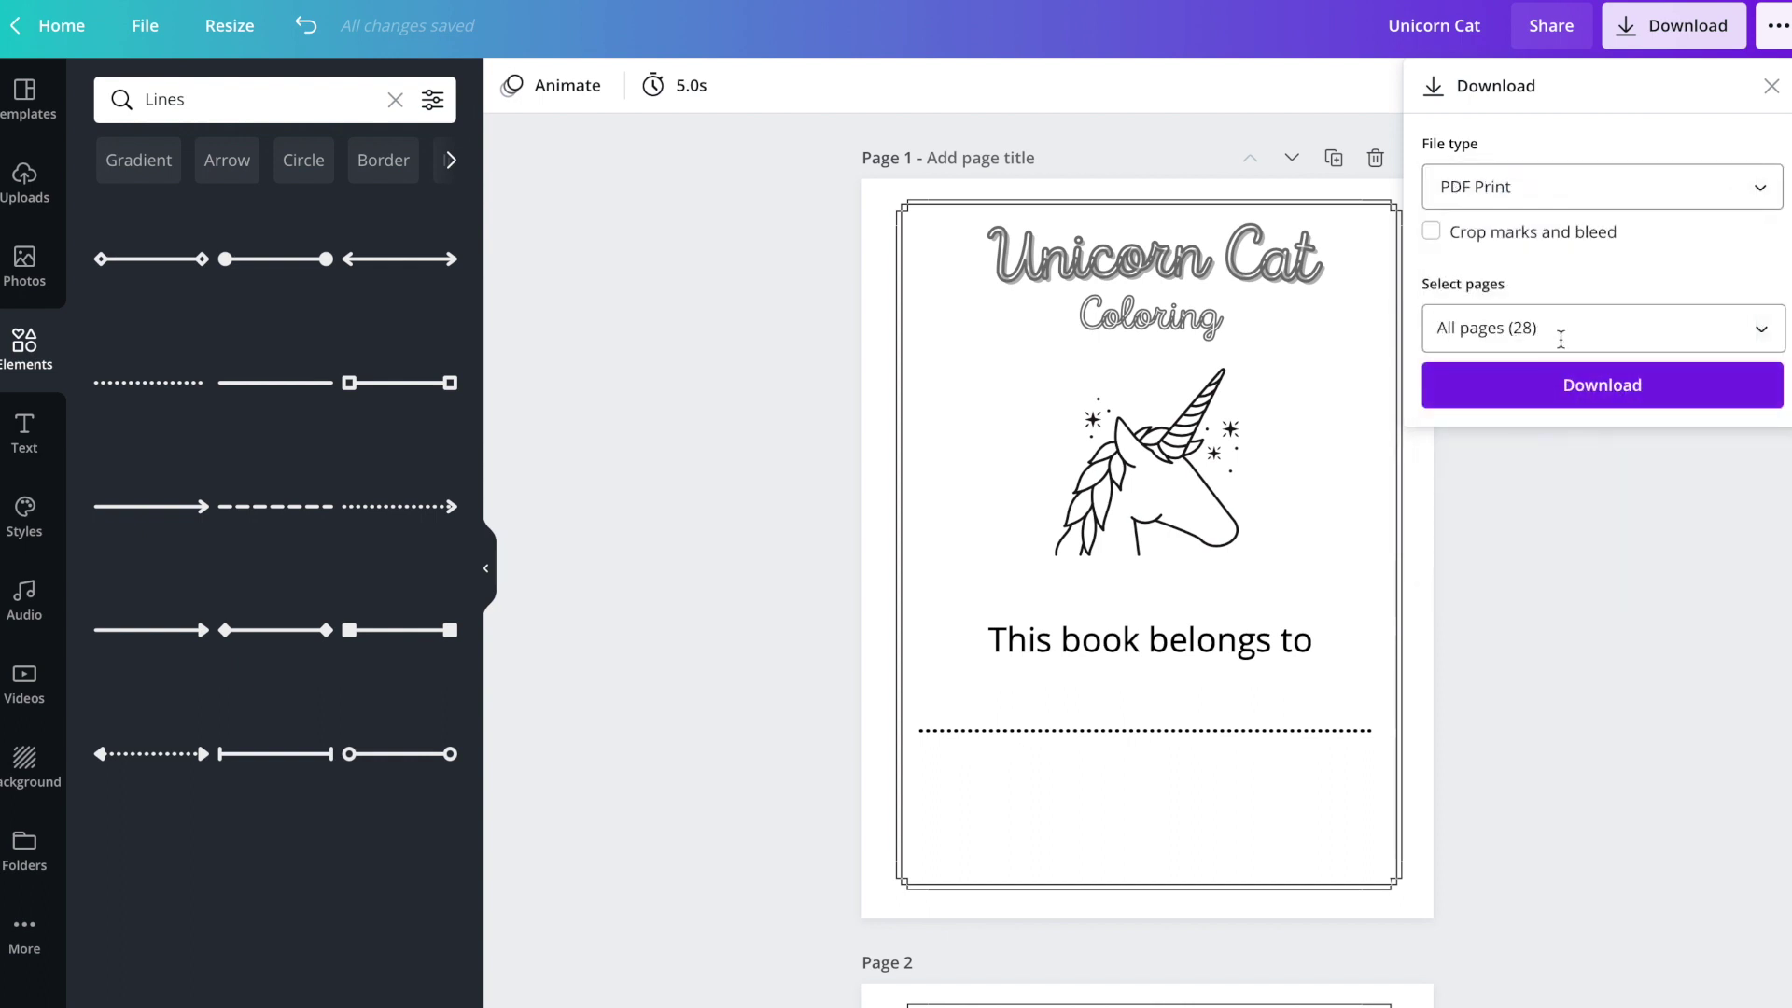
pyautogui.click(716, 390)
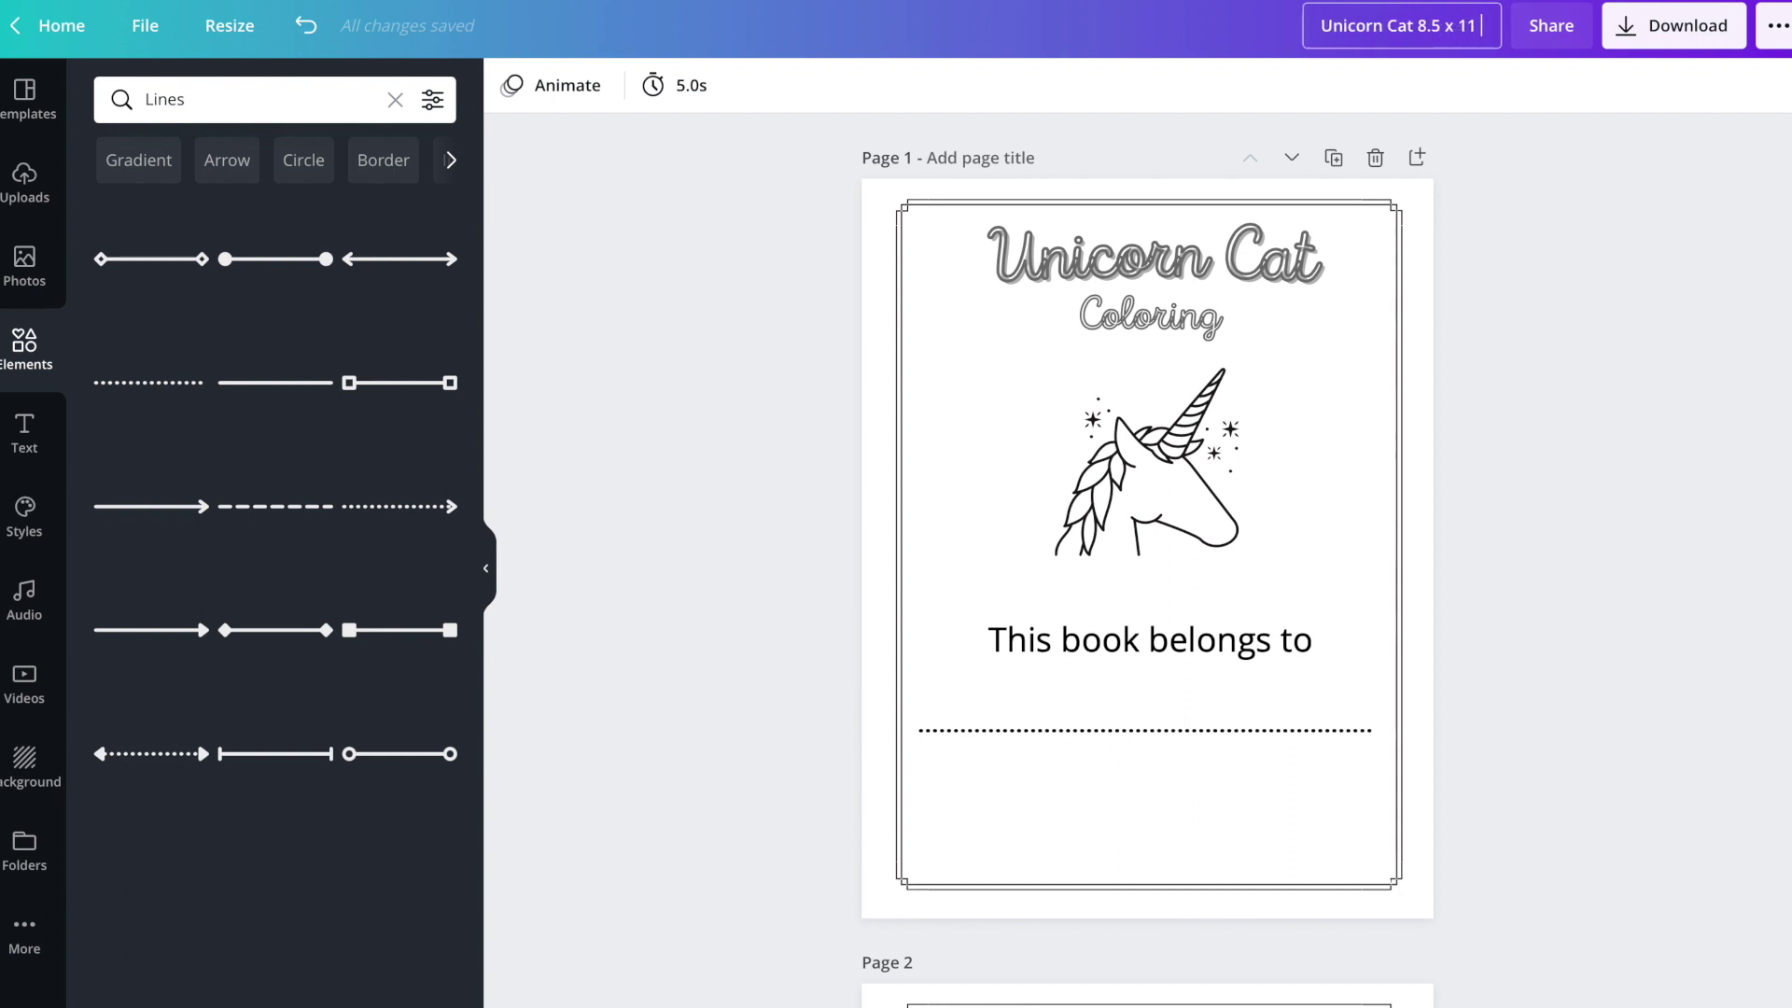
pyautogui.write('Interio')
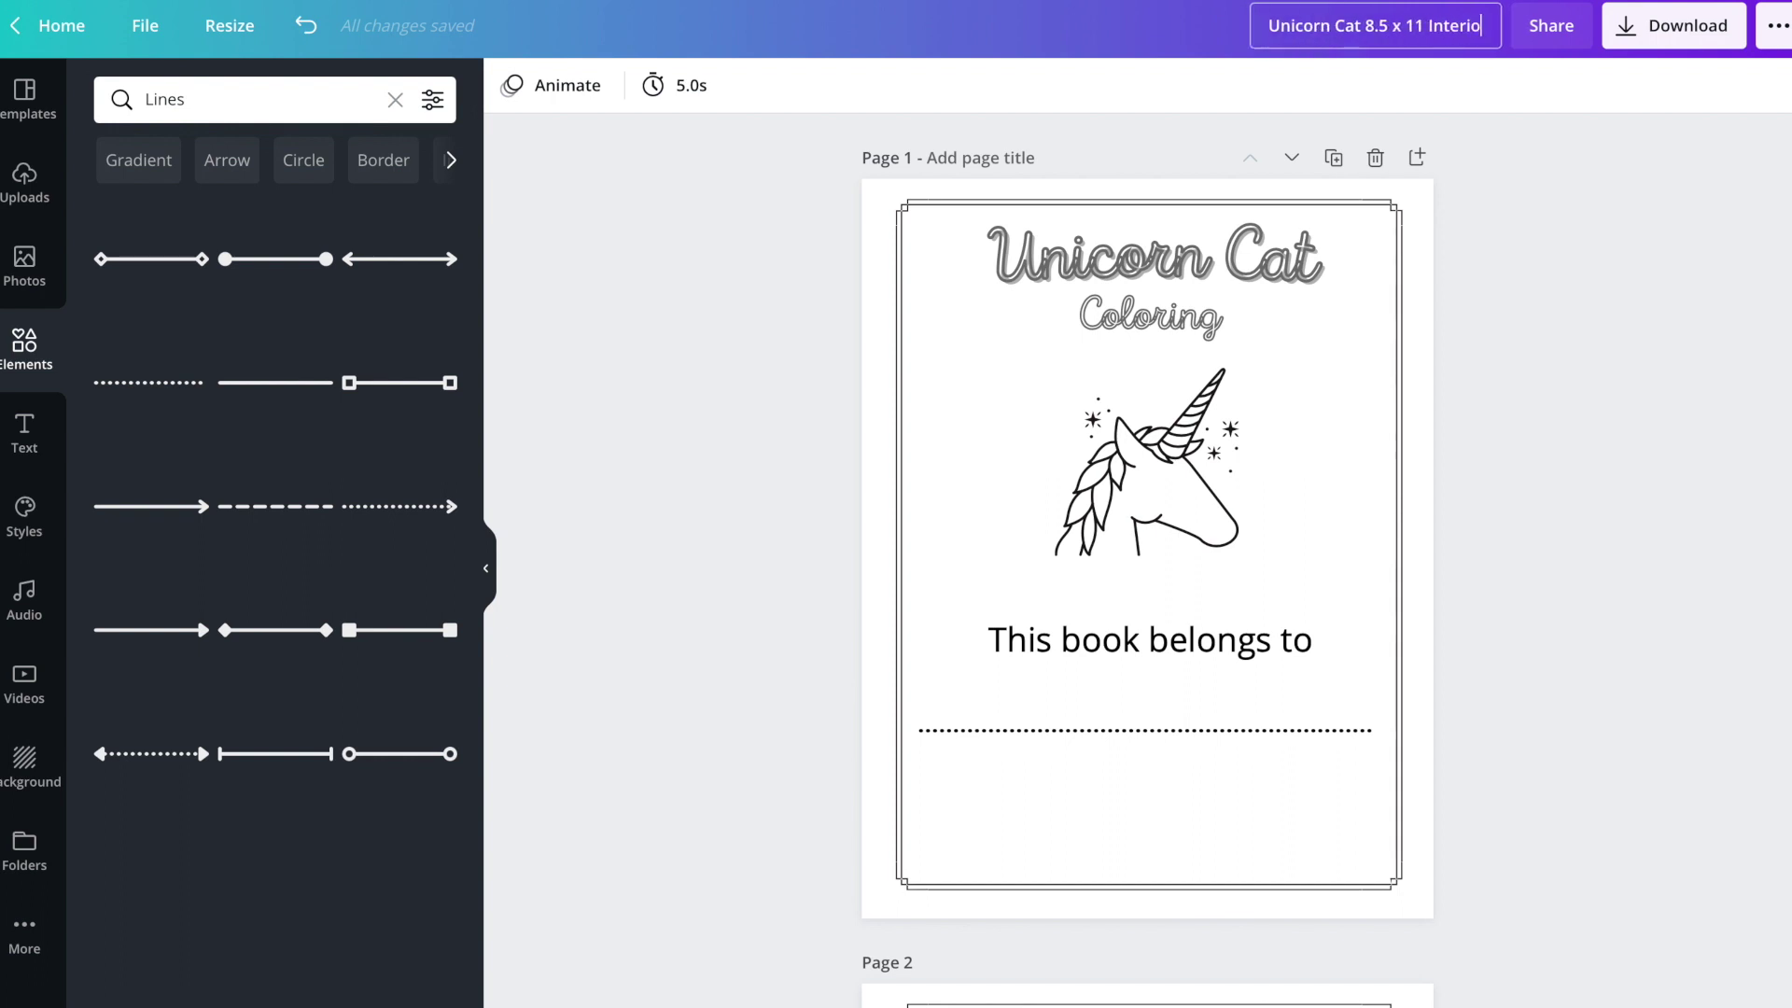
pyautogui.write('r')
pyautogui.press('Return')
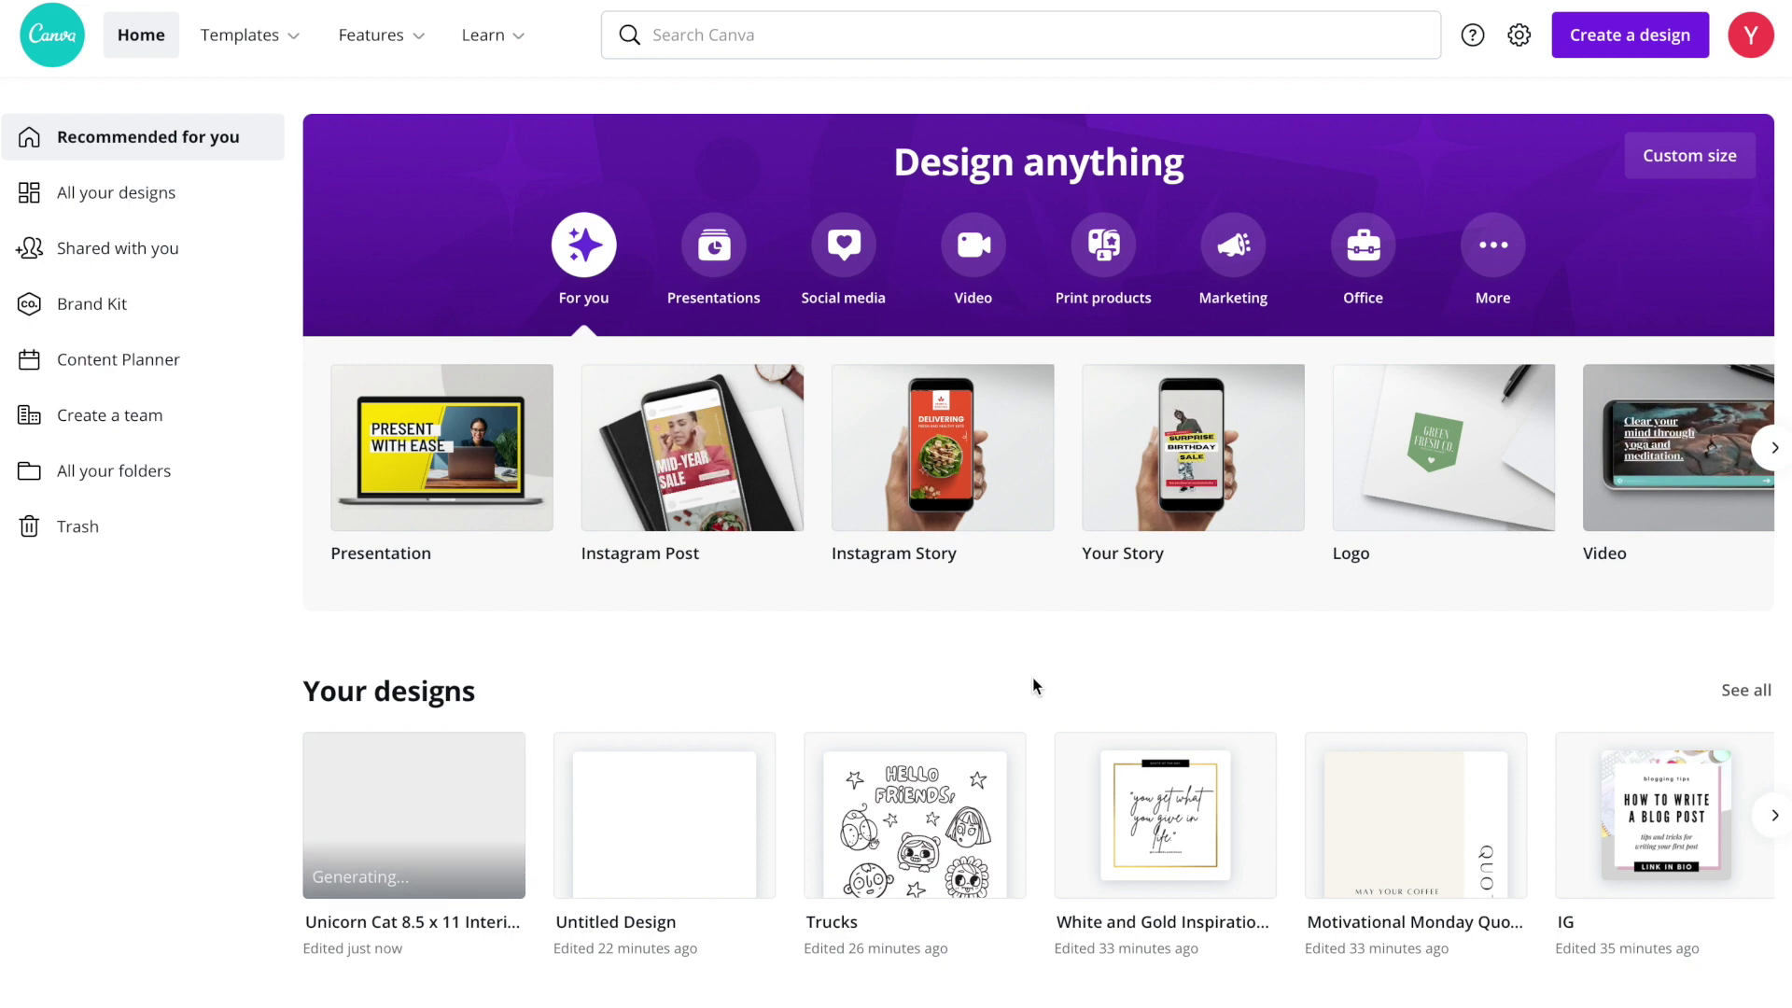
# Step: Start a custom 8.5 × 11 in design and search Elements for 'unicorn'
pyautogui.click(1698, 160)
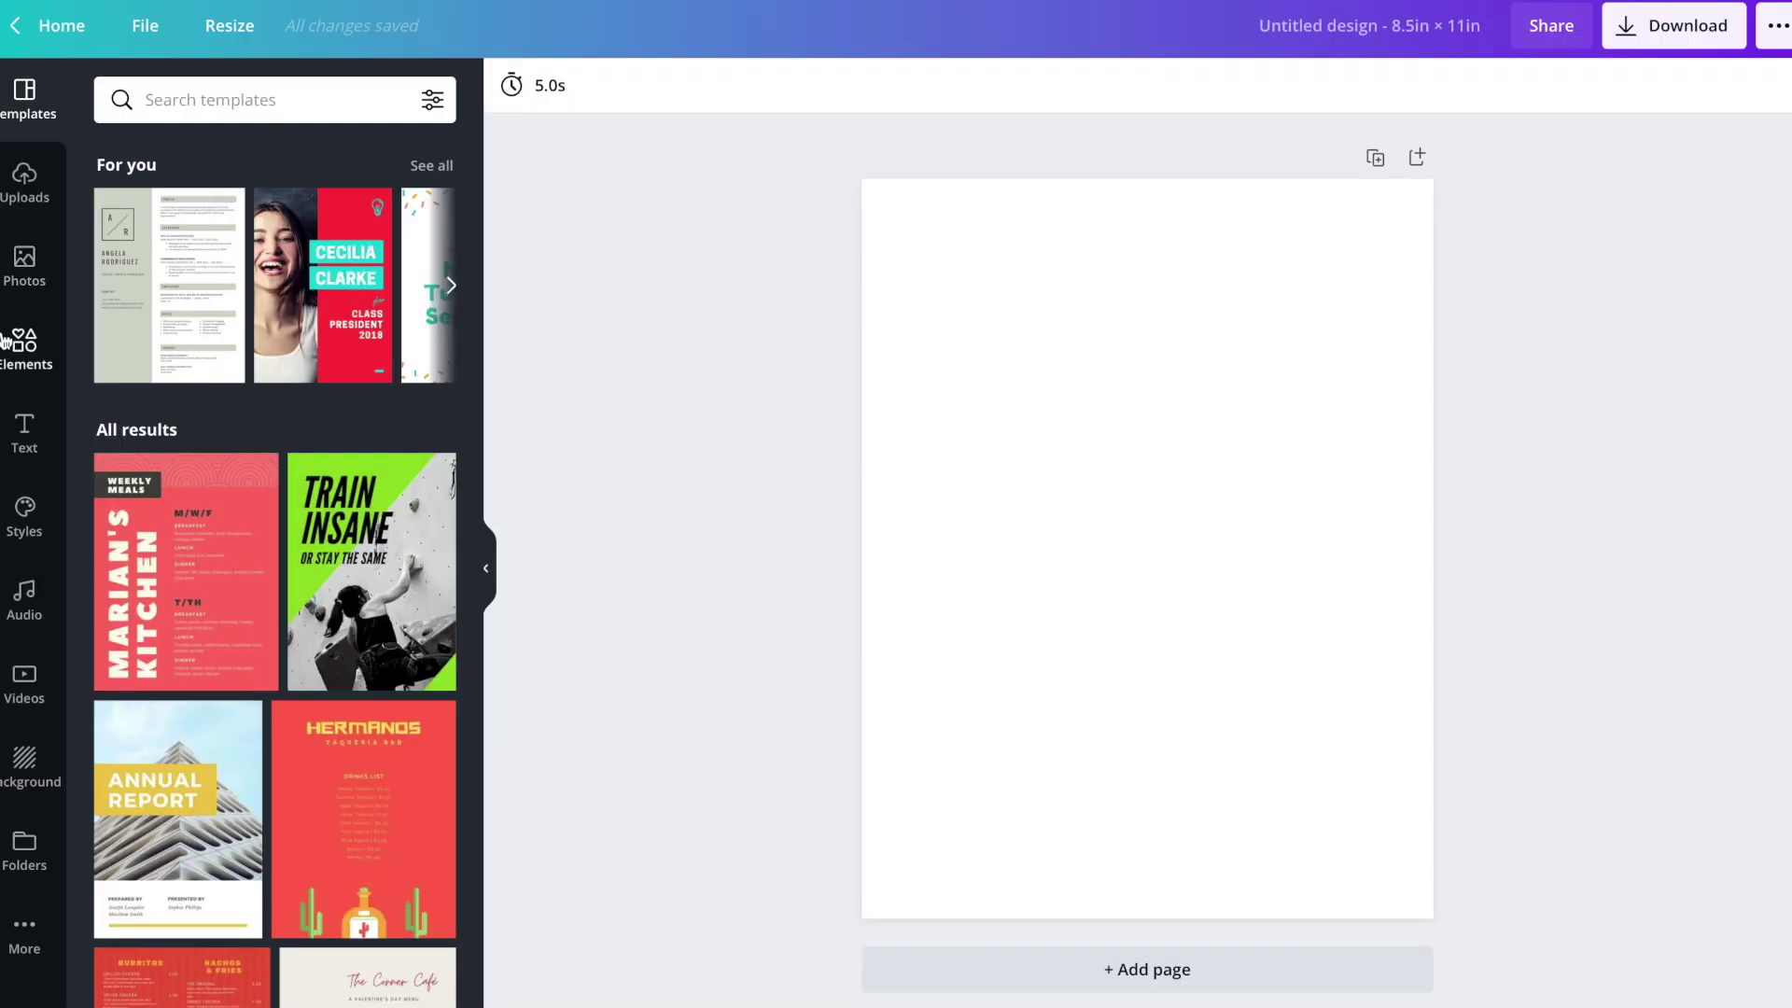
pyautogui.click(19, 342)
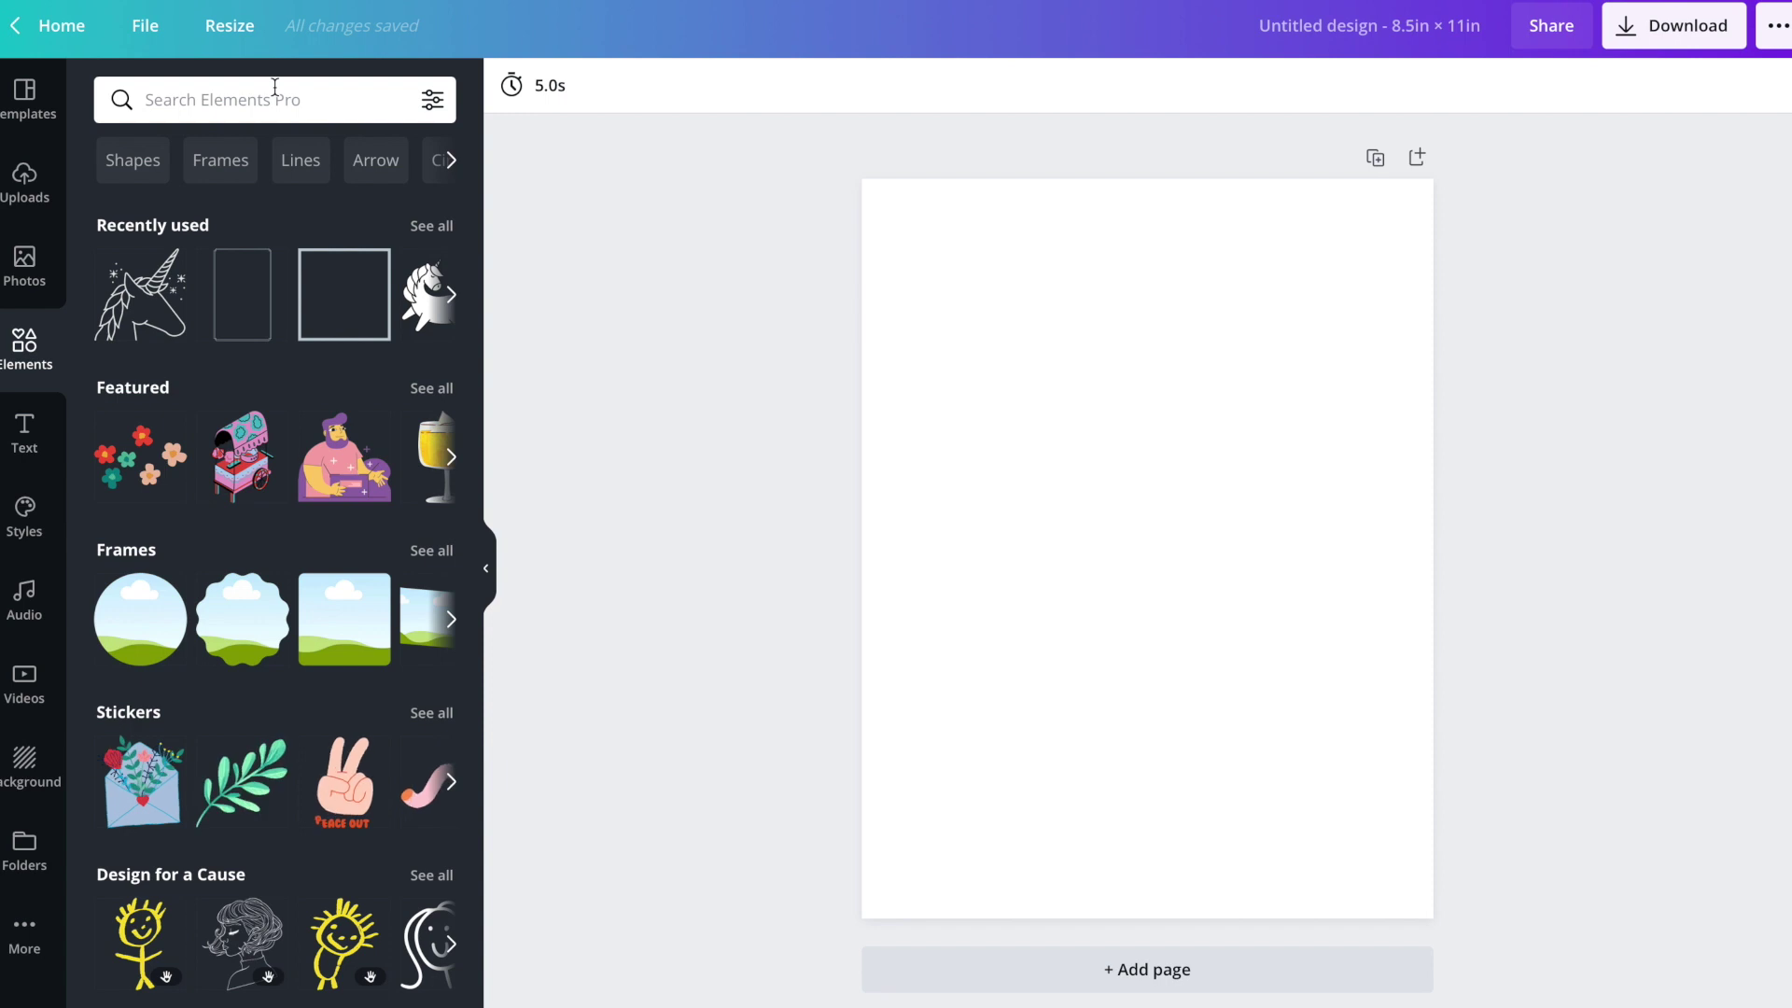
pyautogui.click(275, 89)
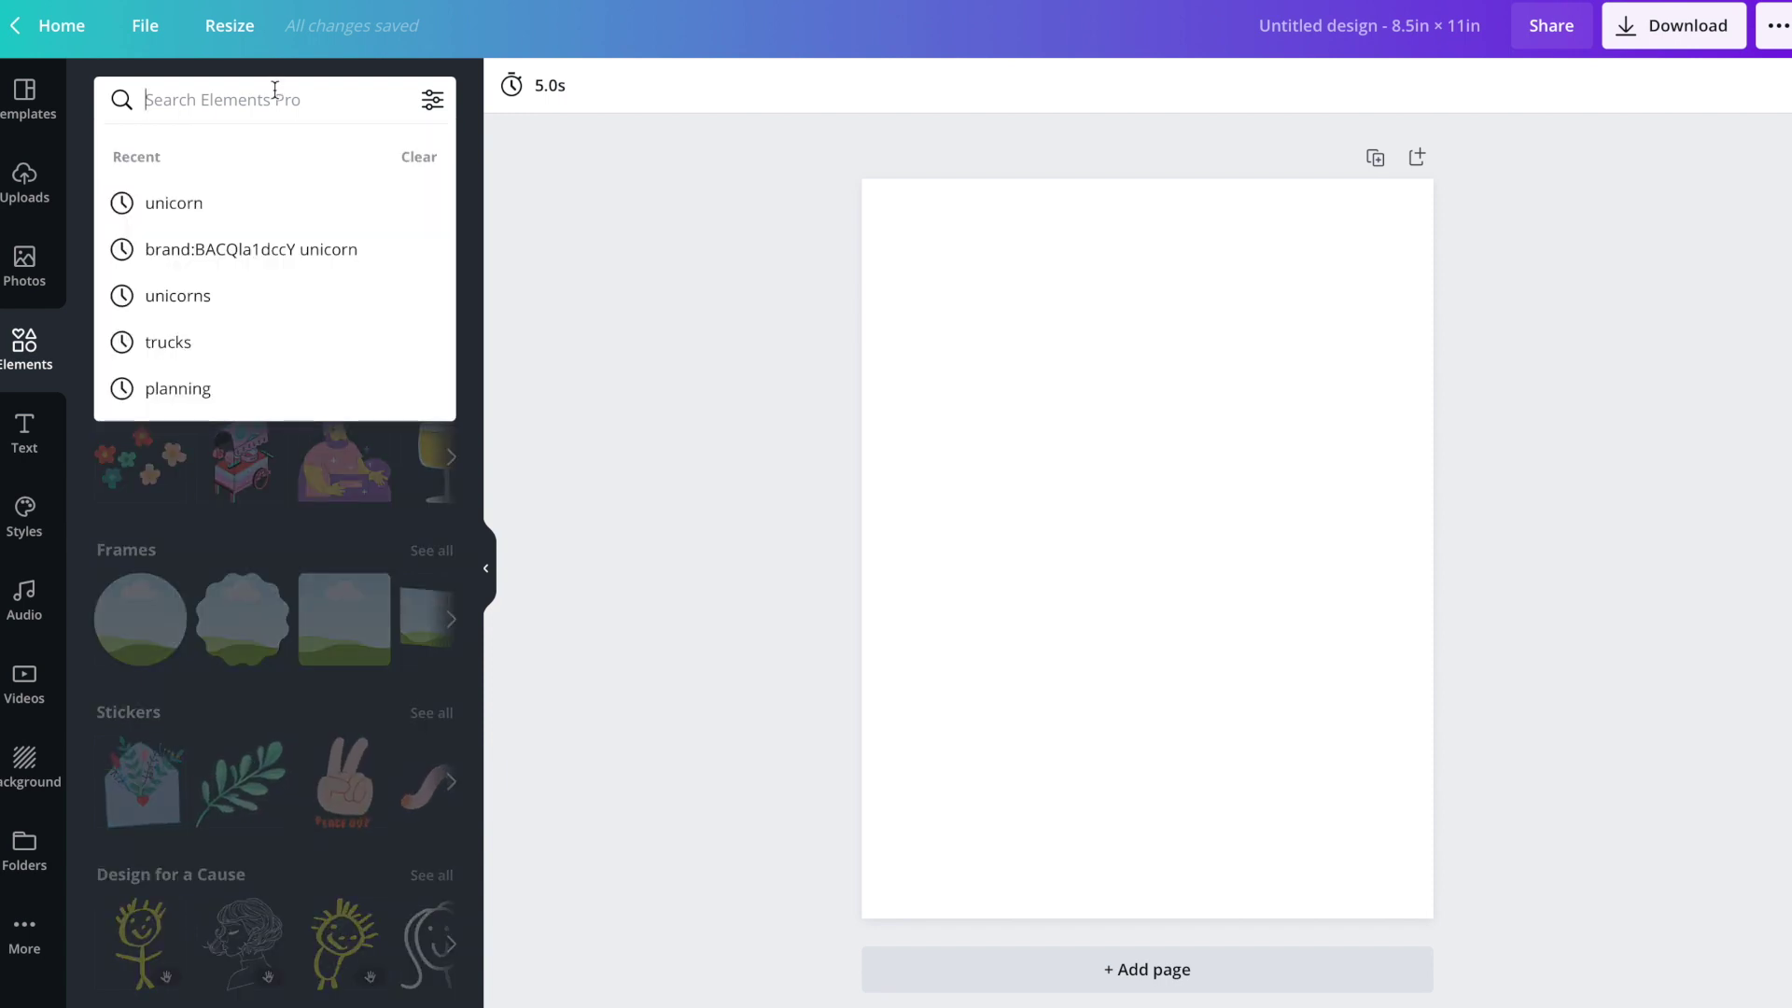
pyautogui.write('unicorn')
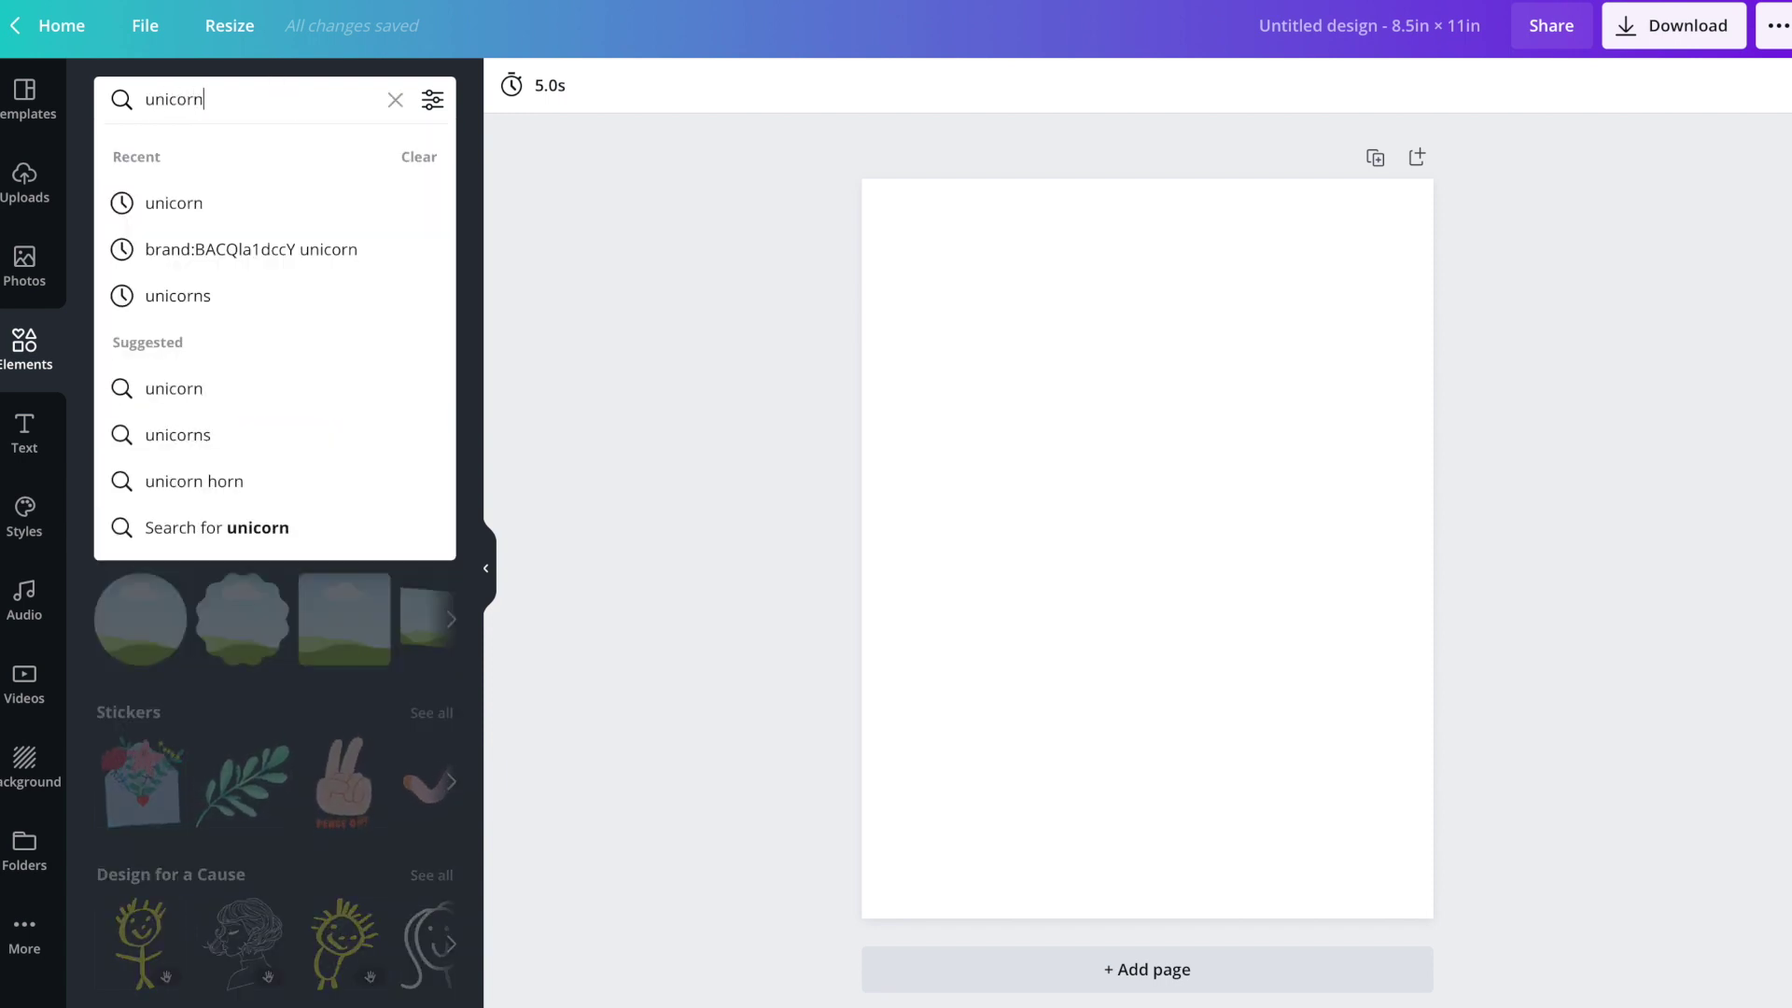
pyautogui.press('Return')
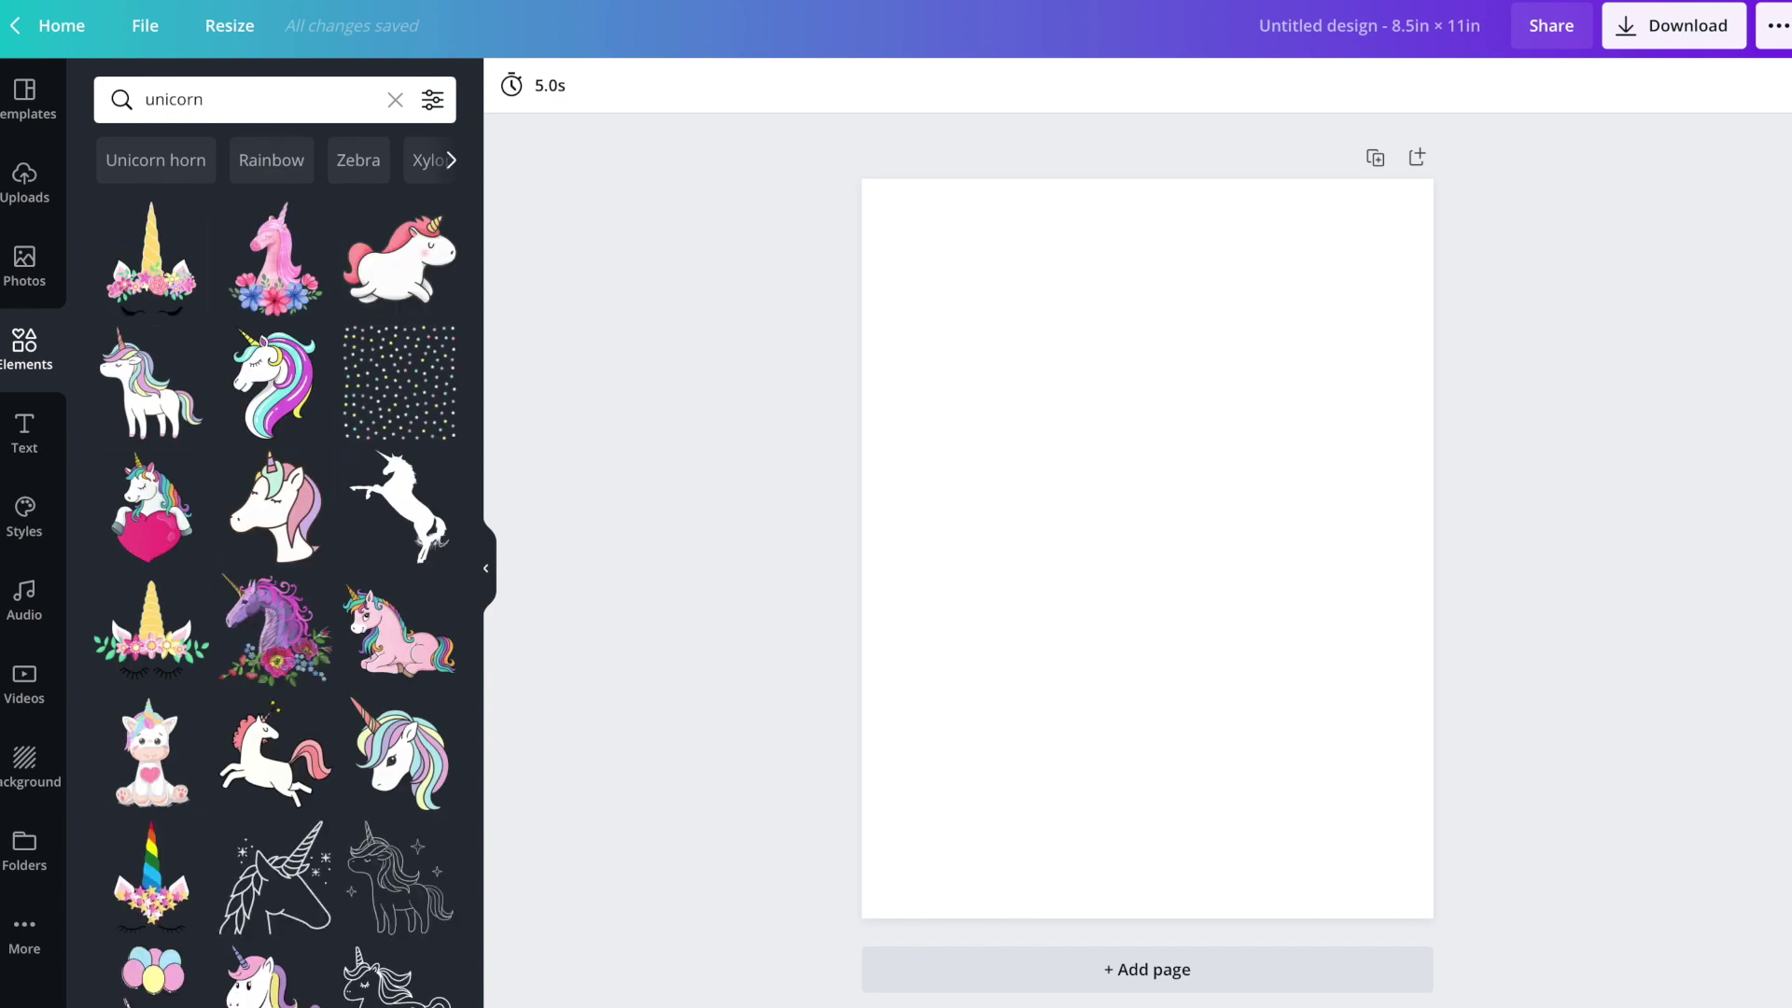
# Step: Add the line-drawn standing unicorn with sparkles from the results to the page
pyautogui.scroll(-2, 370, 435)
pyautogui.scroll(-1, 370, 435)
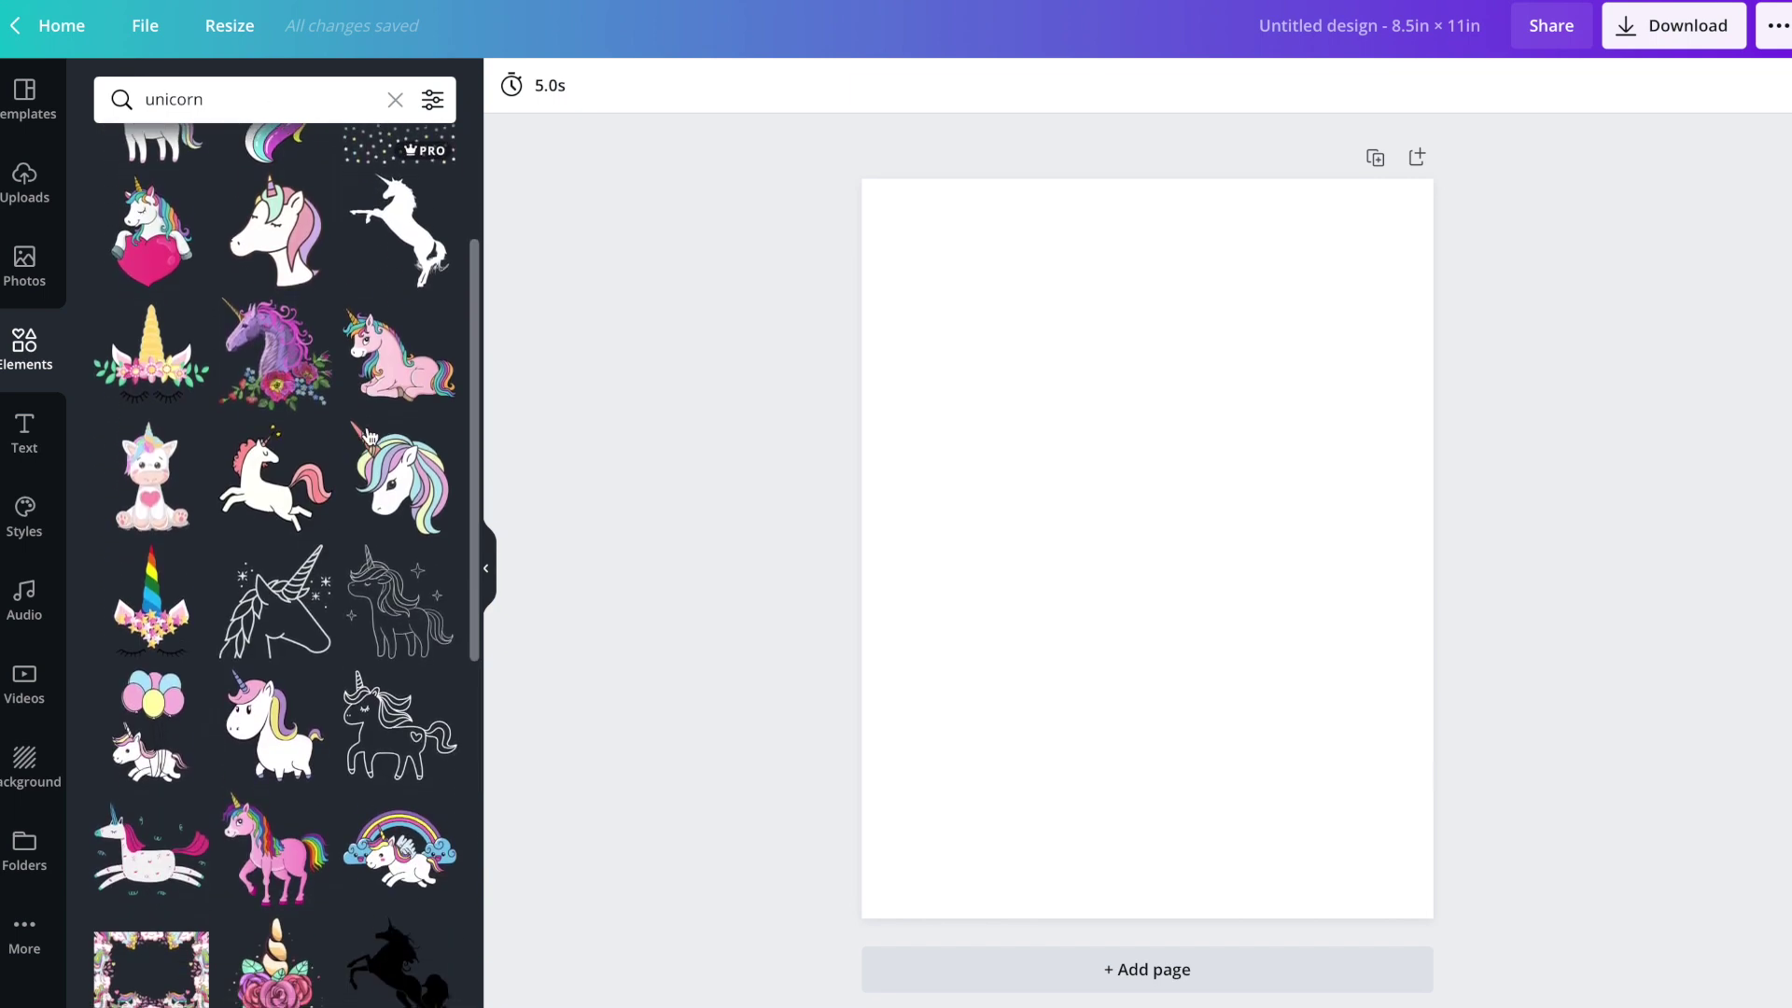
pyautogui.scroll(-5, 370, 434)
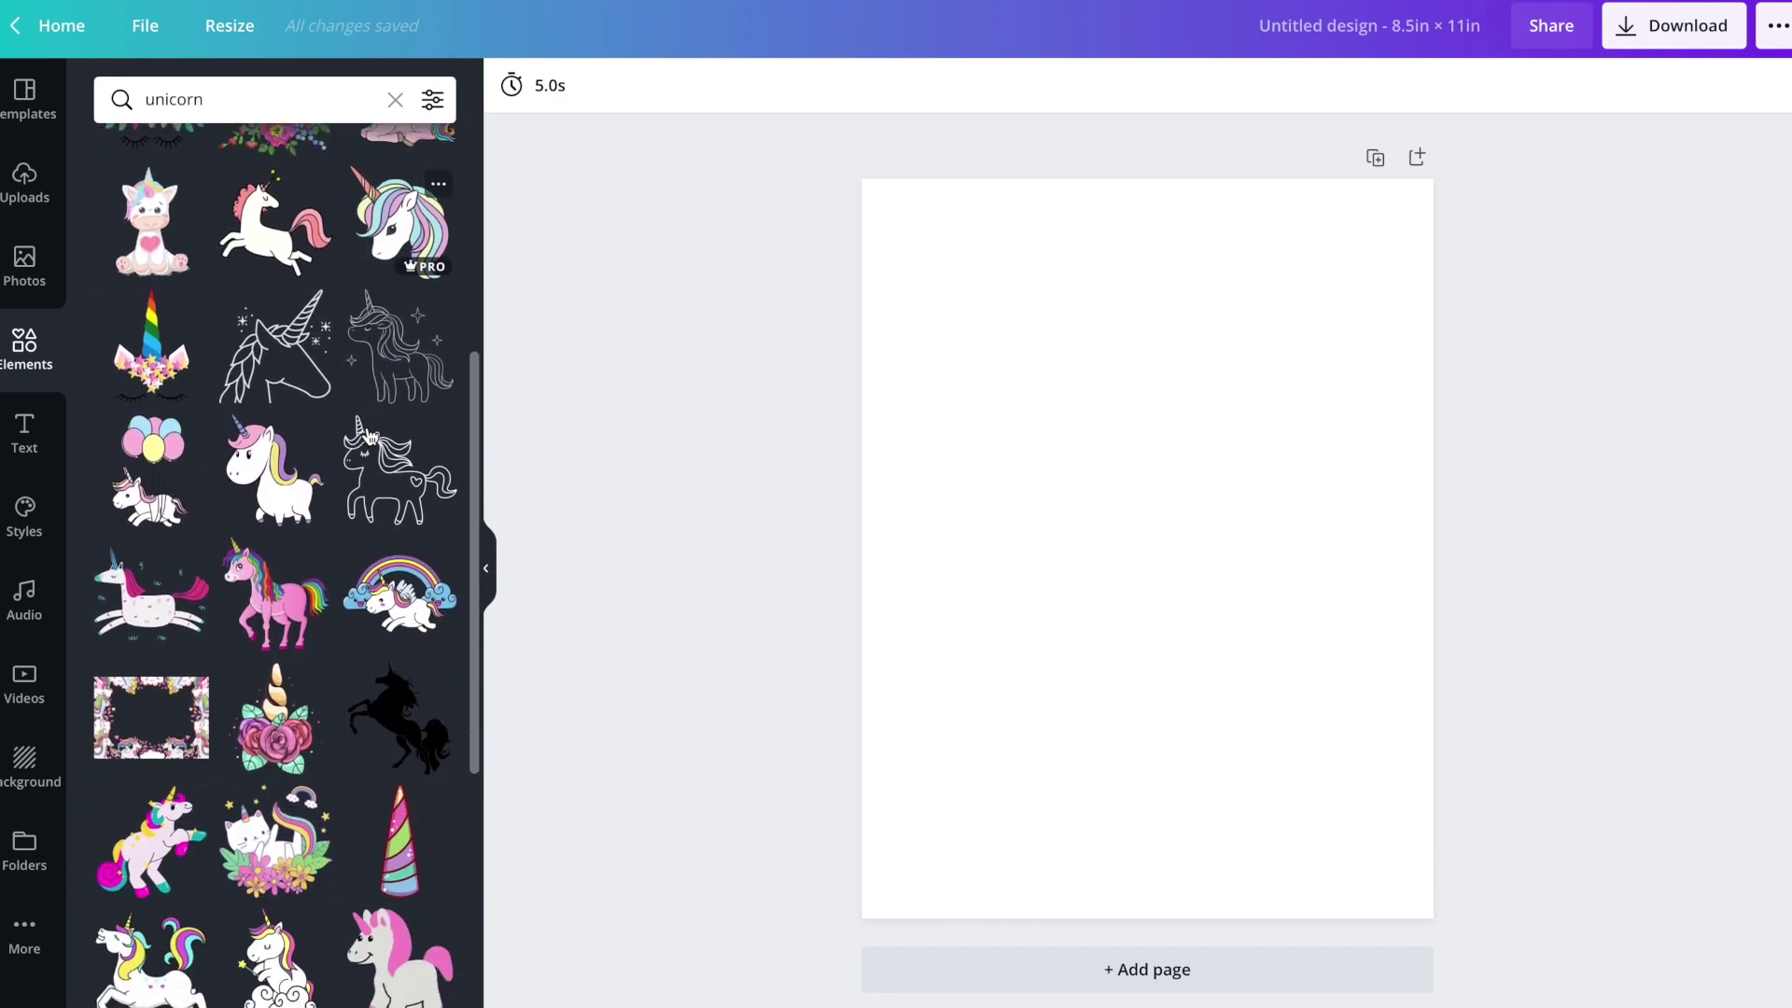
pyautogui.scroll(-1, 371, 435)
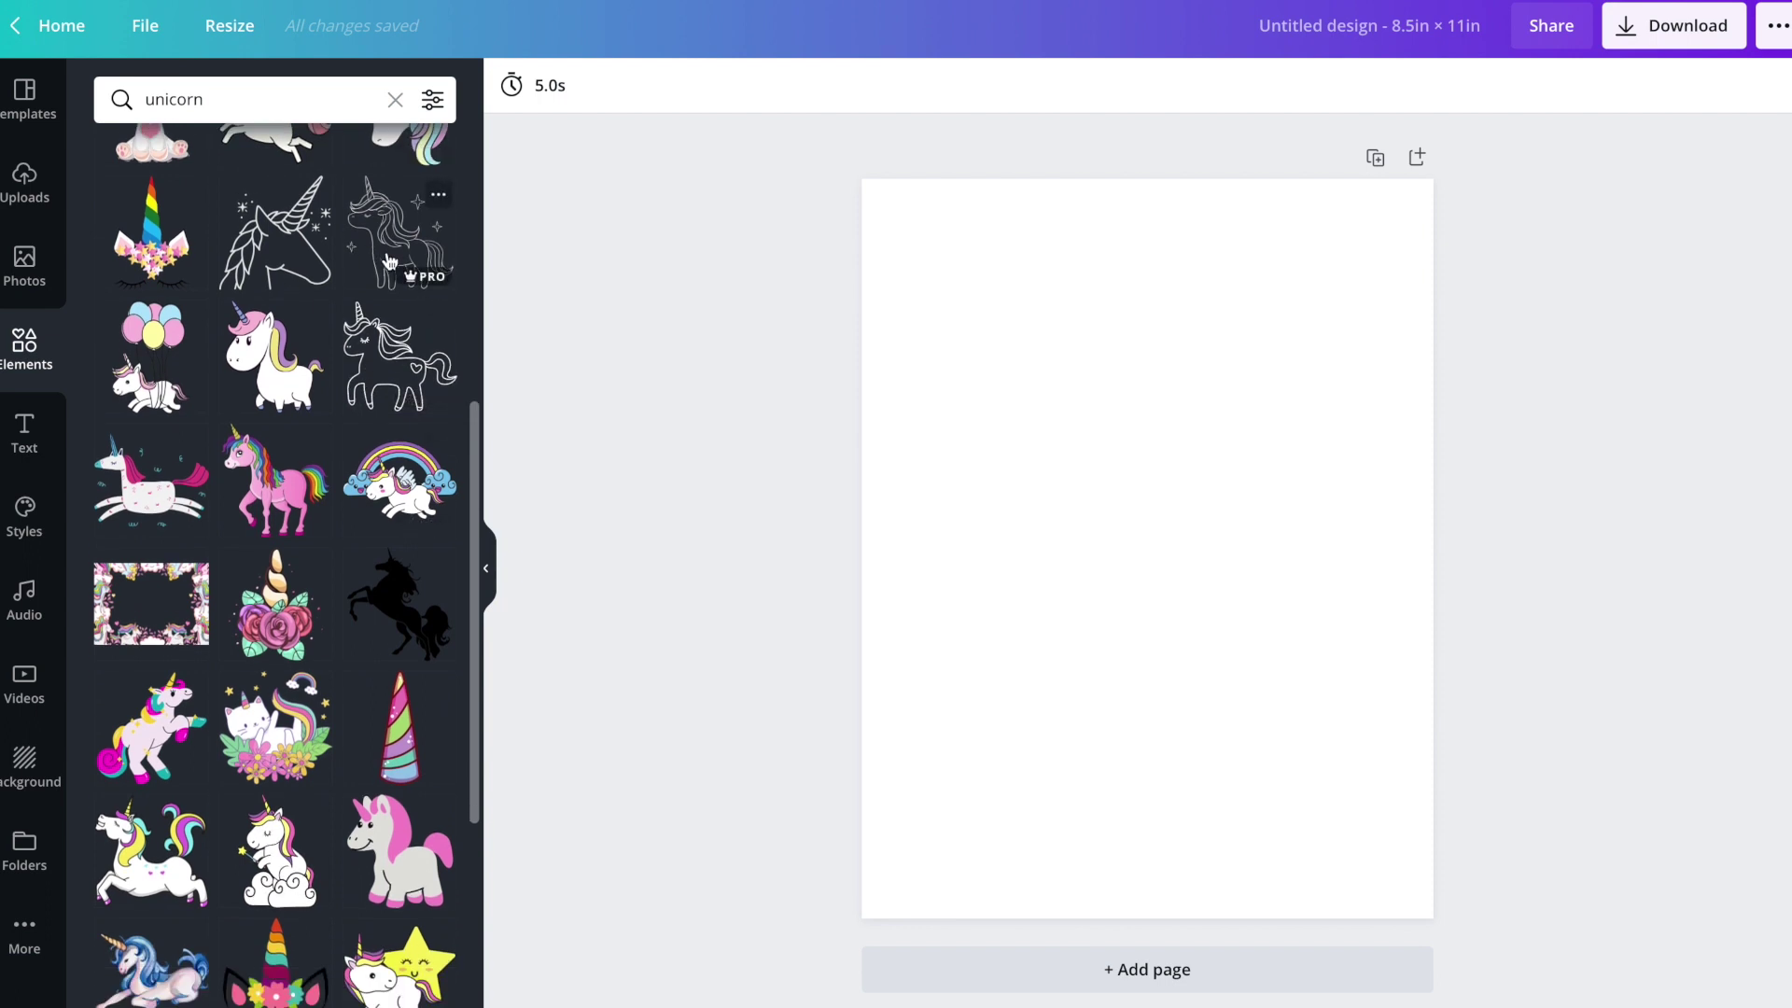
pyautogui.scroll(-14, 390, 260)
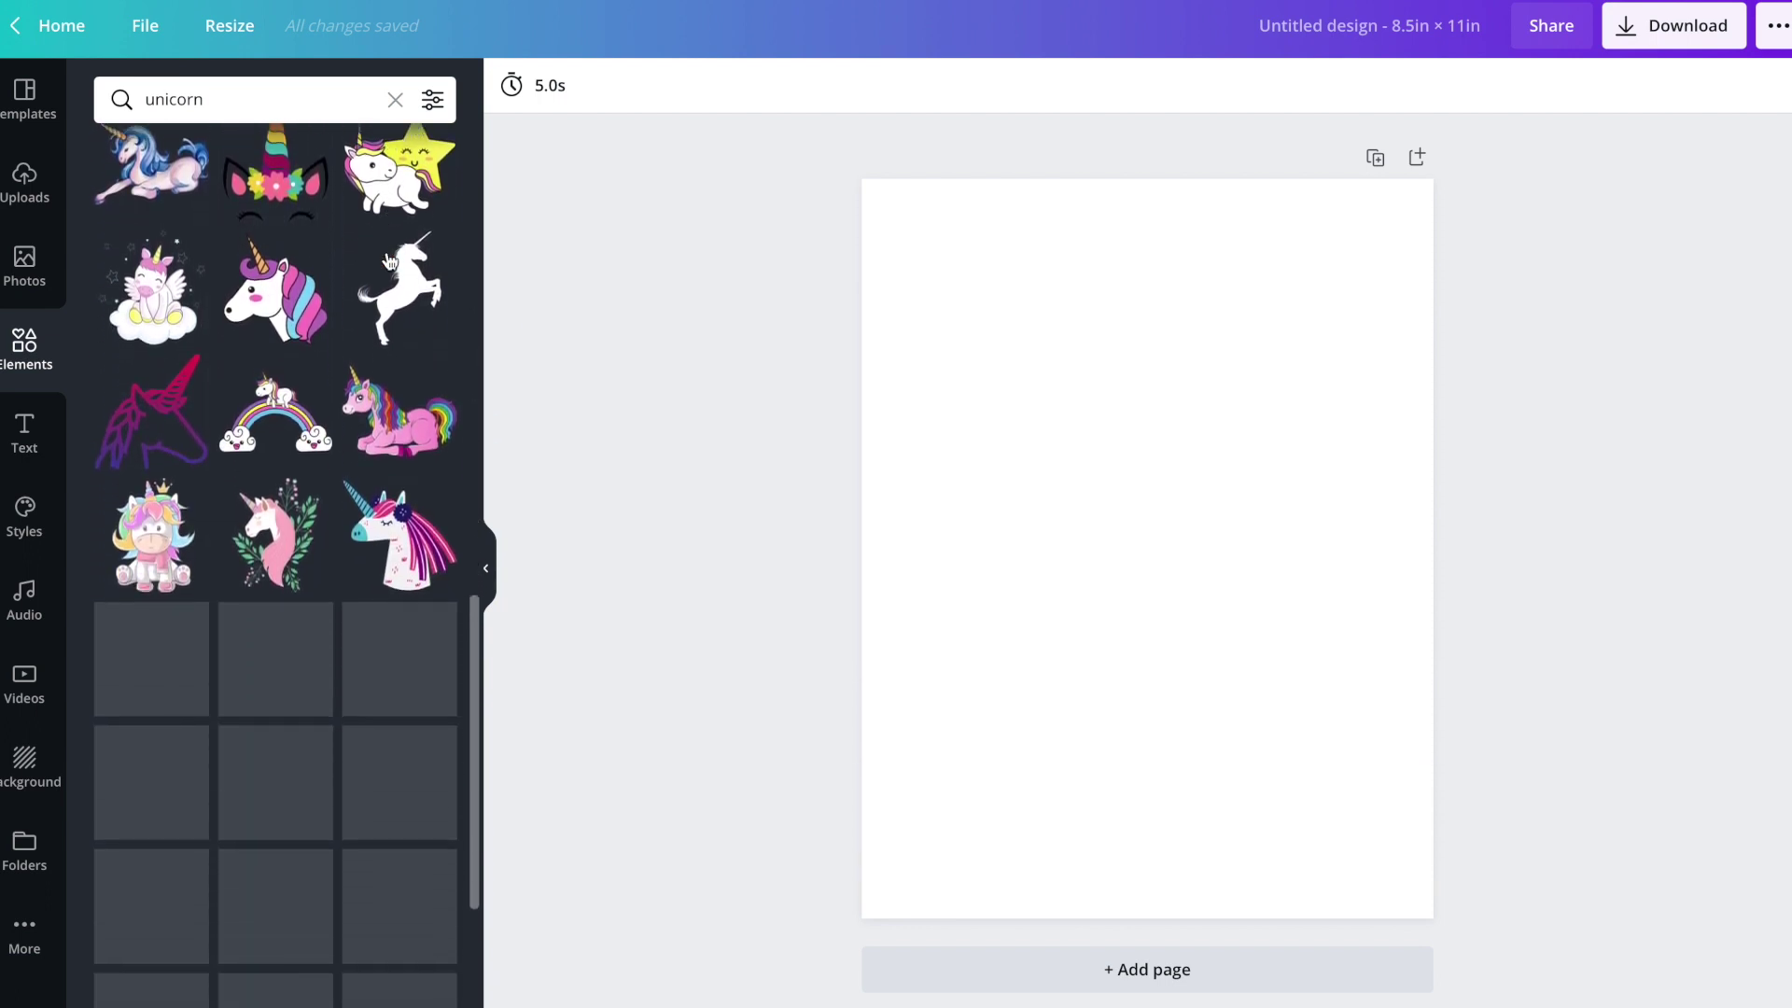
pyautogui.scroll(15, 390, 259)
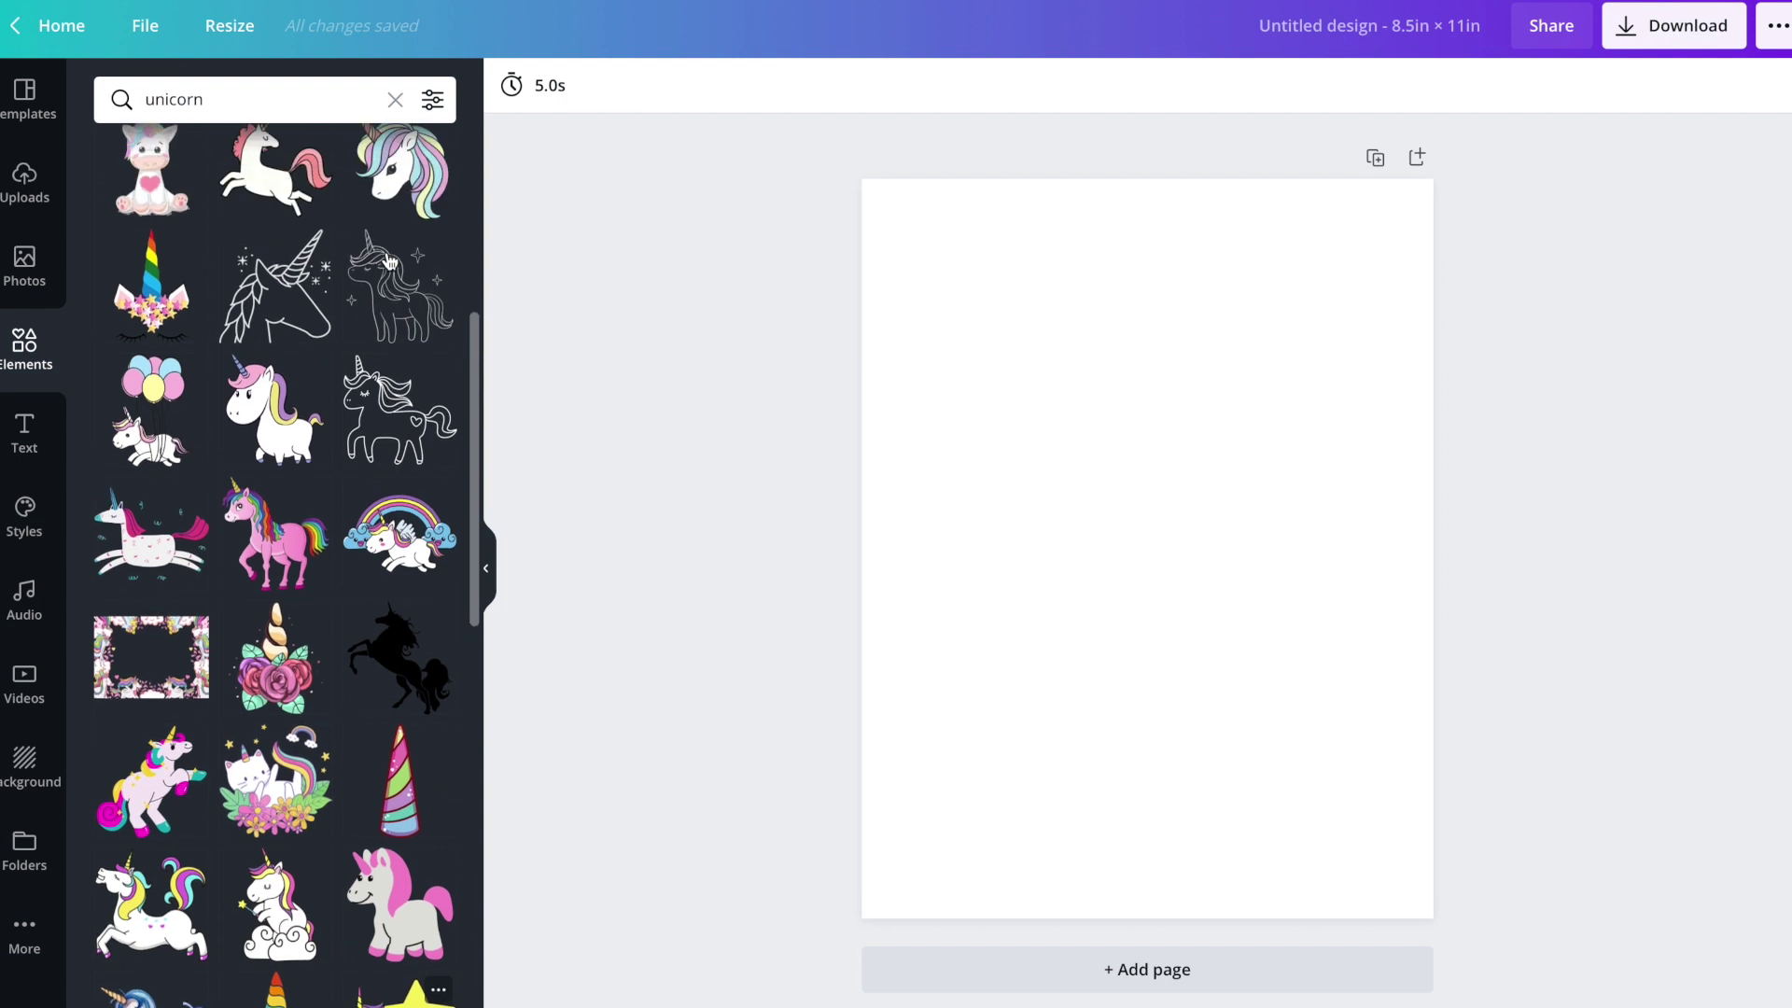
pyautogui.scroll(1, 391, 260)
pyautogui.click(386, 377)
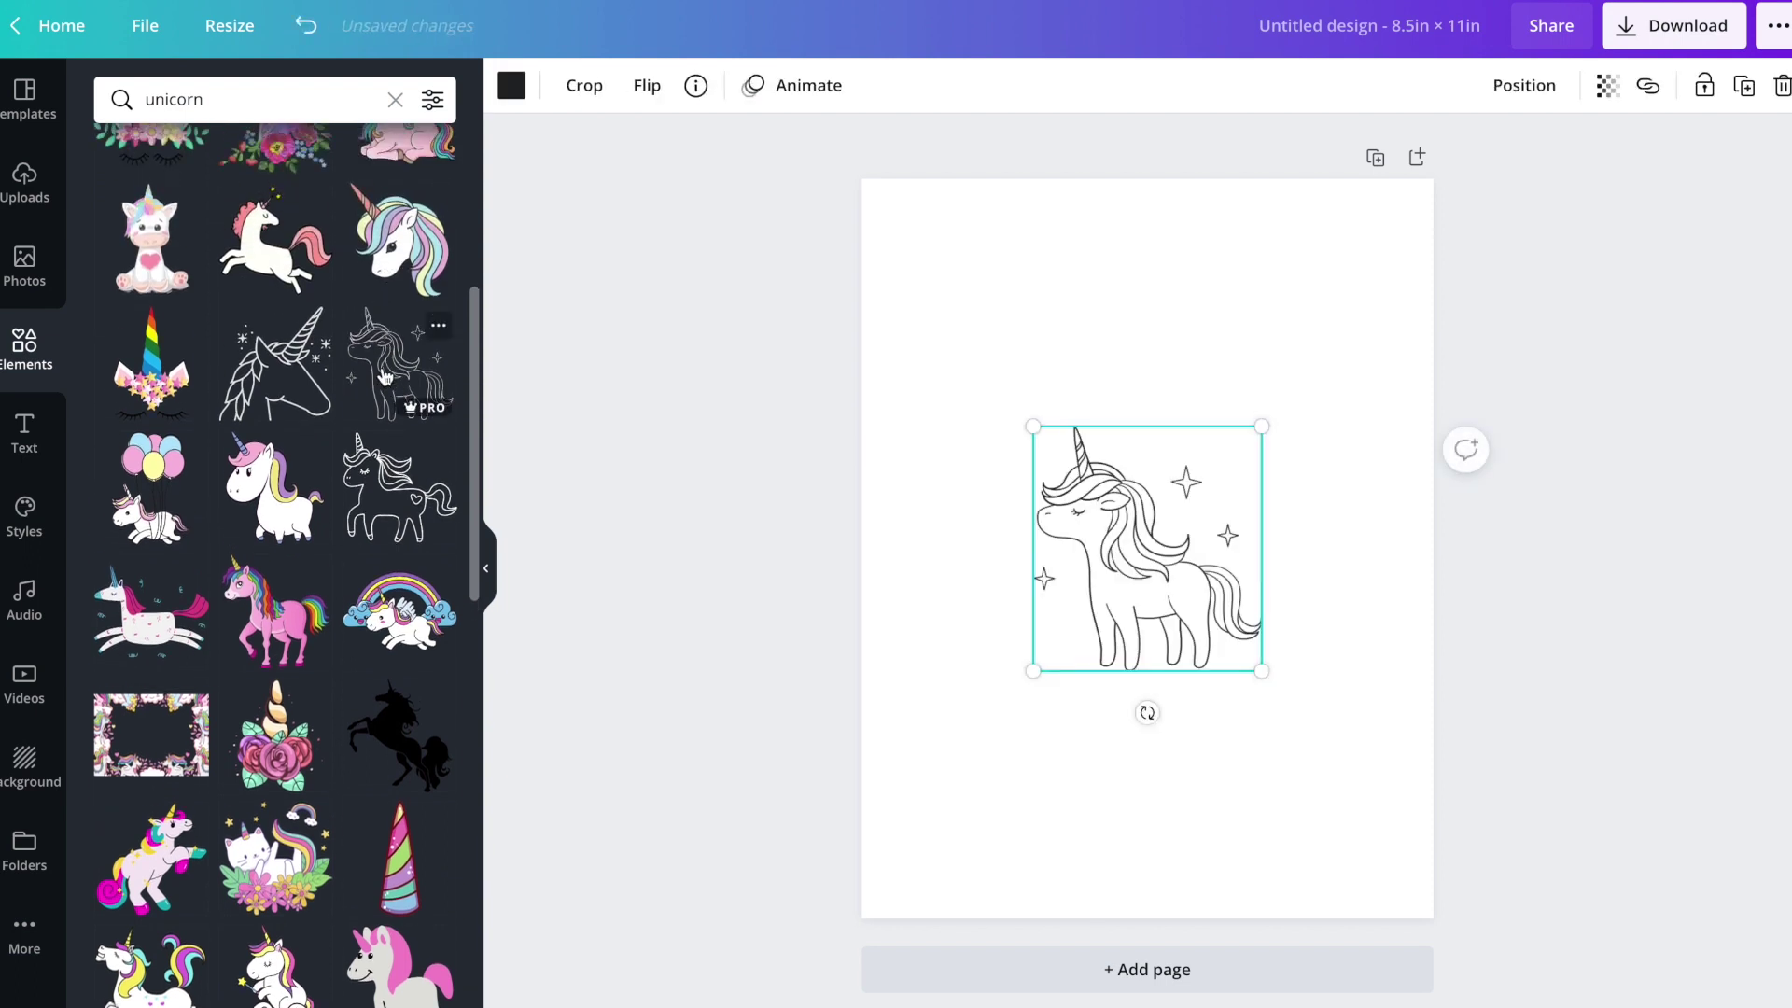
# Step: Open the unicorn graphic's details and search that artist's graphics for 'unicorn'
pyautogui.click(696, 86)
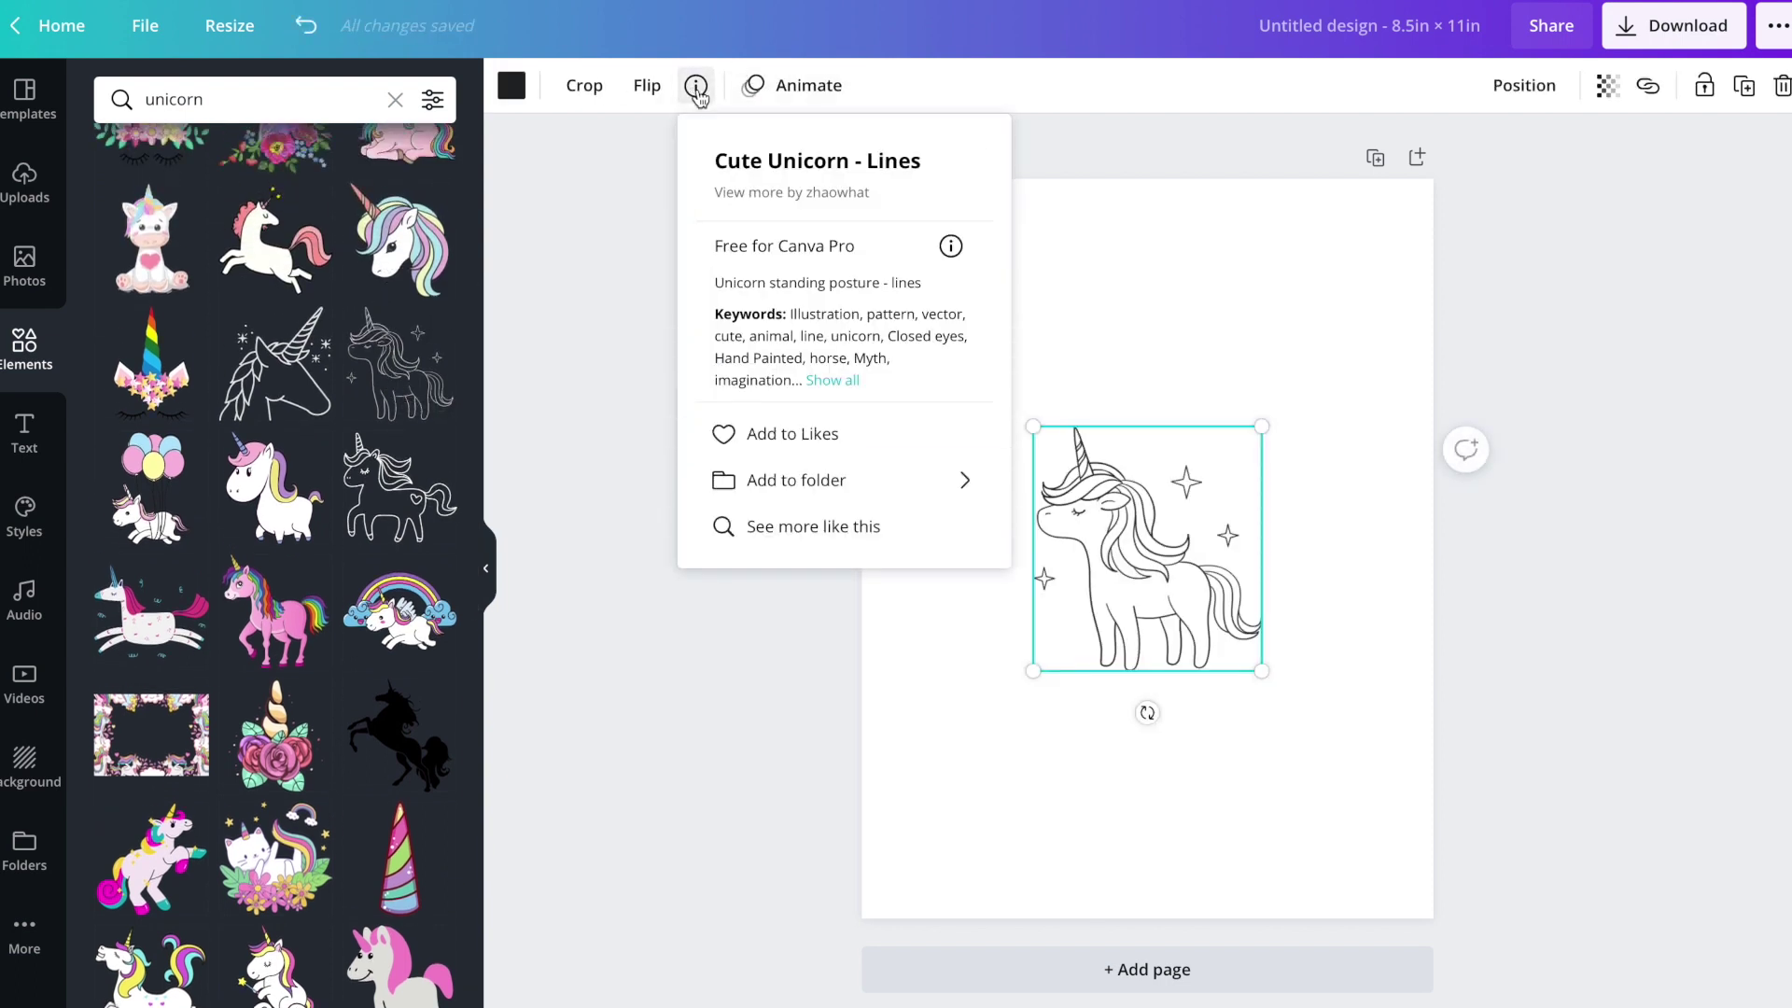
pyautogui.click(813, 202)
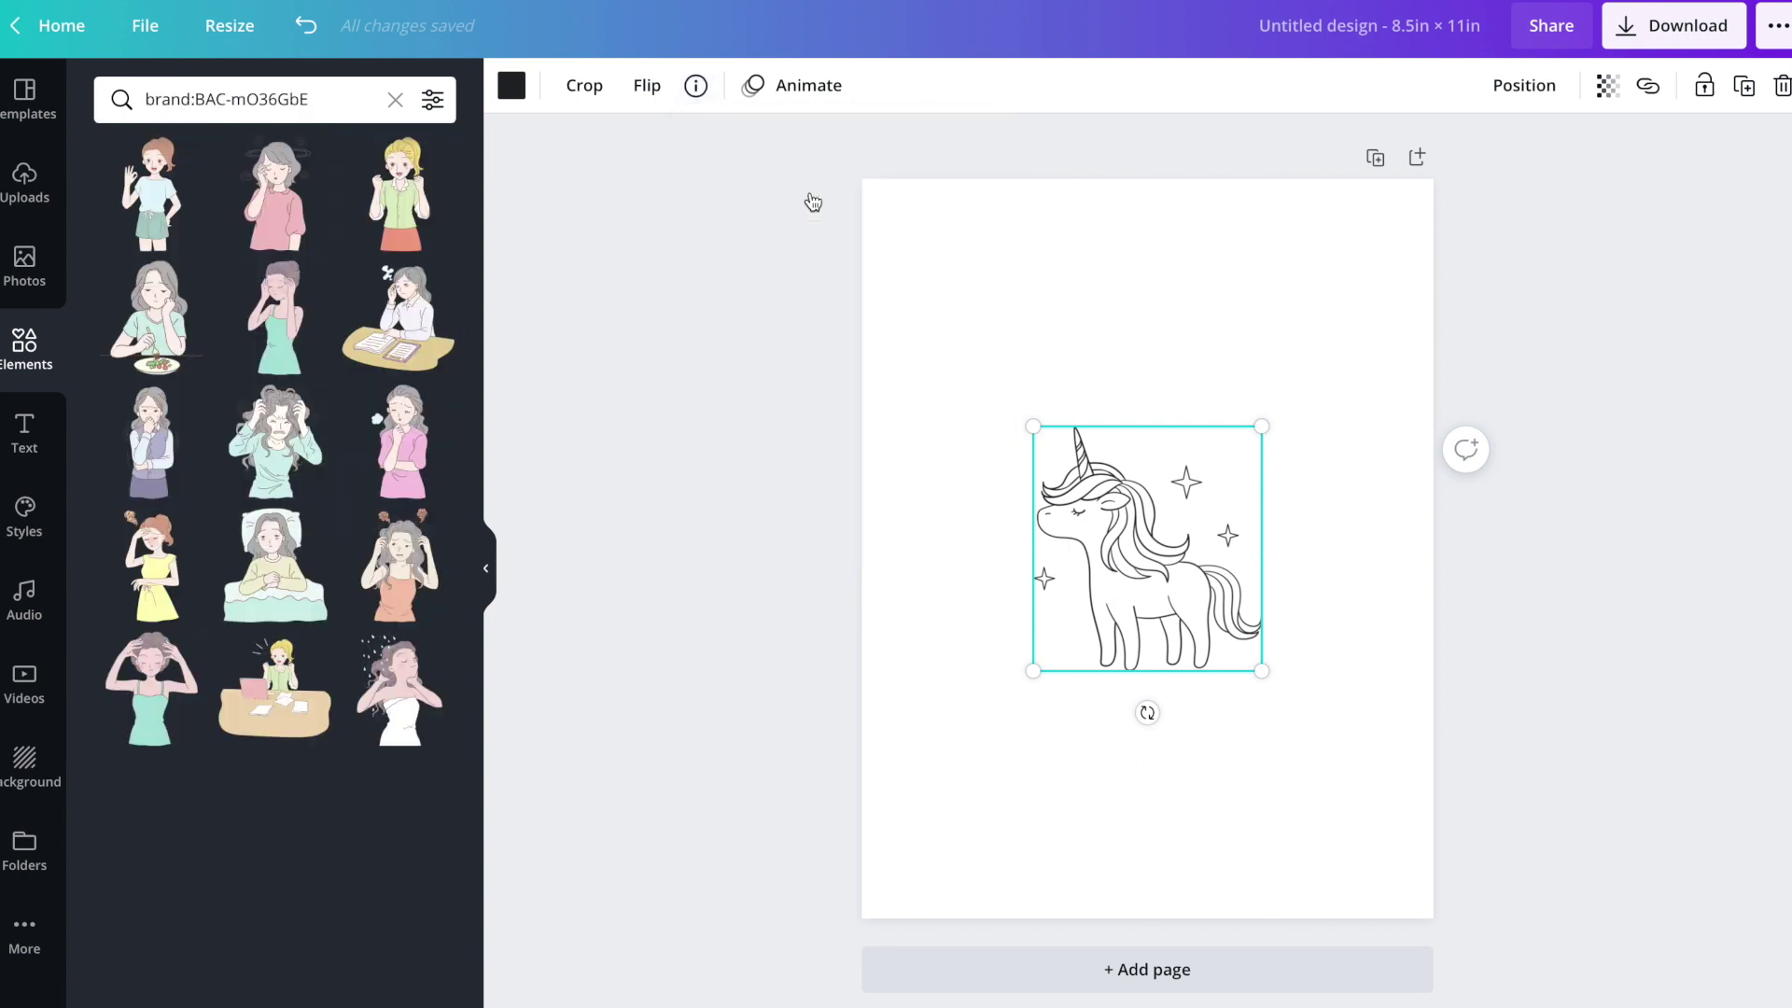
pyautogui.click(362, 106)
pyautogui.write('unc')
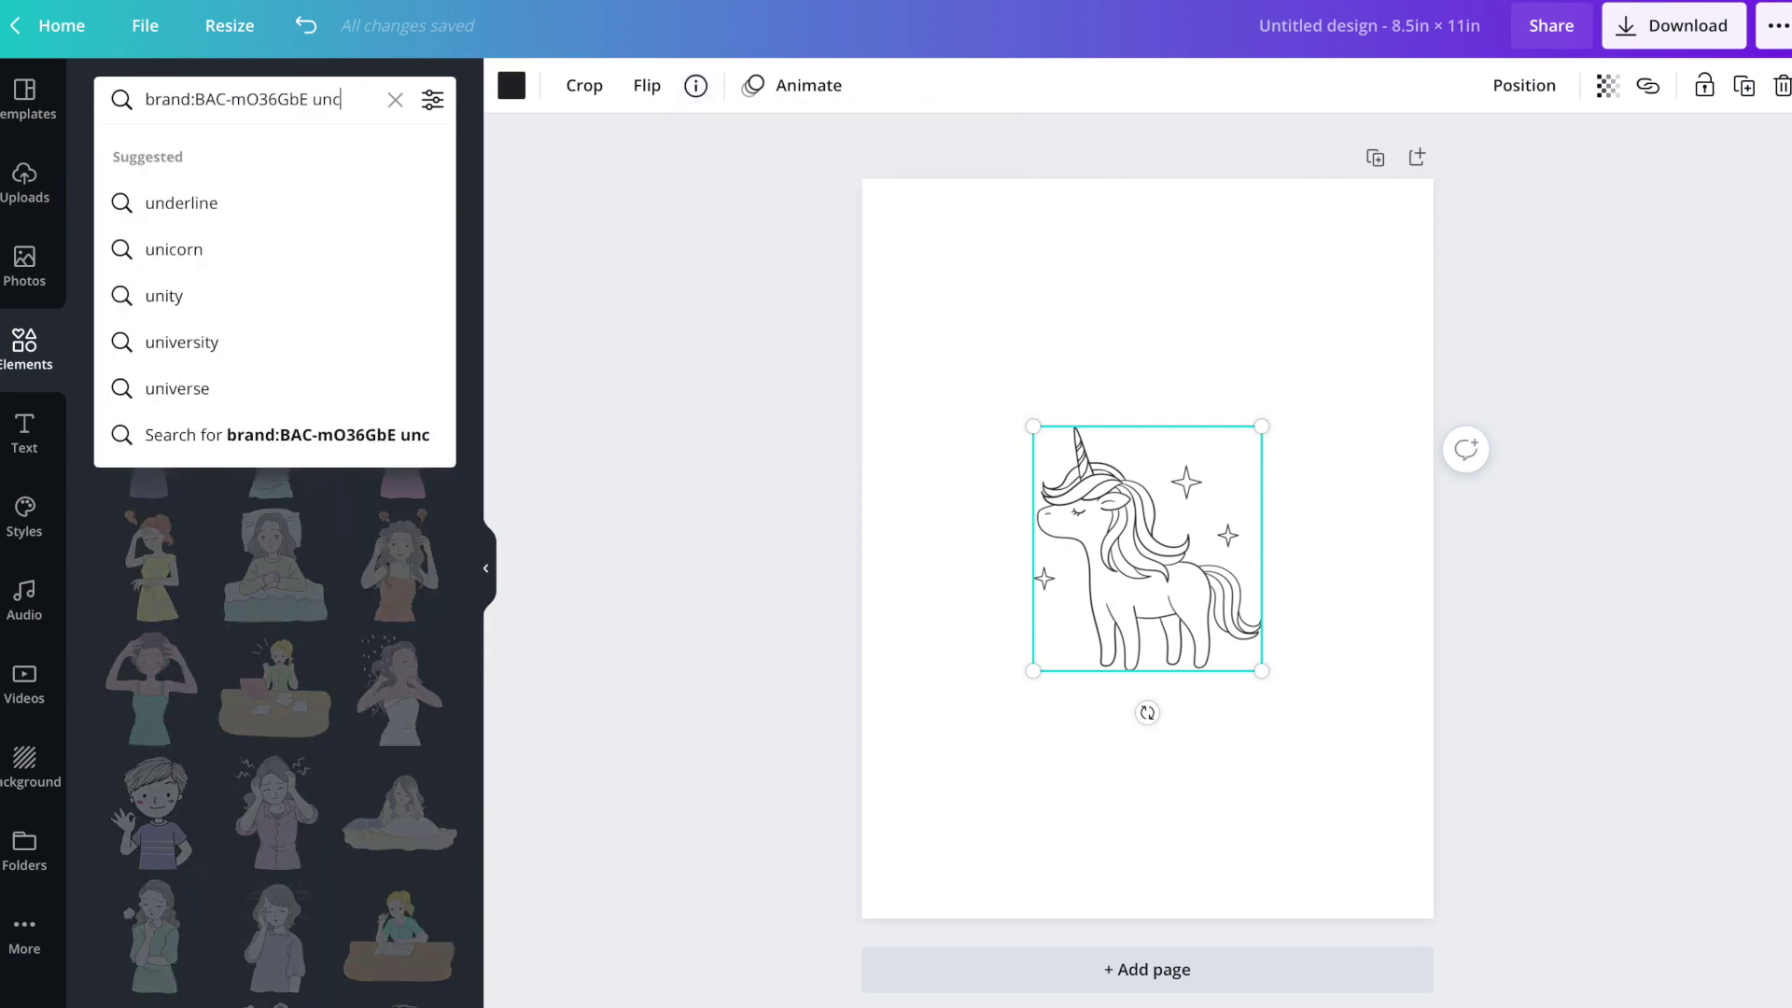
pyautogui.press('BackSpace')
pyautogui.press('BackSpace')
pyautogui.press('BackSpace')
pyautogui.write('icorn')
pyautogui.press('Return')
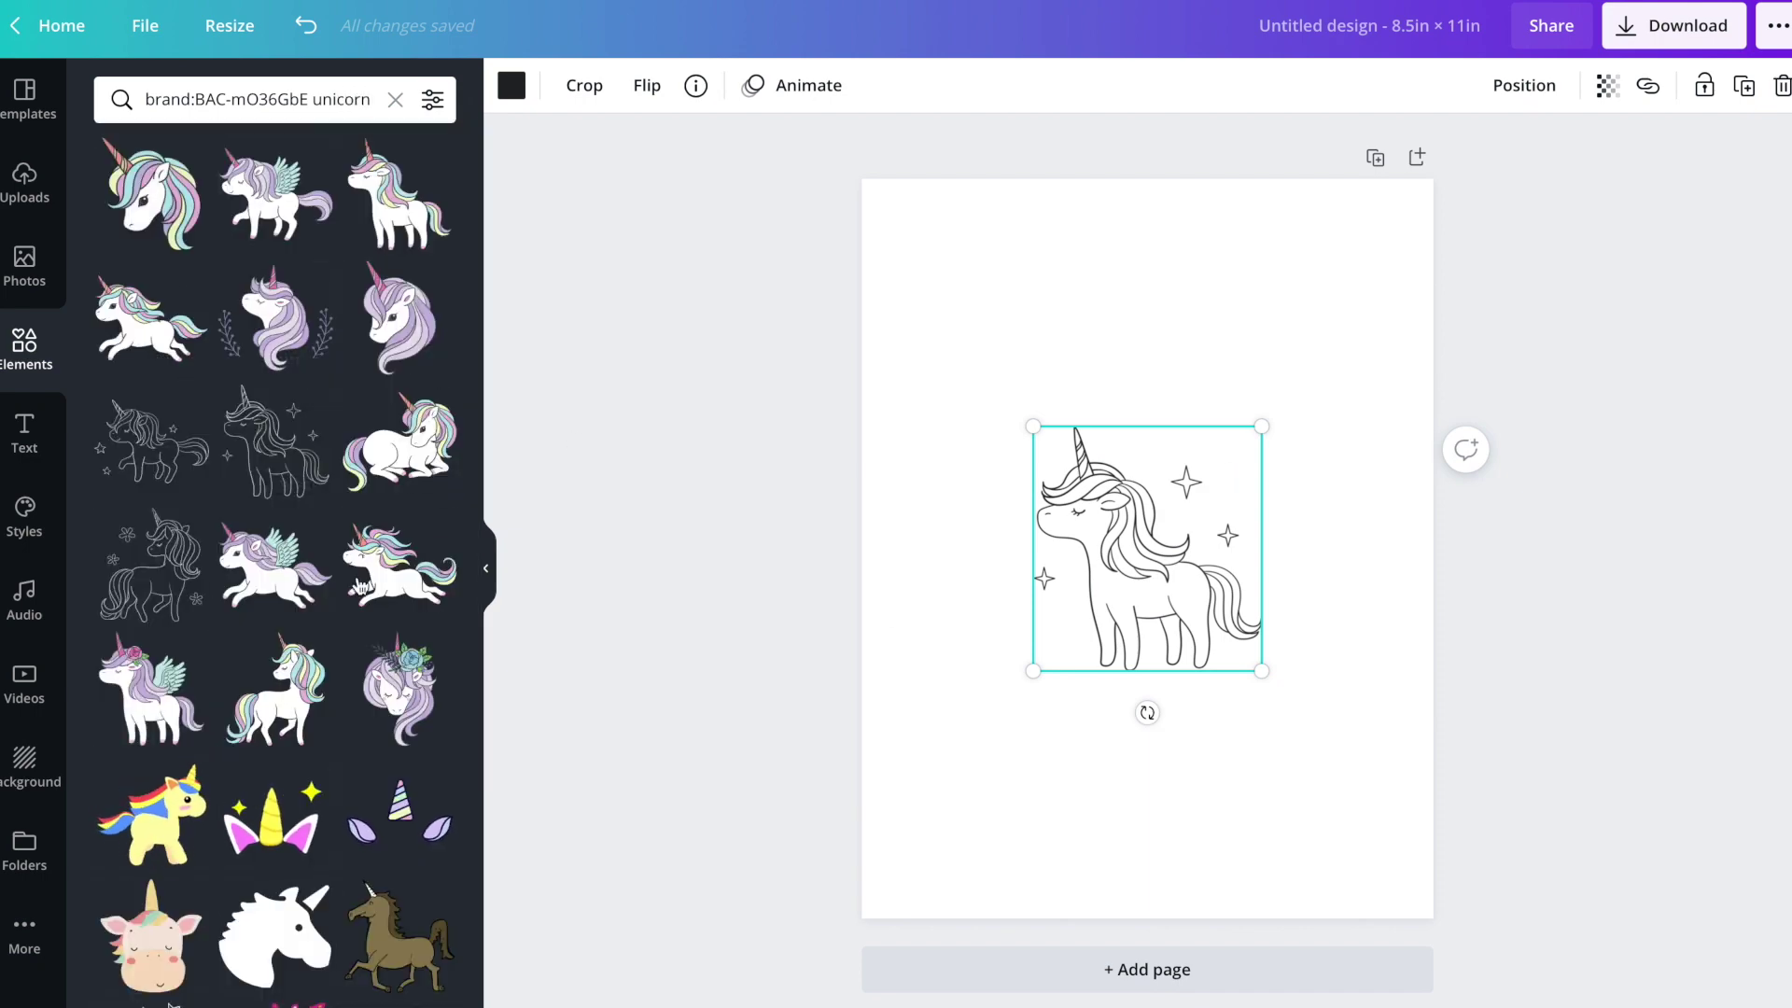
# Step: Browse the artist's unicorn results, then clear the search query
pyautogui.scroll(-5, 275, 583)
pyautogui.scroll(-1, 275, 583)
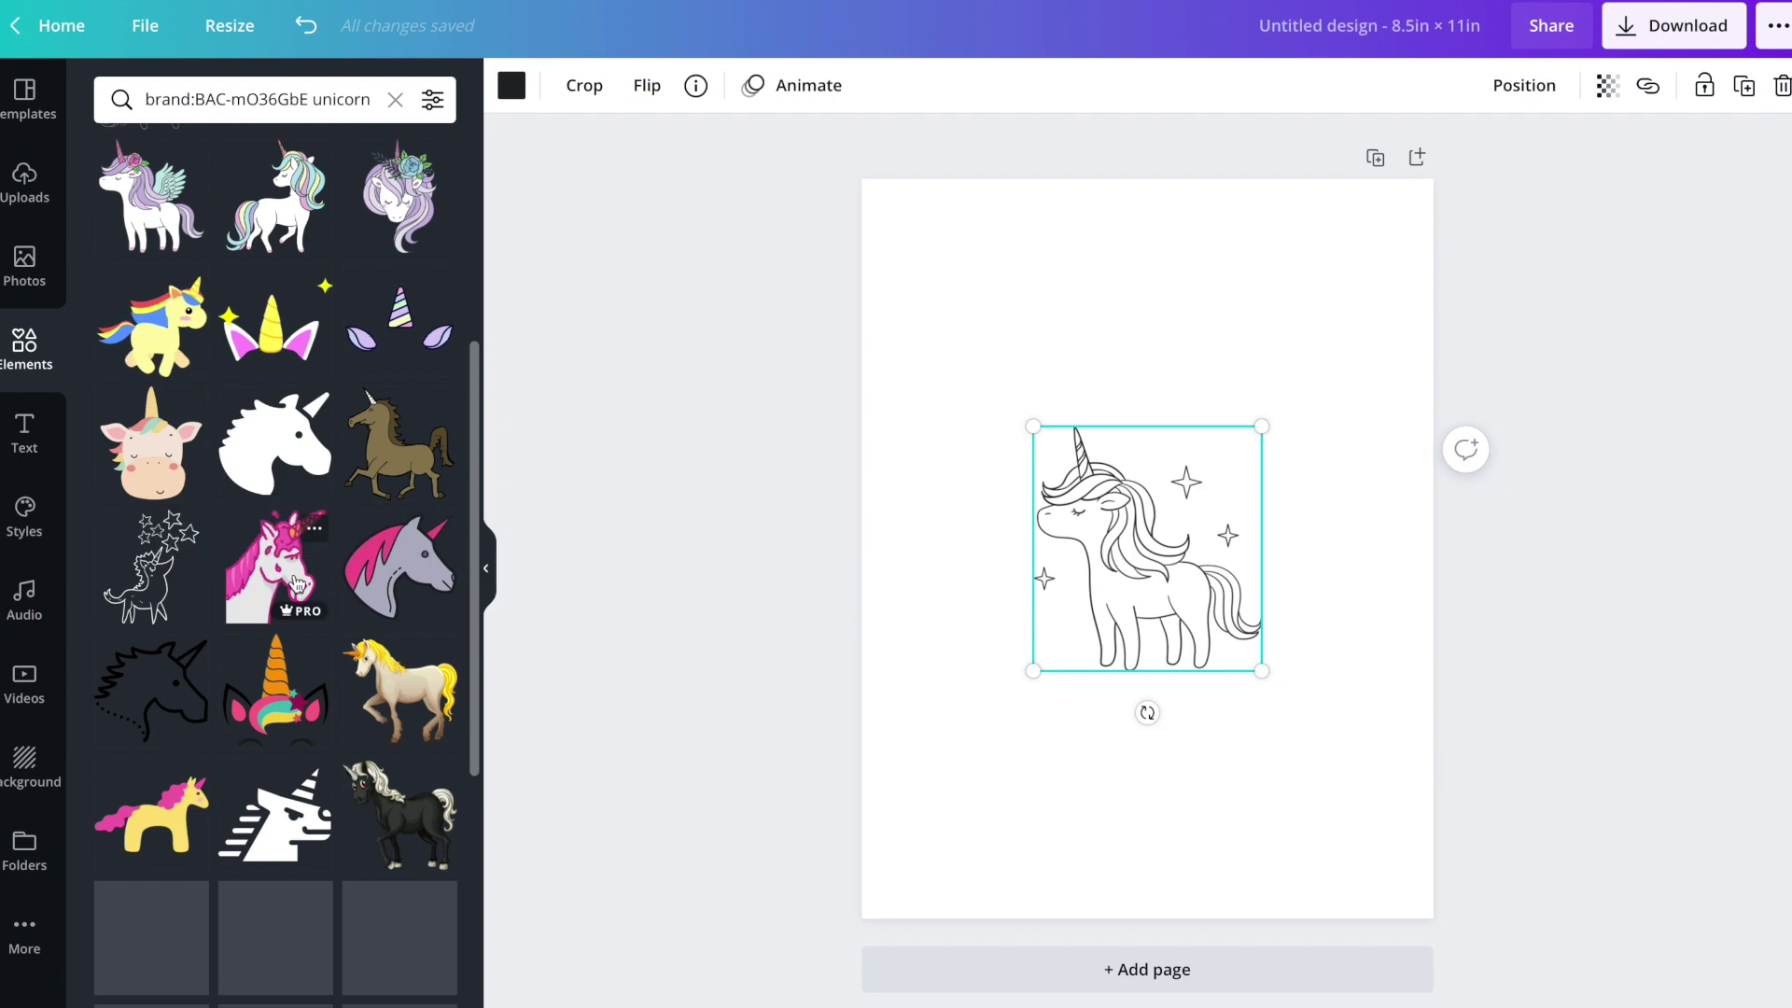
pyautogui.scroll(-2, 417, 588)
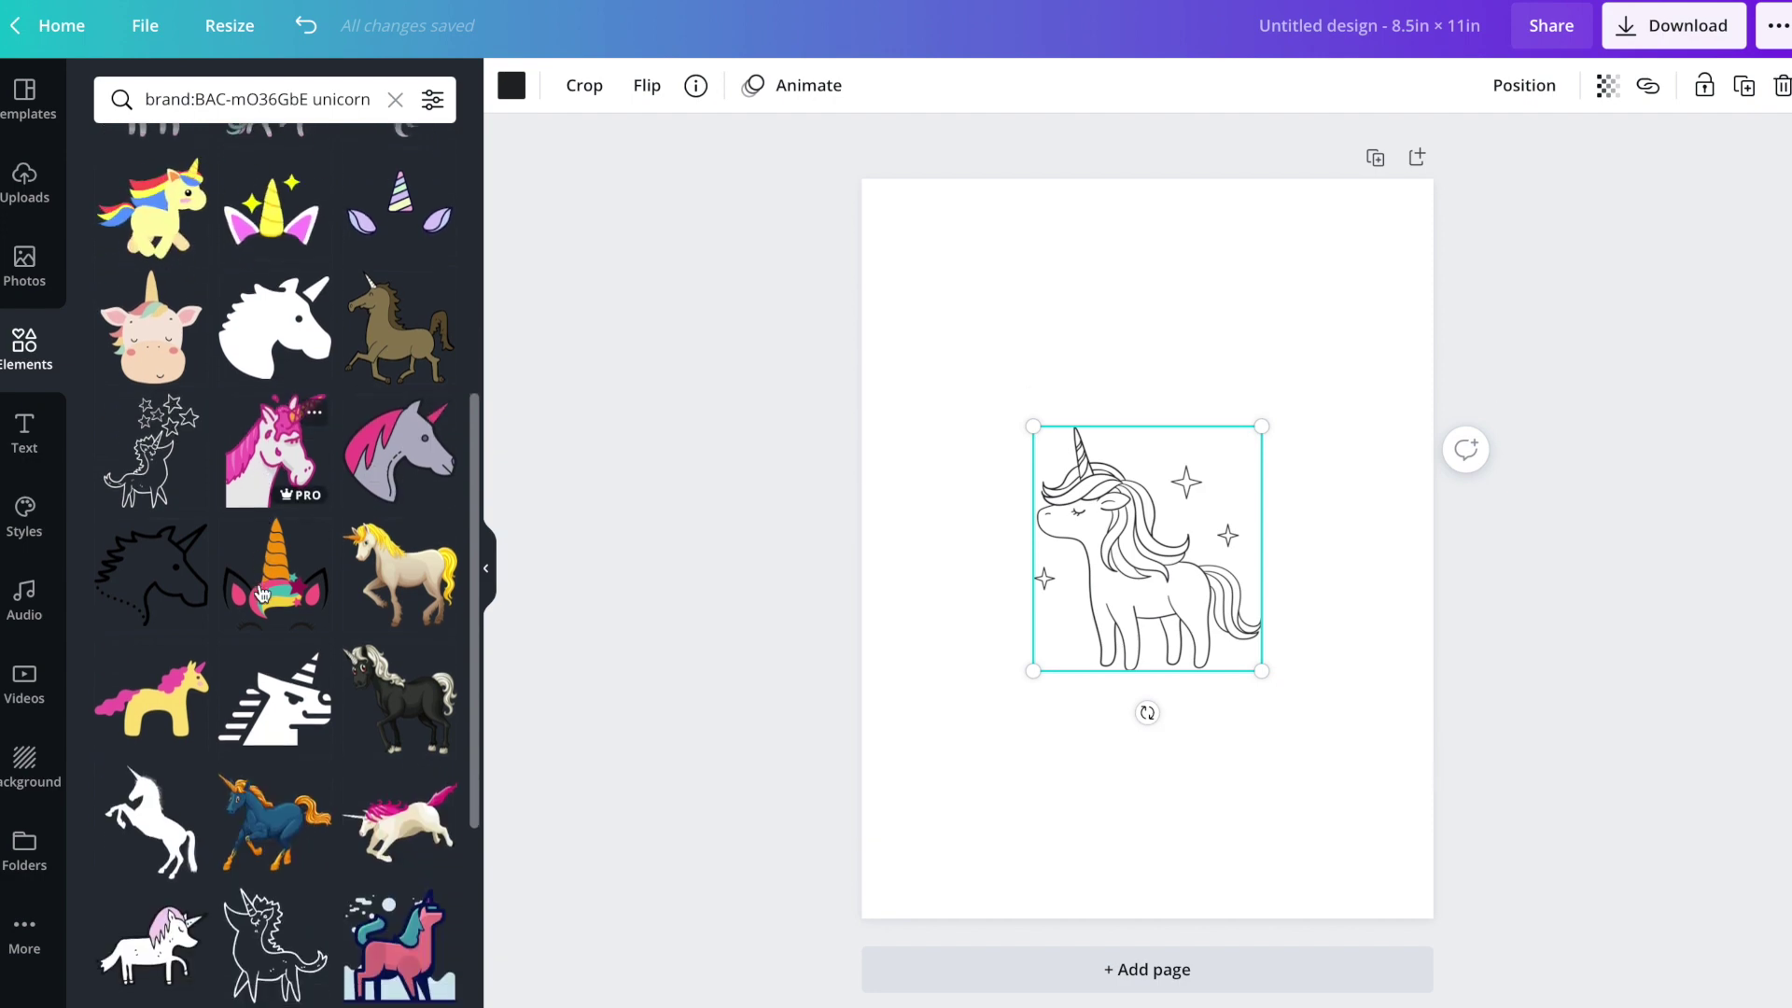
pyautogui.scroll(-2, 263, 595)
pyautogui.scroll(-7, 263, 594)
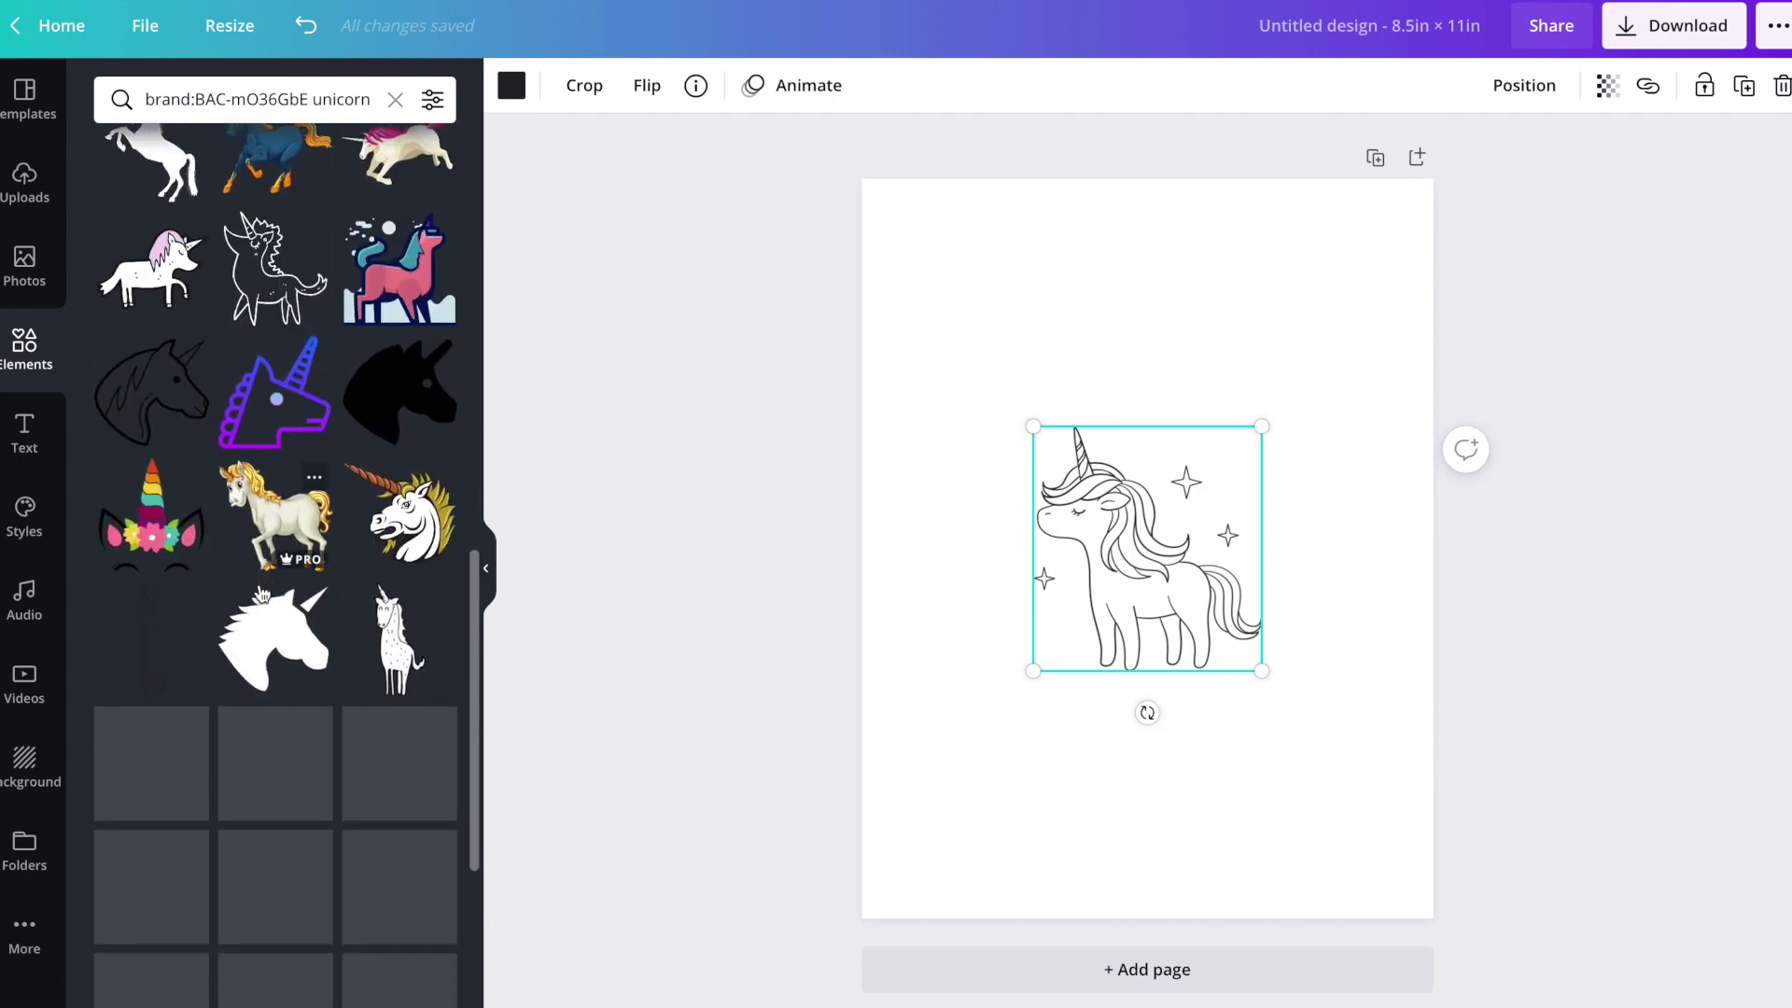
pyautogui.scroll(-1, 260, 585)
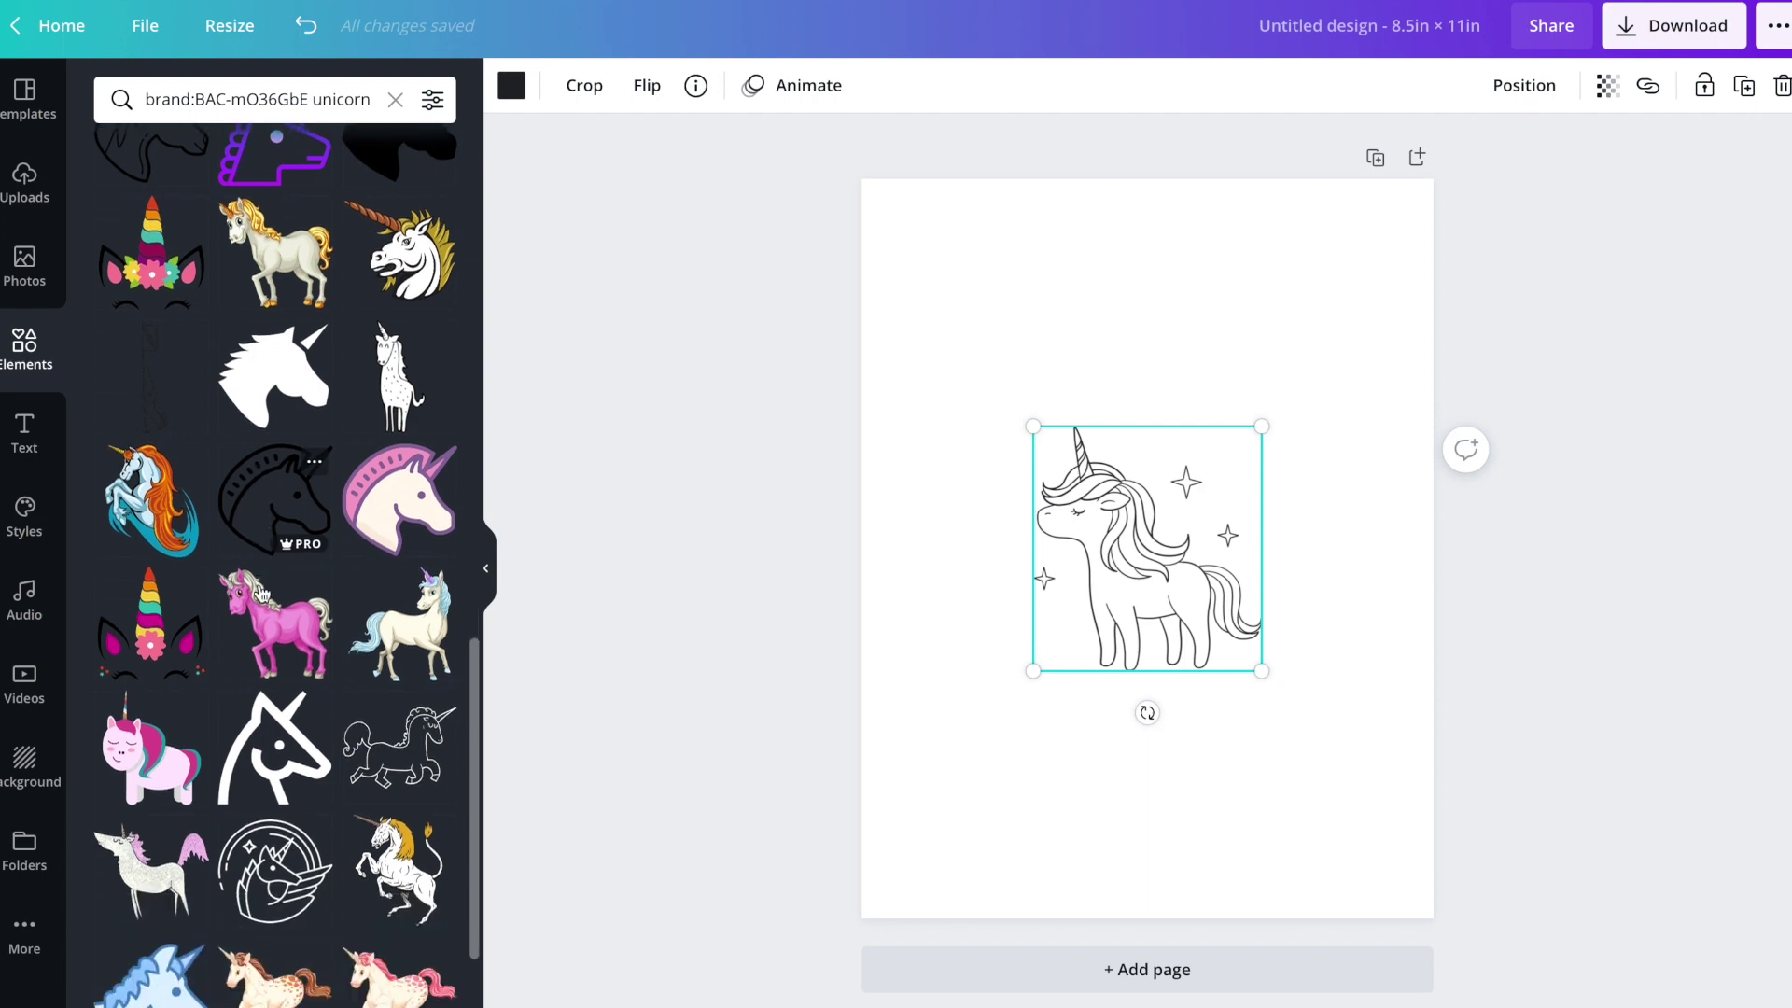
pyautogui.scroll(3, 263, 594)
pyautogui.scroll(8, 262, 595)
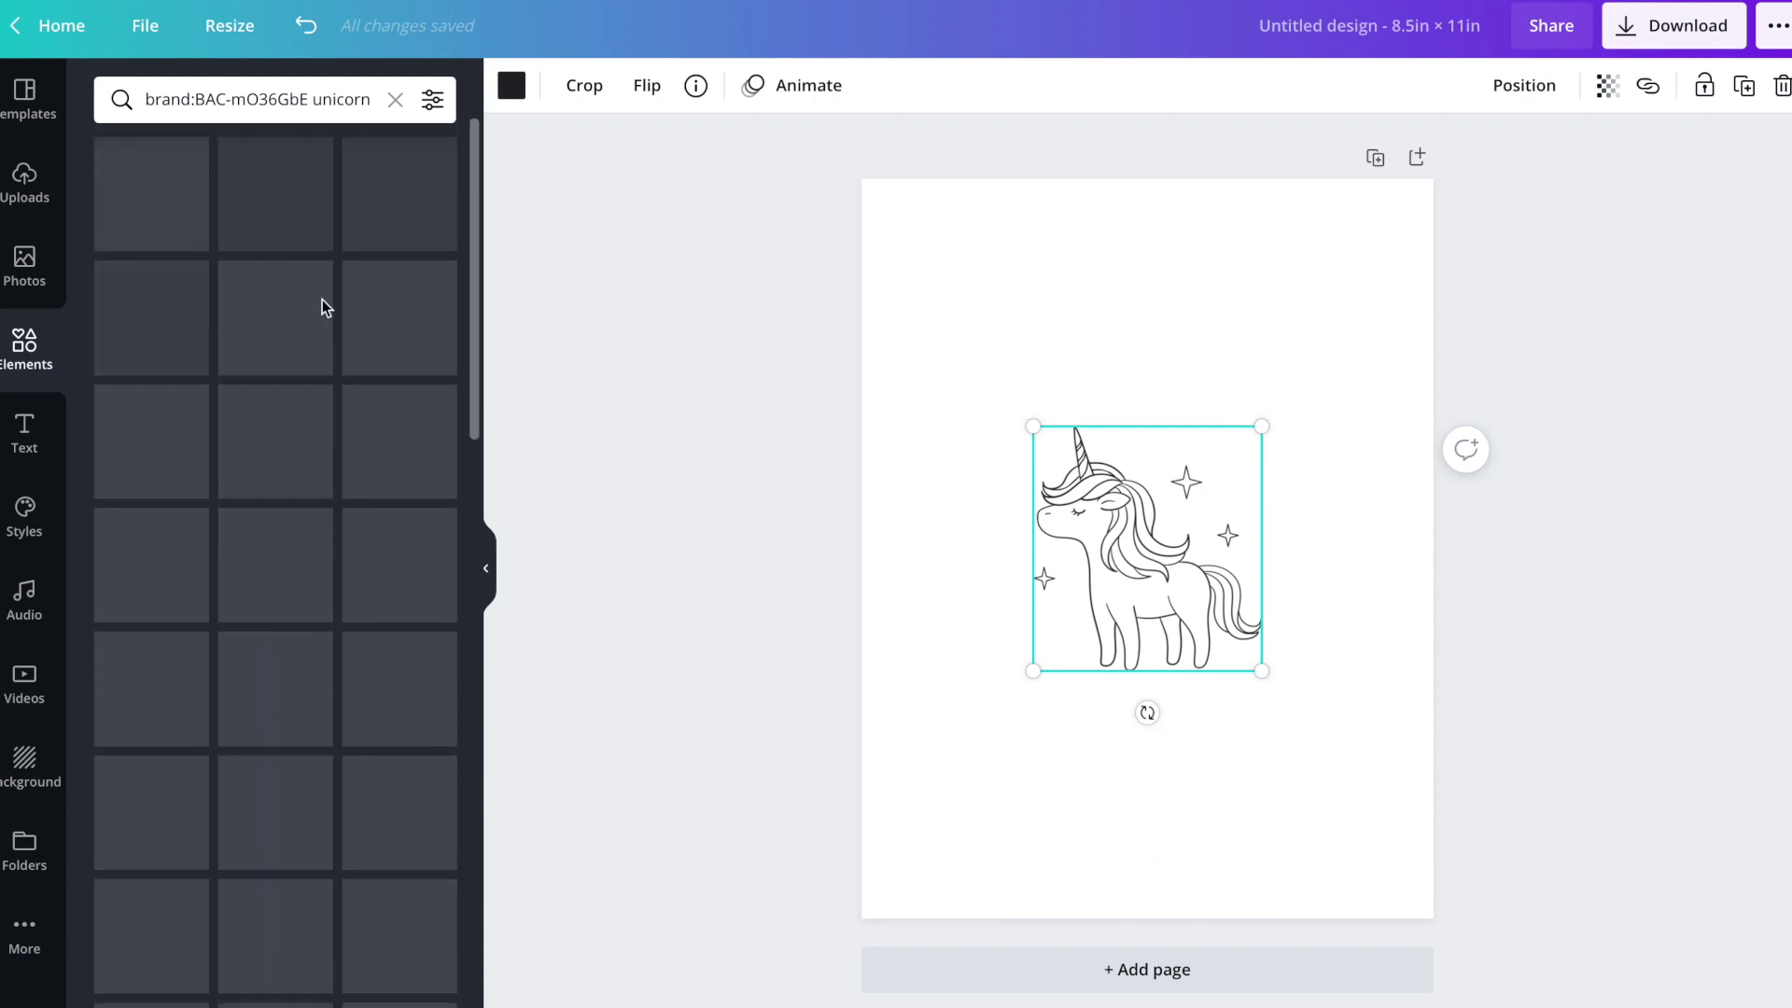
pyautogui.click(395, 100)
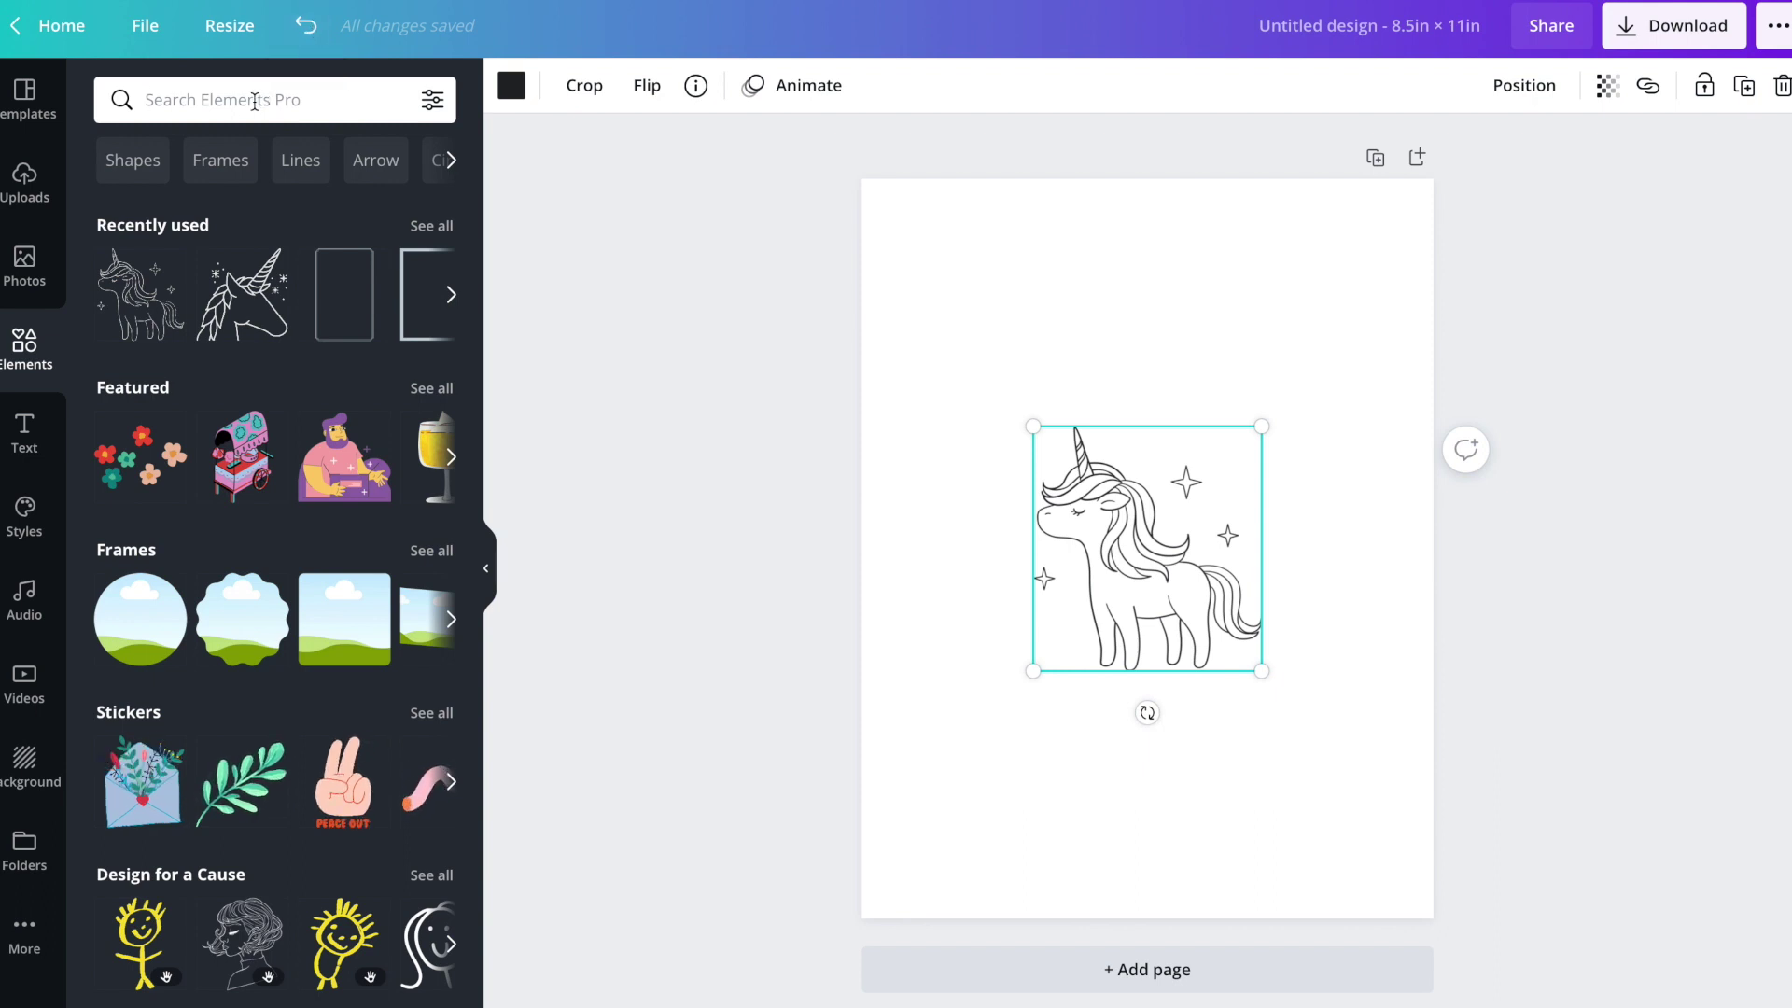
# Step: Undo to remove the unicorn drawing from the page and run a unicorn element search
pyautogui.hotkey('ctrl', 'z')
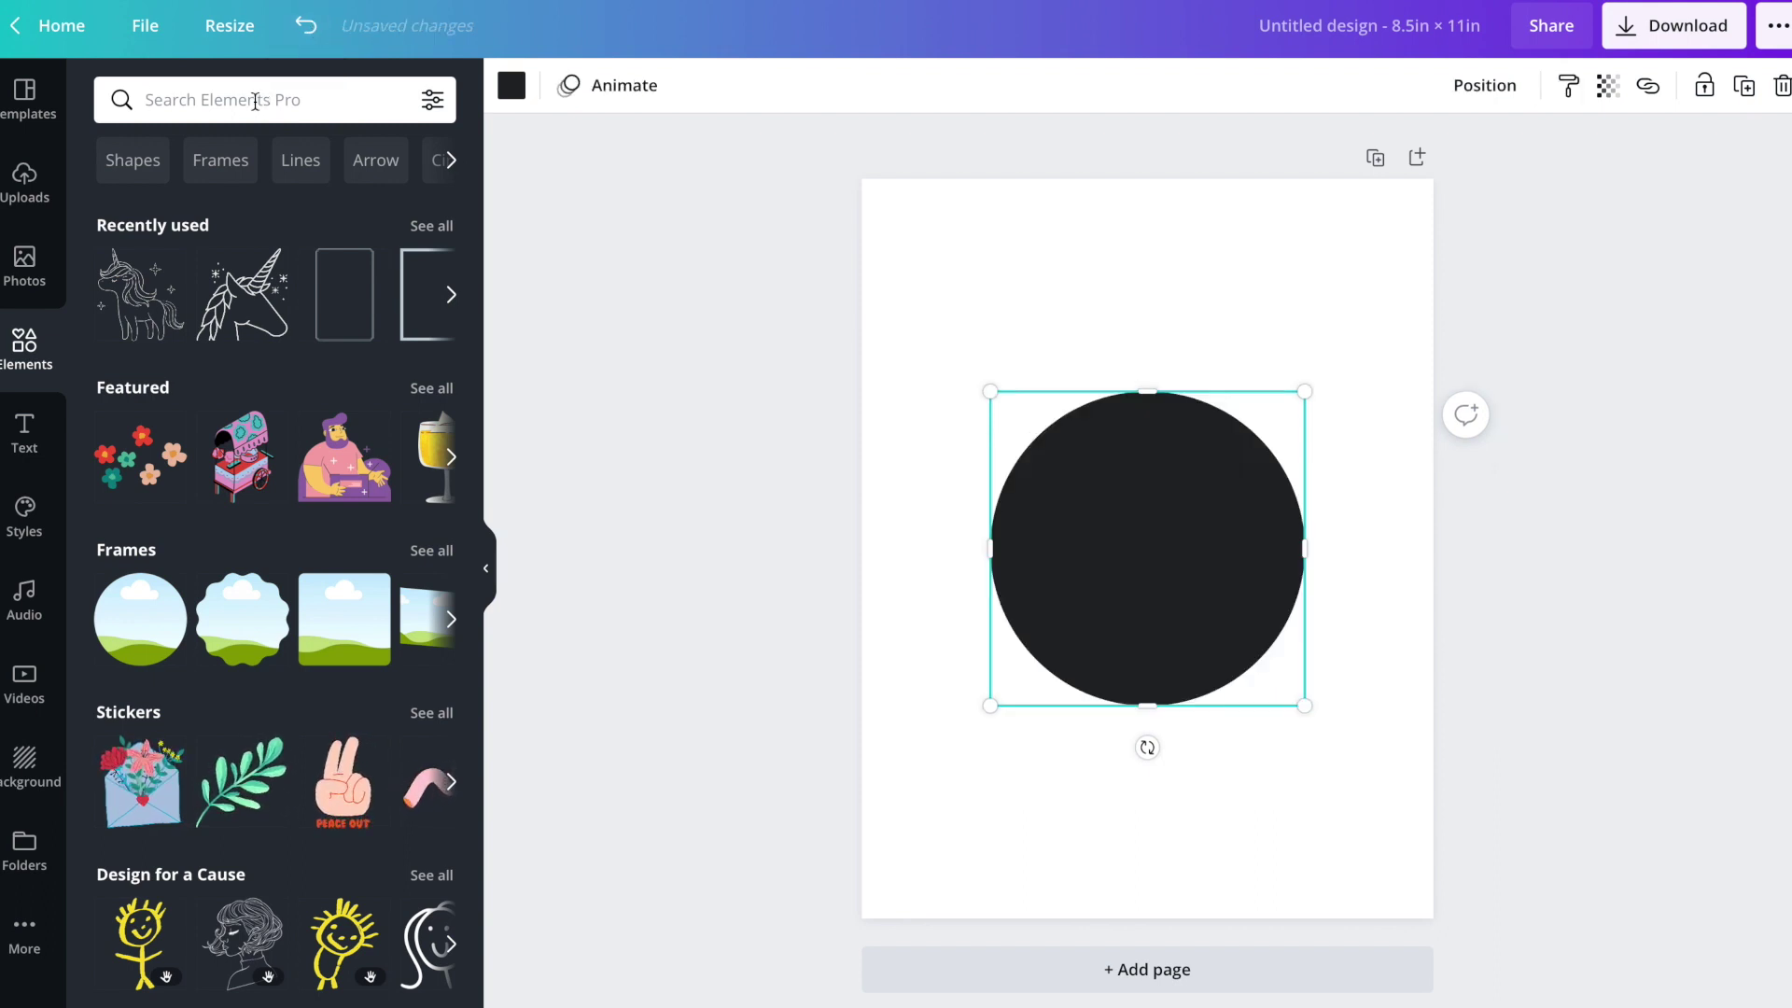
pyautogui.hotkey('ctrl', 'z')
pyautogui.hotkey('ctrl', 'z')
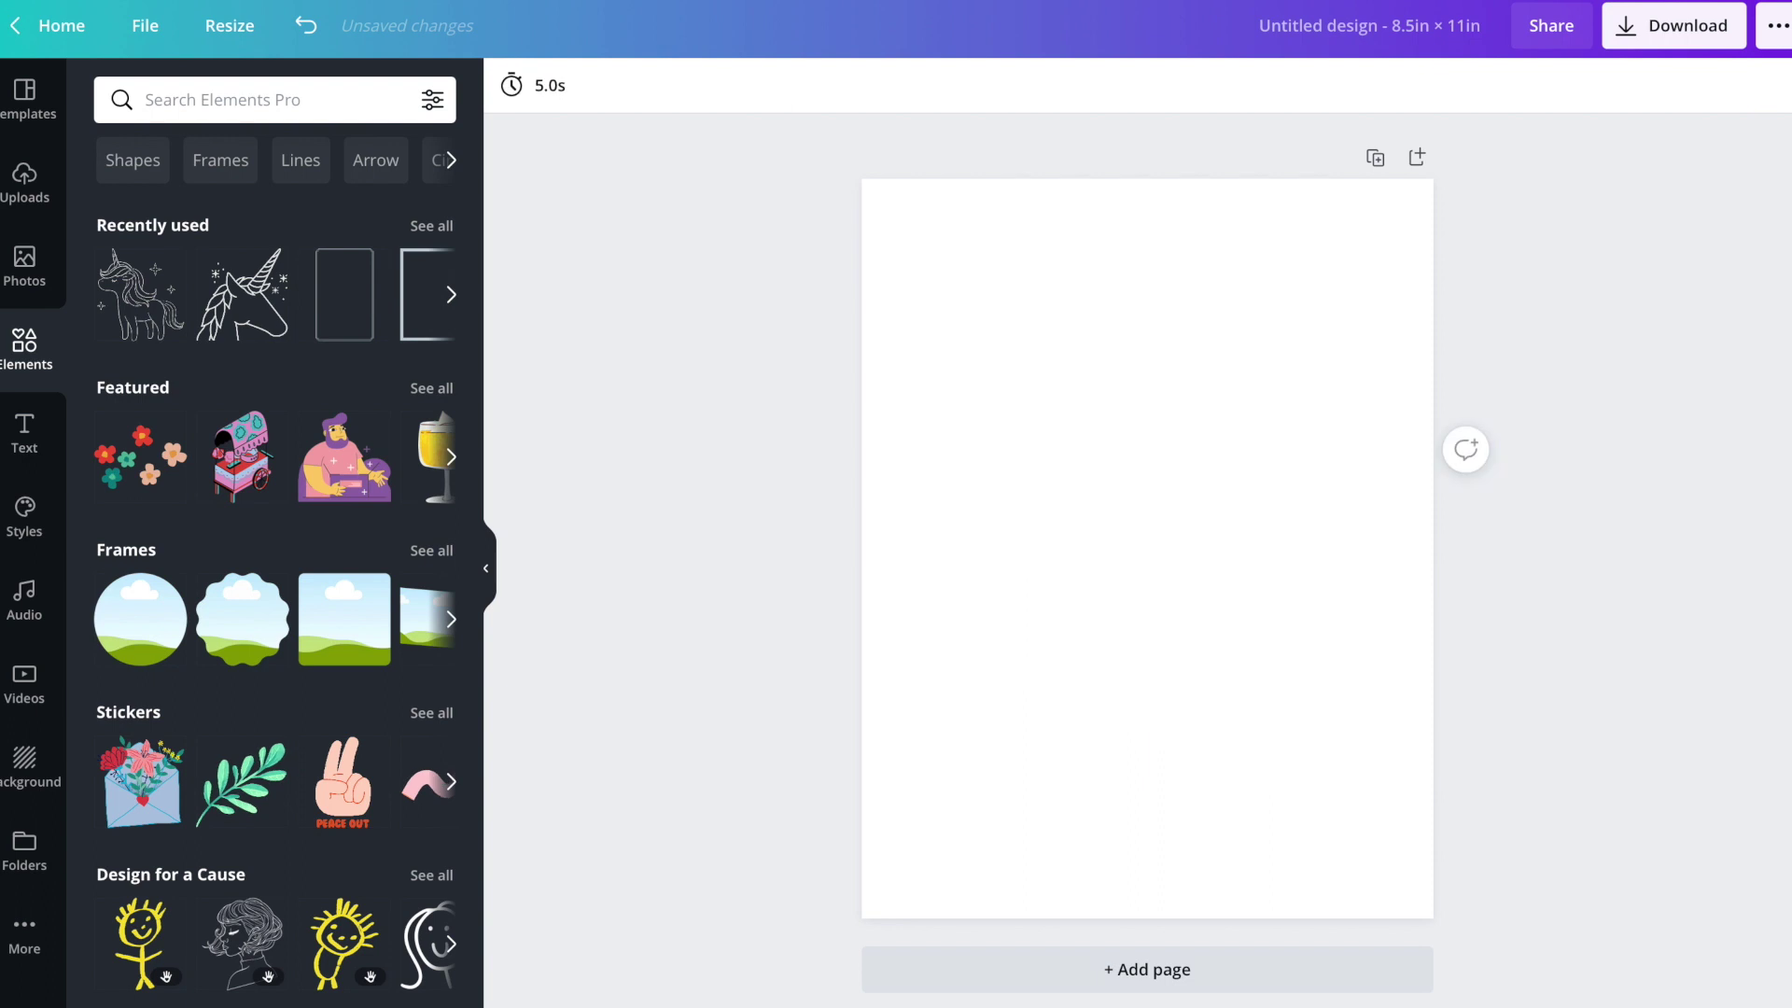
pyautogui.click(206, 100)
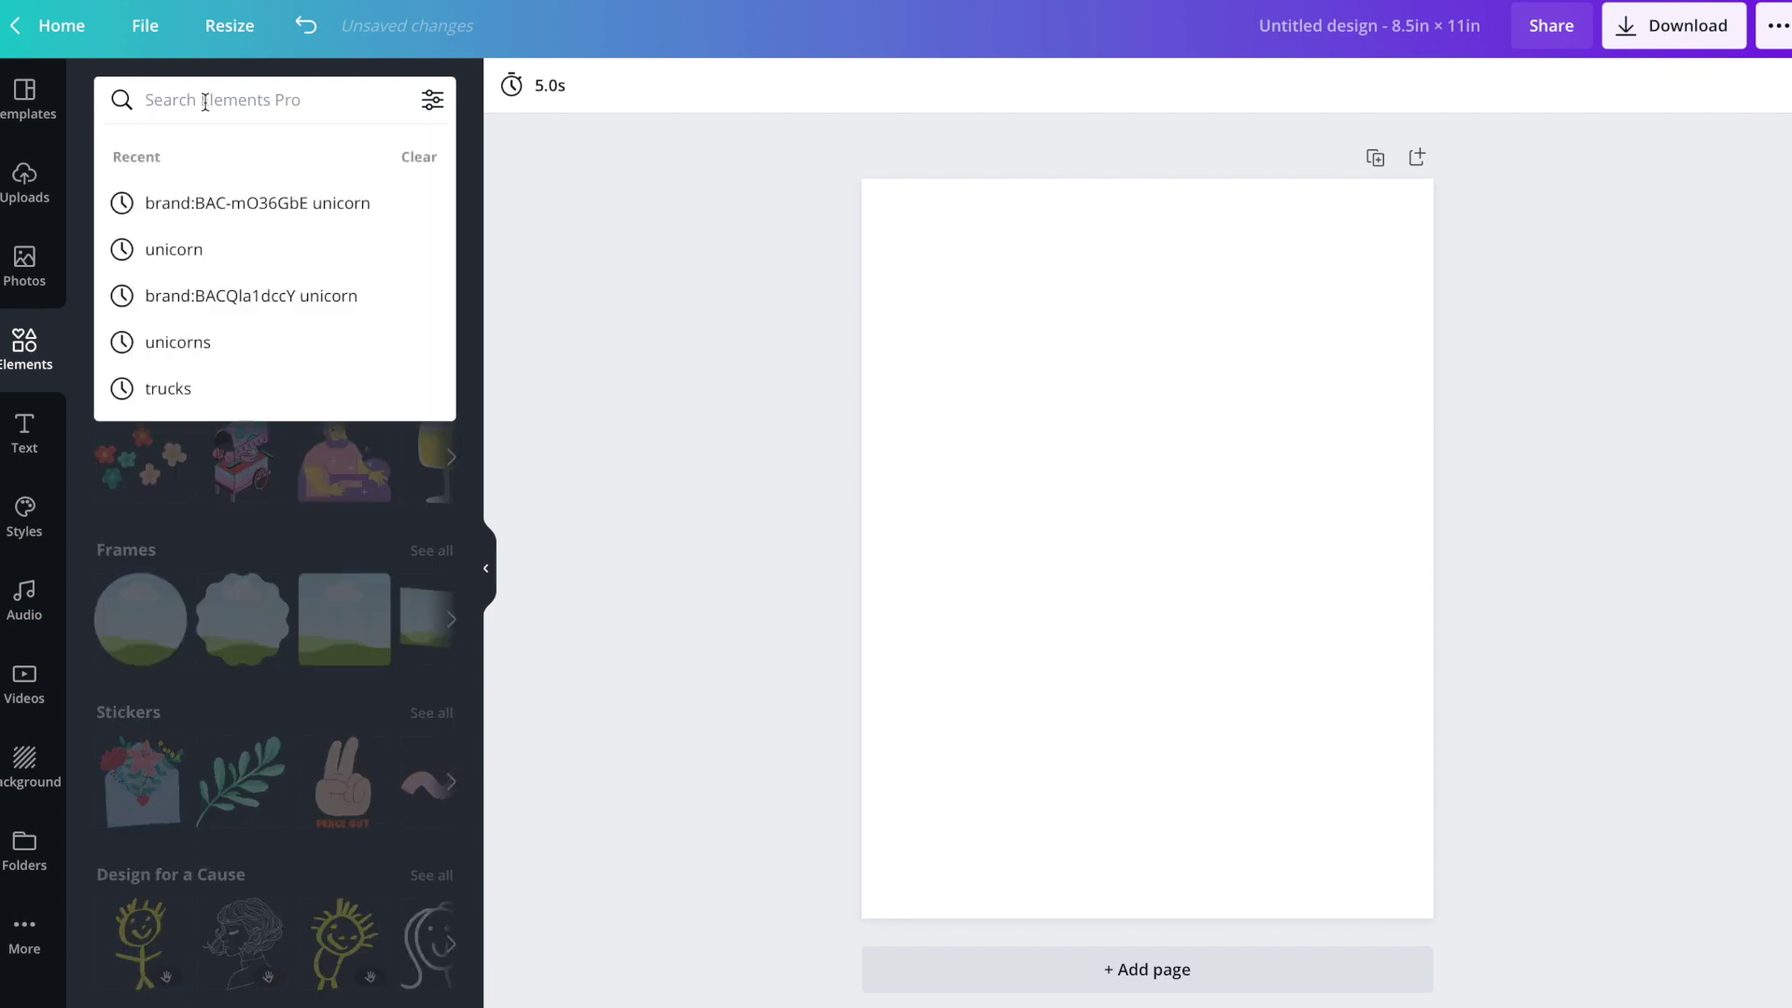
pyautogui.write('uniconr')
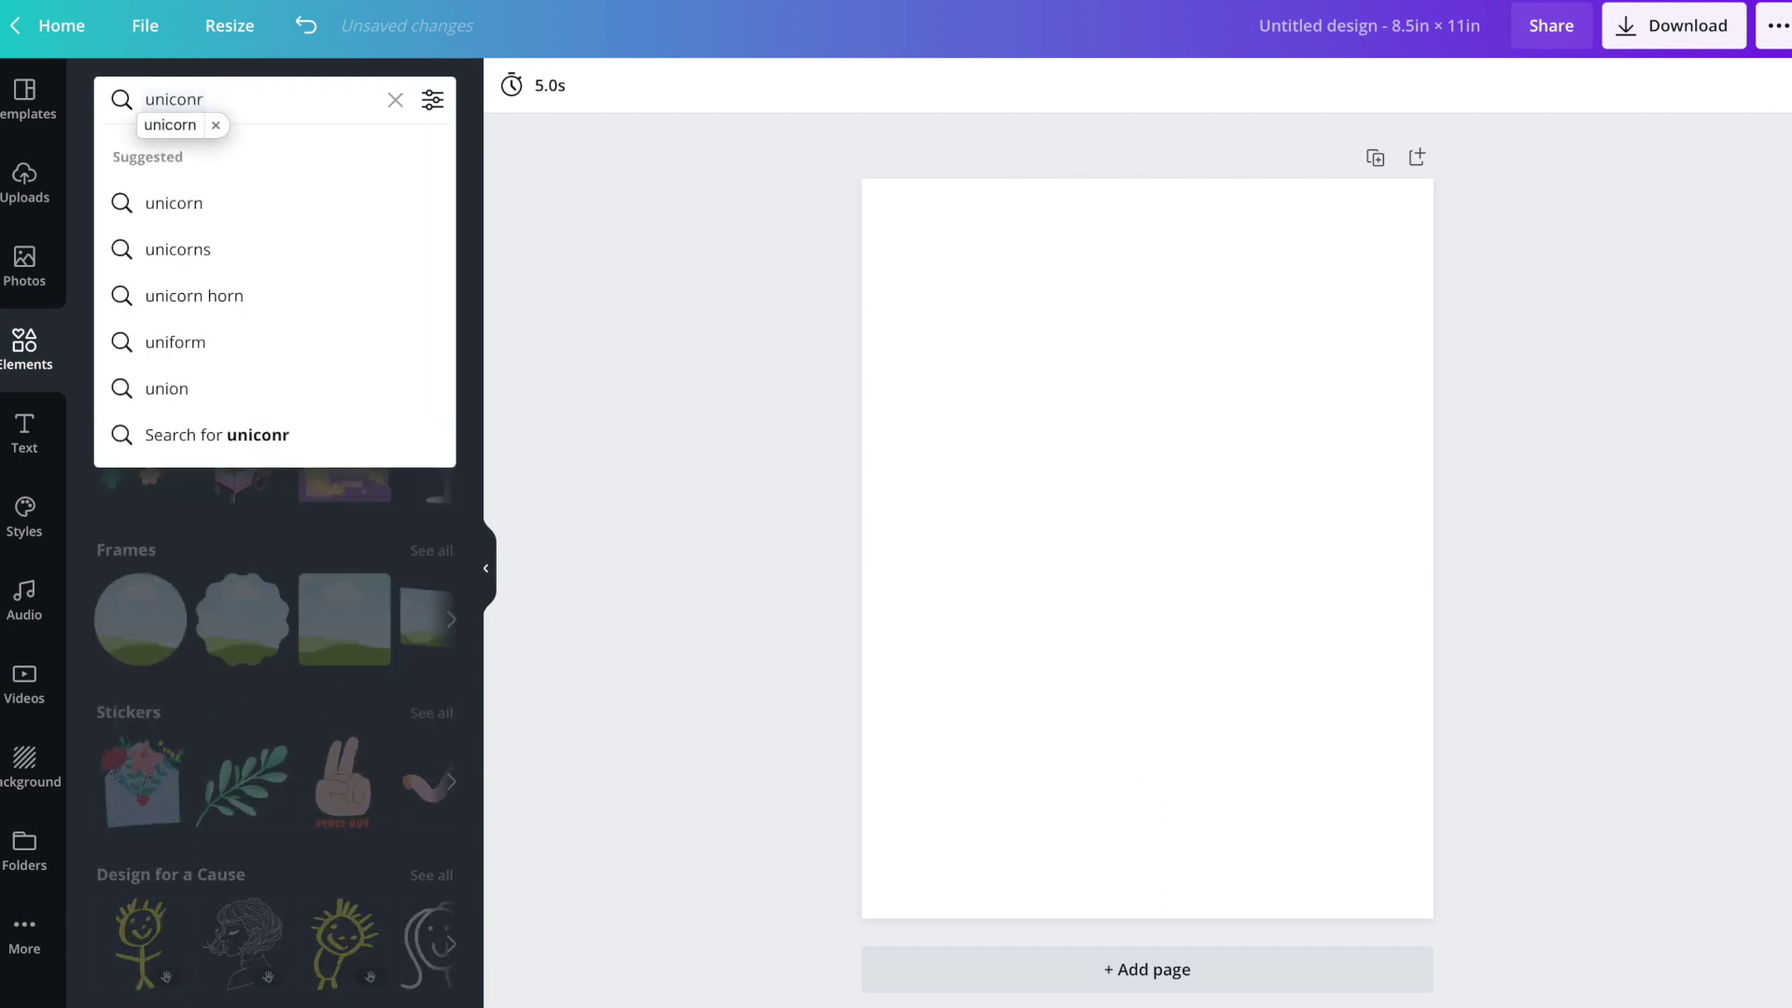
pyautogui.press('Return')
# Step: Fix the misspelled query to 'unicorn' and rerun the search
pyautogui.click(193, 101)
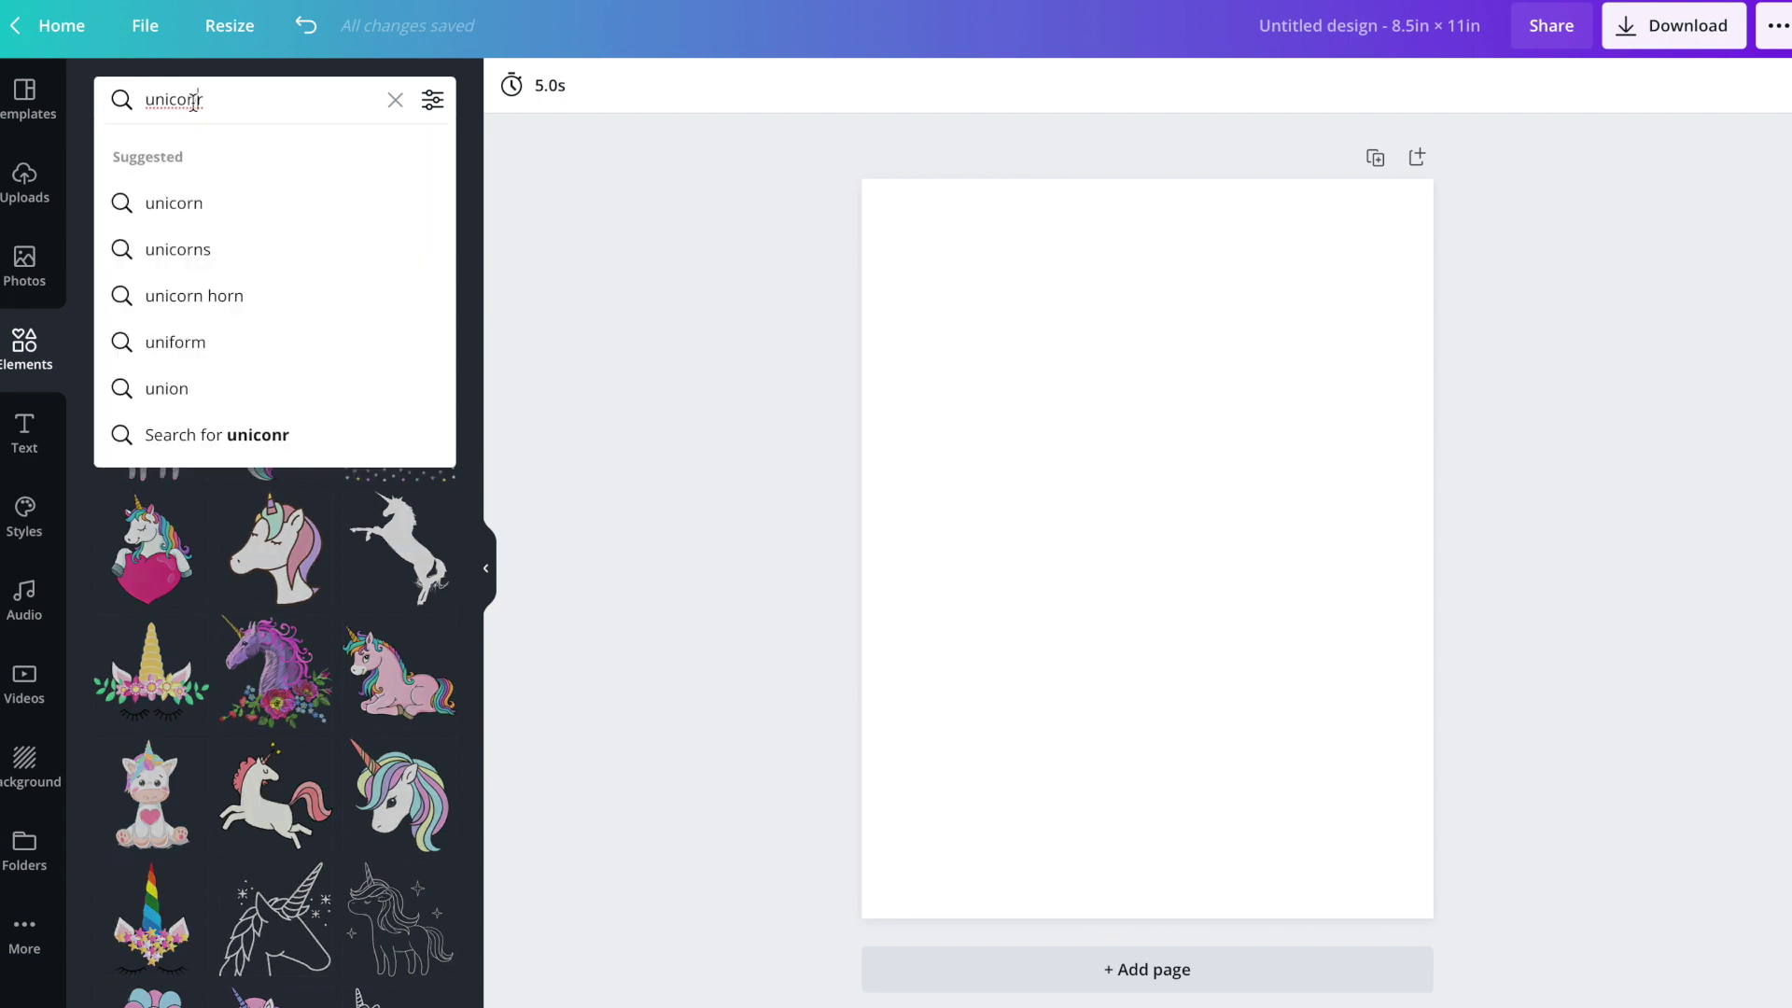
pyautogui.press('BackSpace')
pyautogui.press('BackSpace')
pyautogui.write('rn')
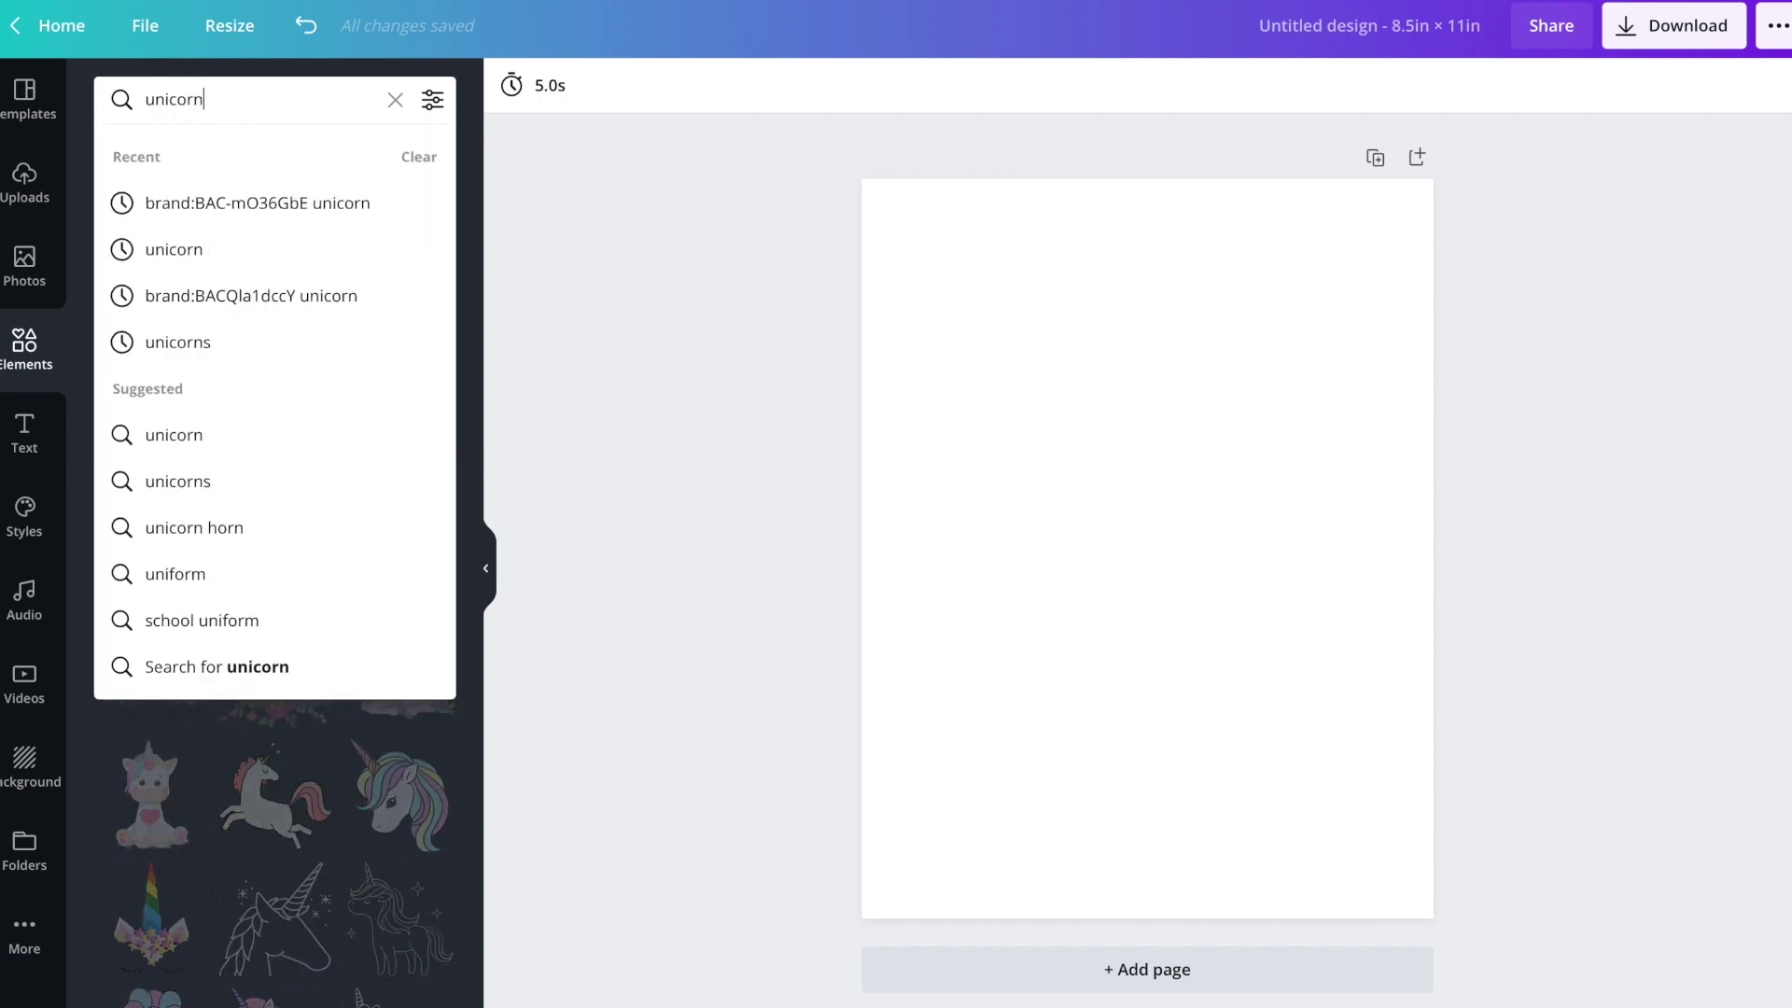
pyautogui.press('Return')
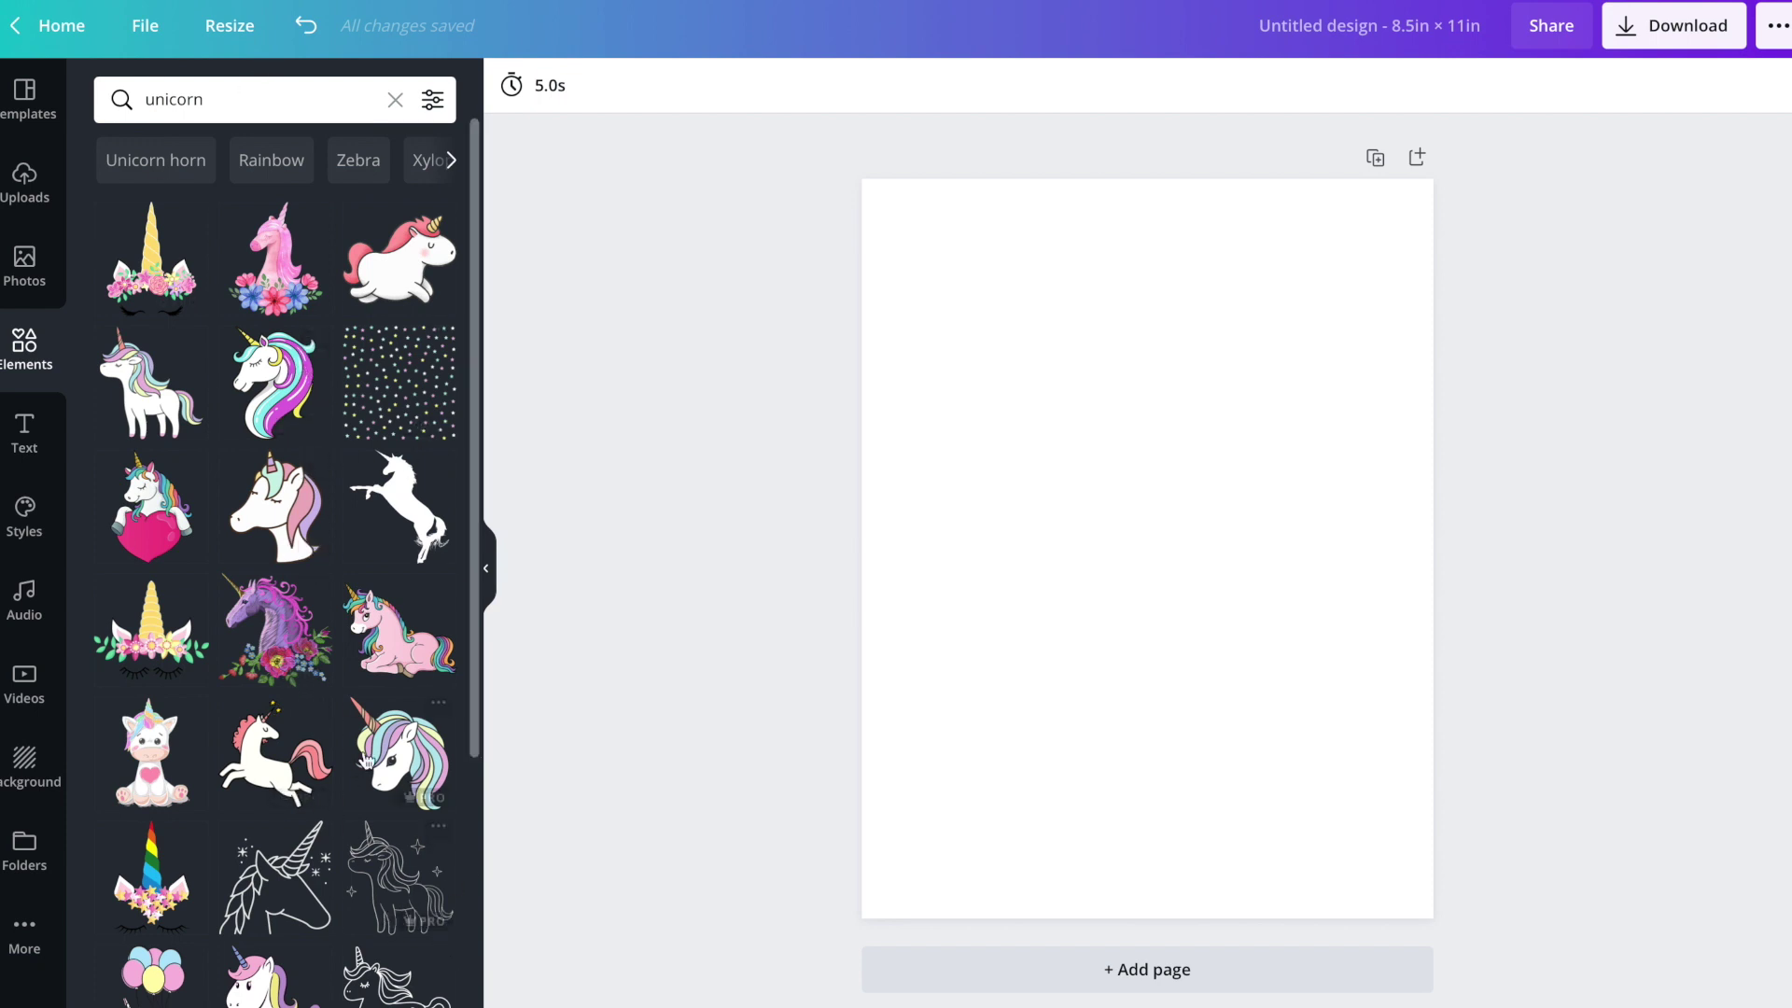
# Step: Try the rainbow-maned unicorn head, then delete it and browse further results
pyautogui.click(400, 763)
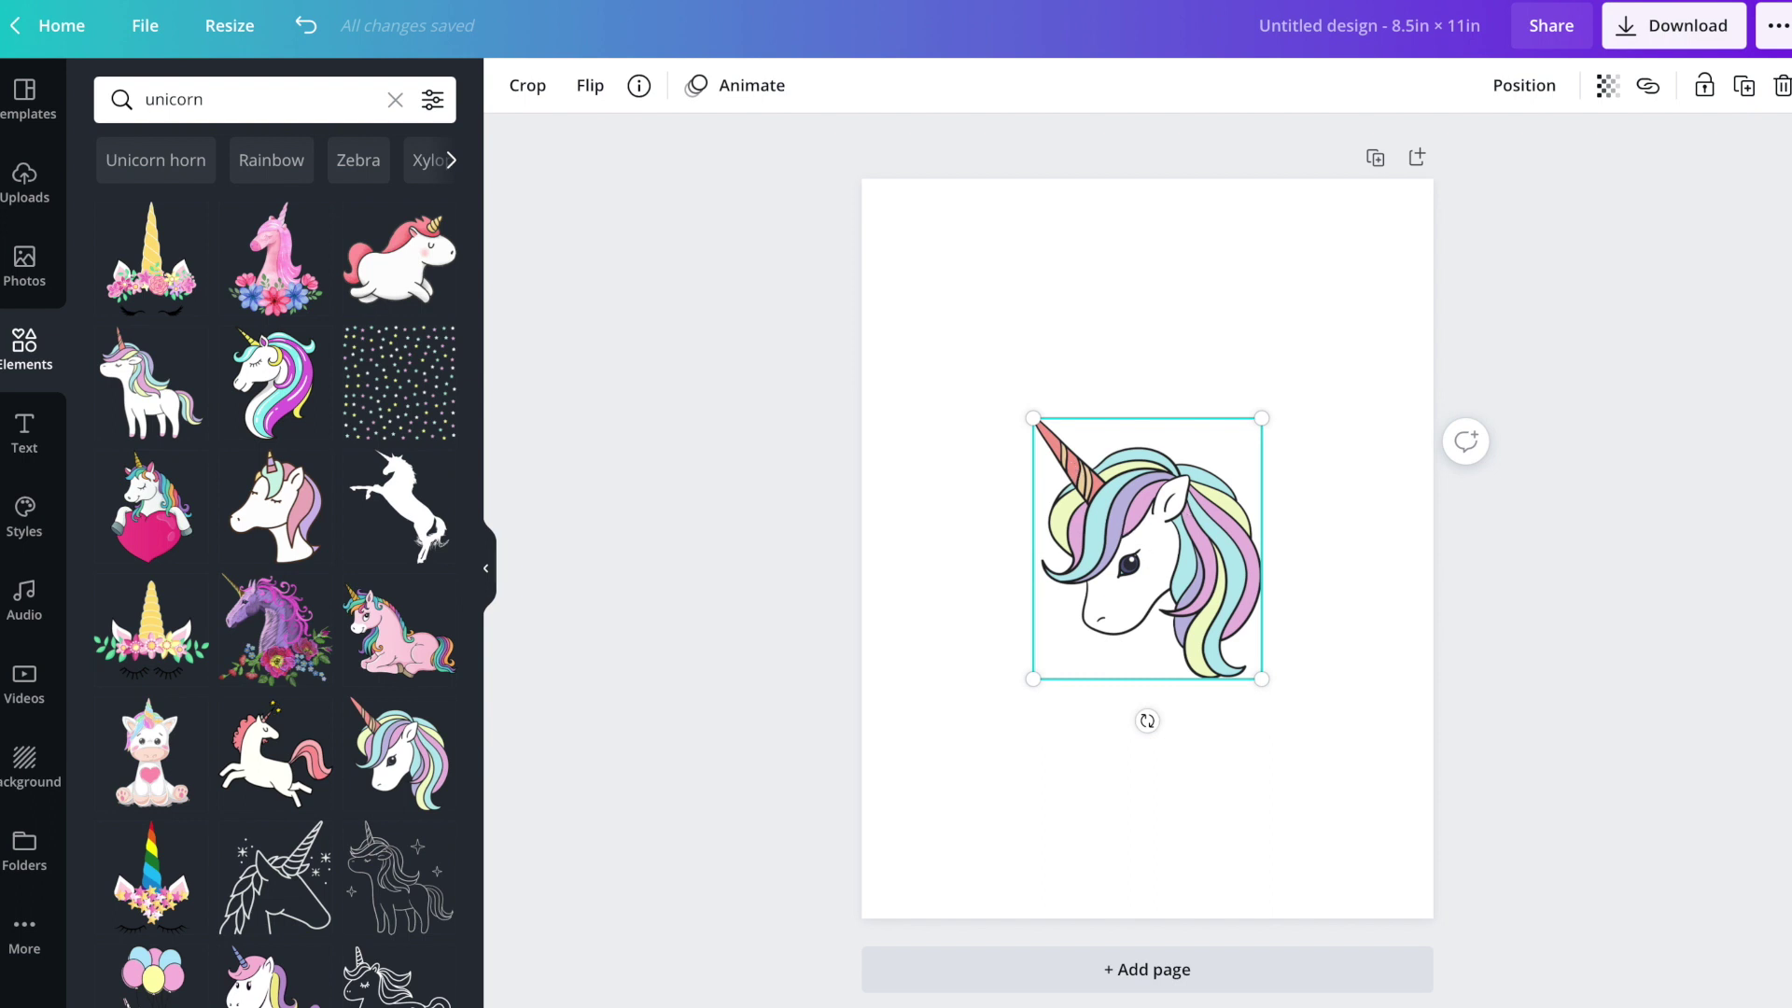
pyautogui.press('Delete')
pyautogui.scroll(-4, 391, 682)
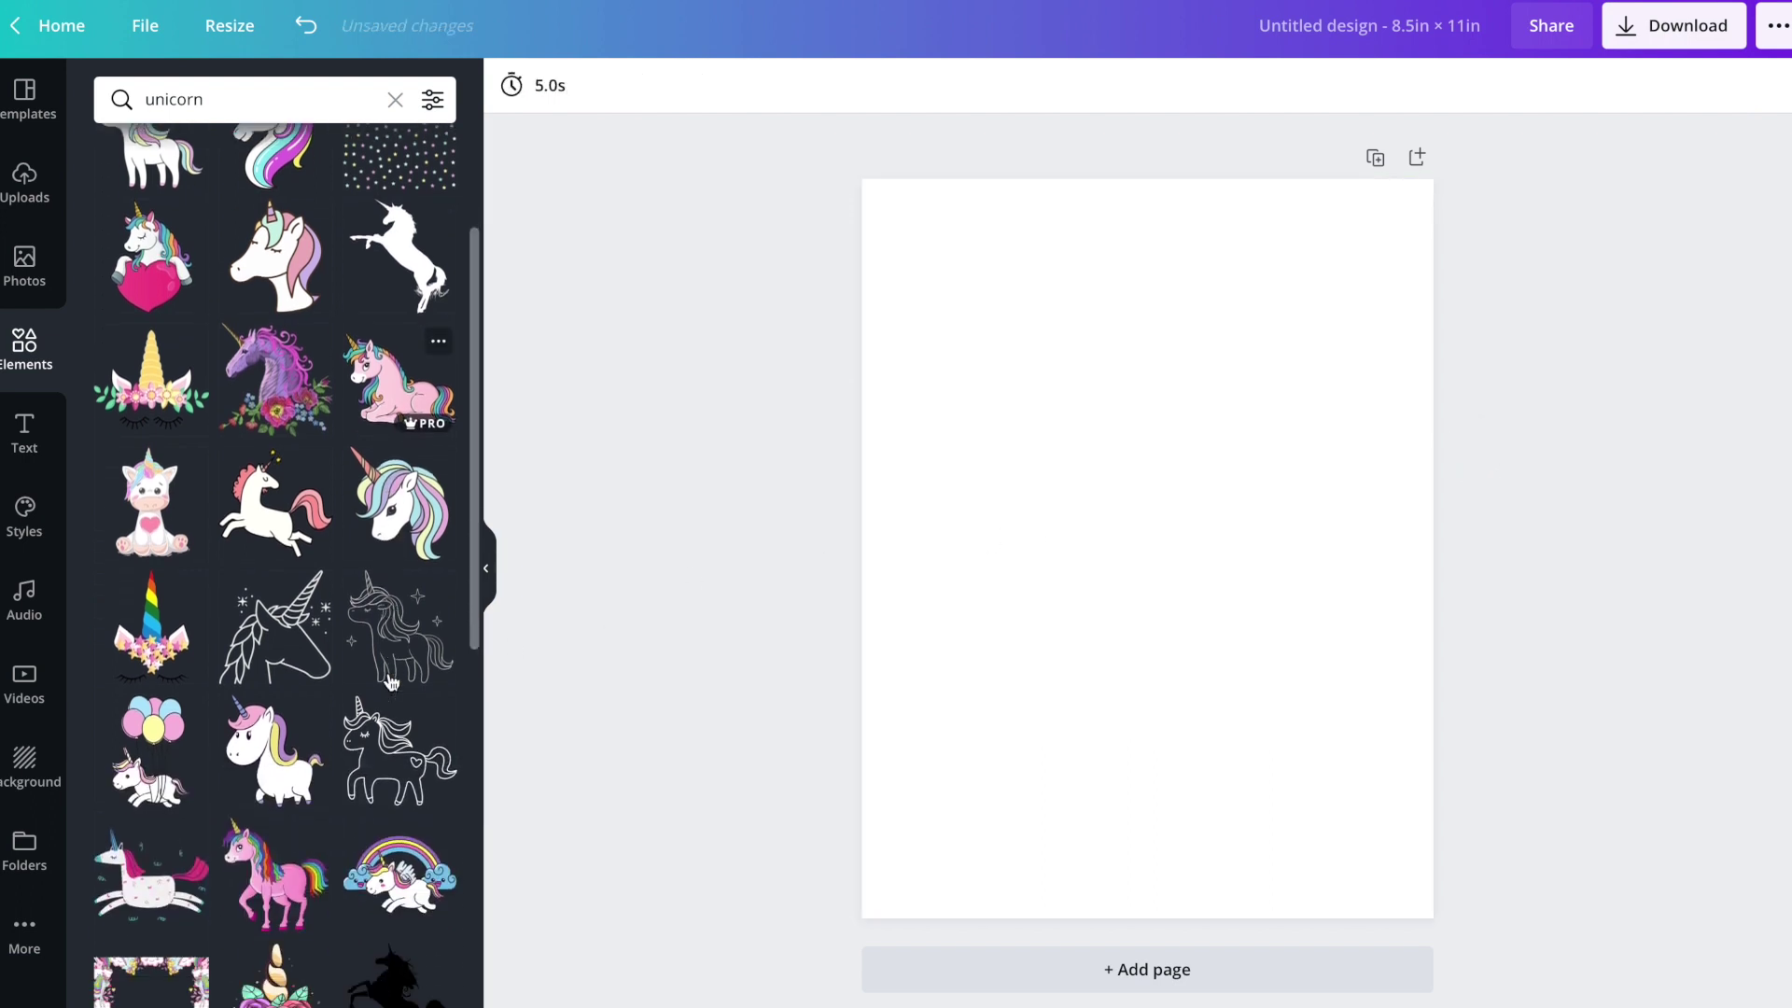
pyautogui.scroll(-1, 391, 682)
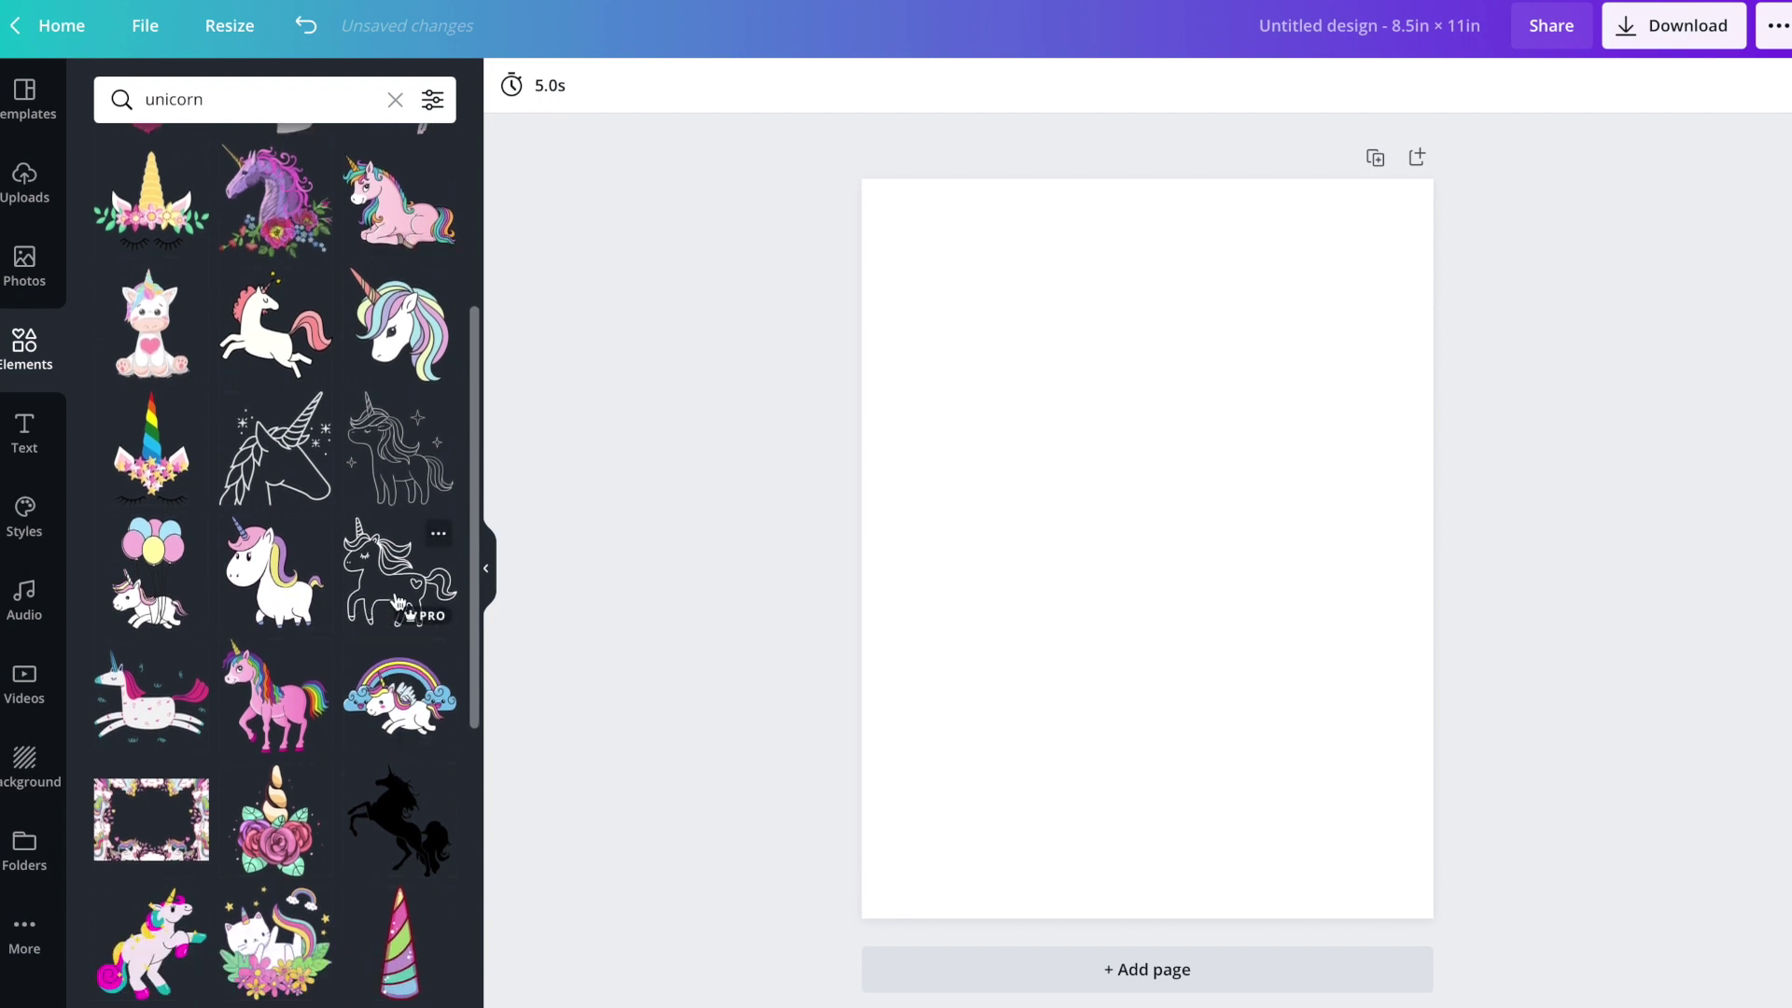
# Step: Add the outlined unicorn with a heart, enlarge it to about 6.4 × 6.1, and centre it
pyautogui.click(396, 599)
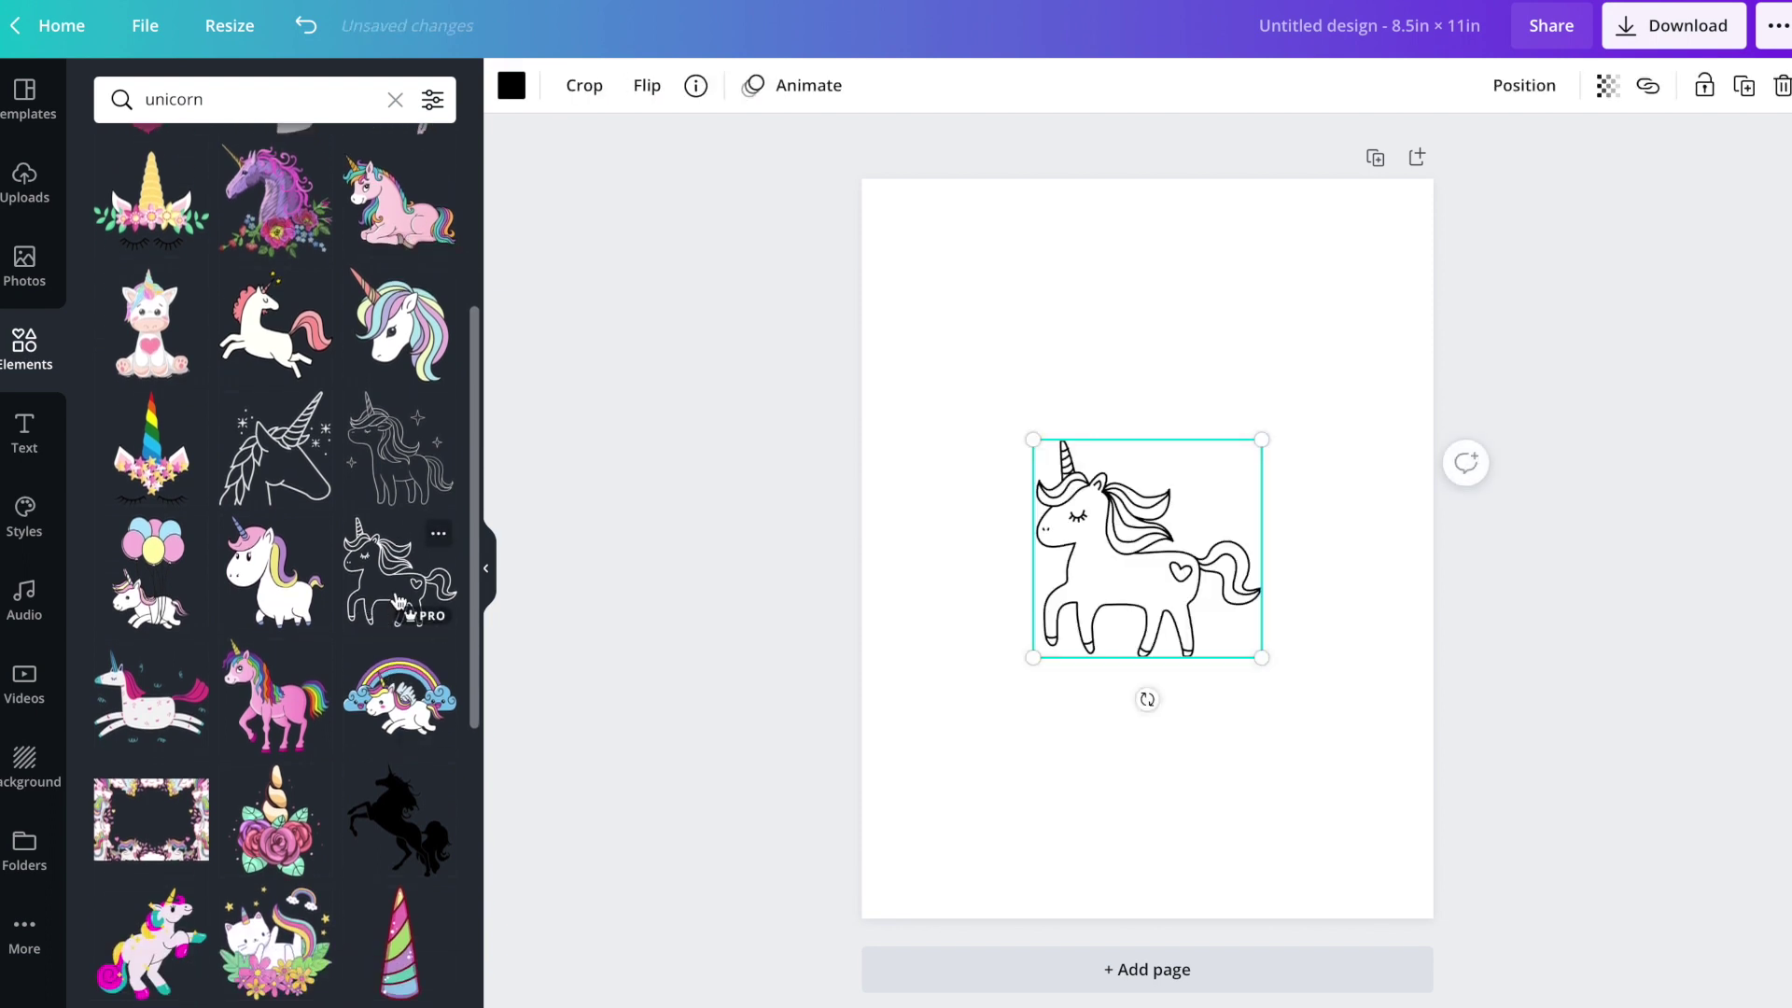
pyautogui.moveTo(998, 414); pyautogui.dragTo(929, 360)
pyautogui.moveTo(1262, 658); pyautogui.dragTo(1373, 769)
pyautogui.moveTo(1189, 481); pyautogui.dragTo(1181, 474)
pyautogui.click(695, 86)
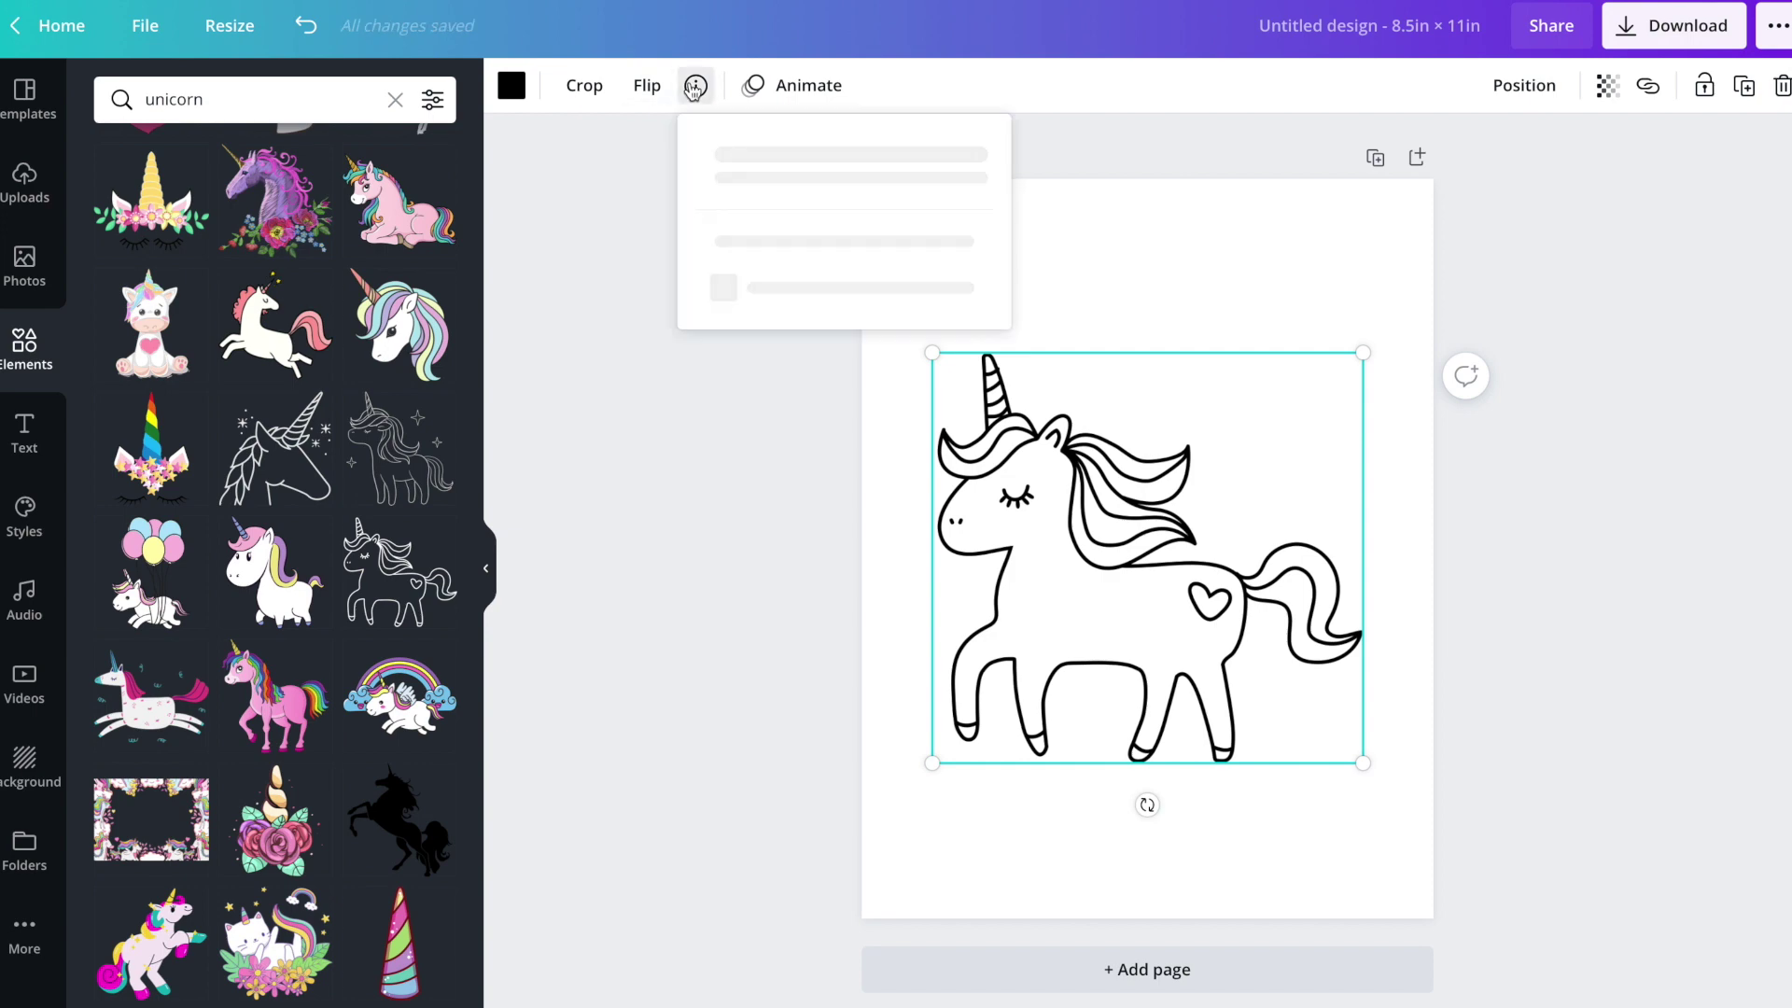
# Step: Search the same creator's elements for 'unicorn'
pyautogui.click(826, 193)
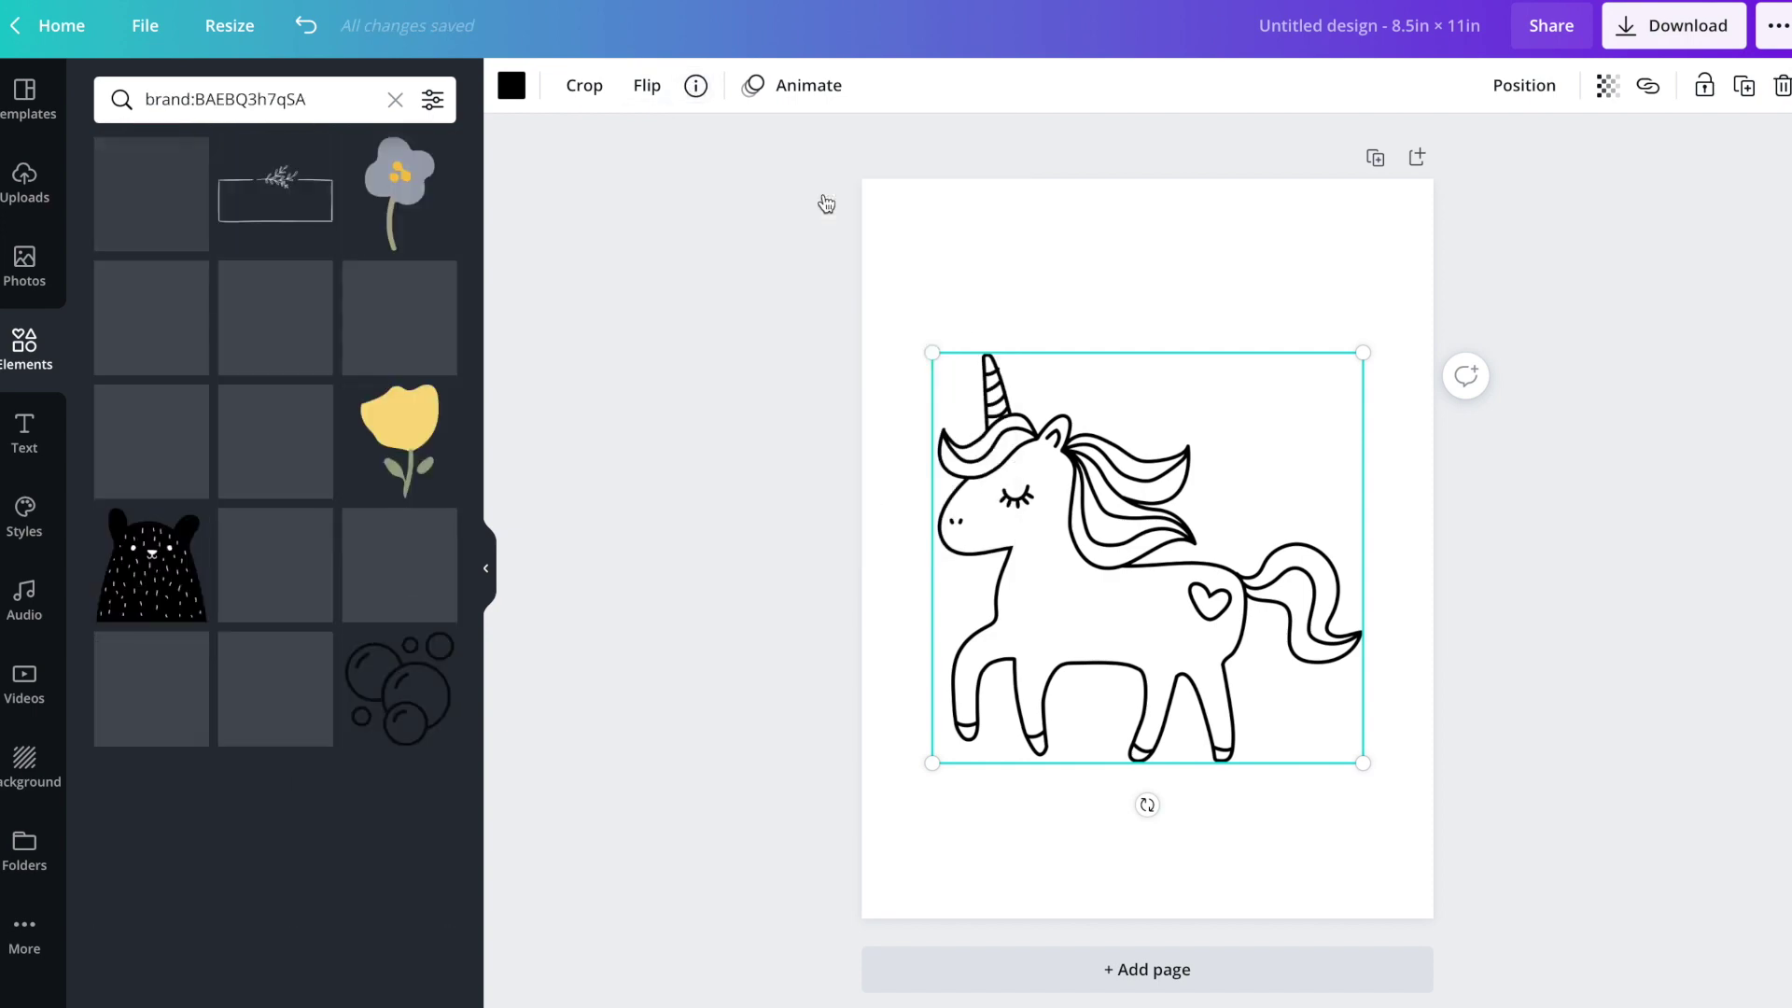
pyautogui.write('u')
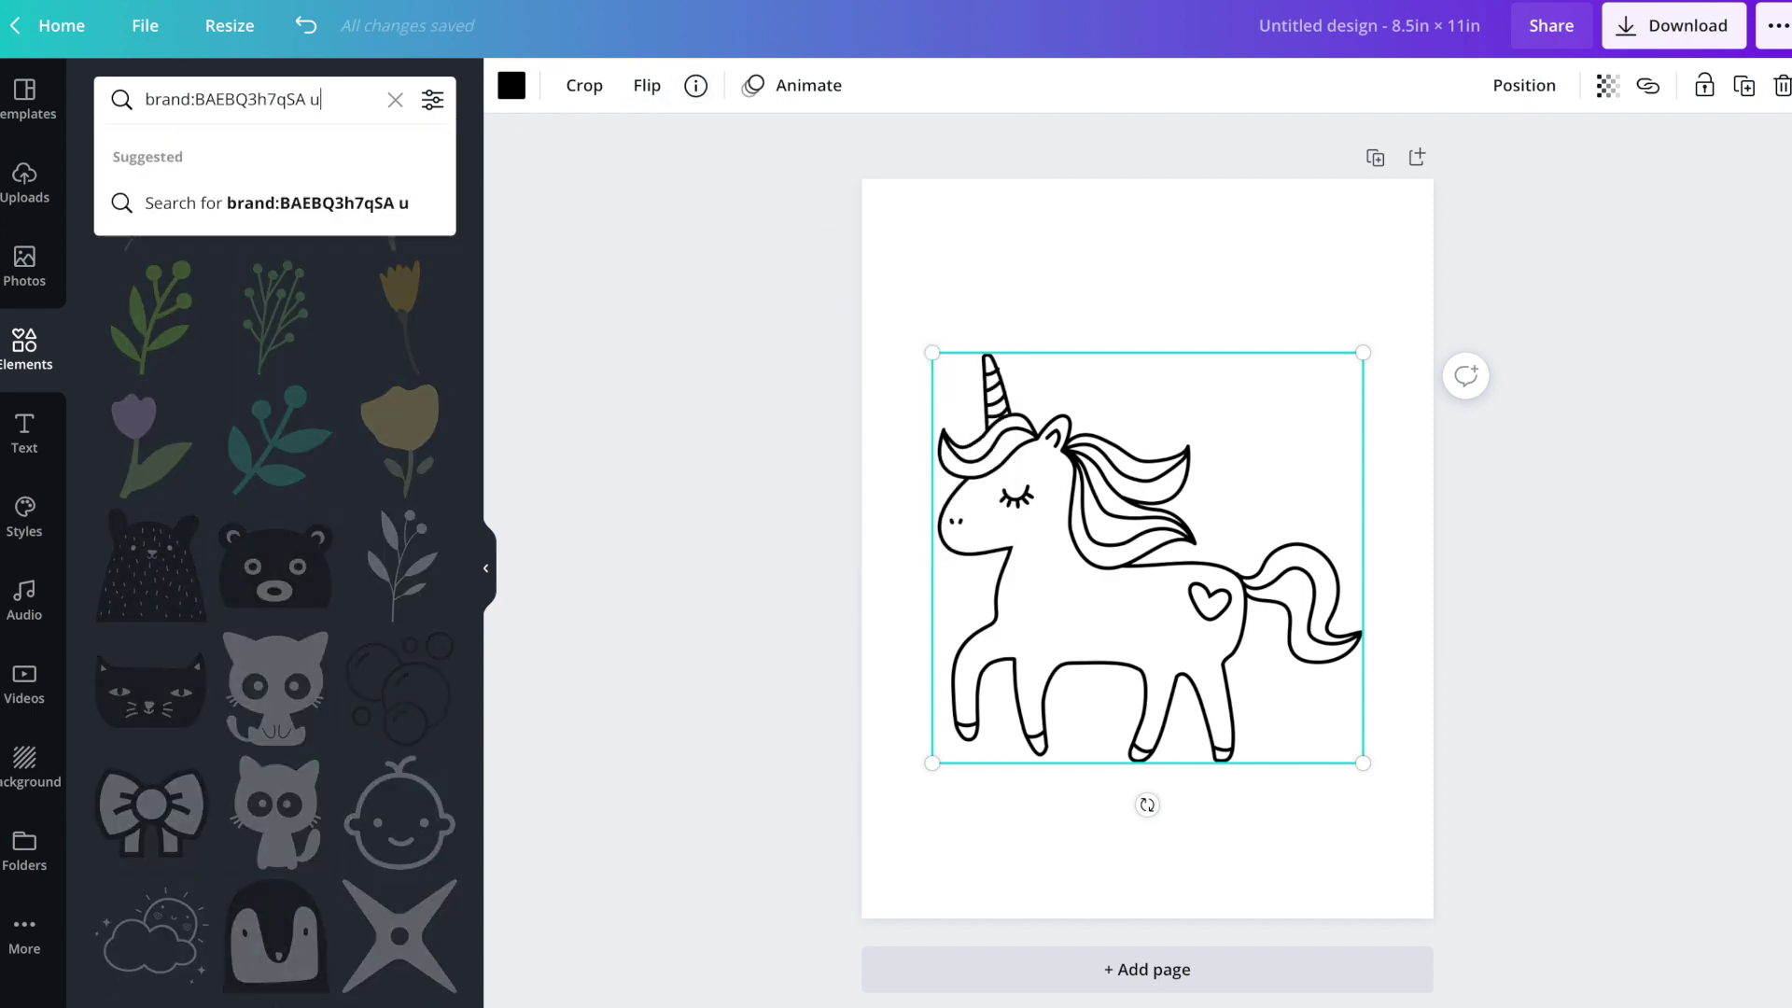
pyautogui.write('nci')
pyautogui.press('BackSpace')
pyautogui.write('ir')
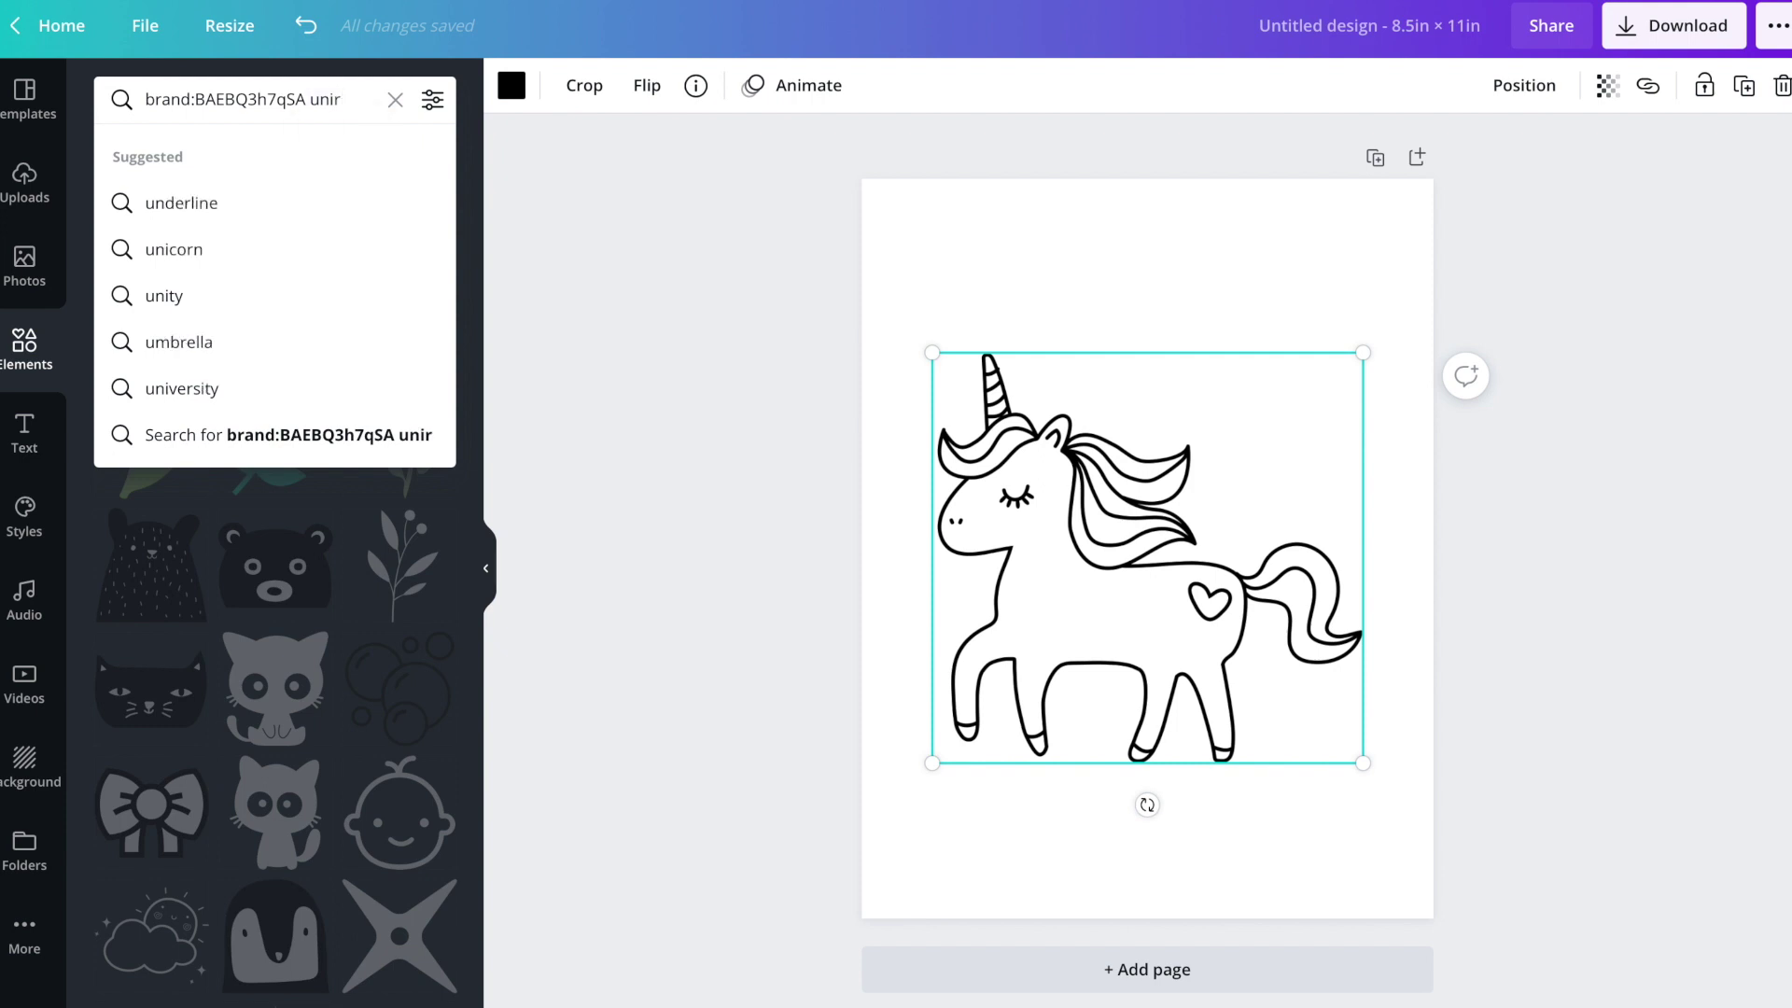
pyautogui.press('BackSpace')
pyautogui.write('corn')
pyautogui.press('Return')
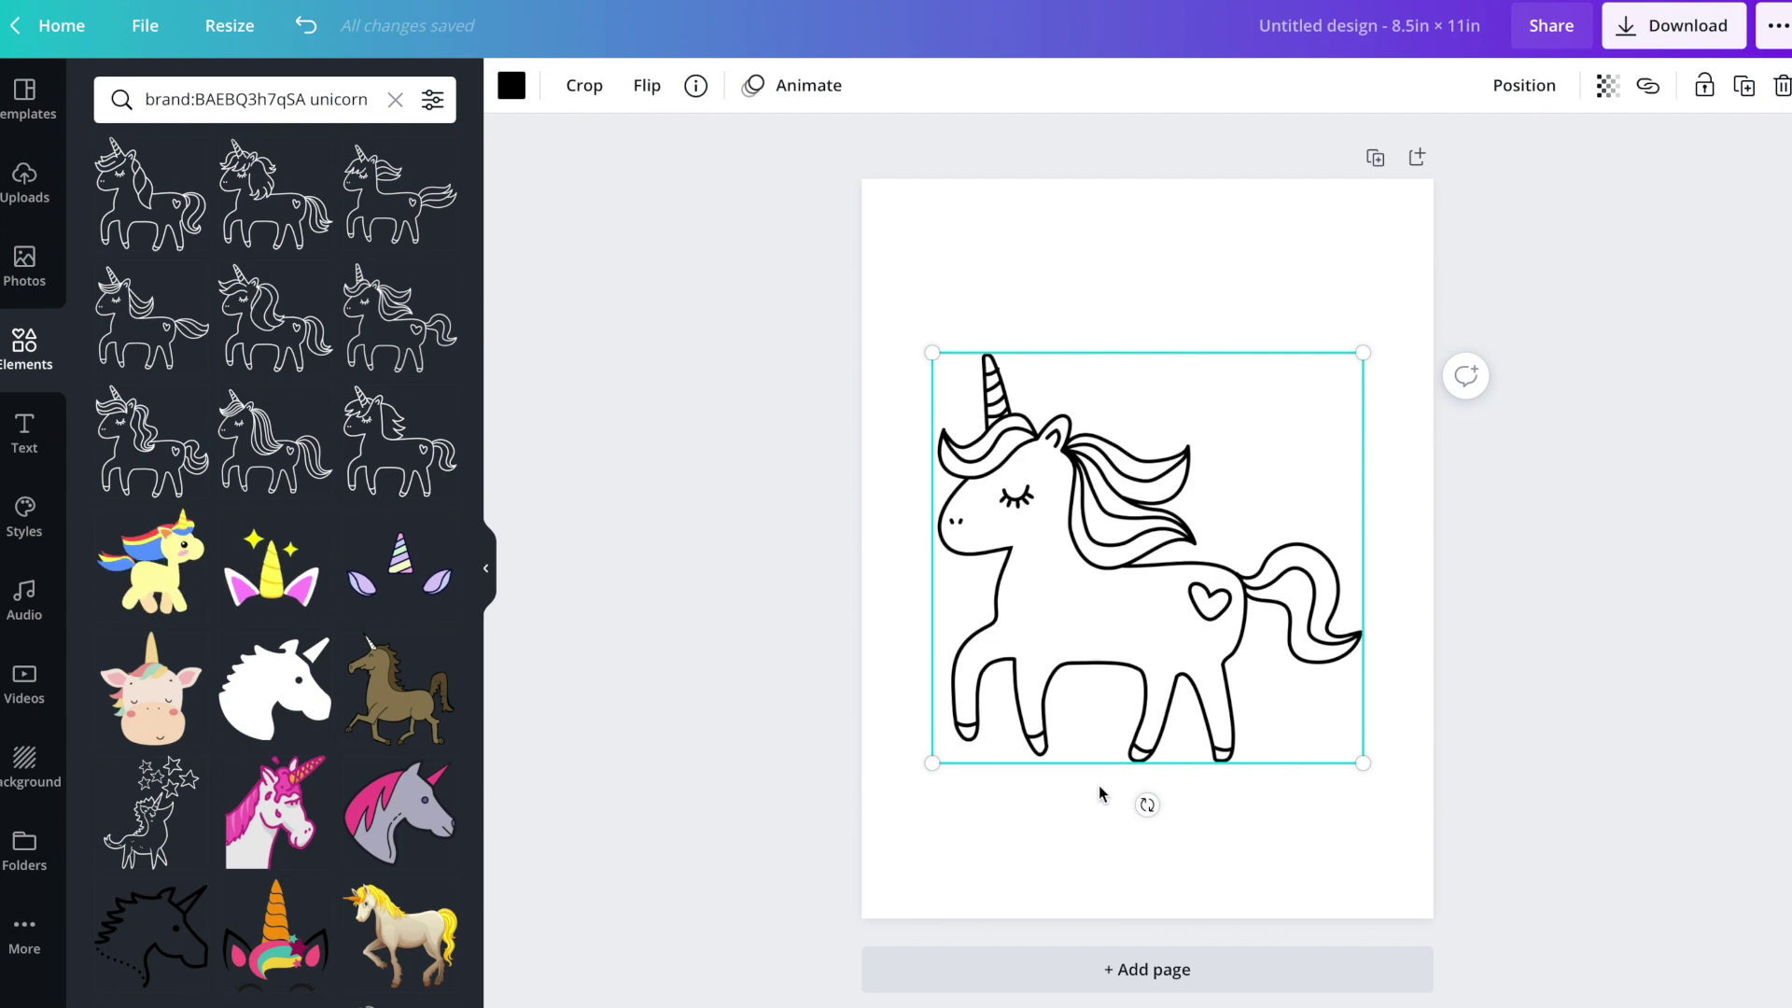
# Step: Deselect the page unicorn, browse the results, then clear the term to show all creator elements
pyautogui.click(1552, 768)
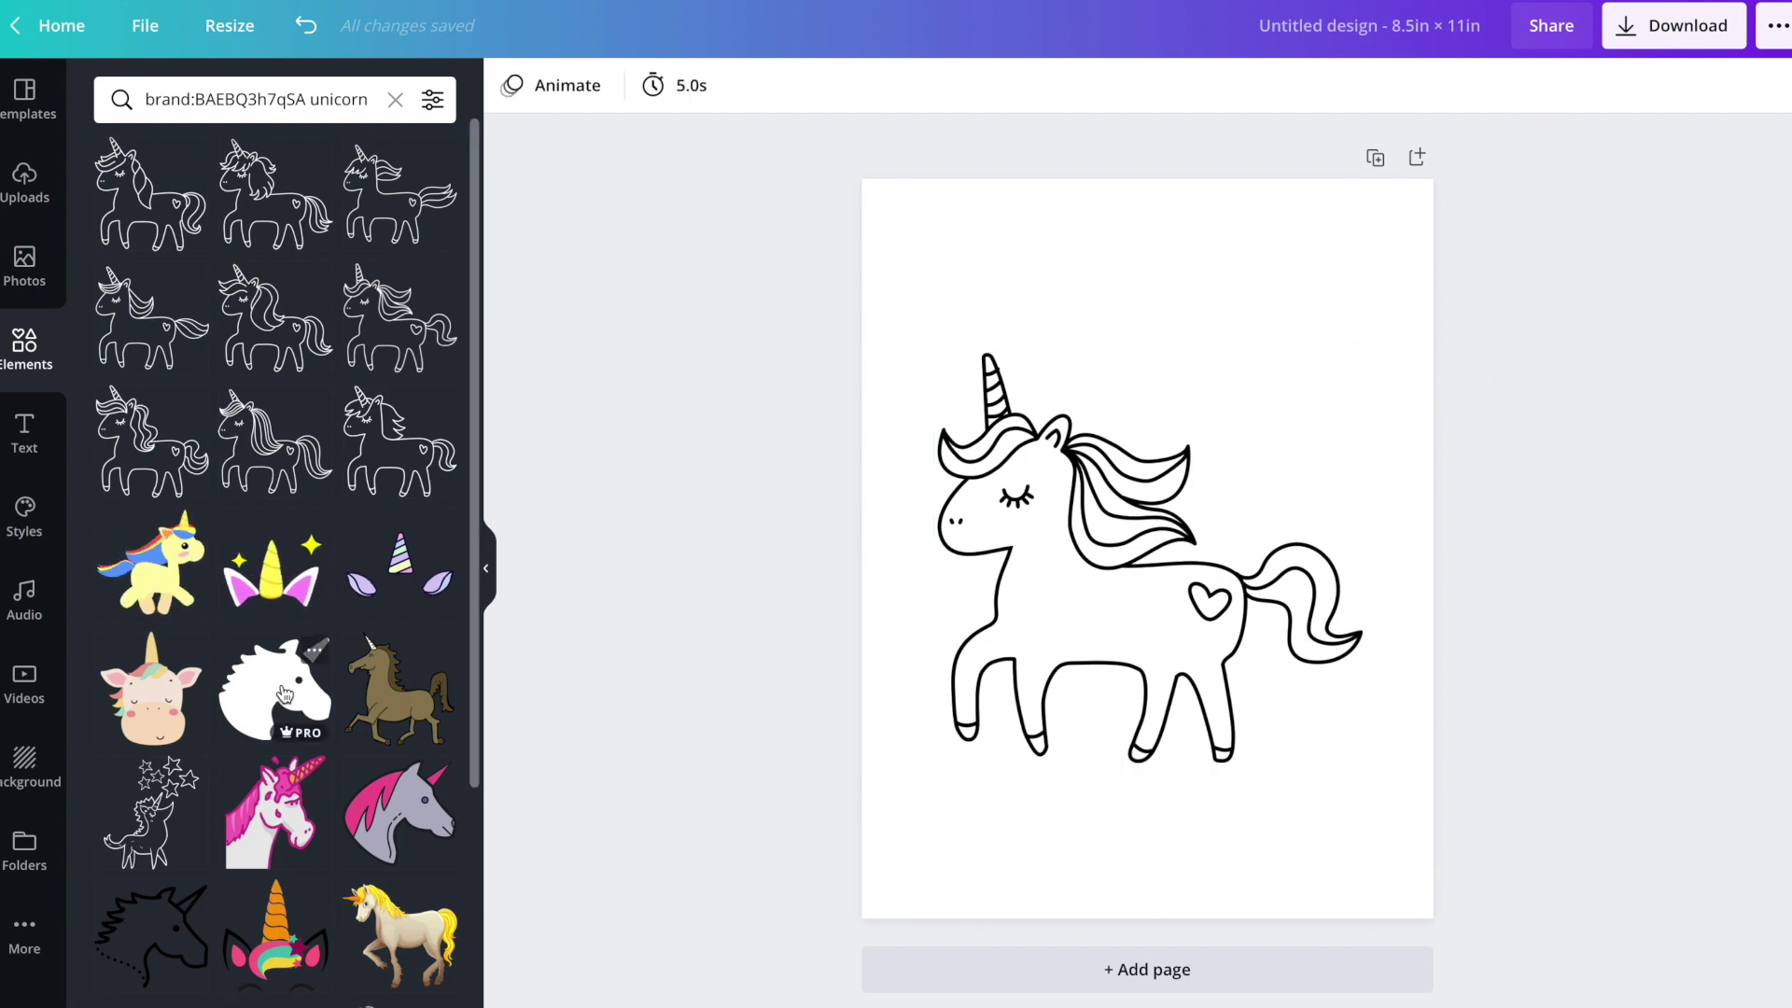
pyautogui.scroll(-3, 293, 696)
pyautogui.scroll(-5, 292, 696)
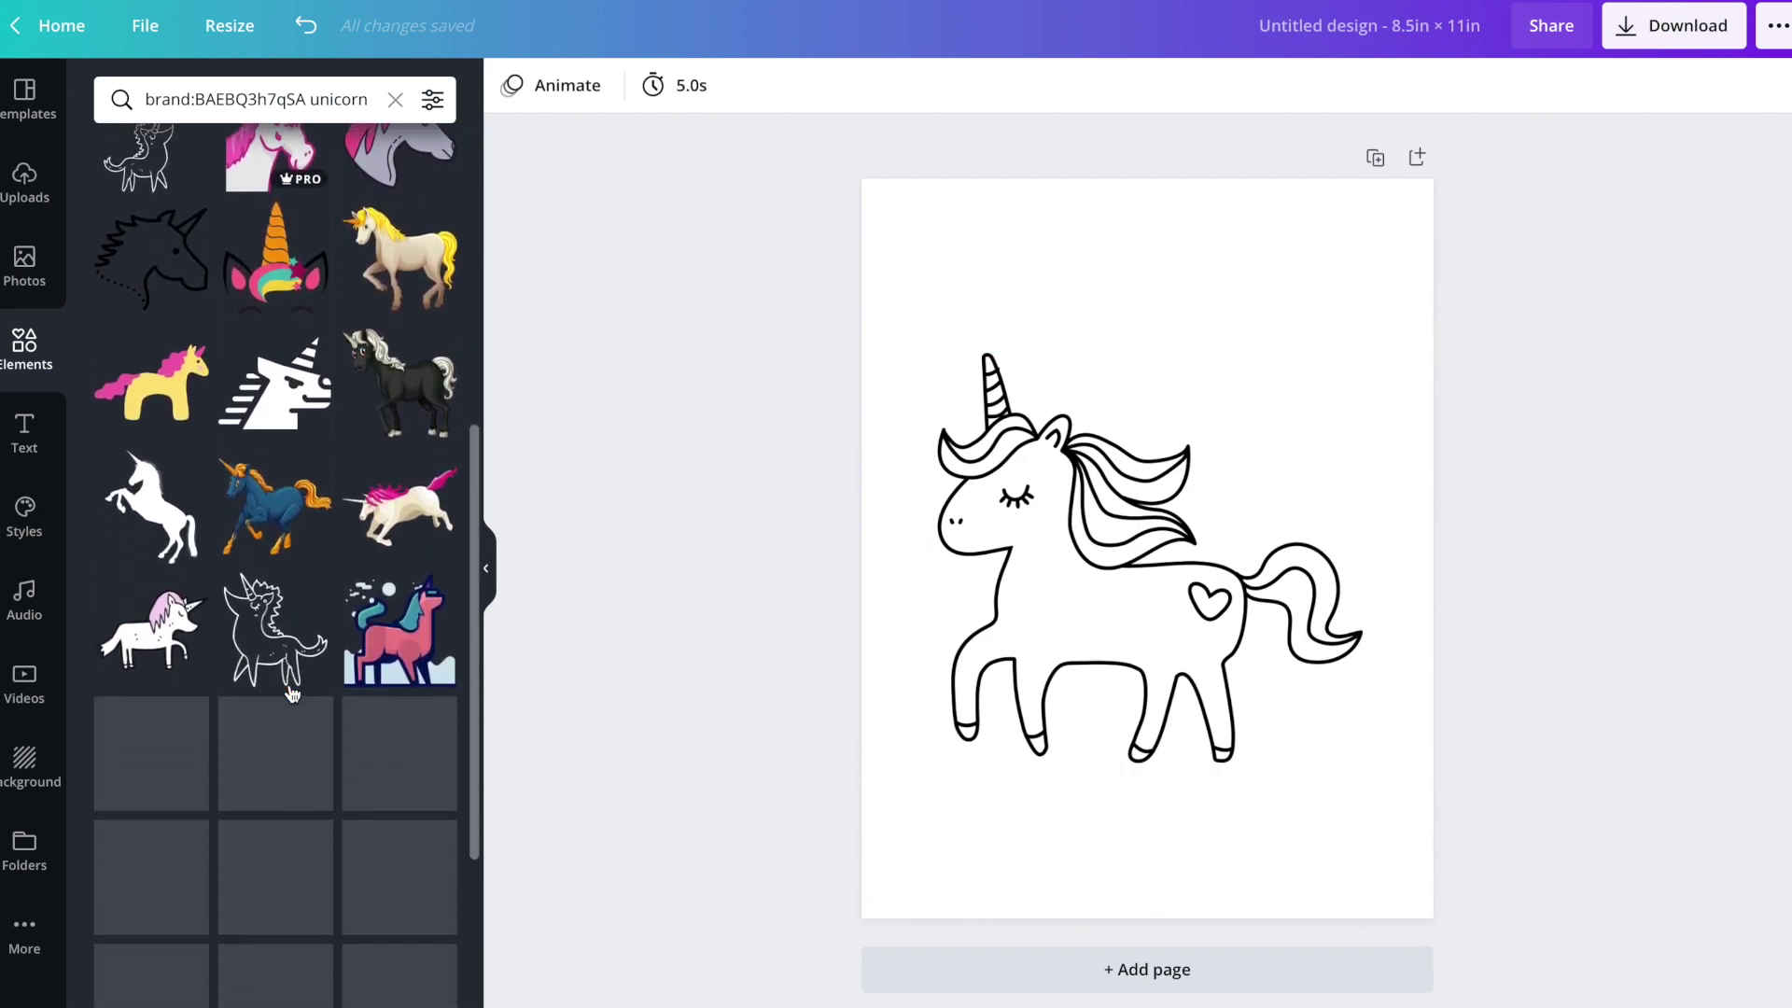
pyautogui.scroll(7, 290, 685)
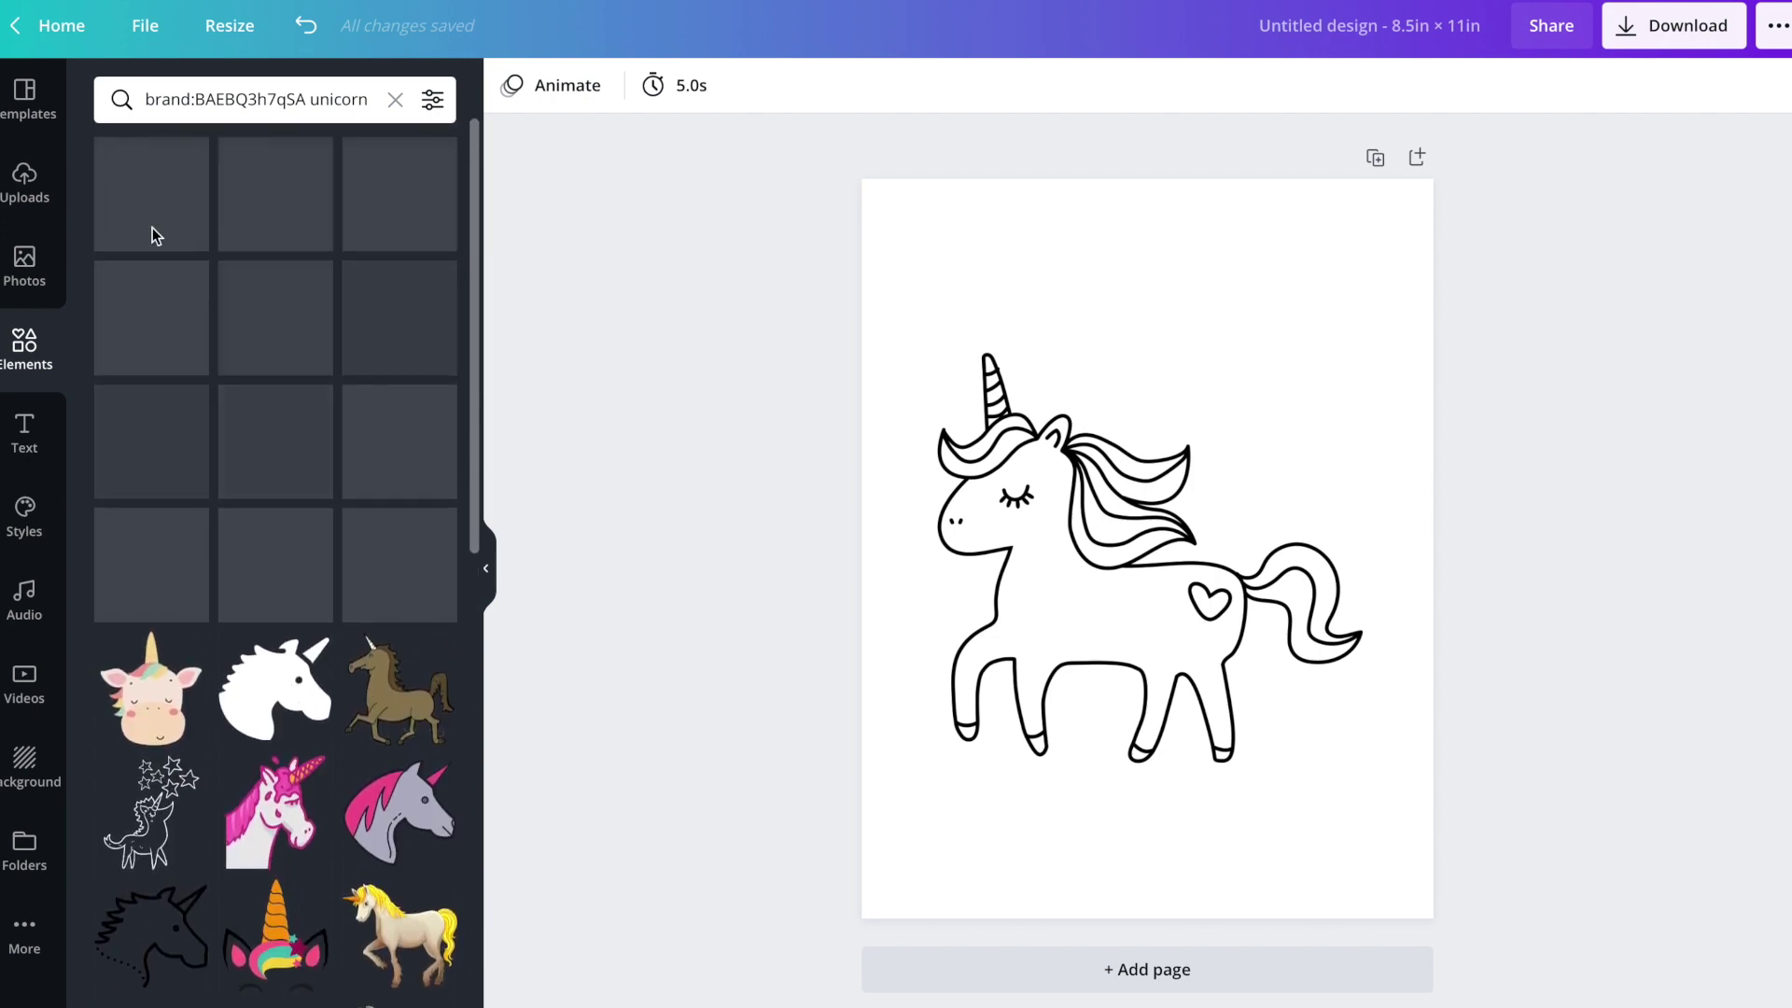
pyautogui.click(362, 97)
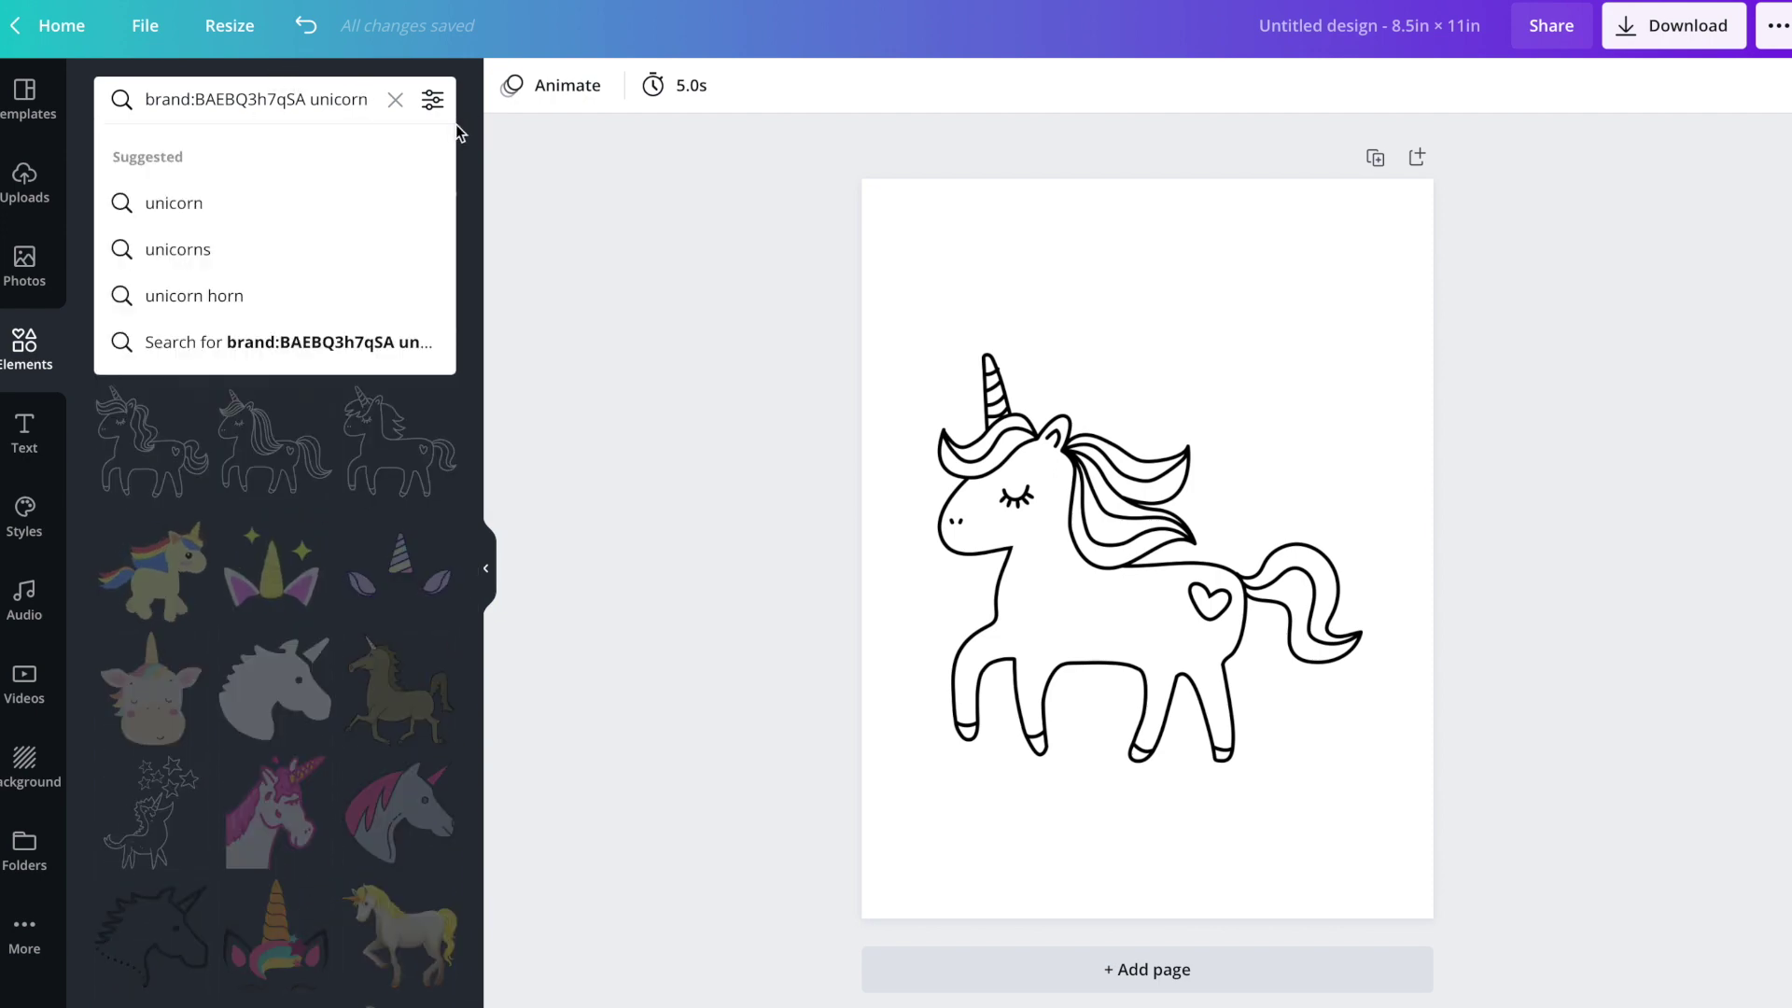
pyautogui.press('BackSpace')
pyautogui.press('BackSpace')
pyautogui.press('BackSpace')
pyautogui.press('BackSpace')
pyautogui.press('BackSpace')
pyautogui.press('BackSpace')
pyautogui.press('BackSpace')
pyautogui.press('BackSpace')
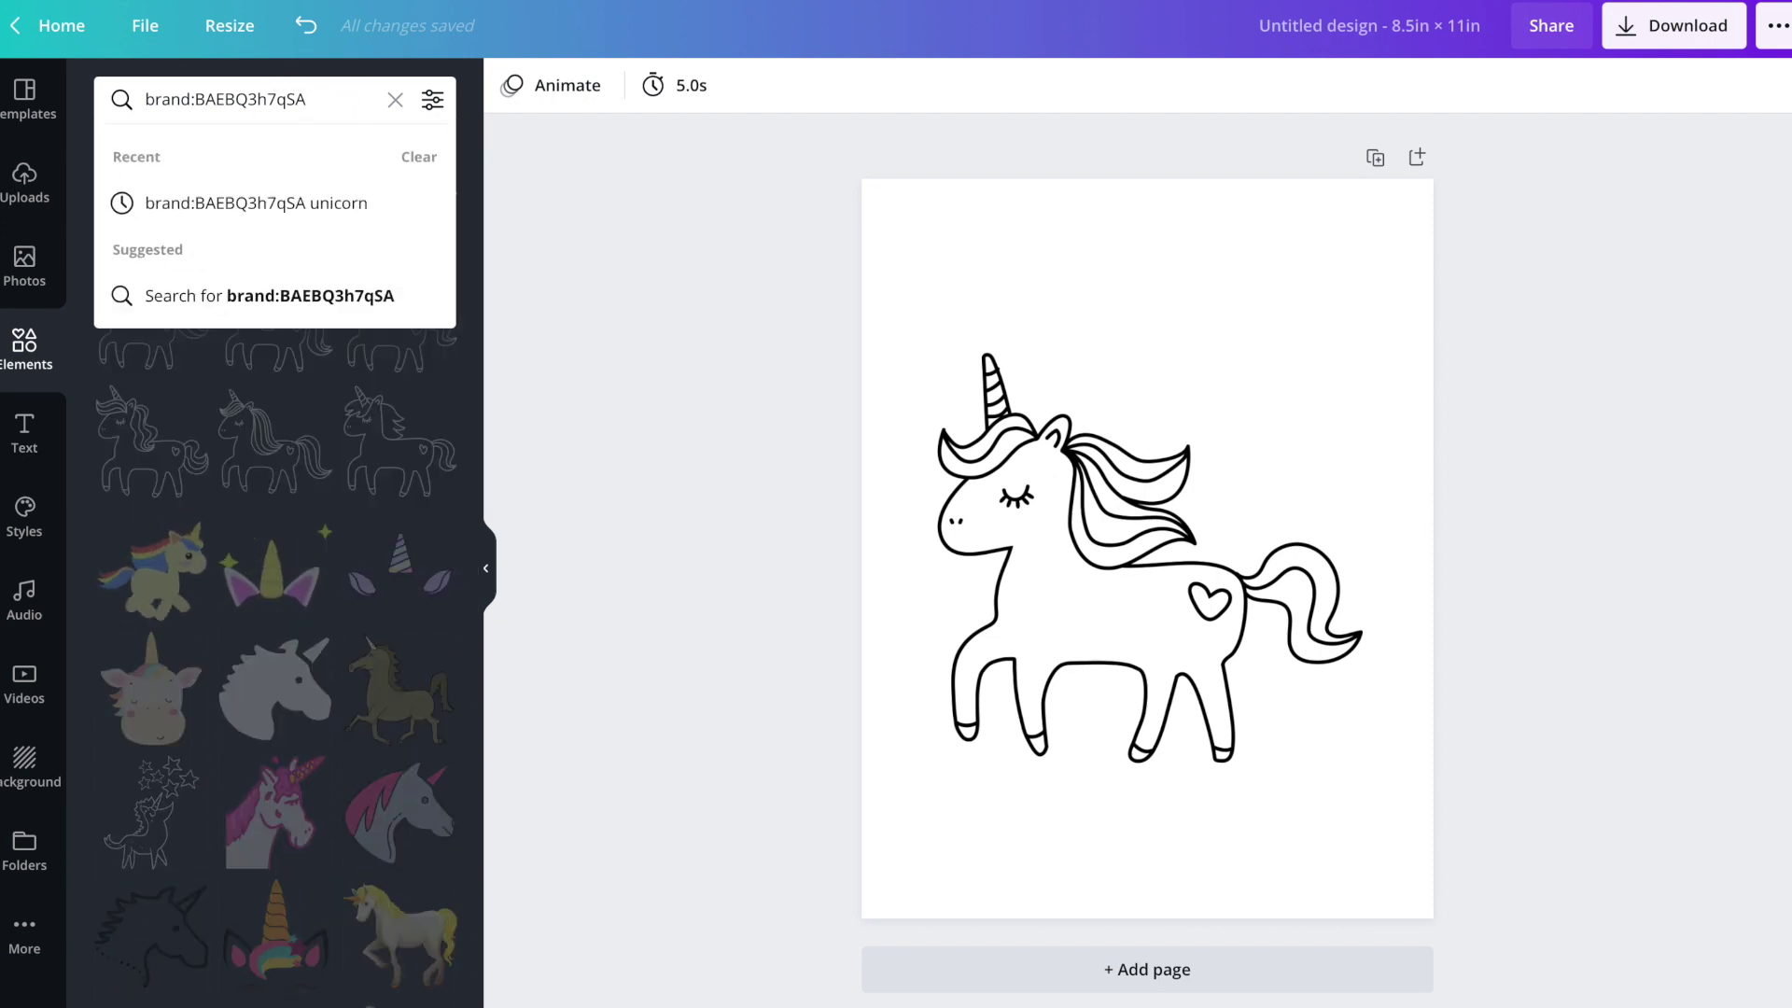
pyautogui.press('Return')
# Step: Search the creator's elements for 'unicorn' again to list unicorn outline stickers
pyautogui.scroll(-2, 320, 354)
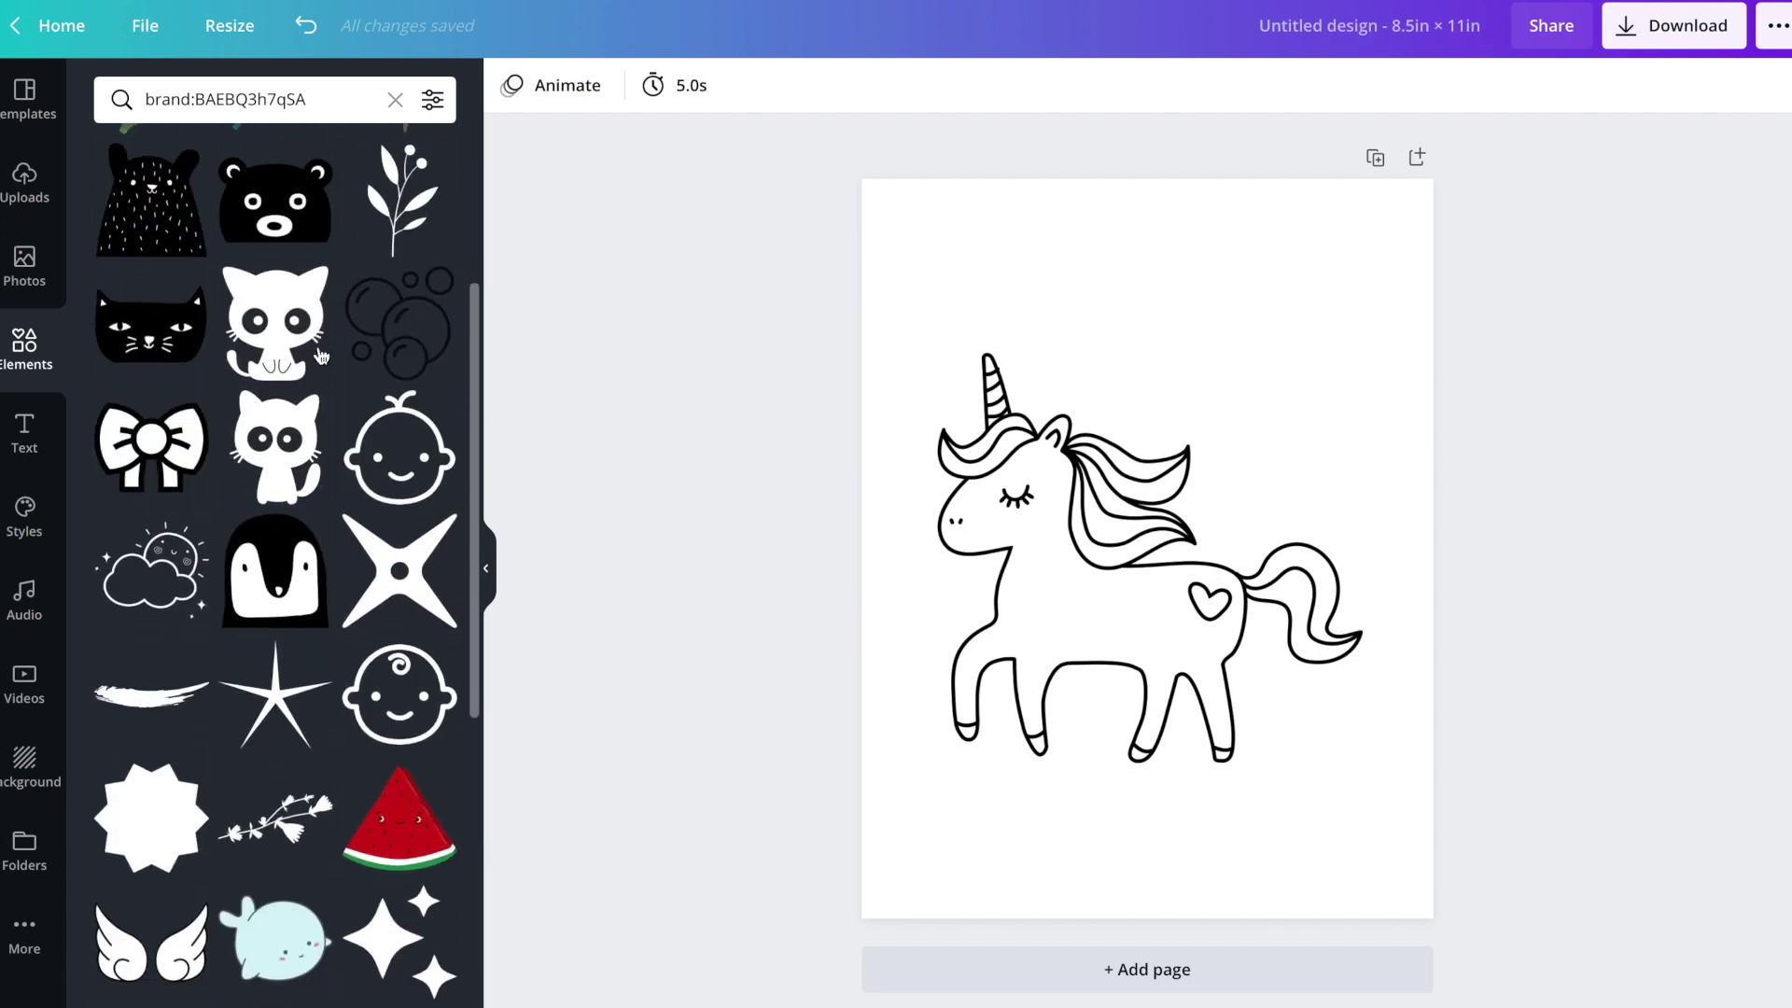
pyautogui.scroll(-8, 320, 354)
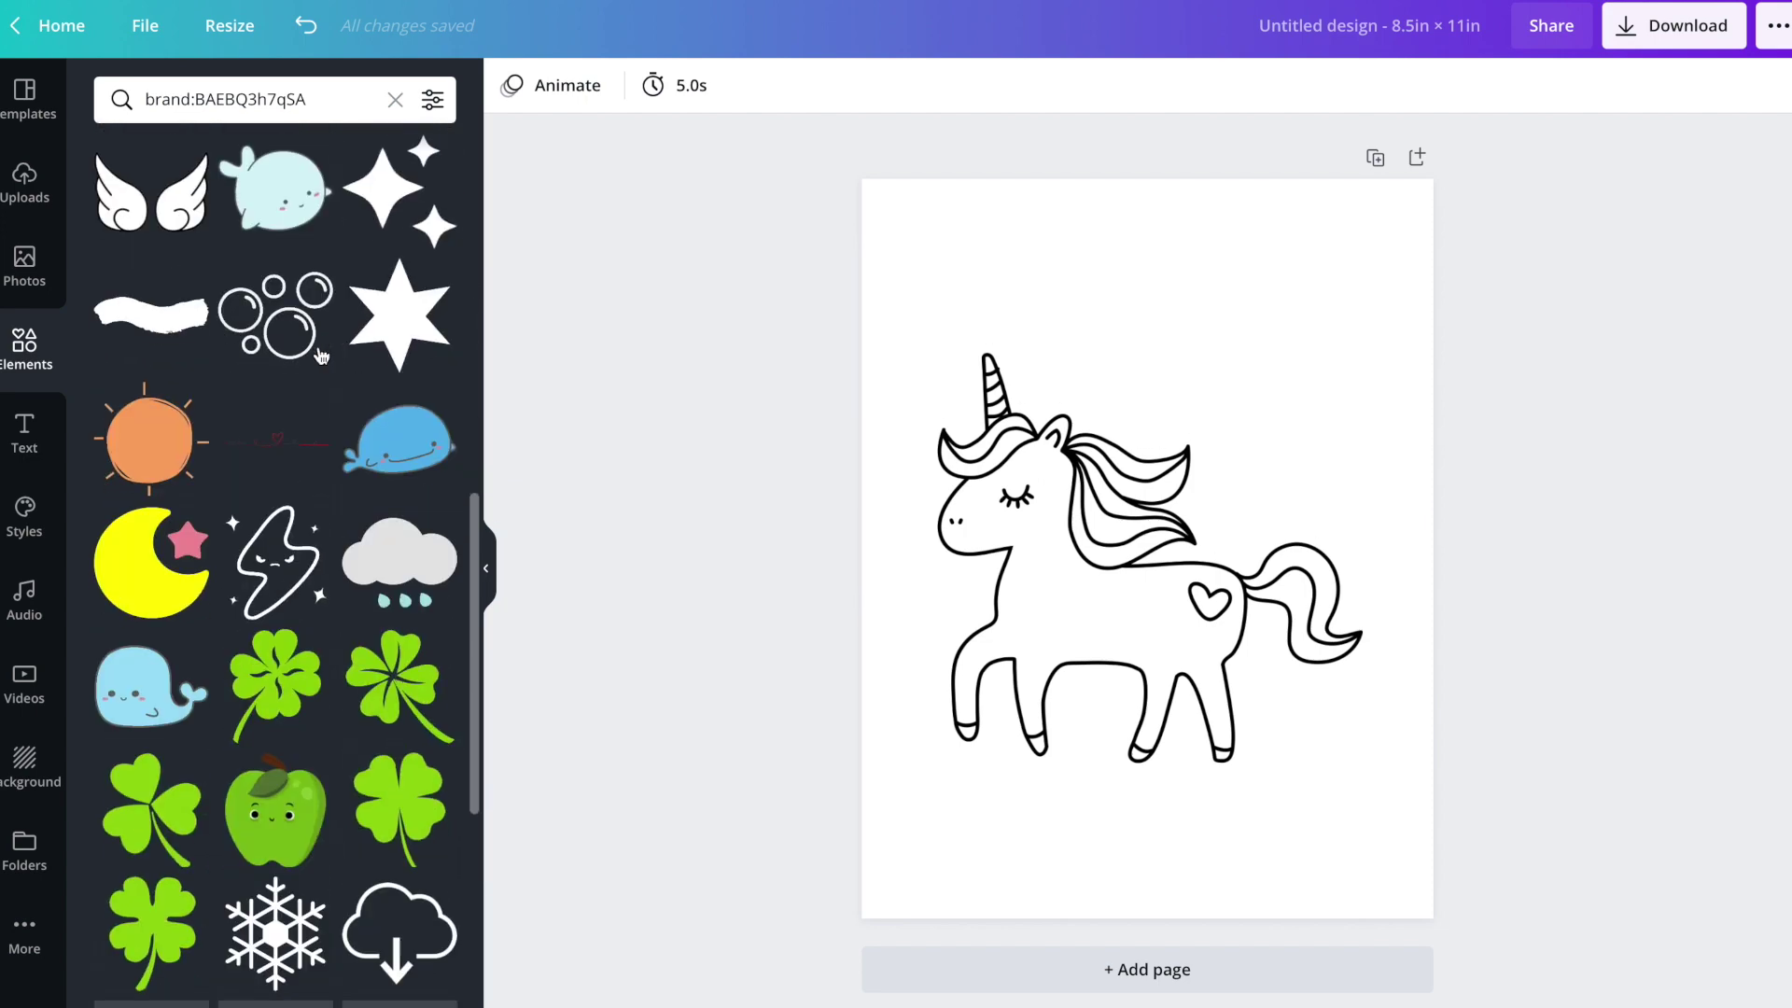
pyautogui.scroll(-5, 320, 355)
pyautogui.click(328, 96)
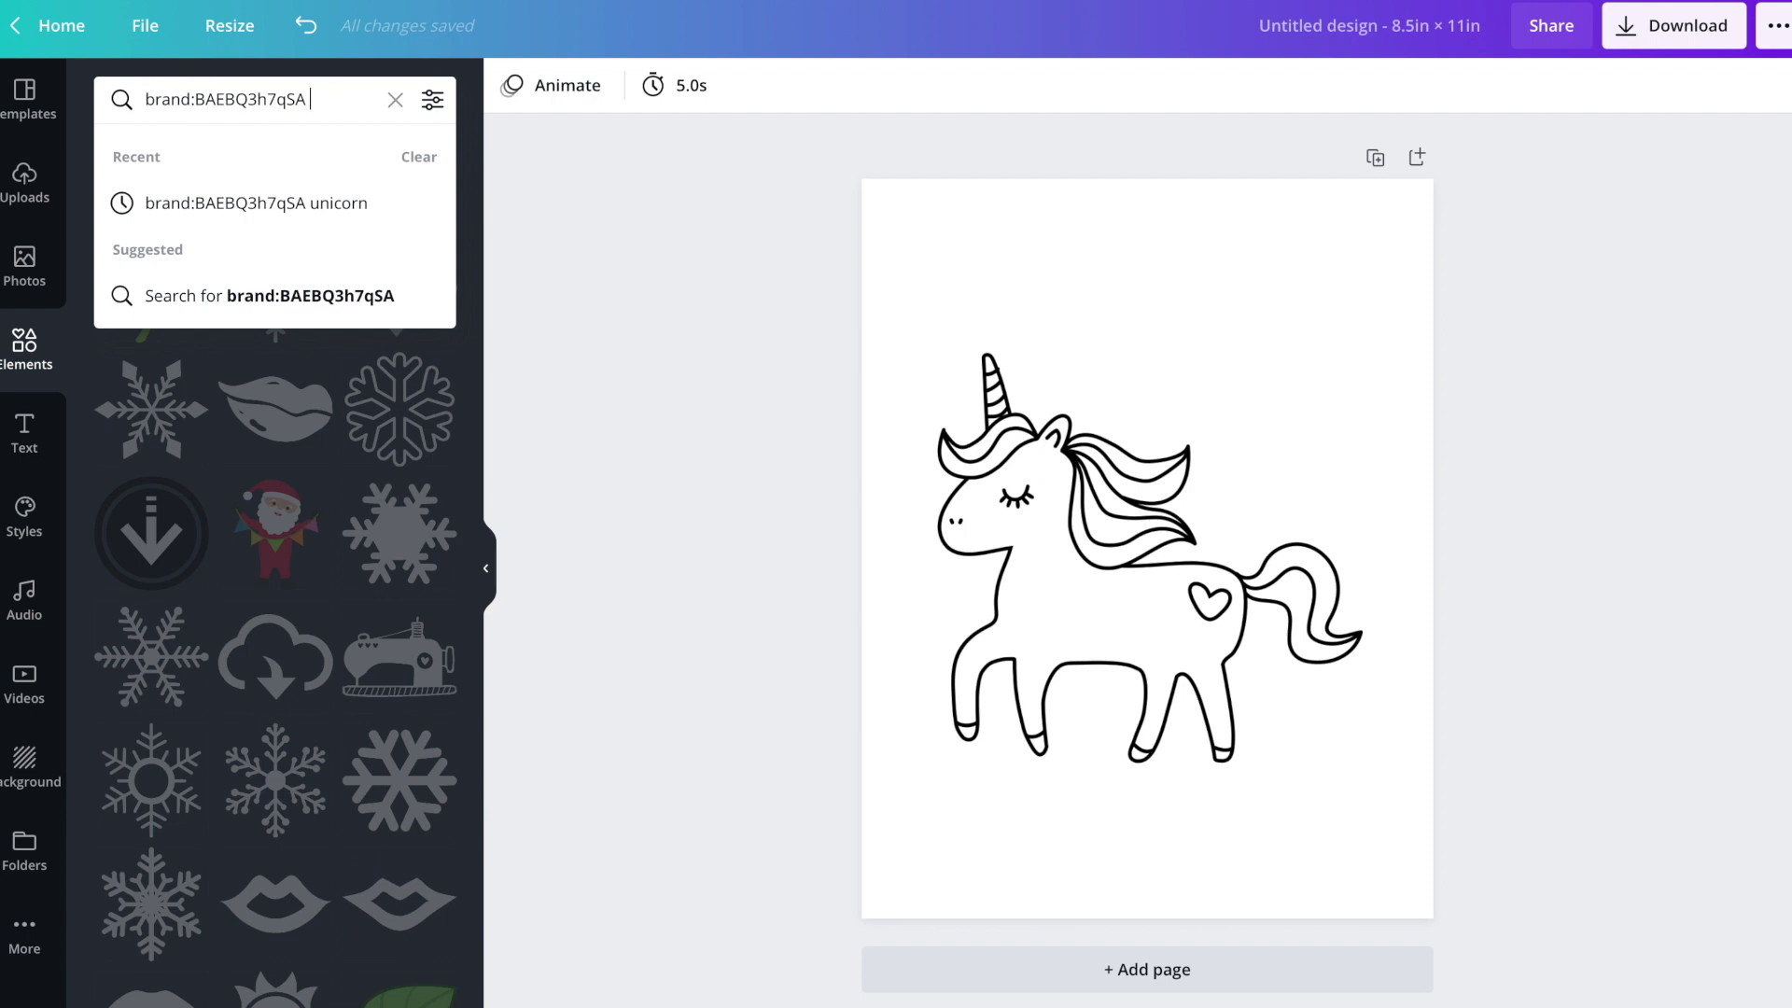
pyautogui.write('unir')
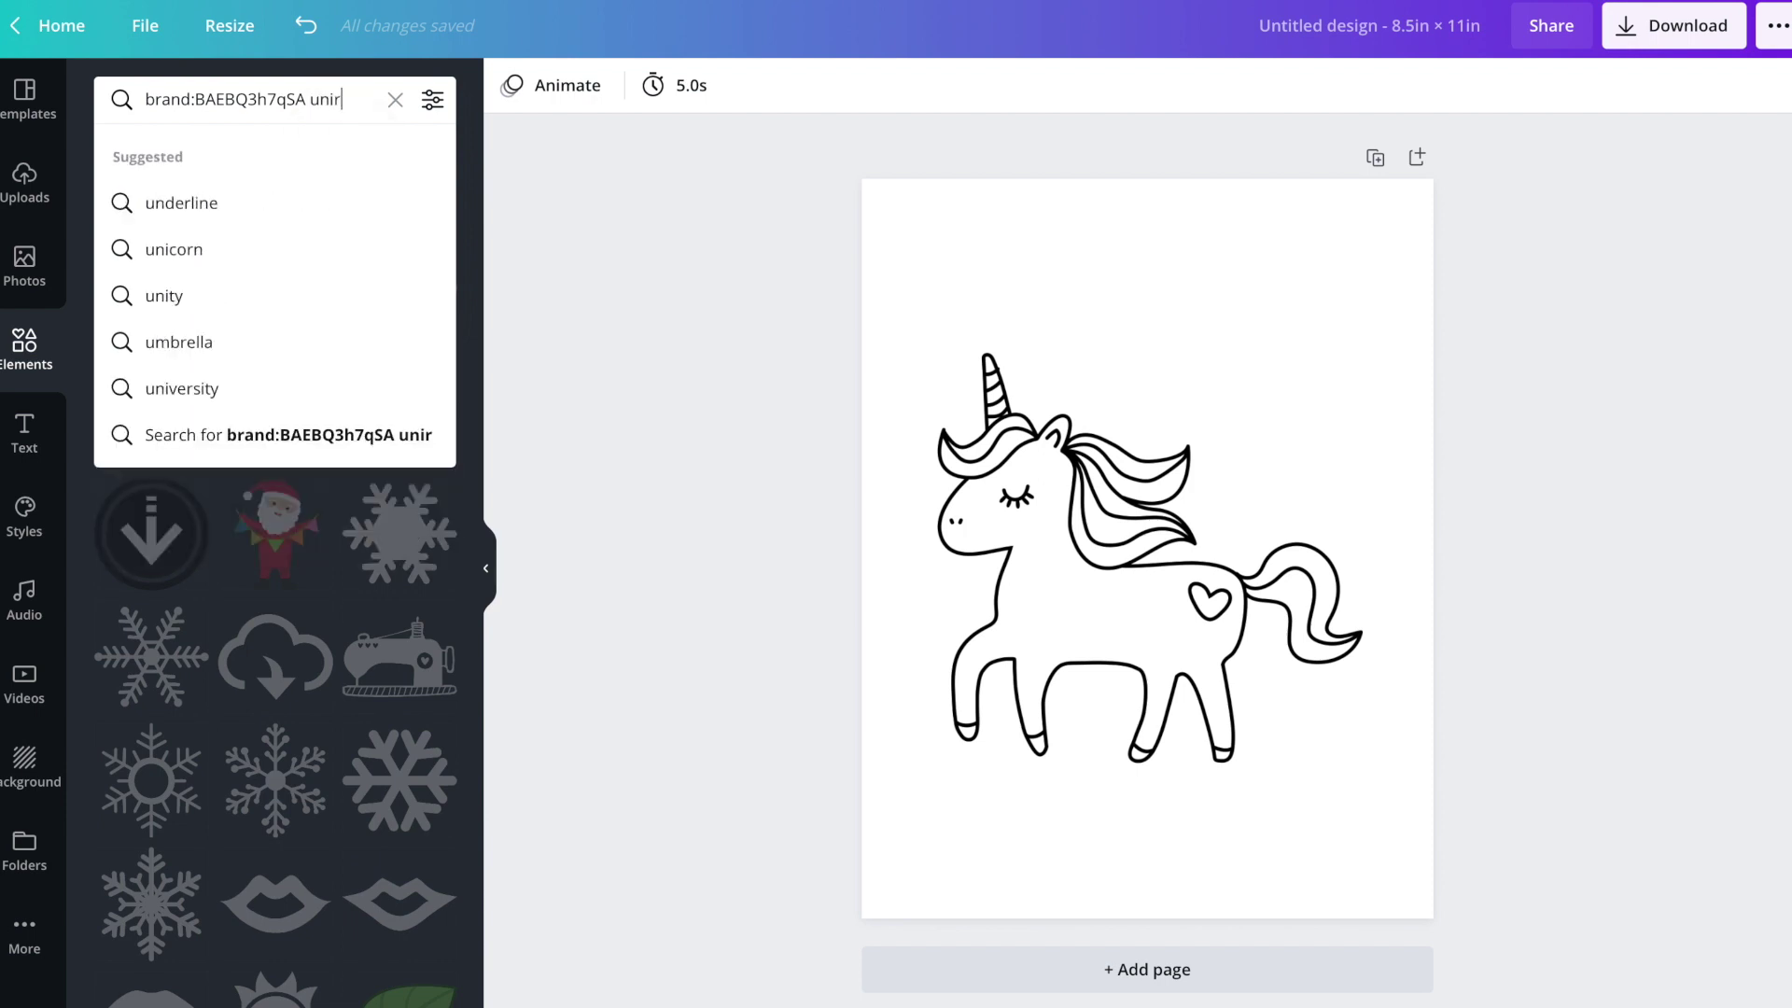
pyautogui.press('BackSpace')
pyautogui.write('corn')
pyautogui.press('Return')
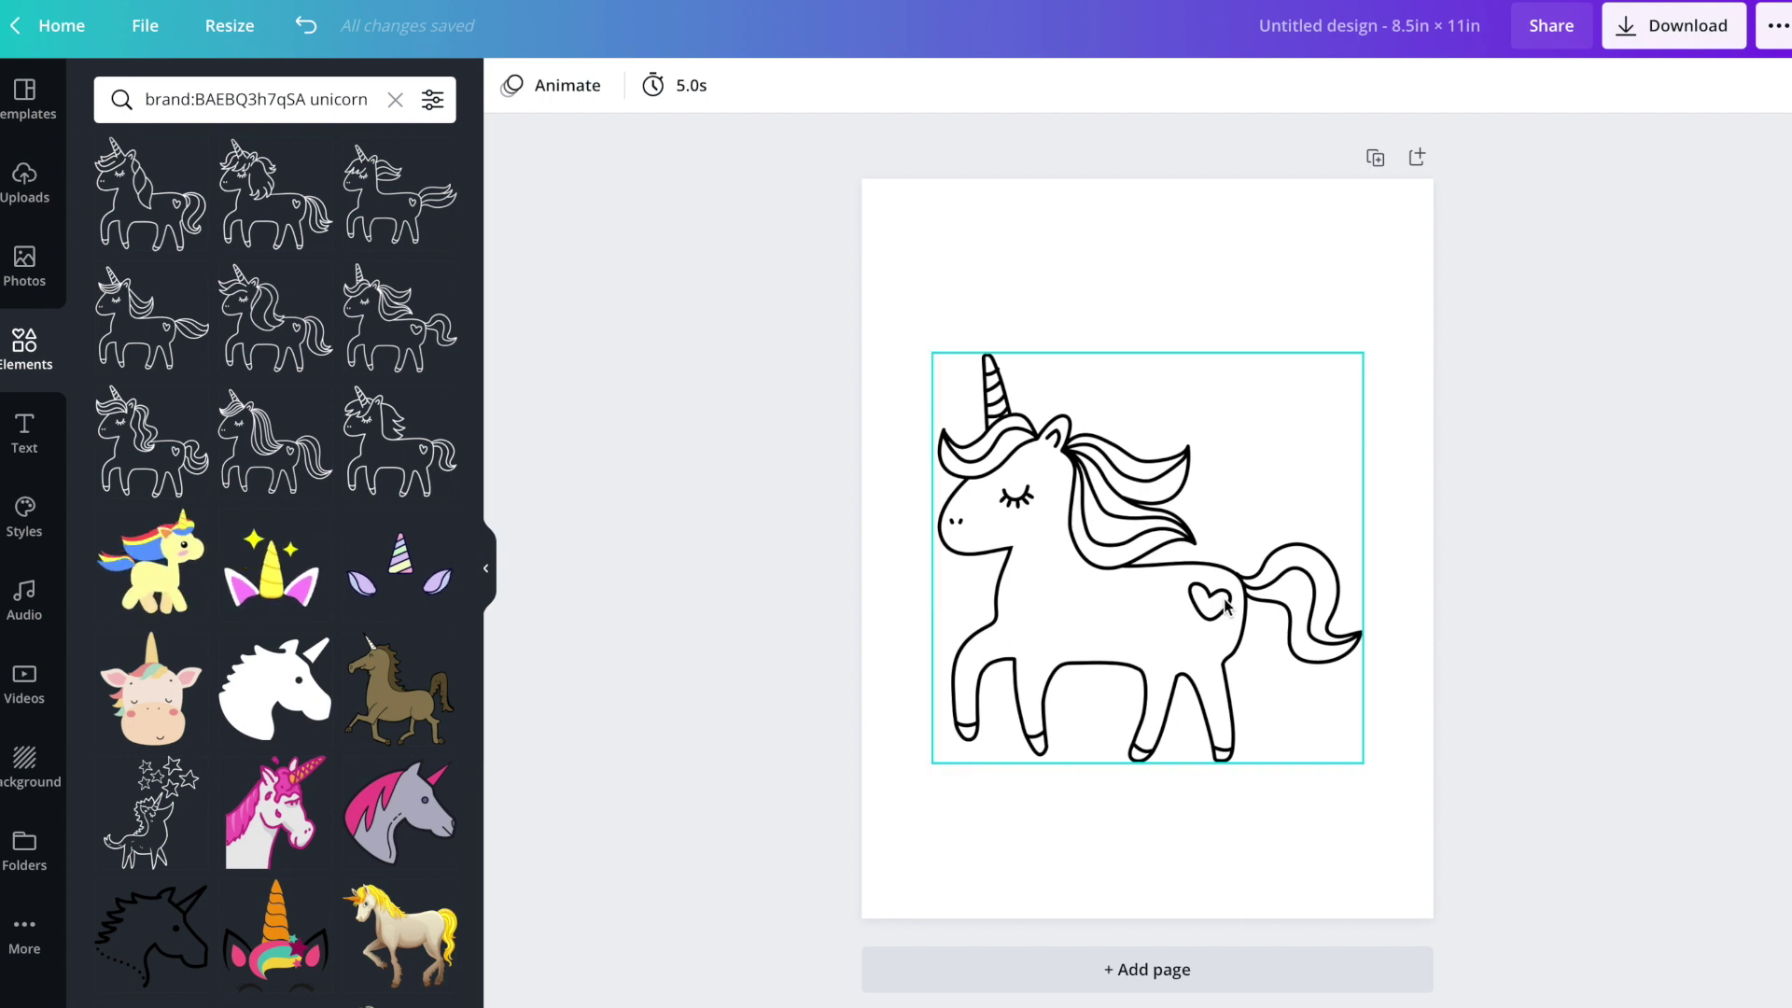
# Step: Add Page 2 holding an enlarged unicorn outline sticker
pyautogui.click(1112, 964)
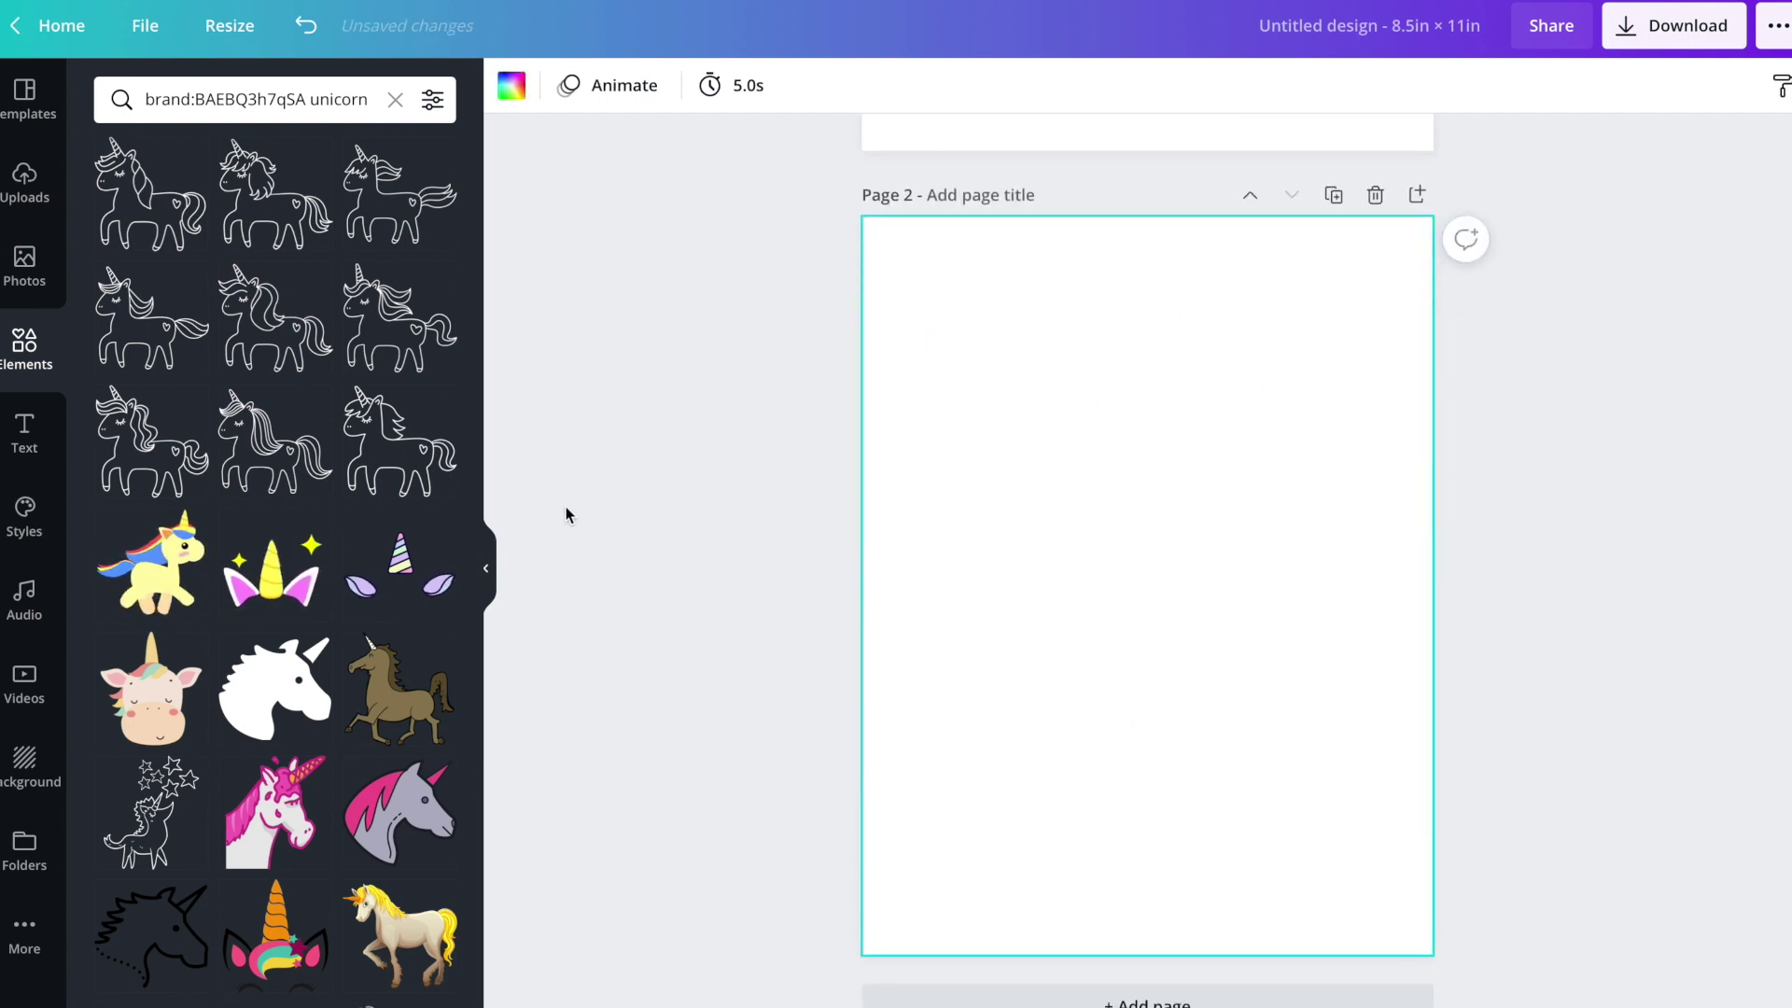
pyautogui.click(149, 338)
pyautogui.moveTo(1268, 483); pyautogui.dragTo(1370, 384)
pyautogui.moveTo(1032, 686); pyautogui.dragTo(939, 768)
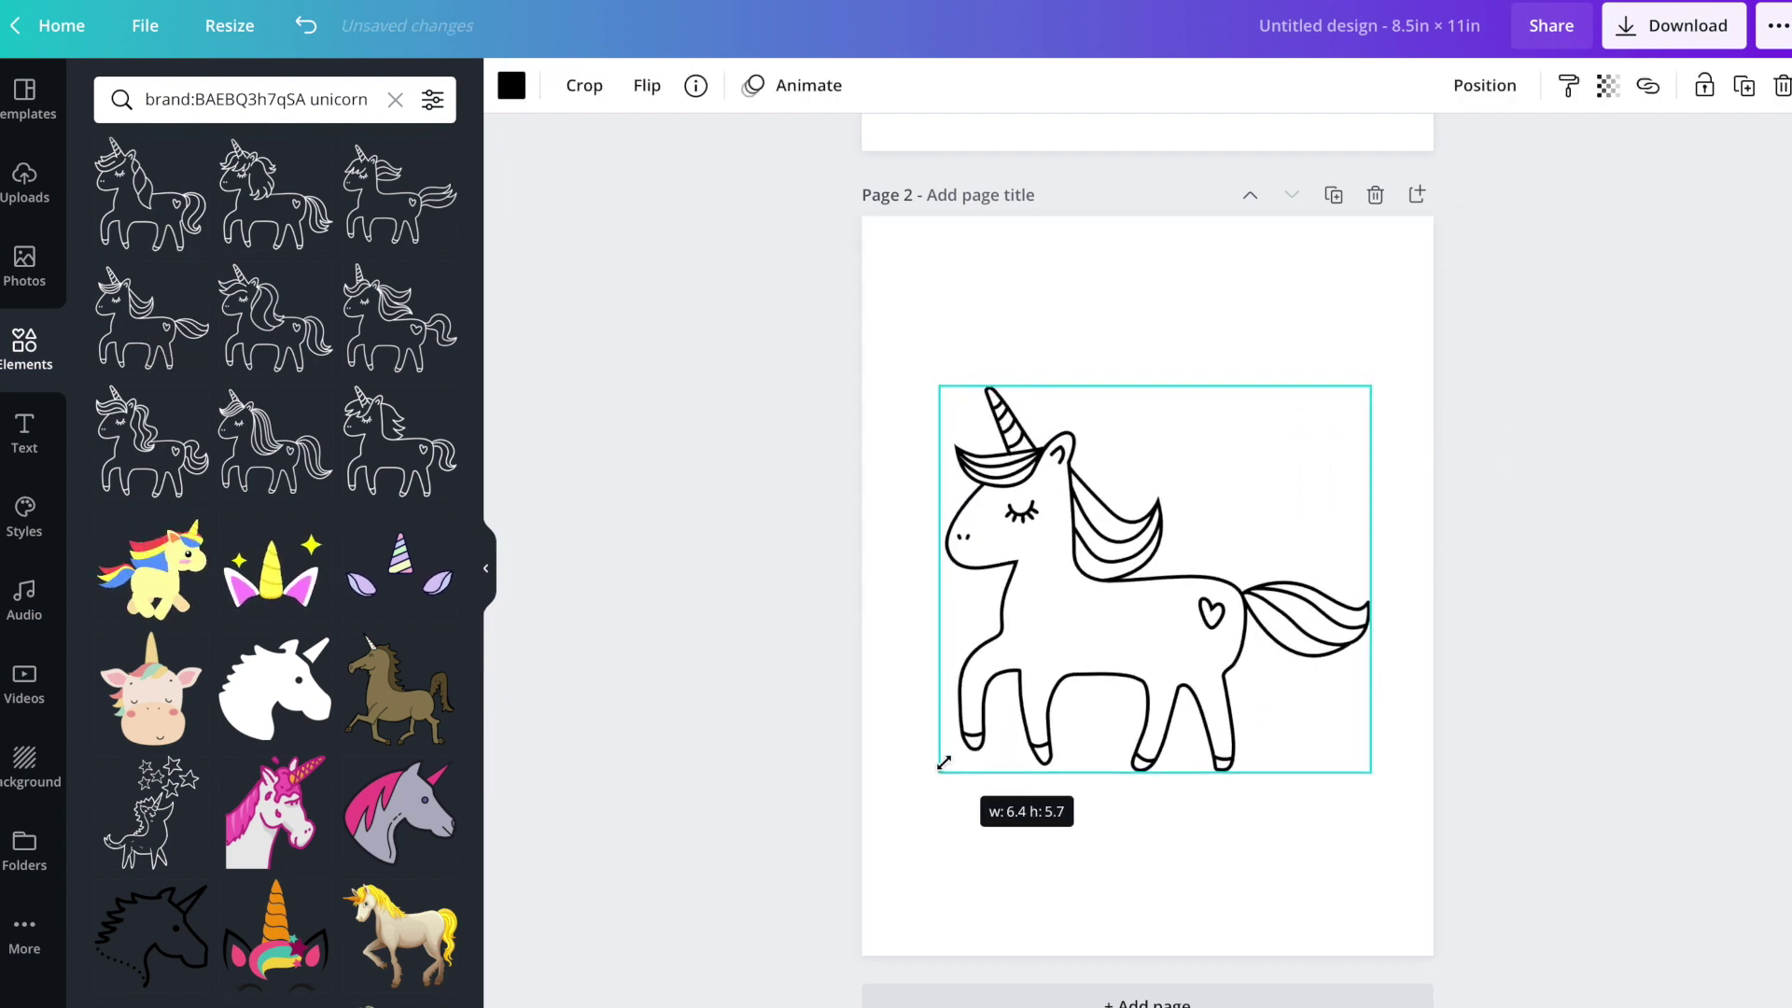
pyautogui.scroll(5, 1105, 782)
pyautogui.scroll(-5, 1105, 782)
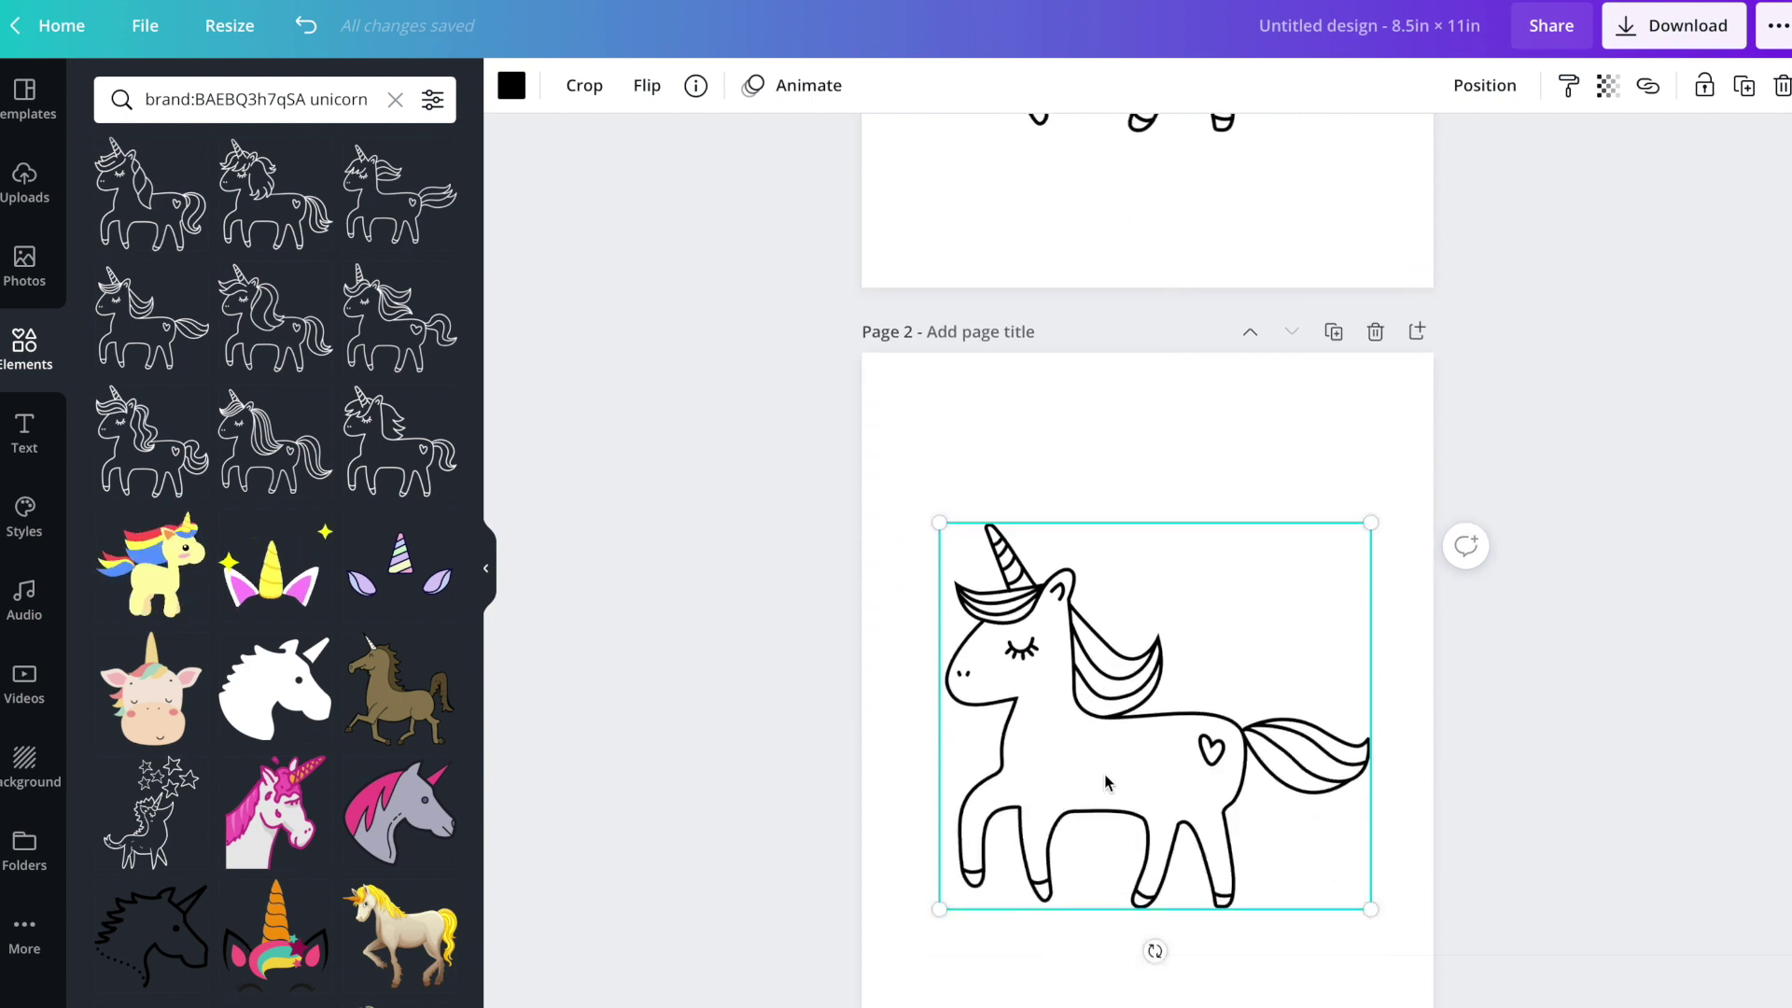
# Step: Add Page 3 with a unicorn enlarged to about 6.7 × 6, then return to Page 1
pyautogui.click(1154, 971)
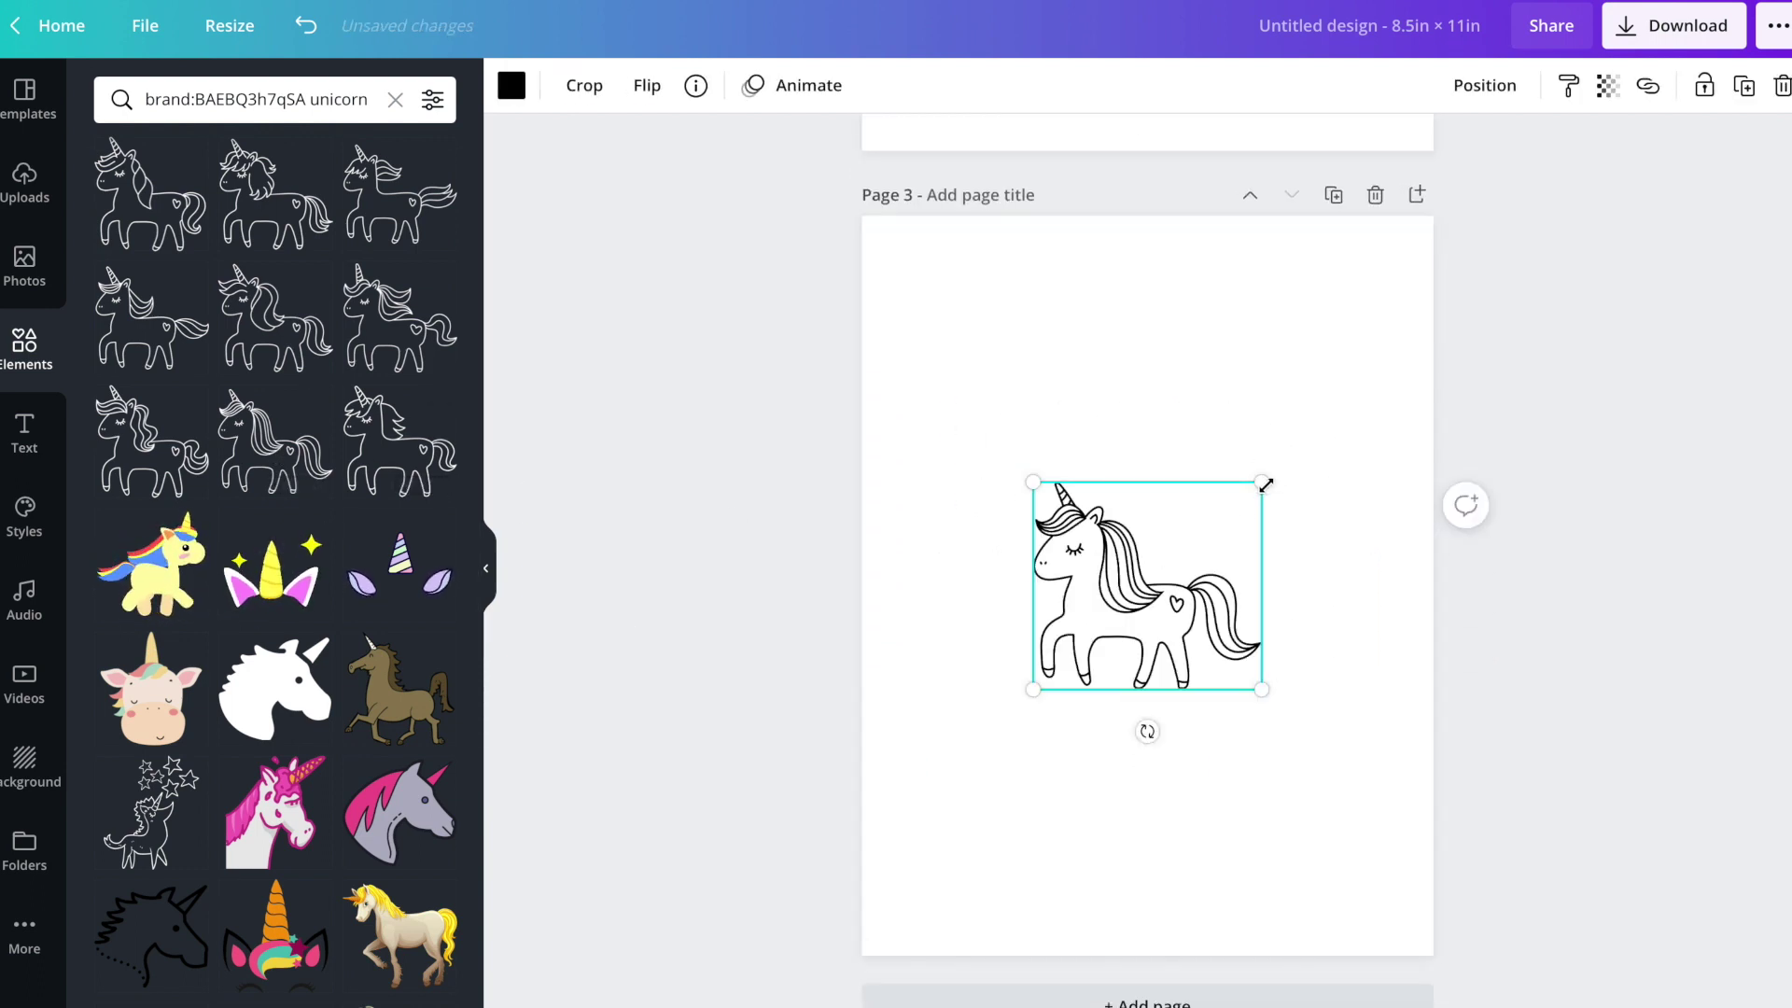
pyautogui.moveTo(1266, 484); pyautogui.dragTo(1389, 384)
pyautogui.moveTo(1030, 691); pyautogui.dragTo(922, 774)
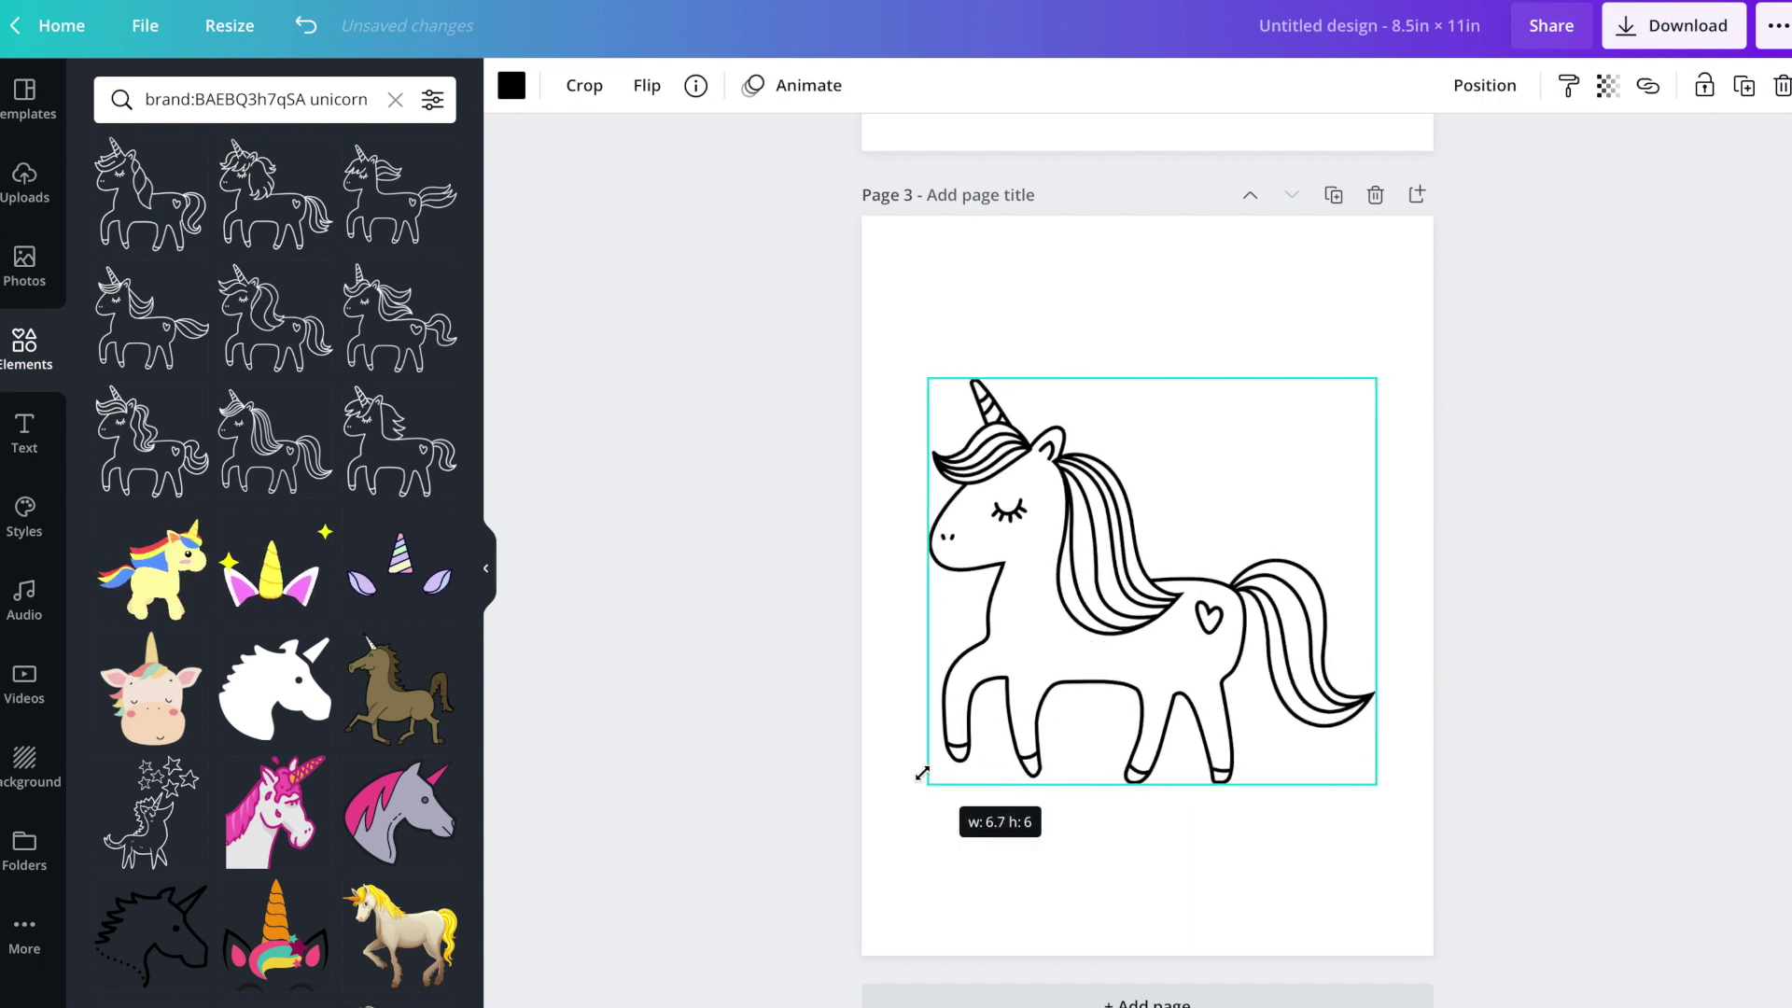
pyautogui.scroll(-1, 1012, 759)
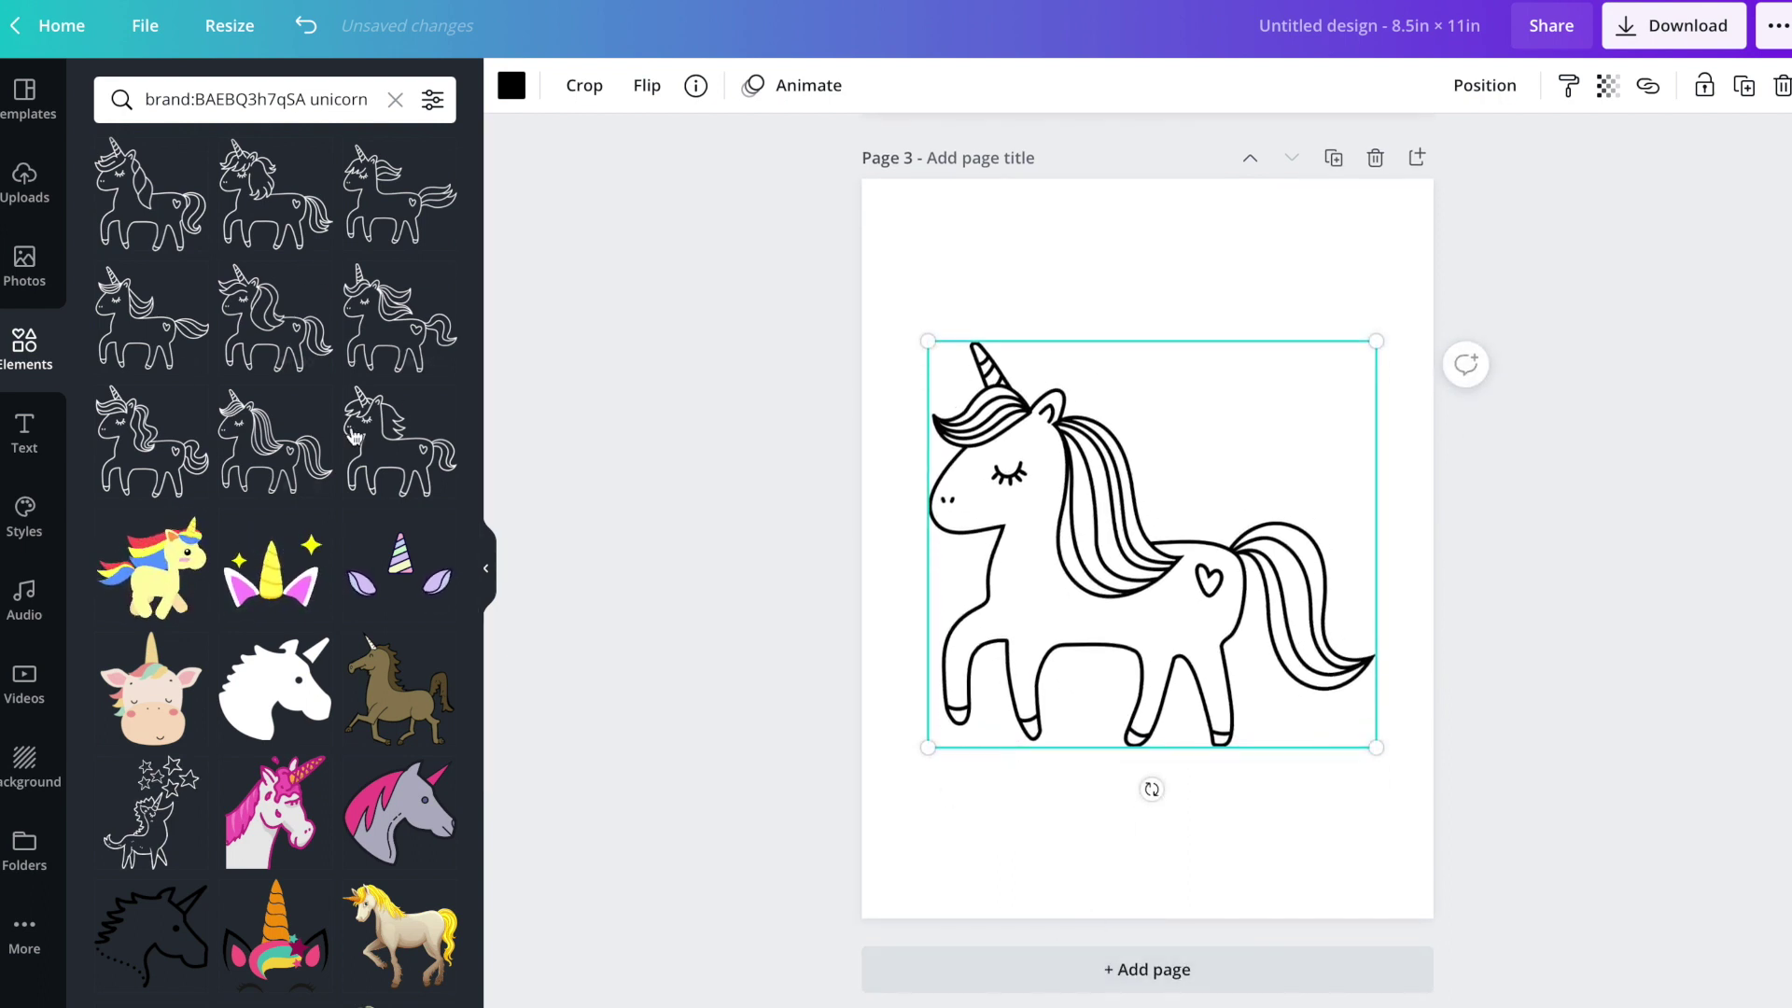
pyautogui.scroll(15, 1329, 634)
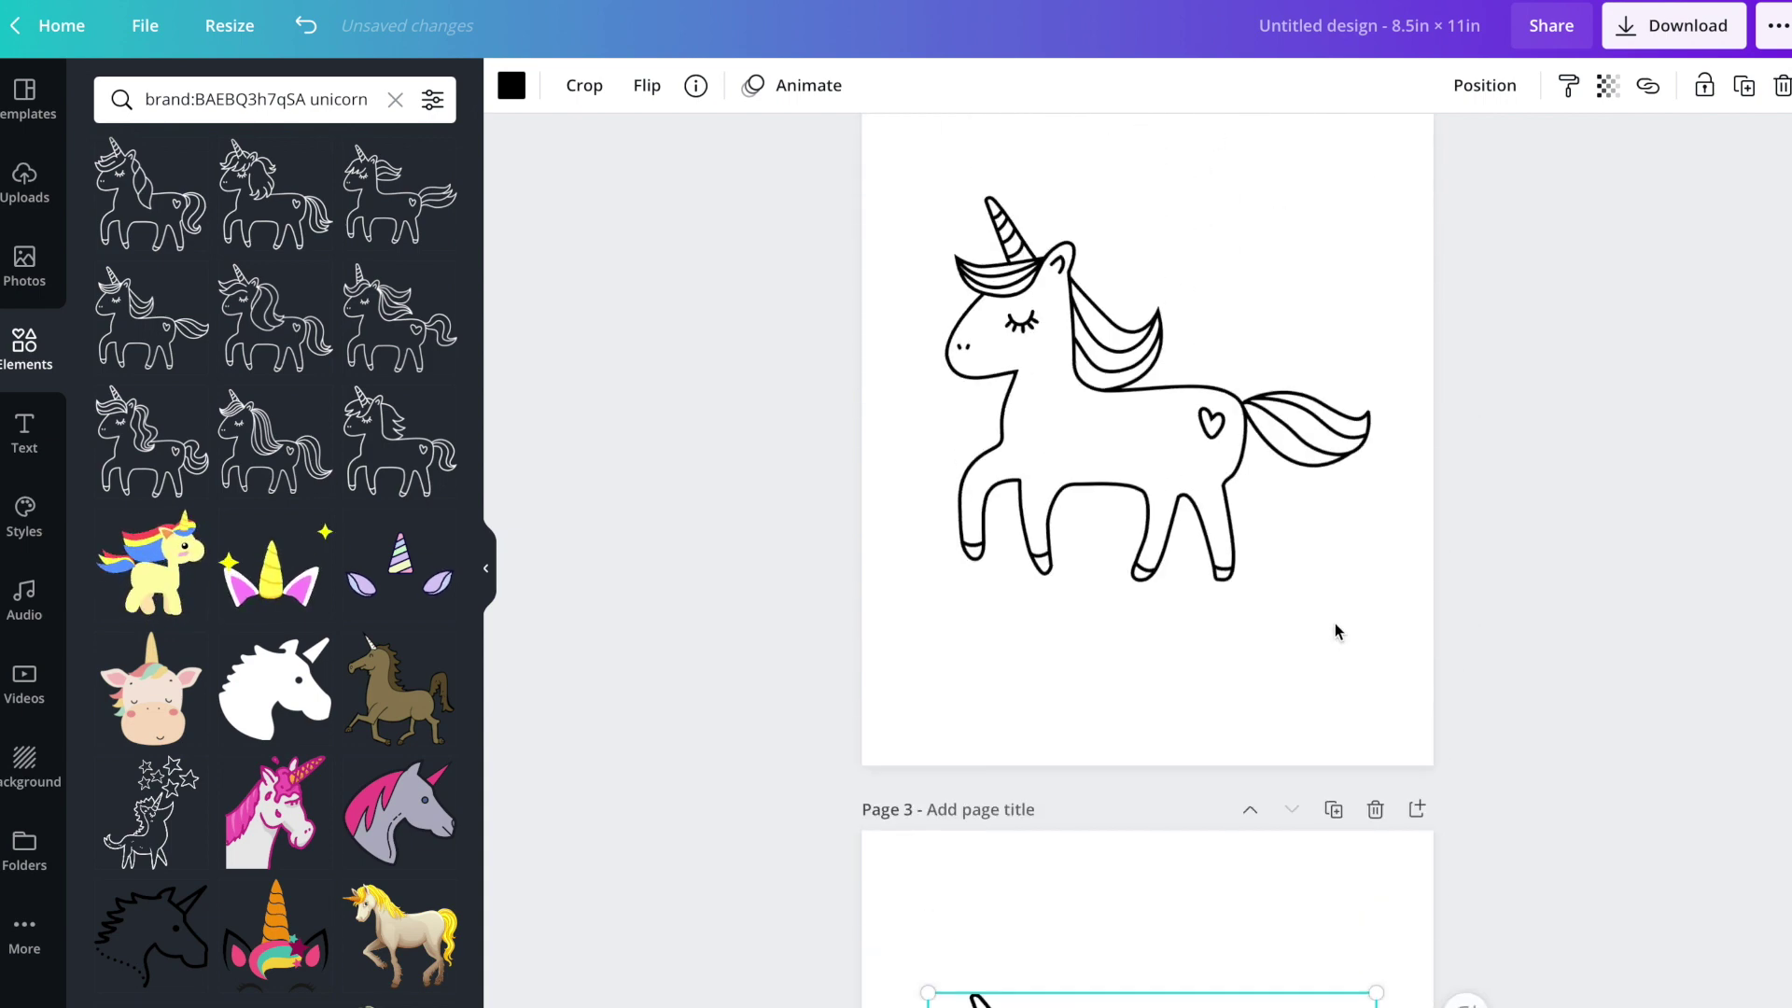
# Step: Search Elements for rainbows and add the outlined cloud rainbow to page 1
pyautogui.click(395, 100)
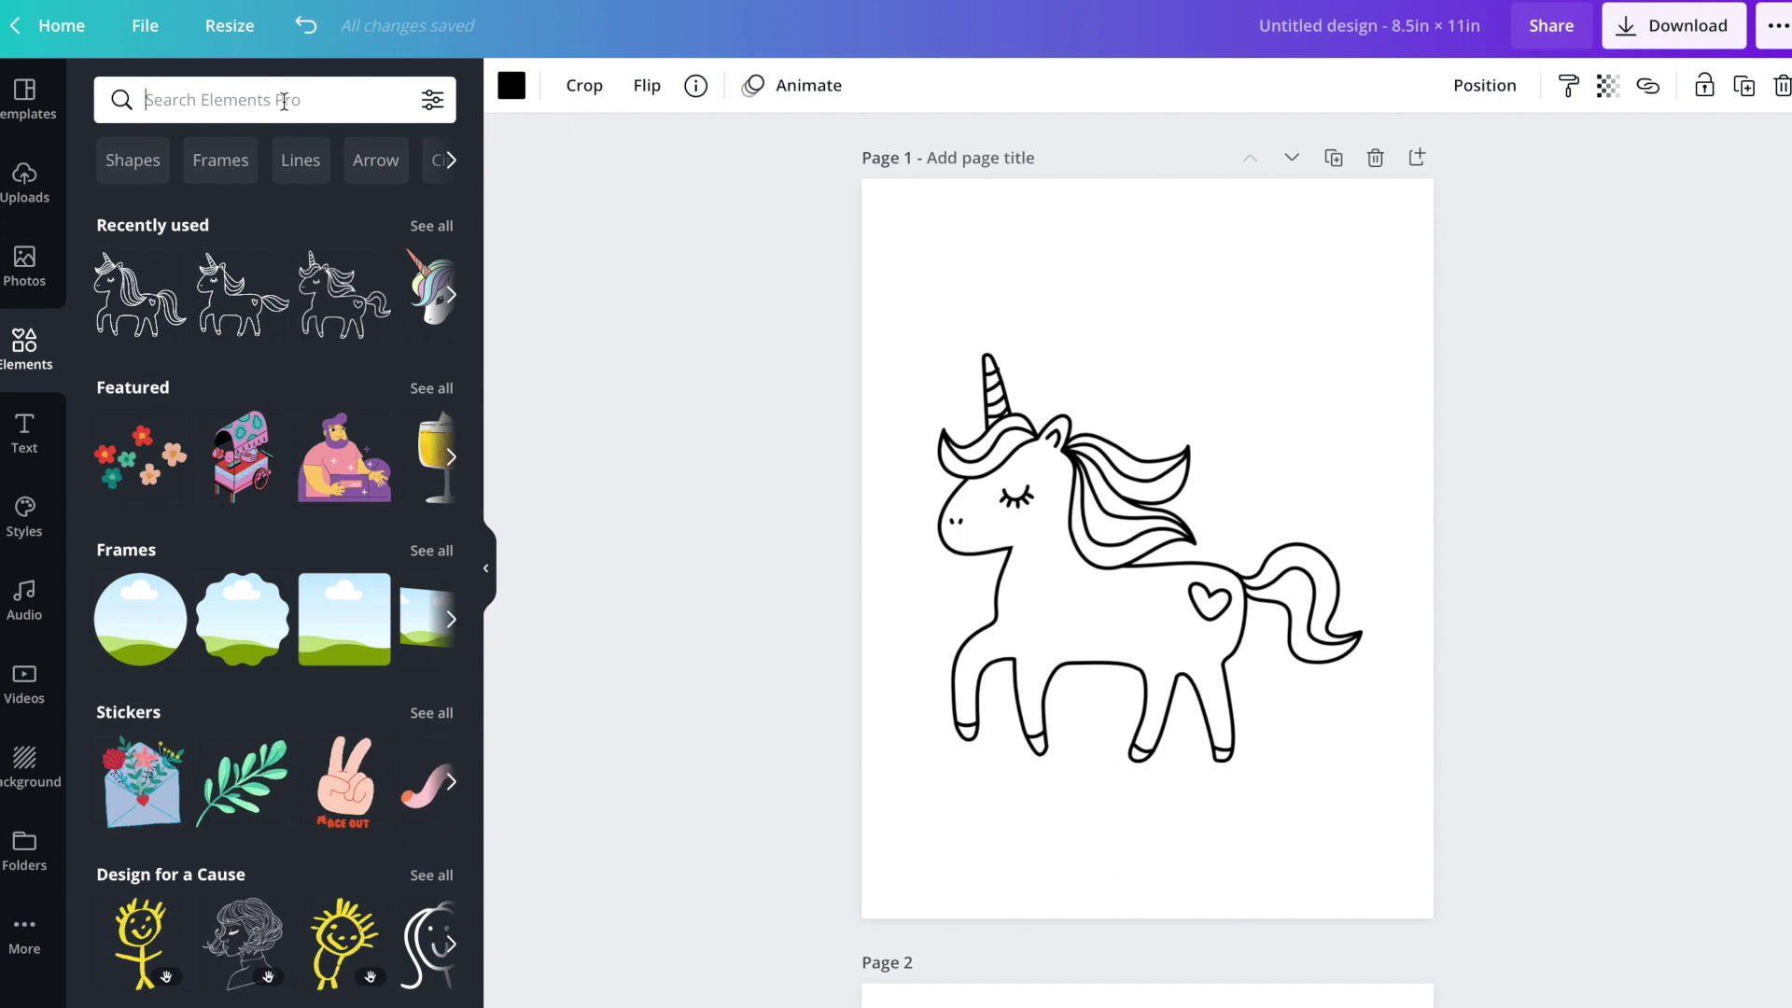
pyautogui.write('rain')
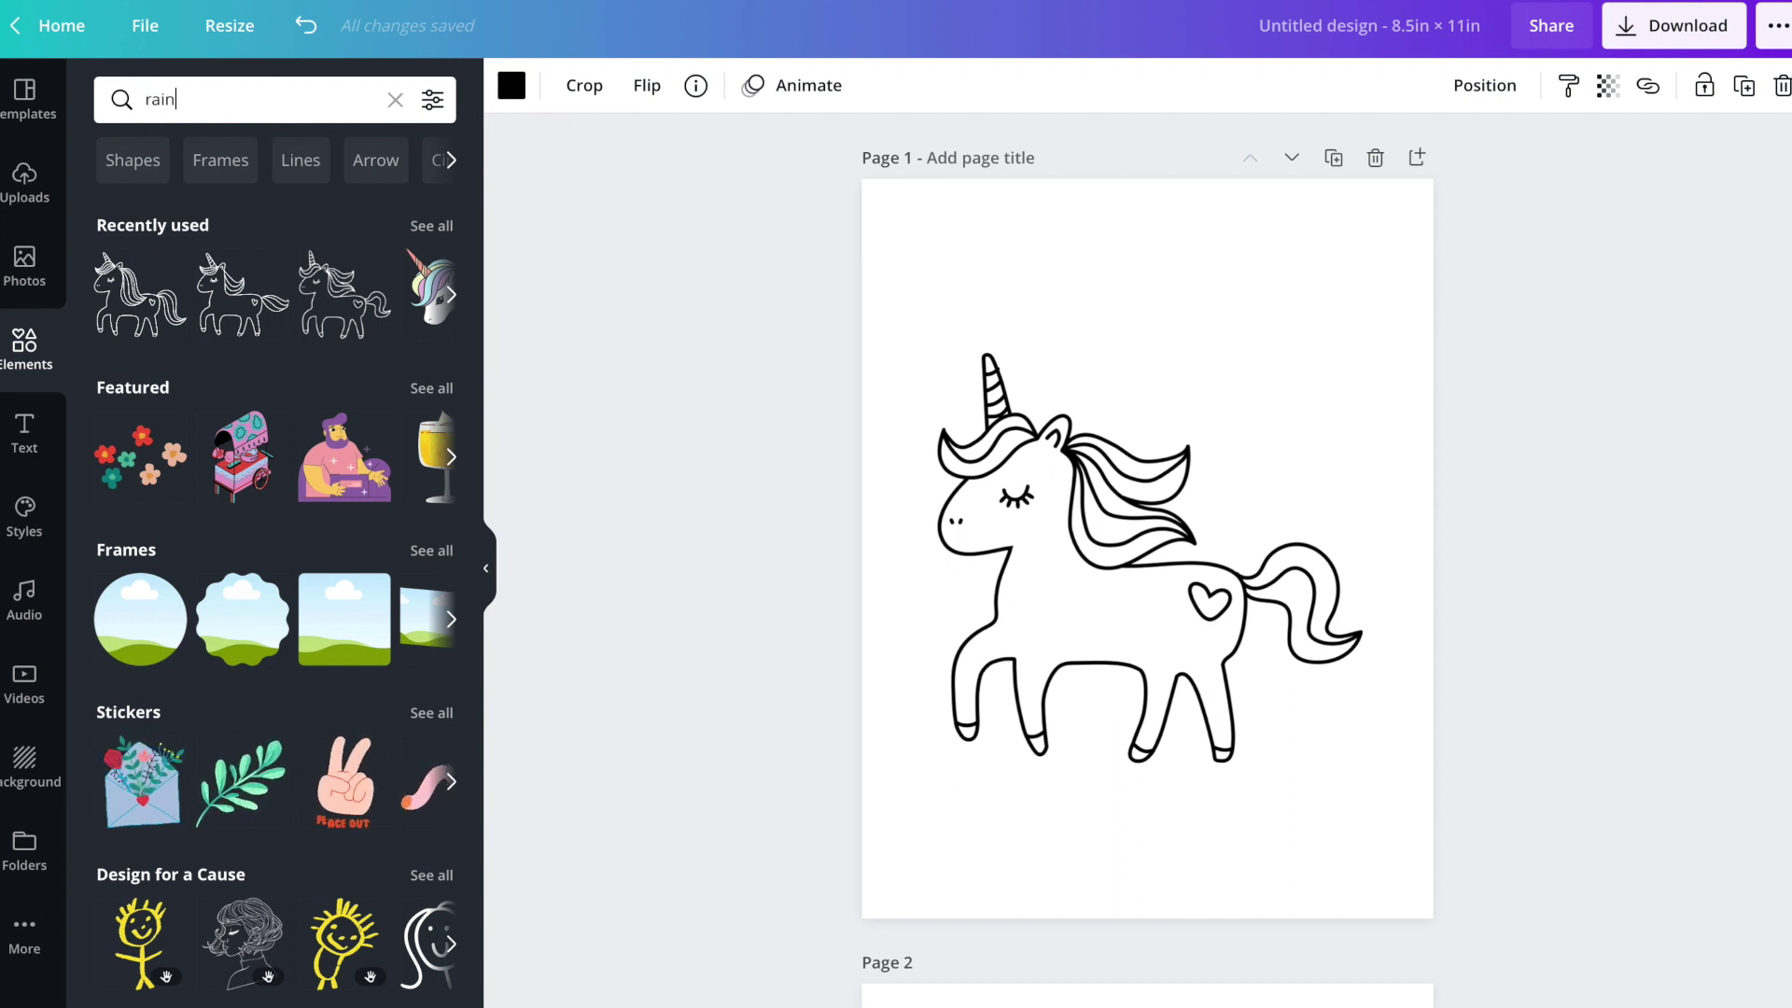
pyautogui.write('bow')
pyautogui.press('Return')
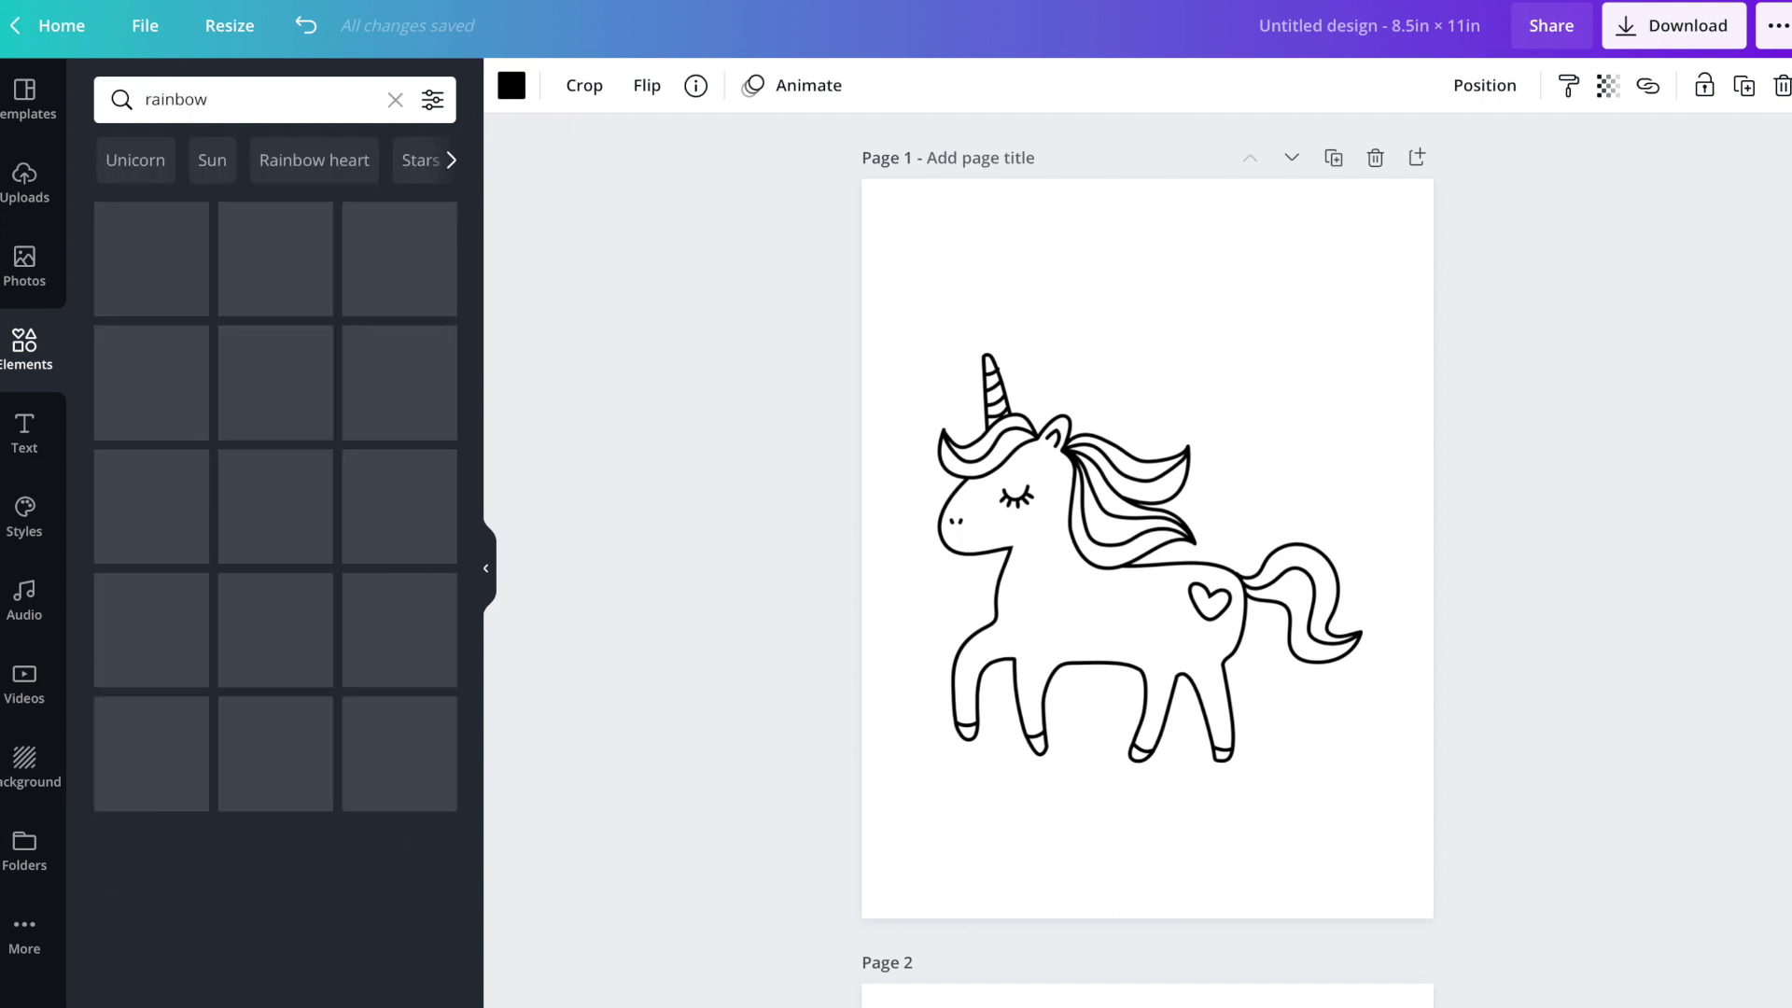
pyautogui.scroll(-2, 255, 369)
pyautogui.scroll(-5, 255, 368)
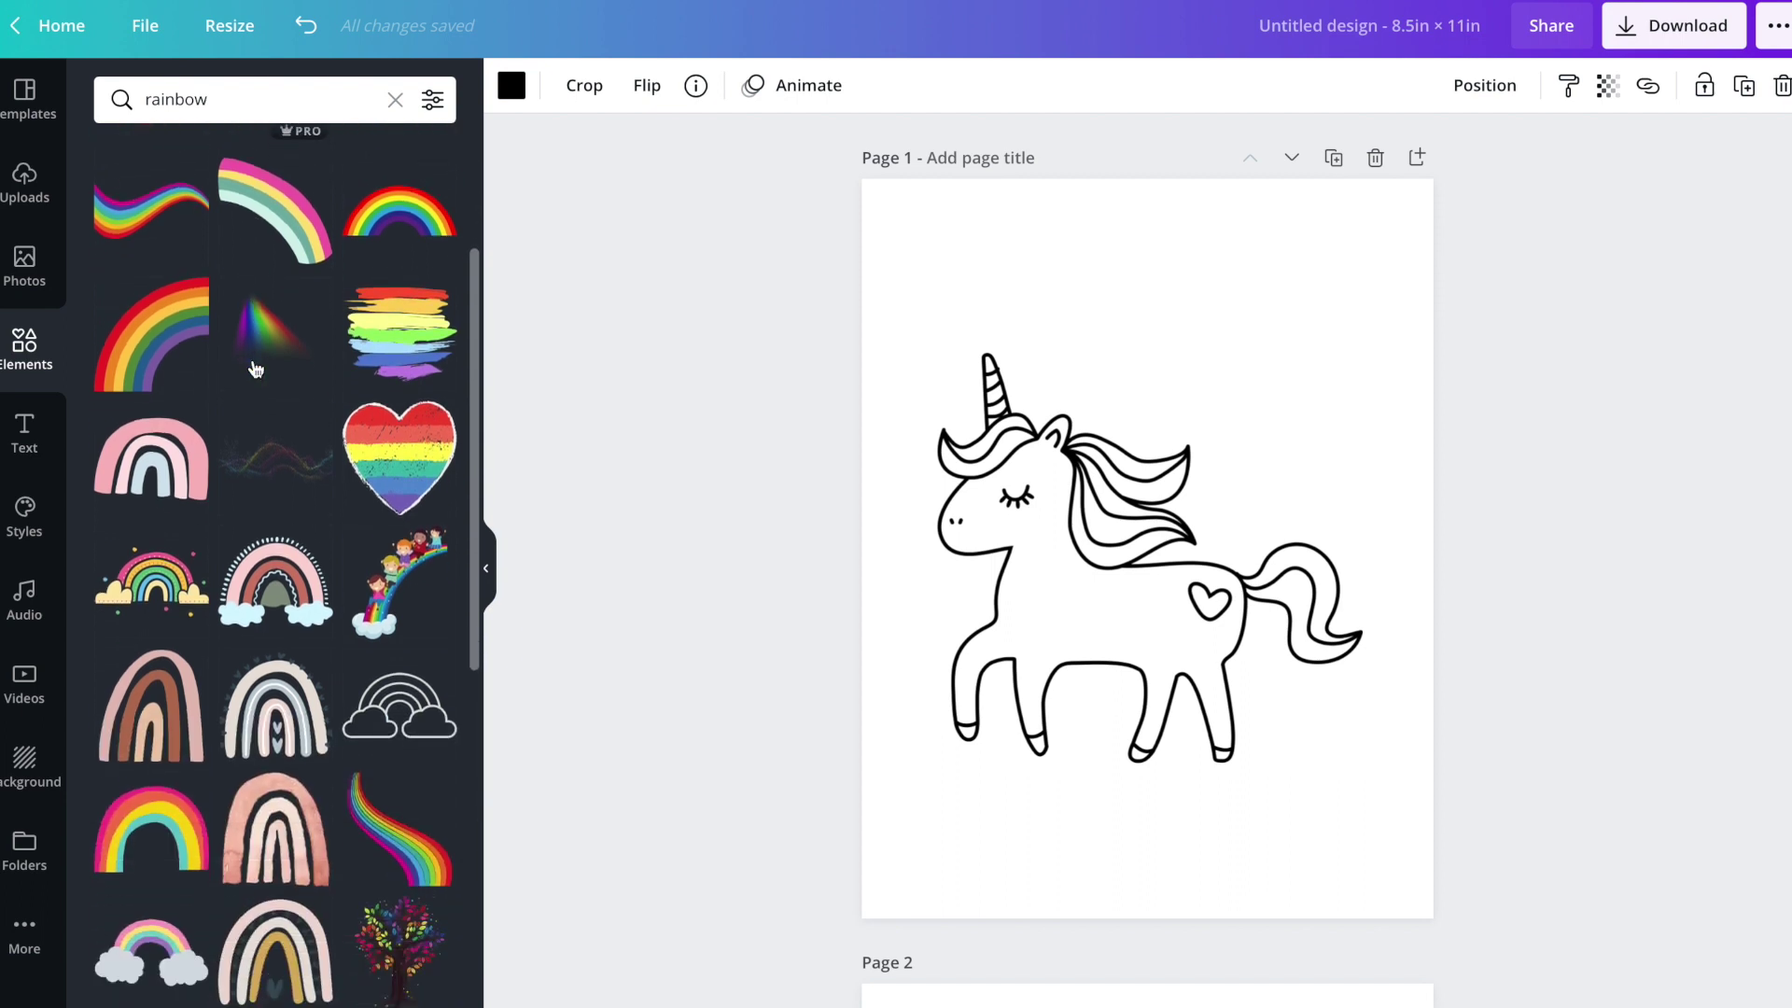
pyautogui.click(385, 459)
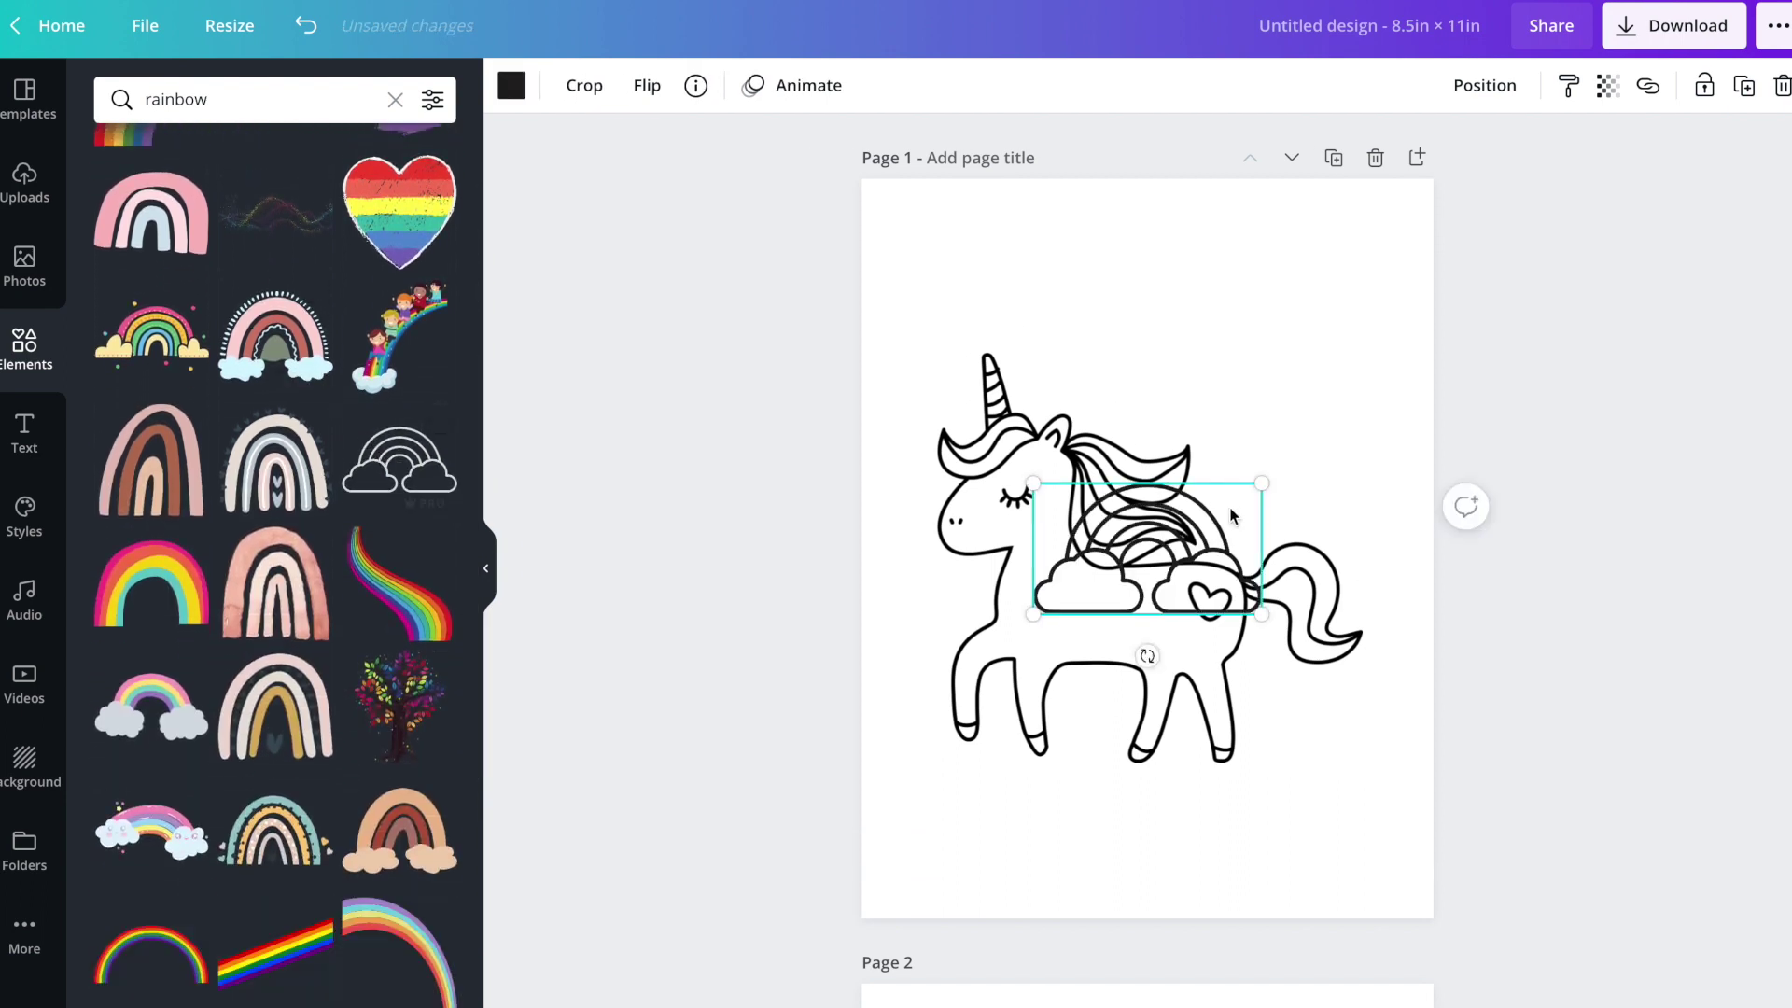
# Step: Resize the rainbow and settle it in the upper right above the unicorn, nudging the unicorn down-left
pyautogui.moveTo(1259, 447); pyautogui.dragTo(1284, 275)
pyautogui.moveTo(1324, 417); pyautogui.dragTo(1391, 519)
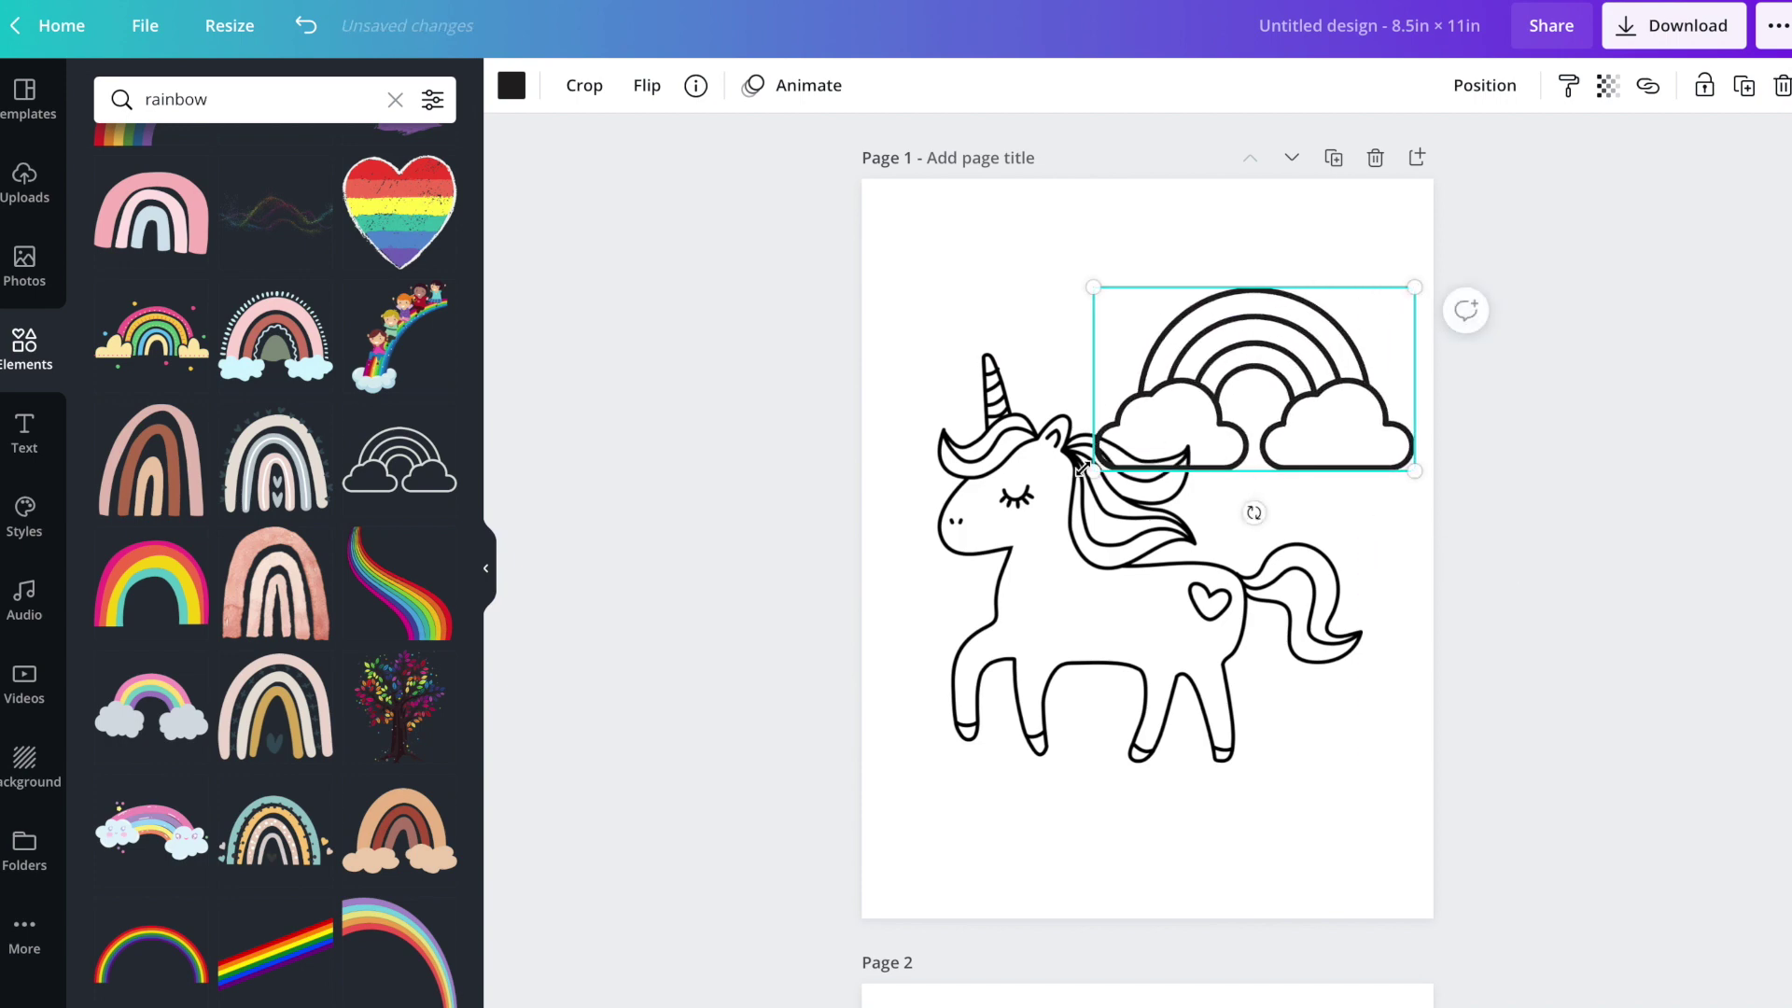
pyautogui.moveTo(1094, 469); pyautogui.dragTo(985, 533)
pyautogui.moveTo(1100, 651); pyautogui.dragTo(1086, 676)
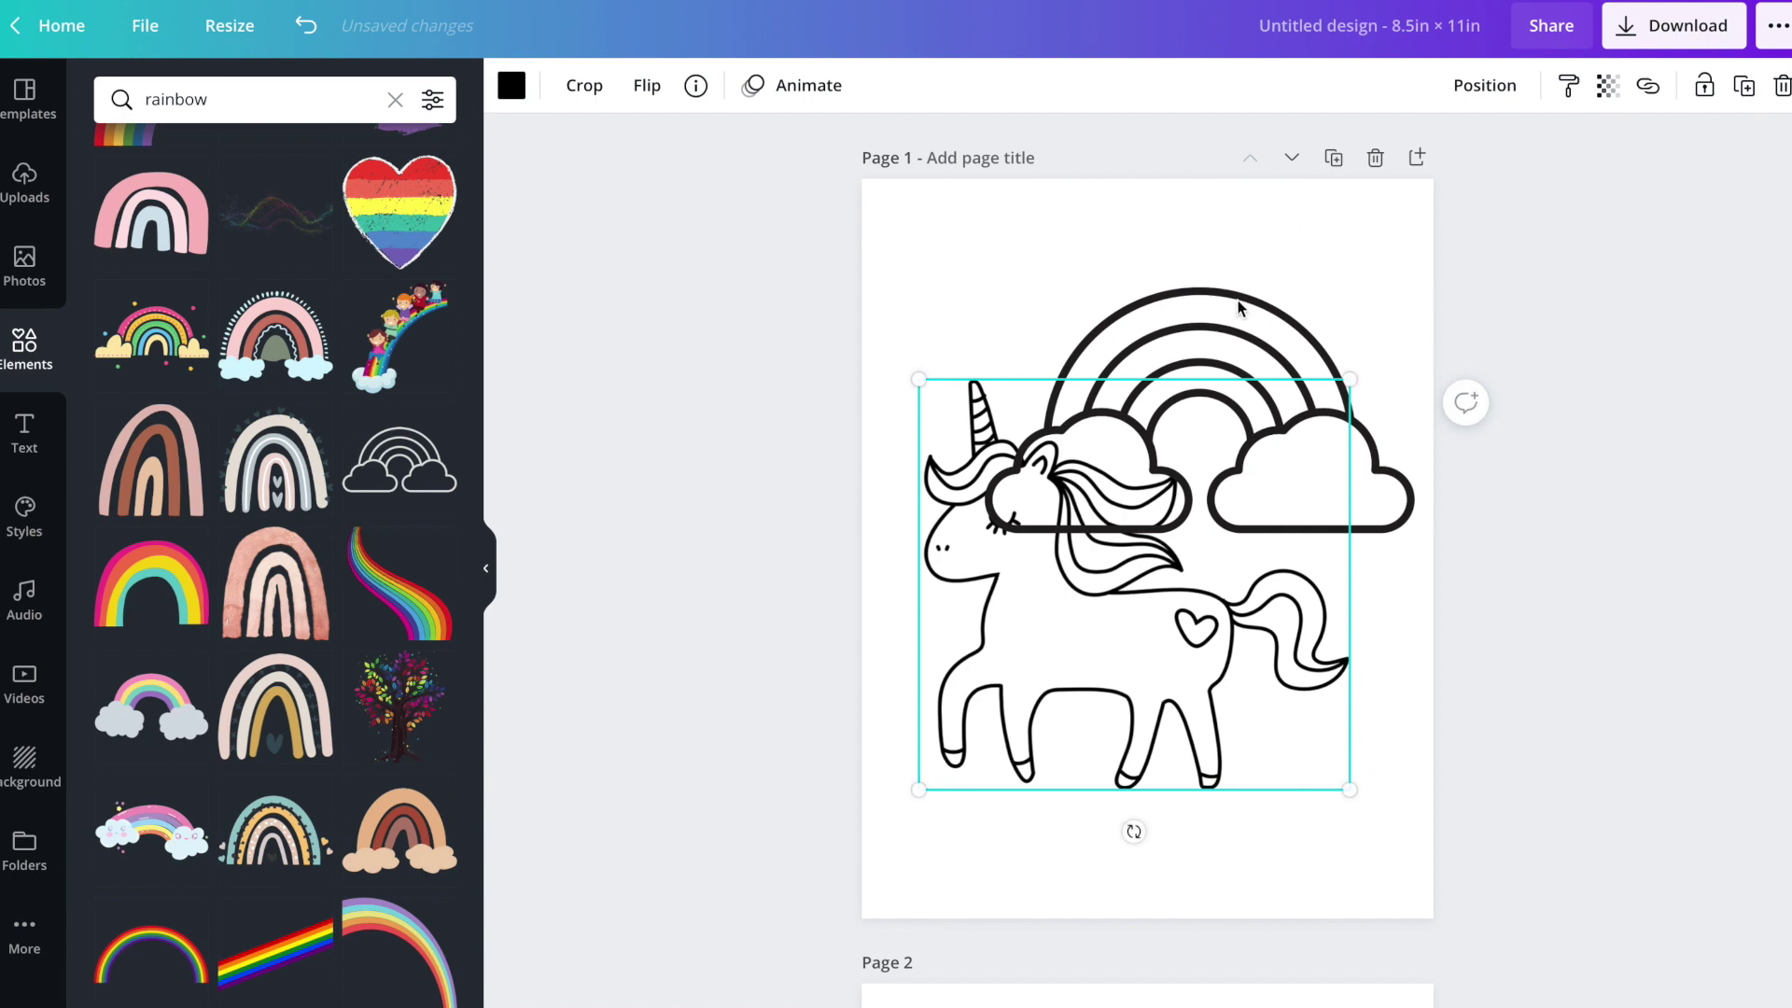
pyautogui.click(1238, 308)
pyautogui.moveTo(1238, 308); pyautogui.dragTo(1244, 239)
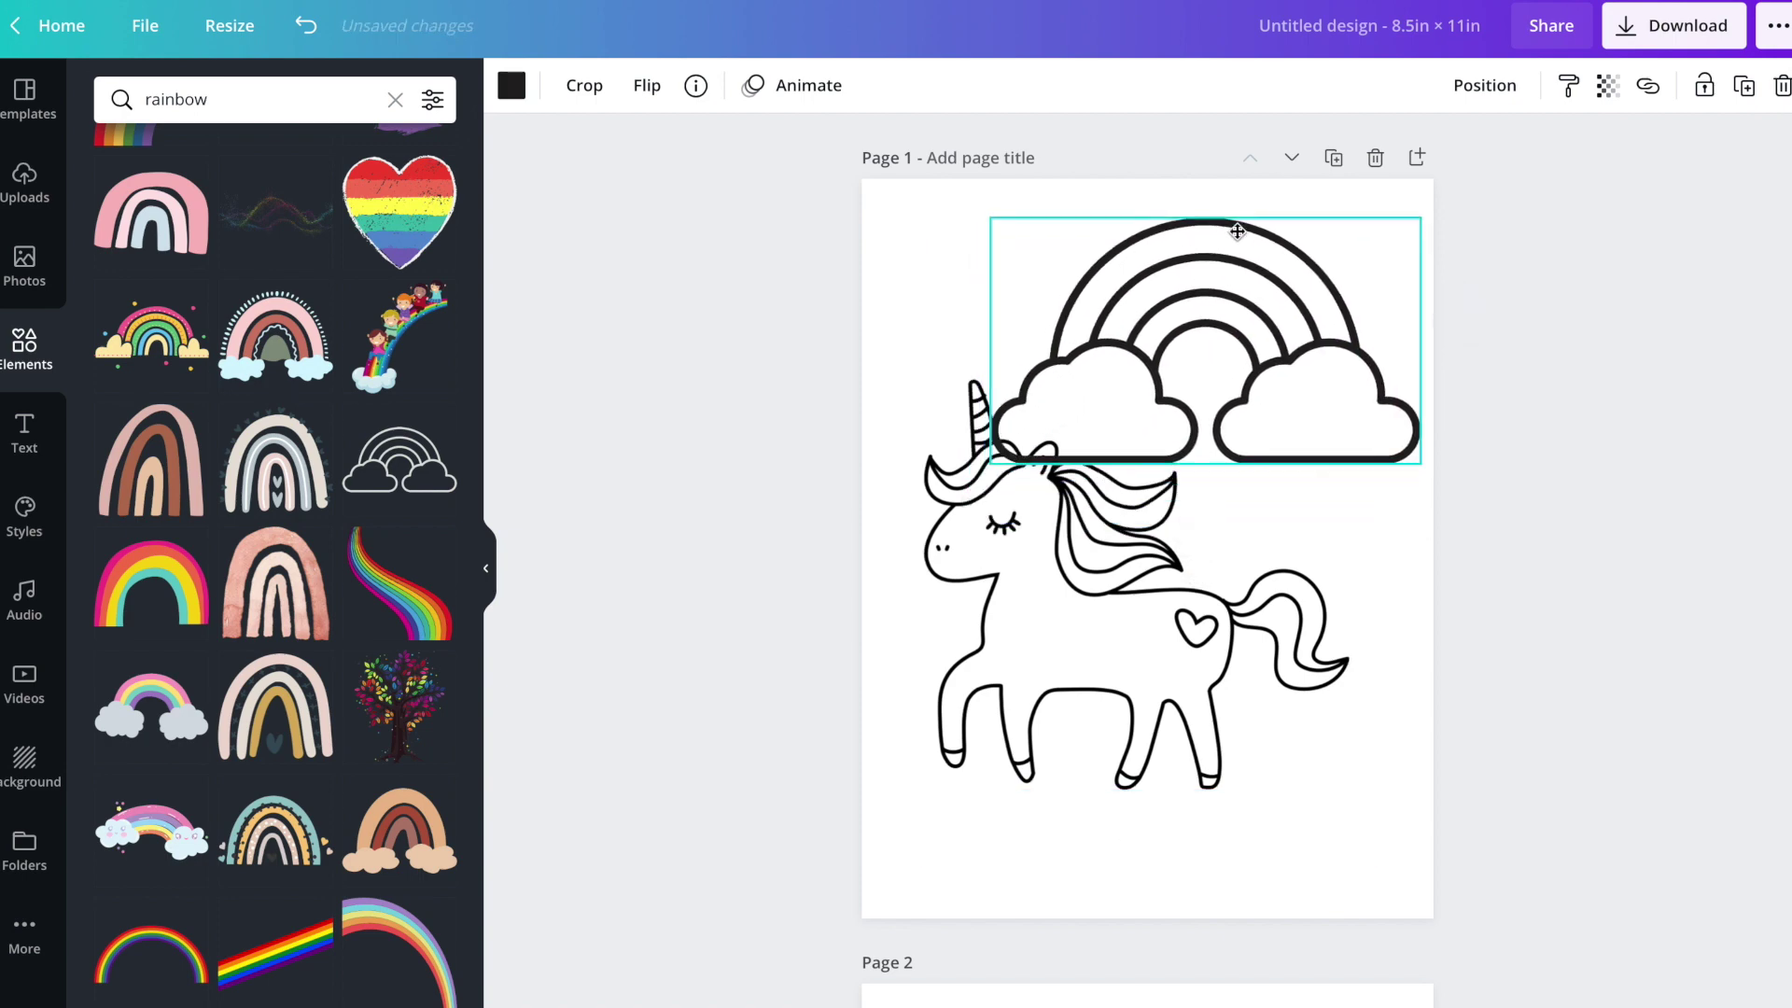
pyautogui.moveTo(991, 457); pyautogui.dragTo(1088, 408)
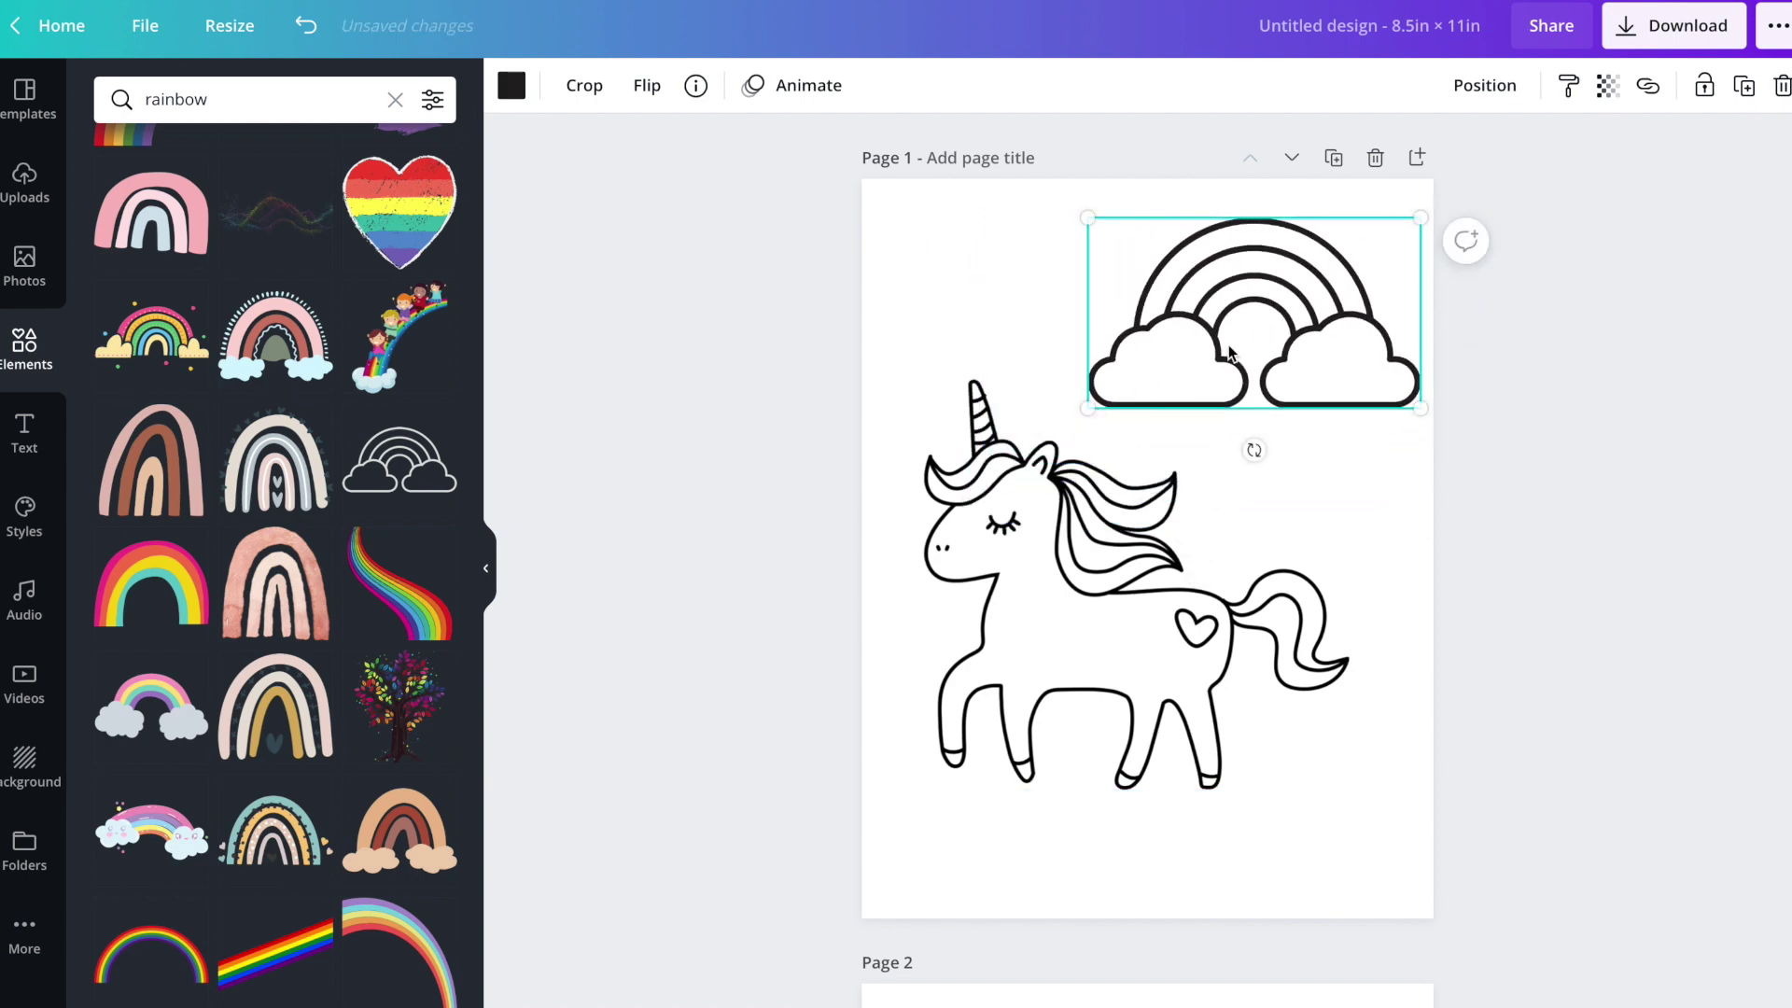
pyautogui.moveTo(1237, 352); pyautogui.dragTo(1207, 386)
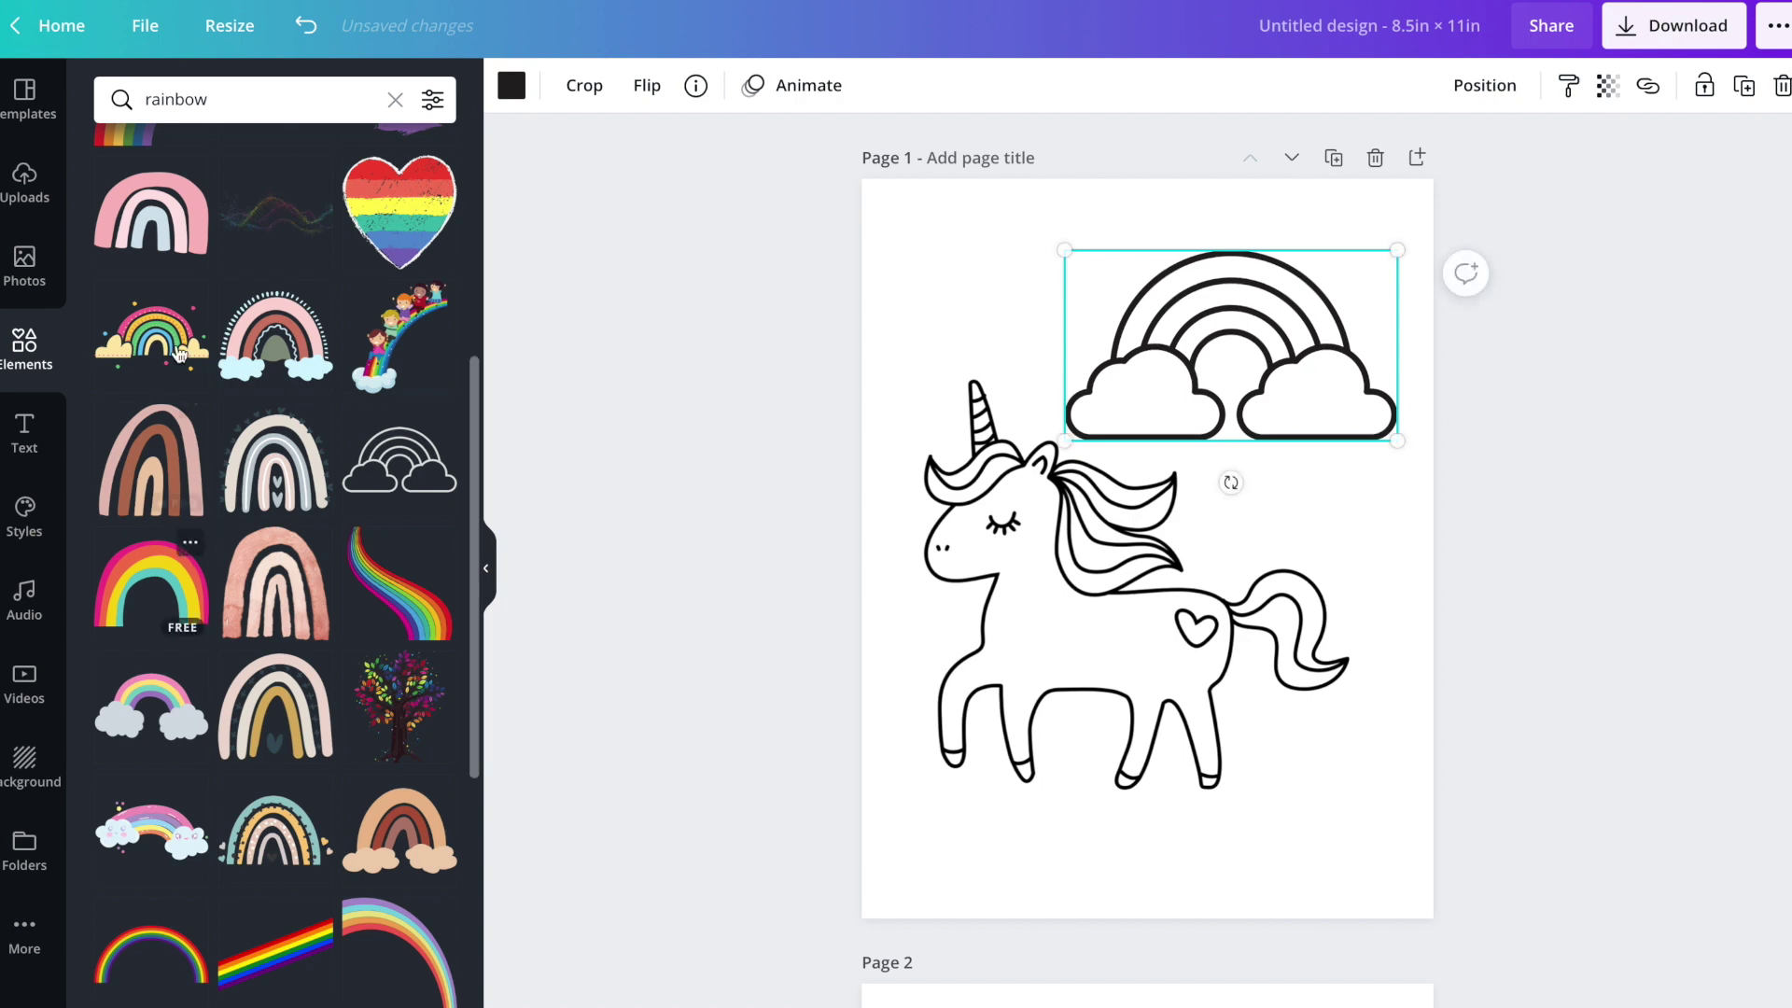
pyautogui.click(233, 99)
# Step: Search Elements for hearts and place a shrunken outlined hearts cluster beside the unicorn's tail
pyautogui.moveTo(233, 99); pyautogui.dragTo(83, 99)
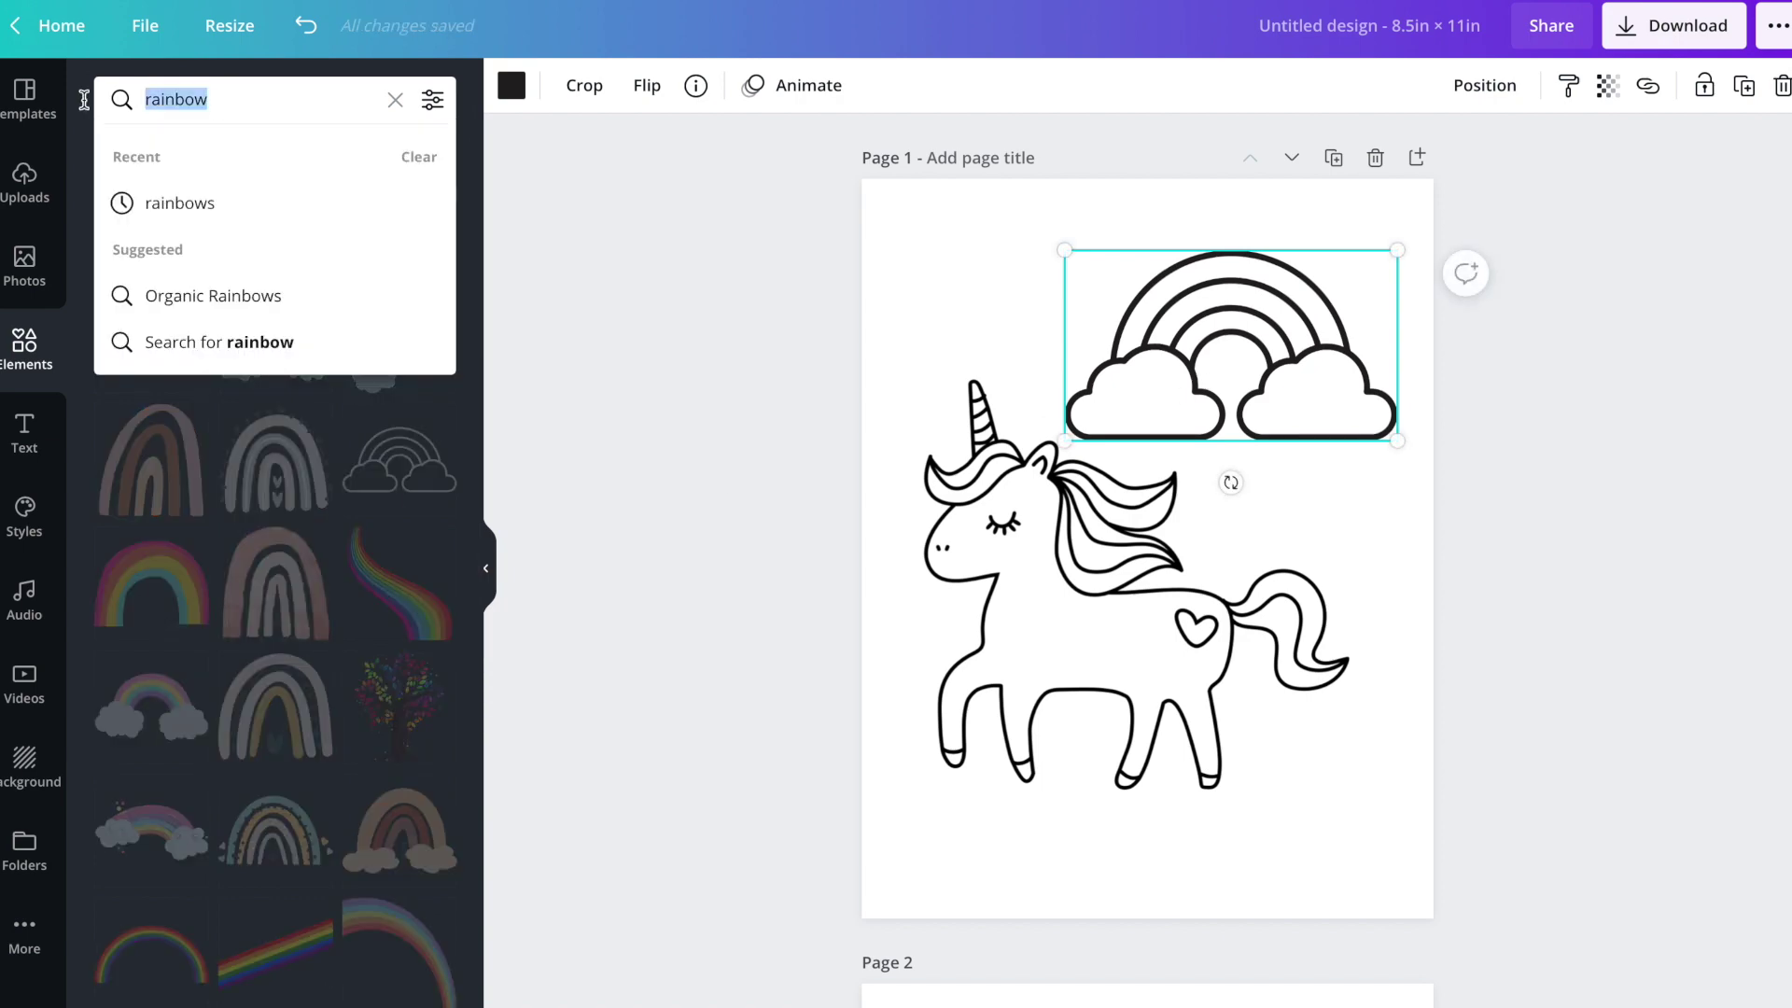
pyautogui.write('hearts')
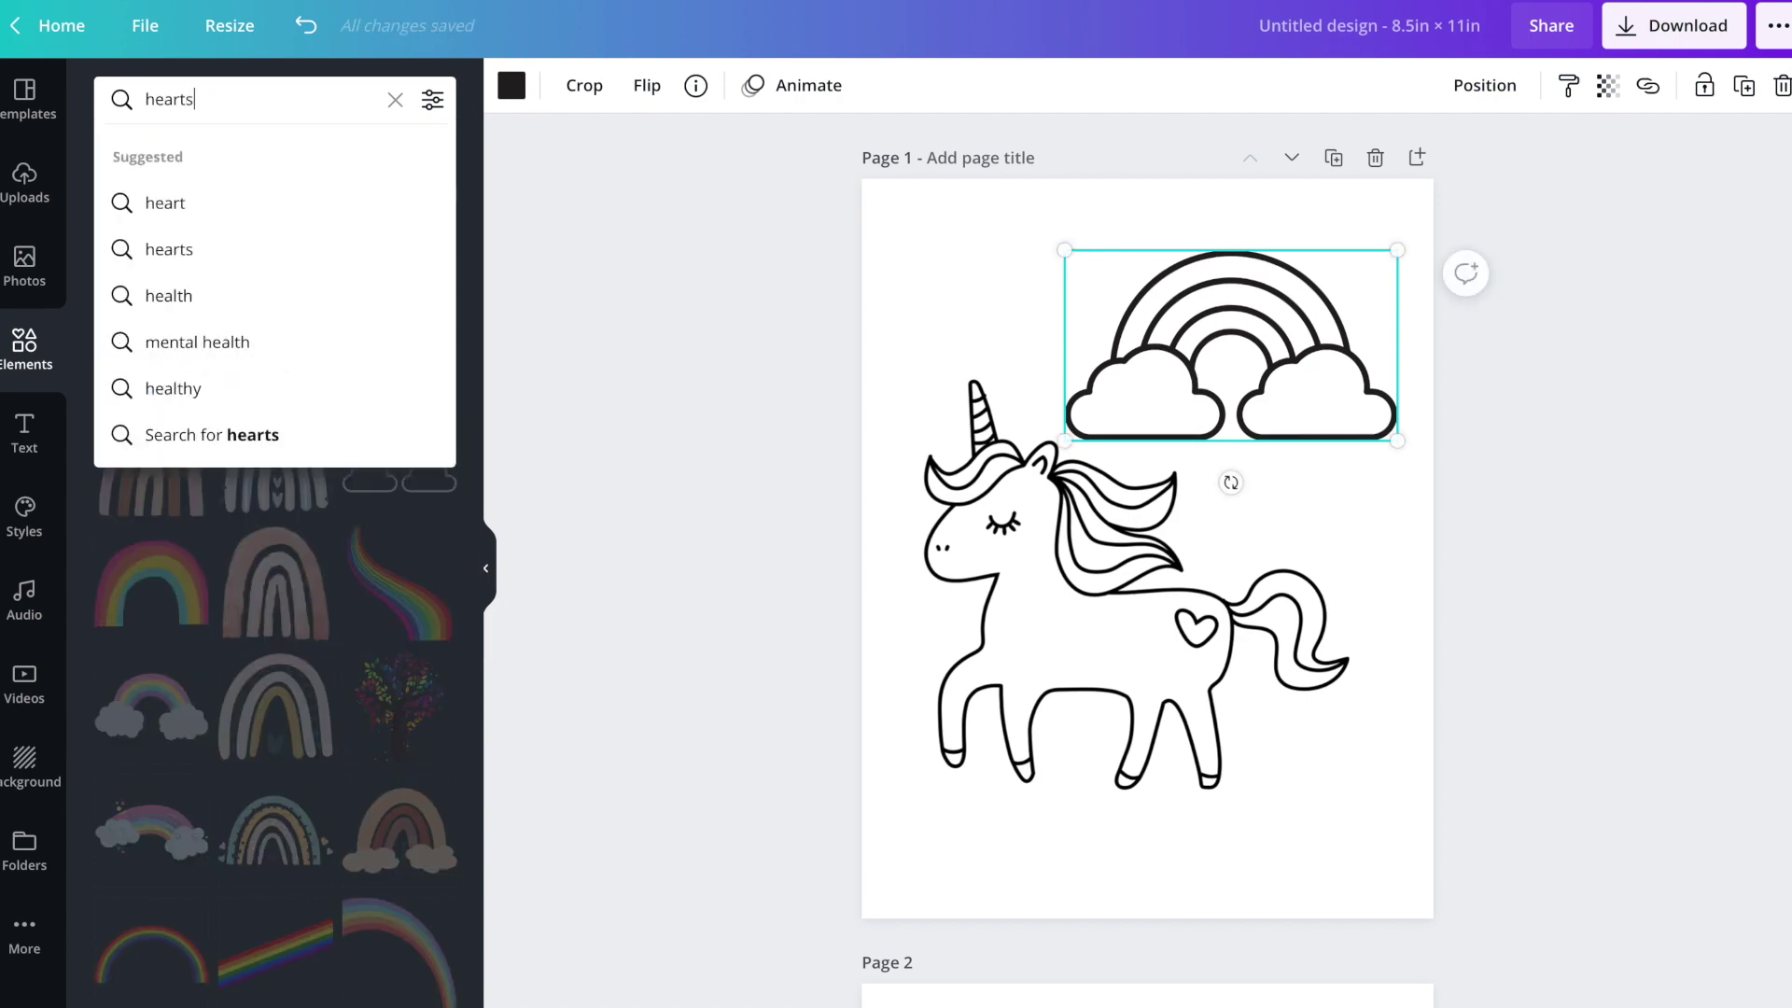
pyautogui.press('Return')
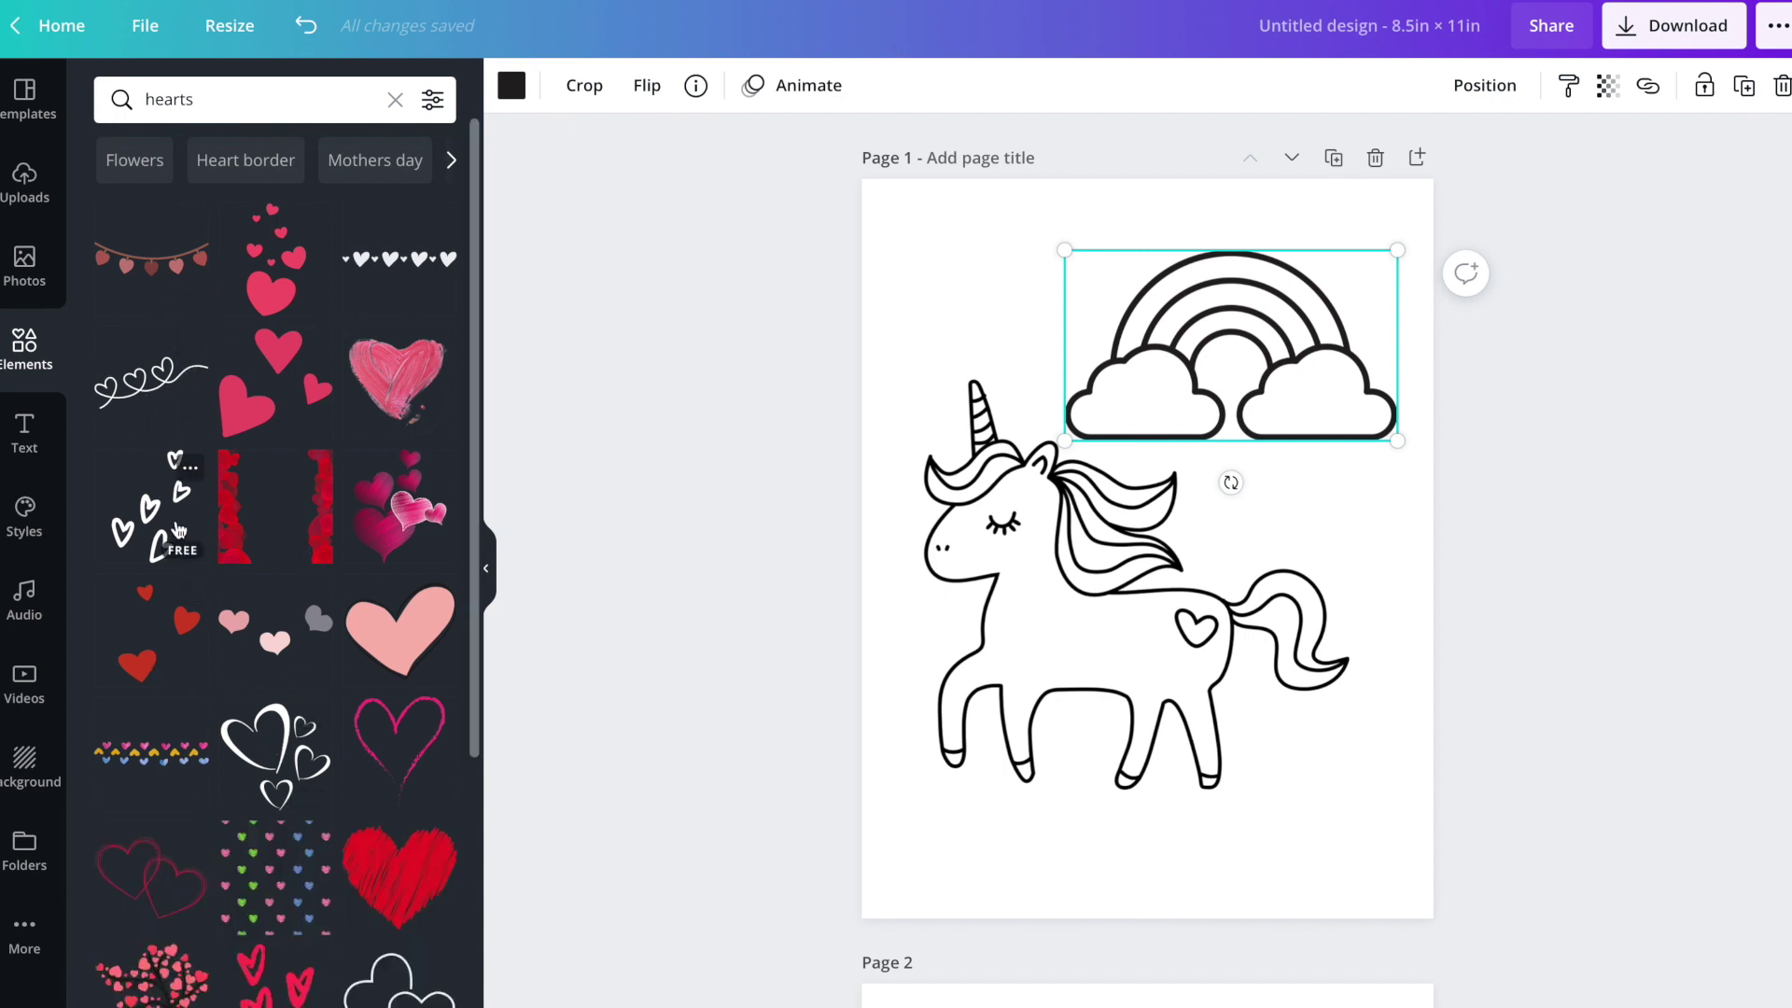
pyautogui.click(179, 530)
pyautogui.moveTo(1182, 553); pyautogui.dragTo(1278, 706)
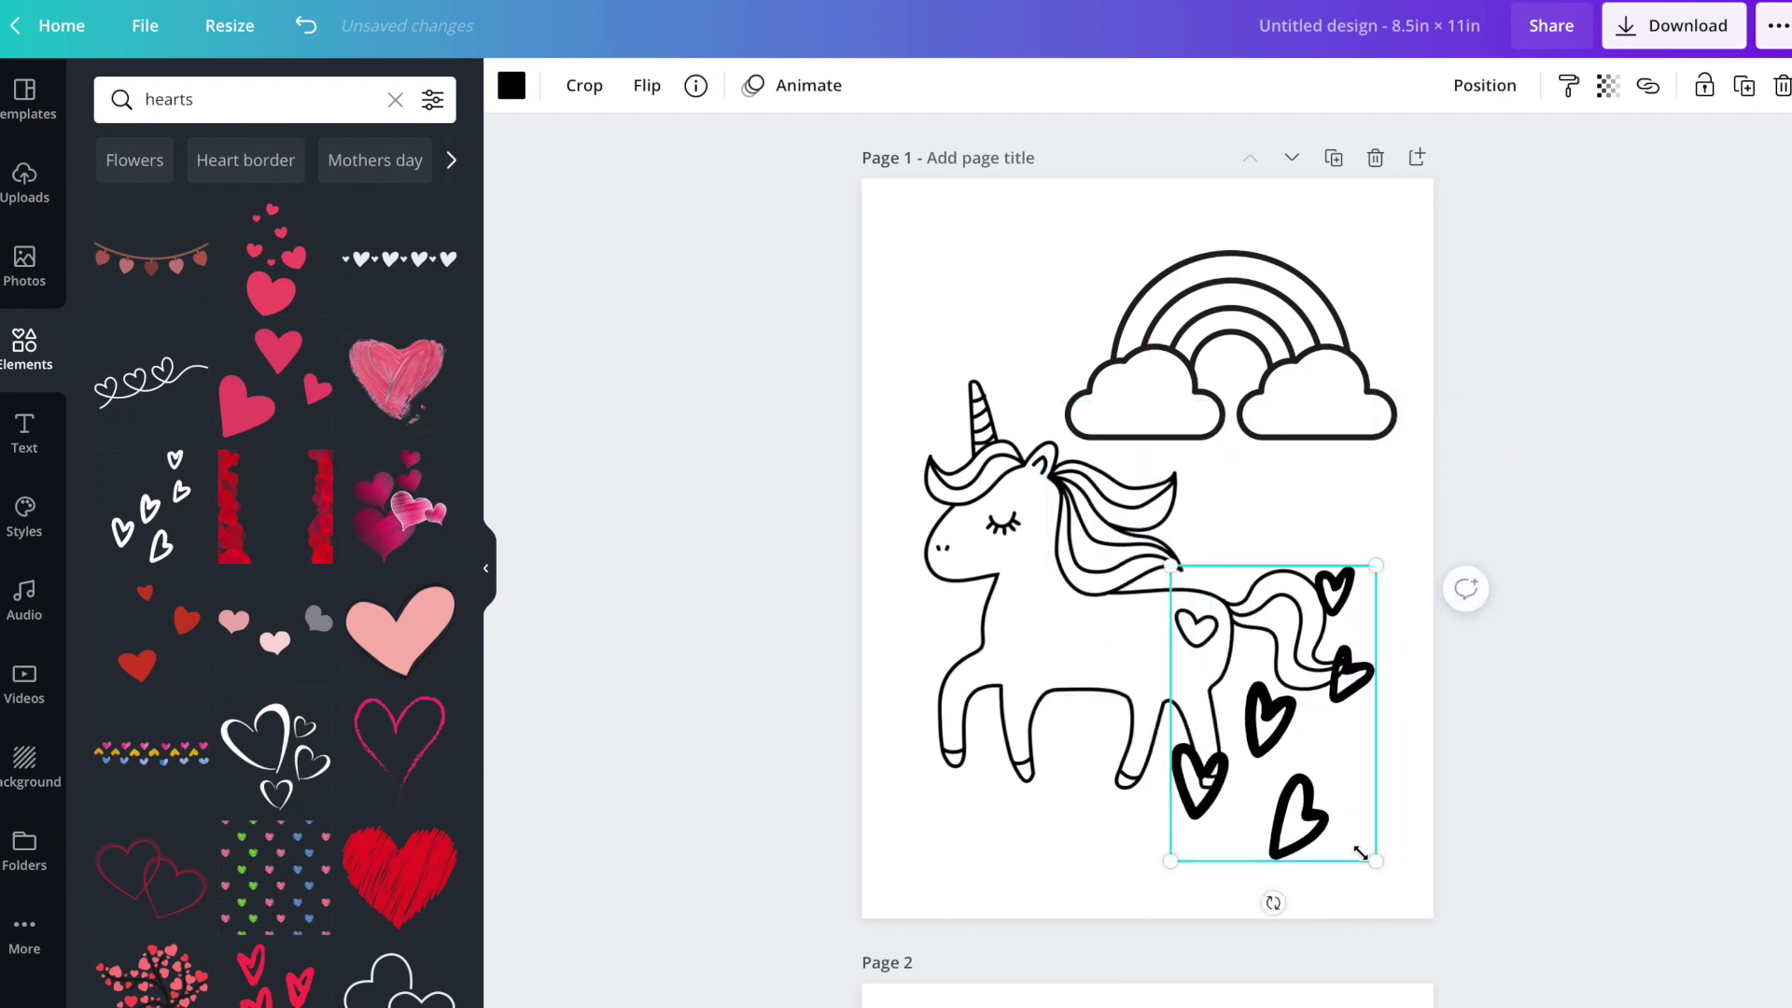
pyautogui.moveTo(1380, 568); pyautogui.dragTo(1354, 764)
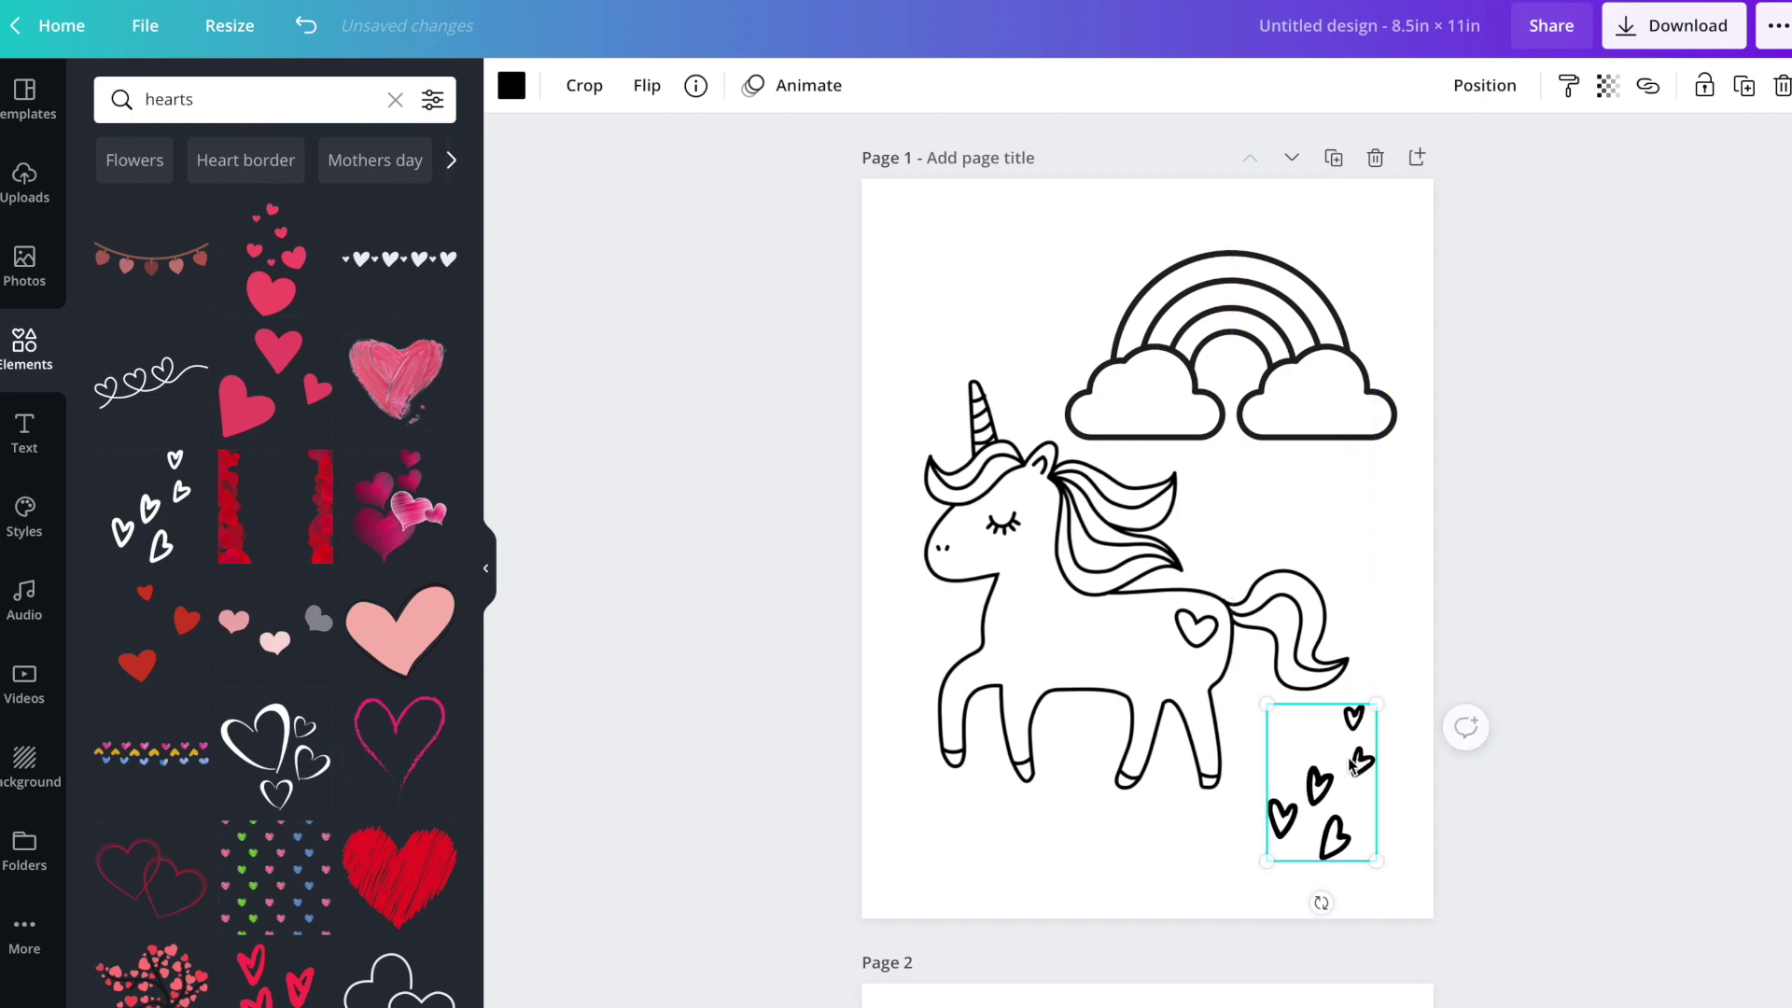
# Step: Select the rainbow together with the unicorn, then reselect just the rainbow
pyautogui.click(1215, 354)
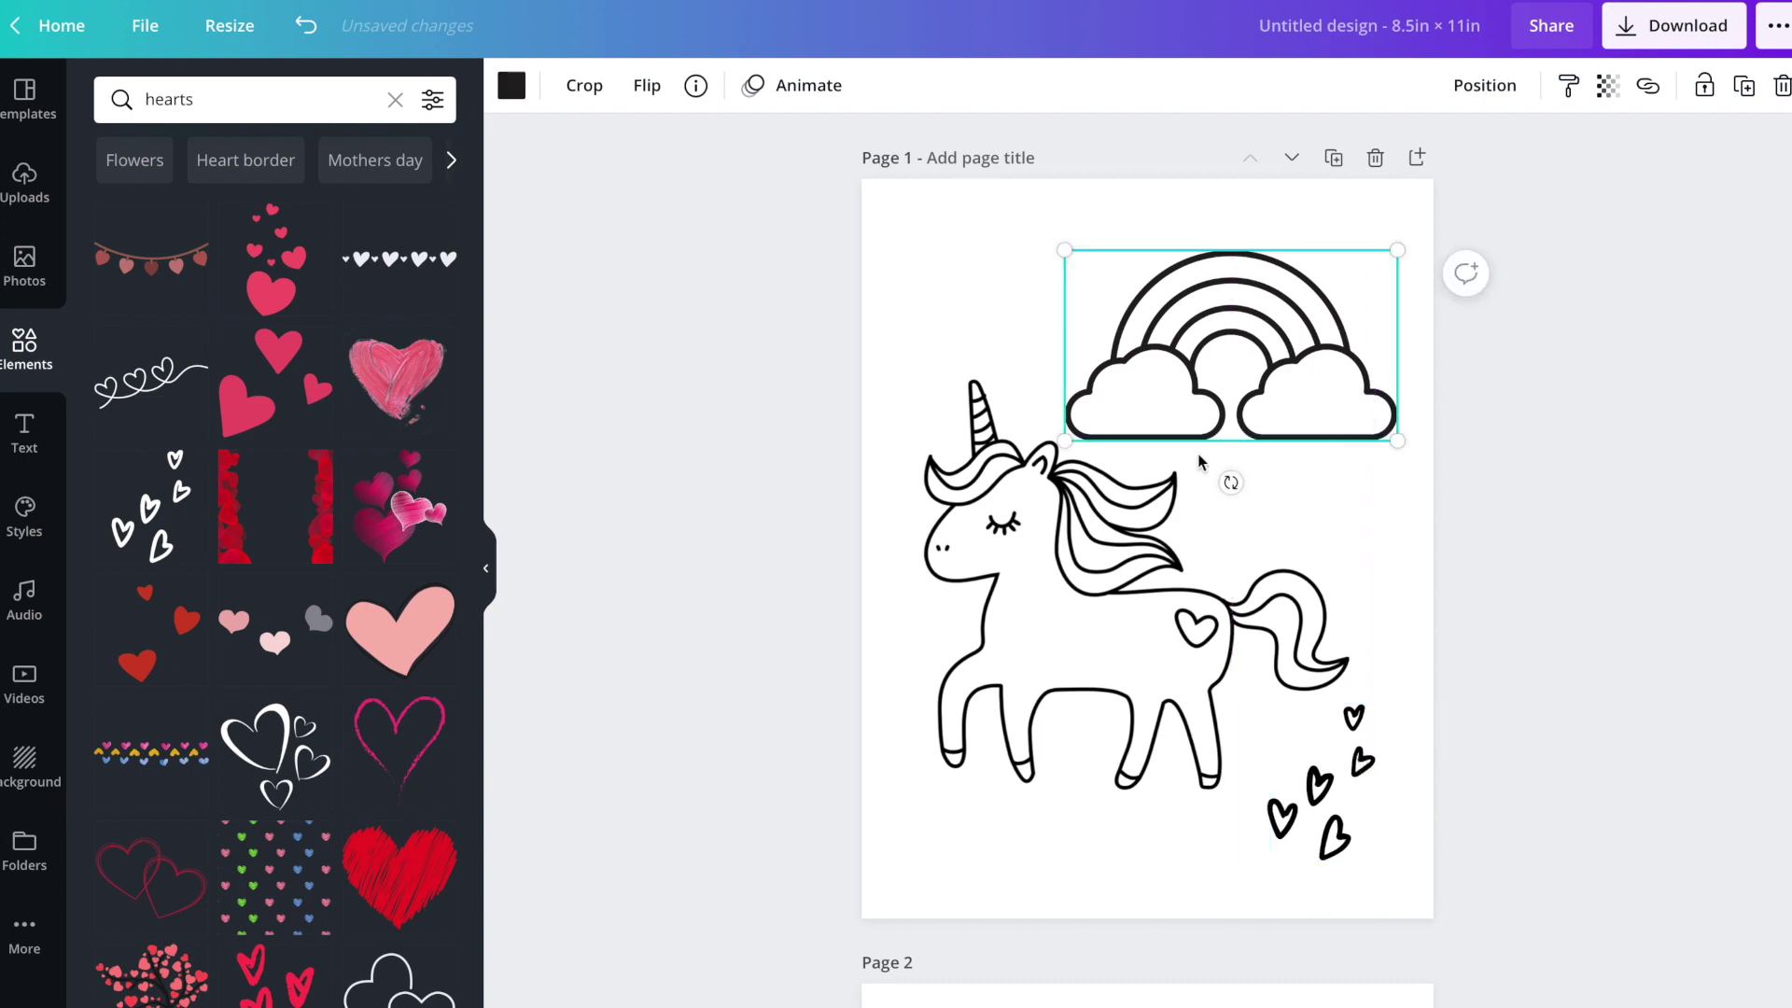
pyautogui.keyDown('shift'); pyautogui.click(1138, 571); pyautogui.keyUp('shift')
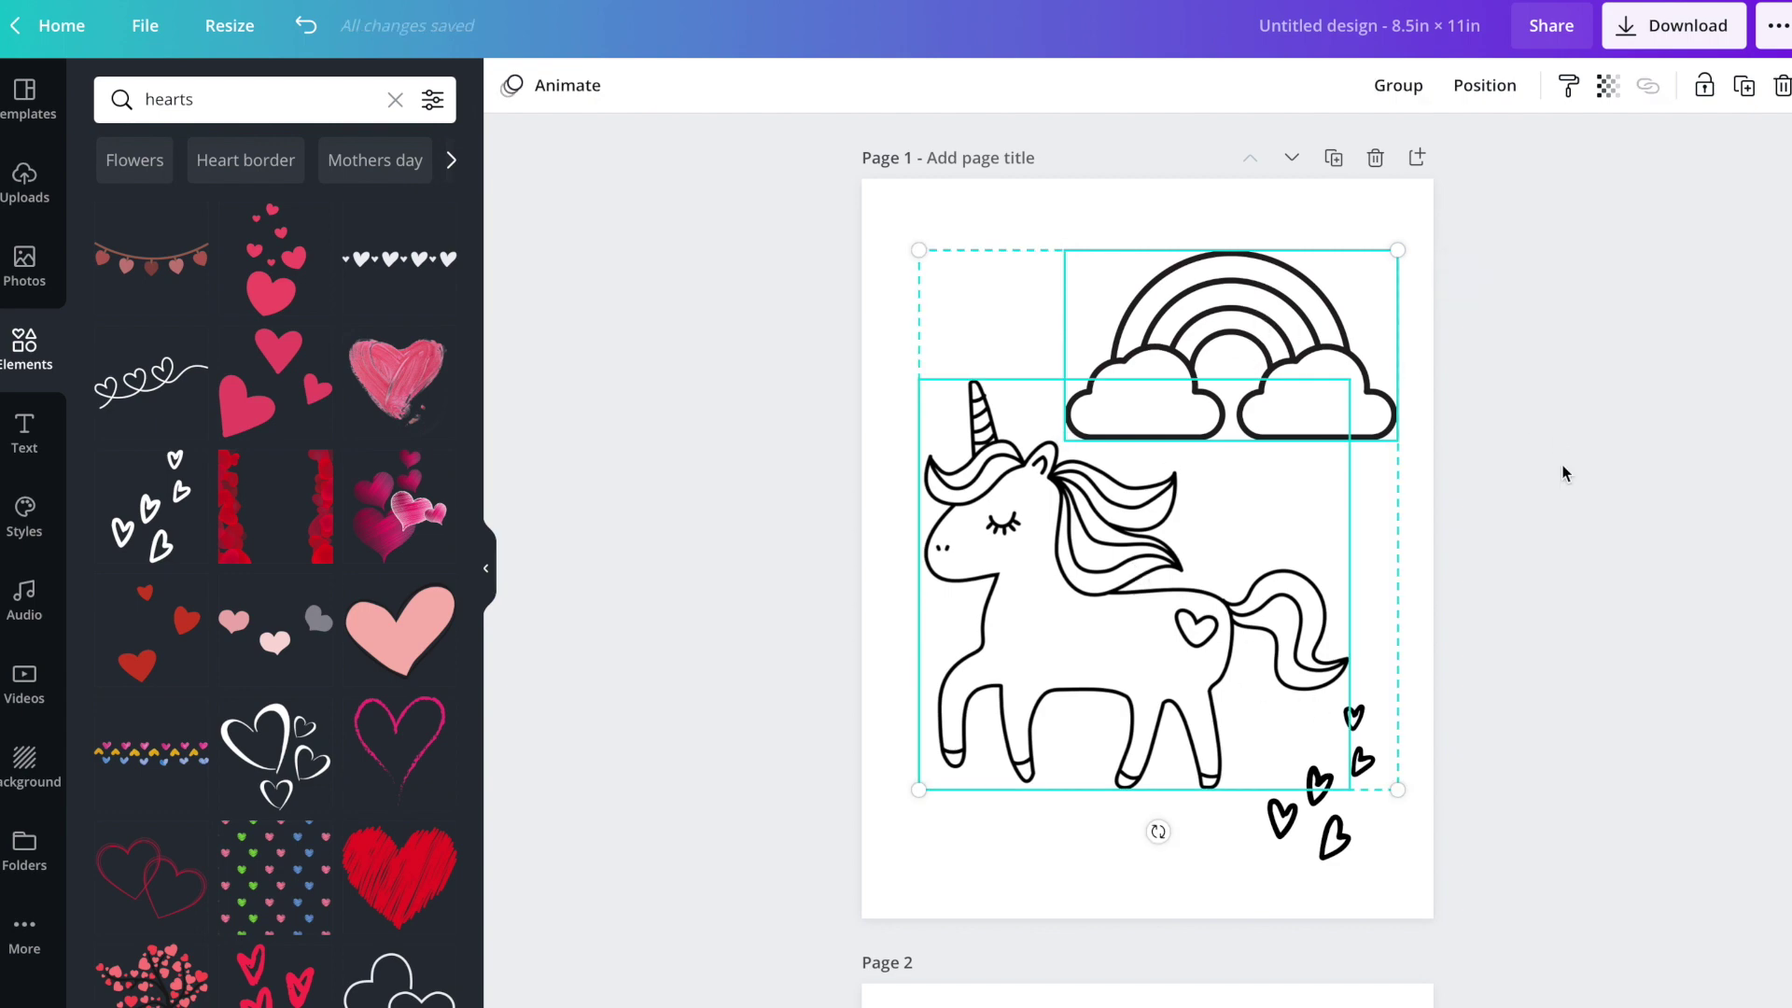
pyautogui.click(1269, 321)
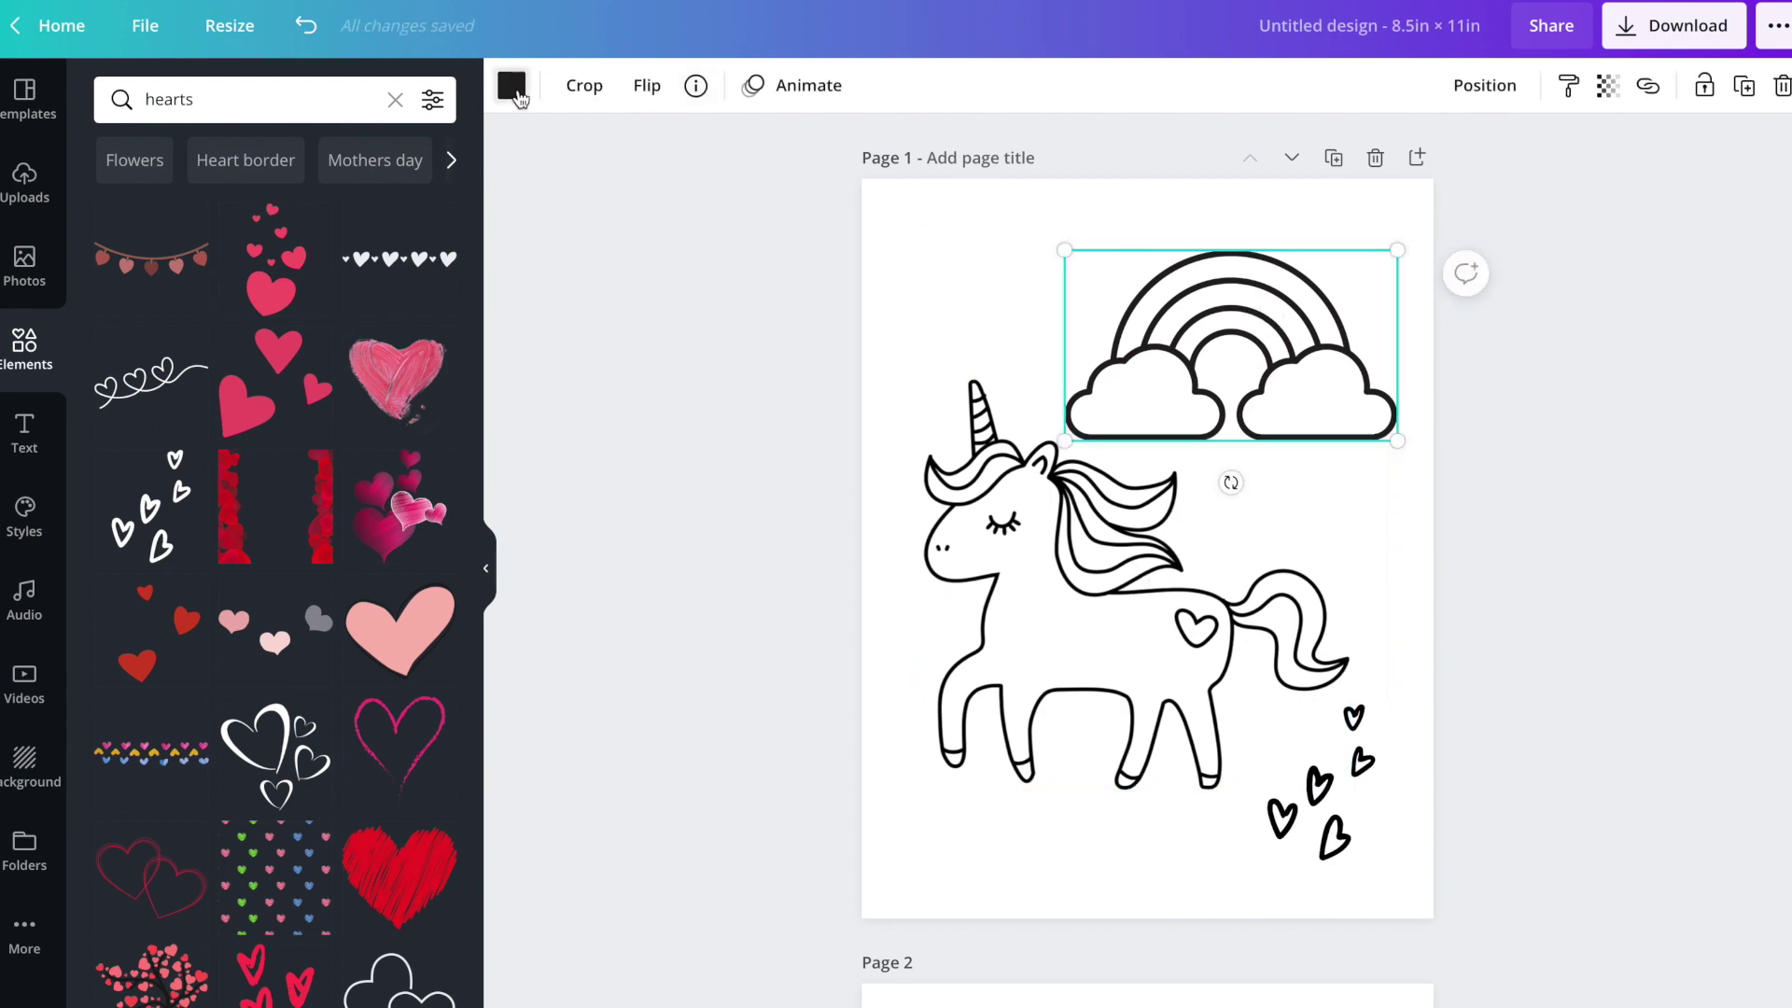
# Step: Recolour the rainbow and the unicorn outline Dark Gray #545454
pyautogui.click(512, 86)
pyautogui.click(182, 454)
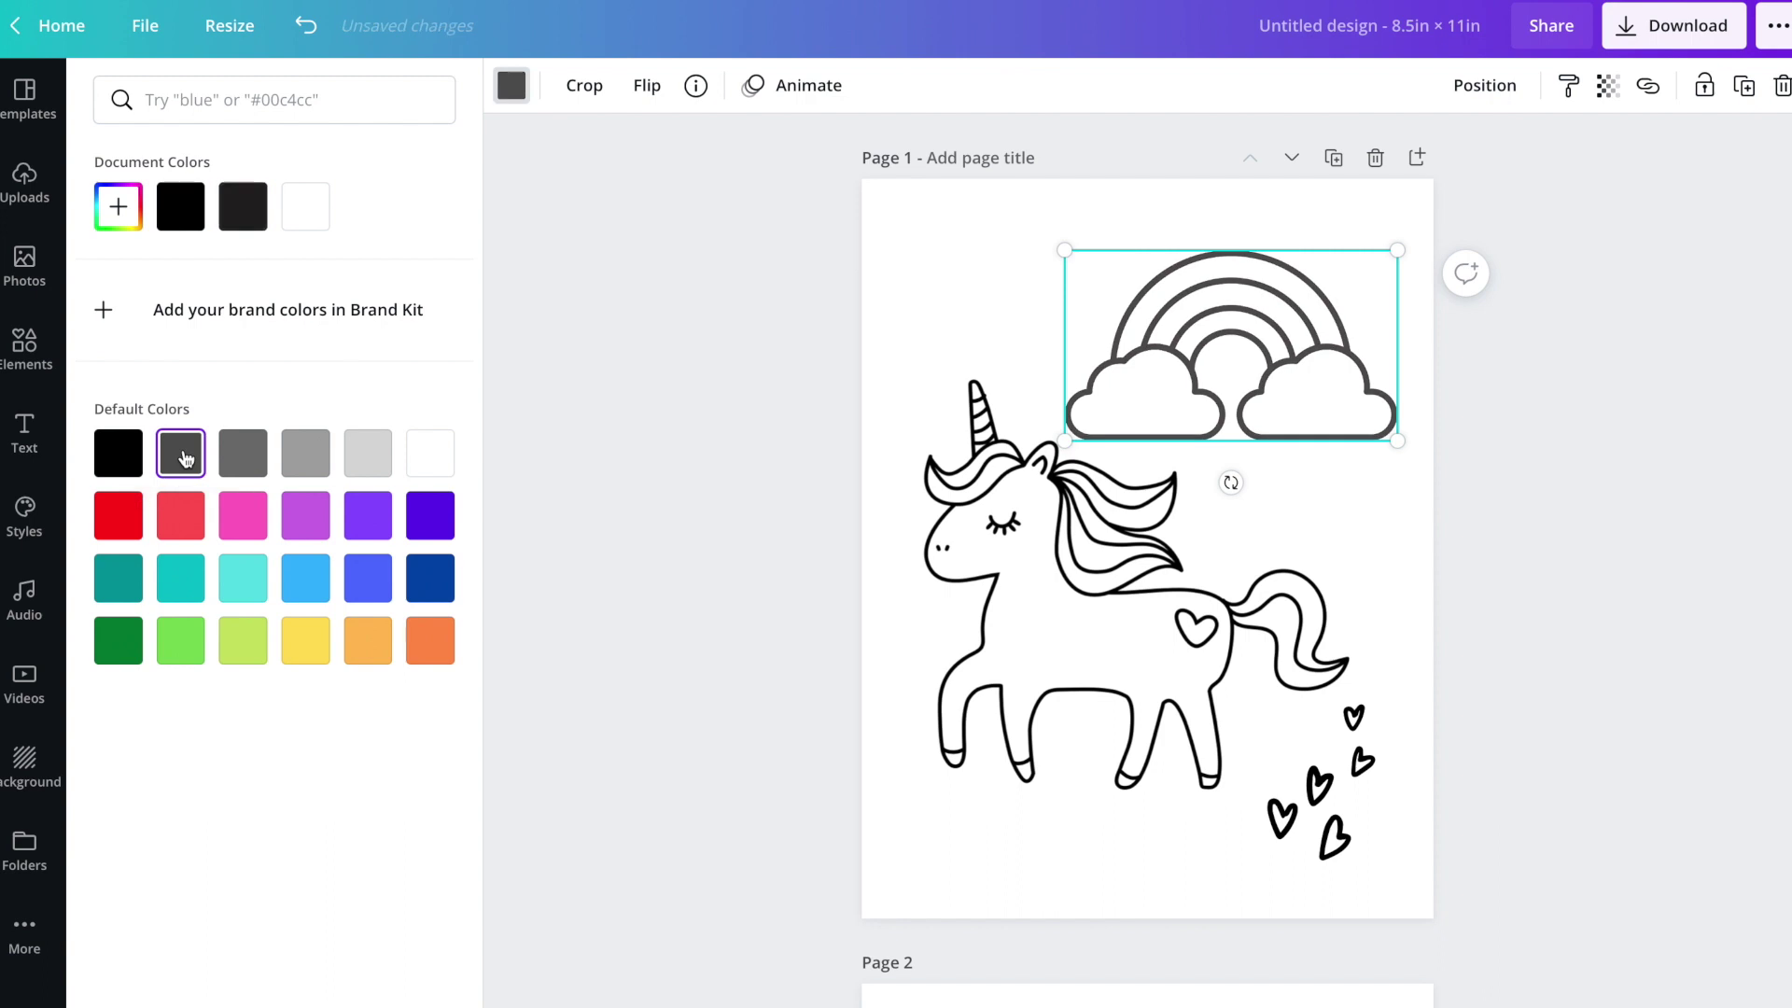
pyautogui.click(1008, 514)
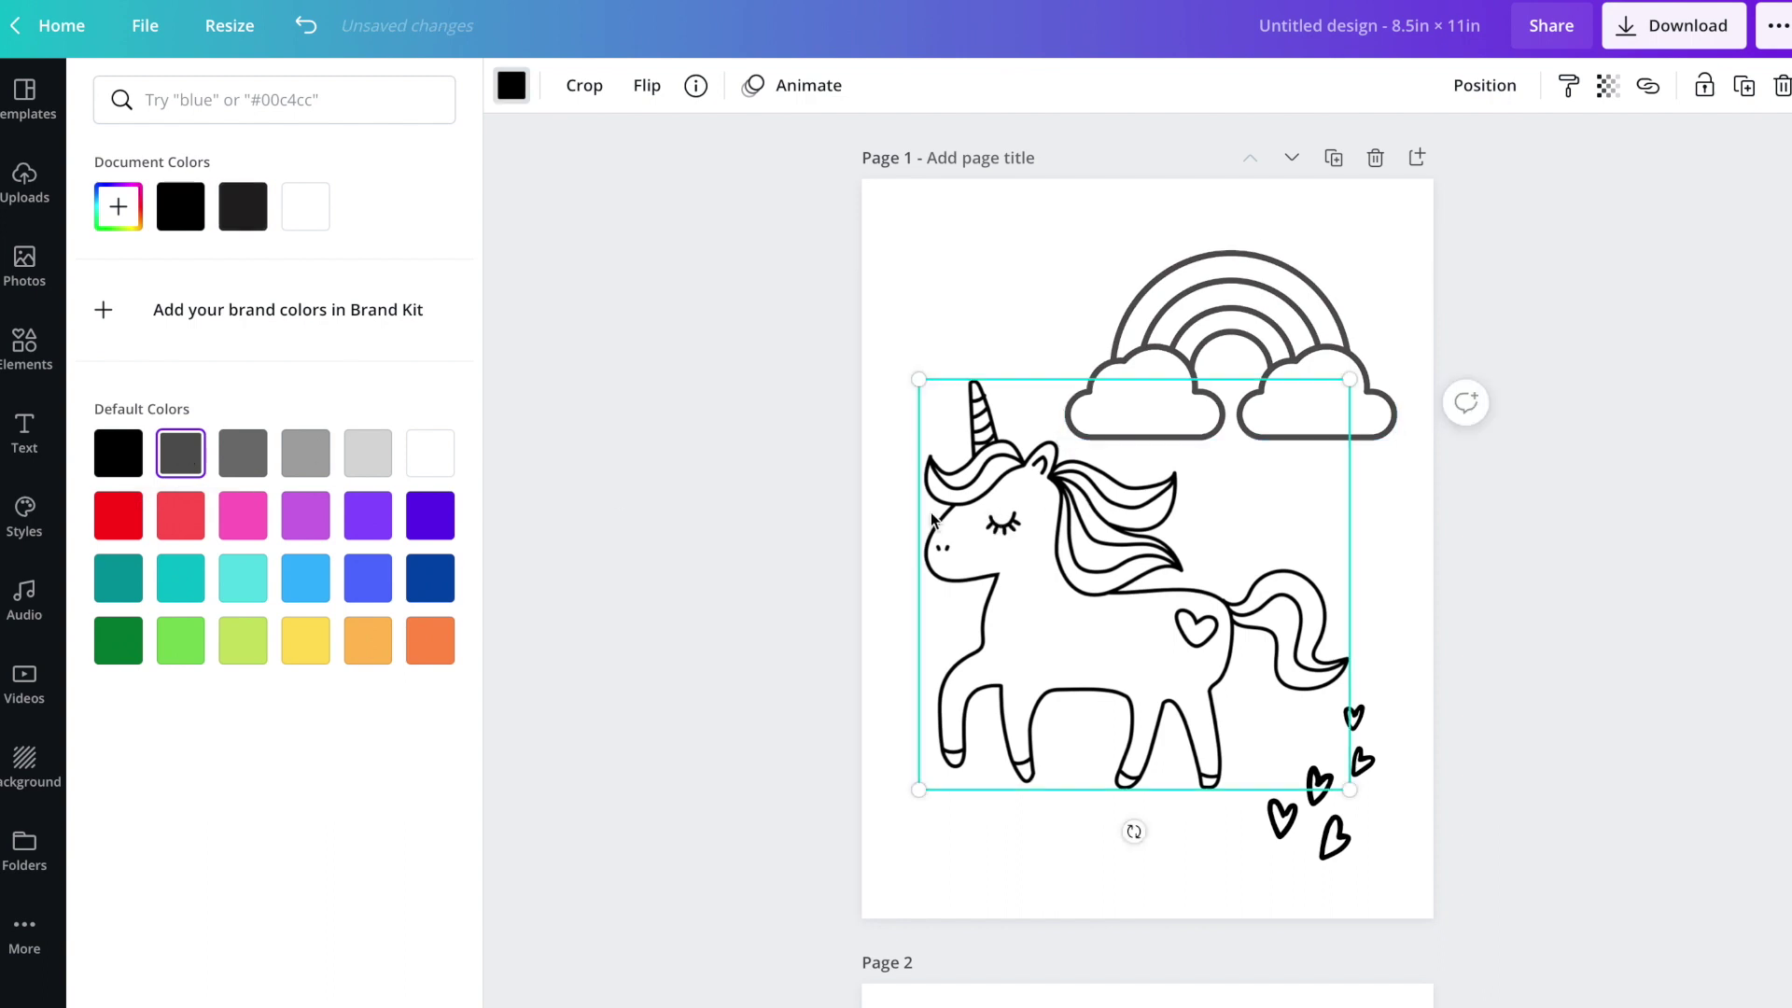
pyautogui.click(187, 454)
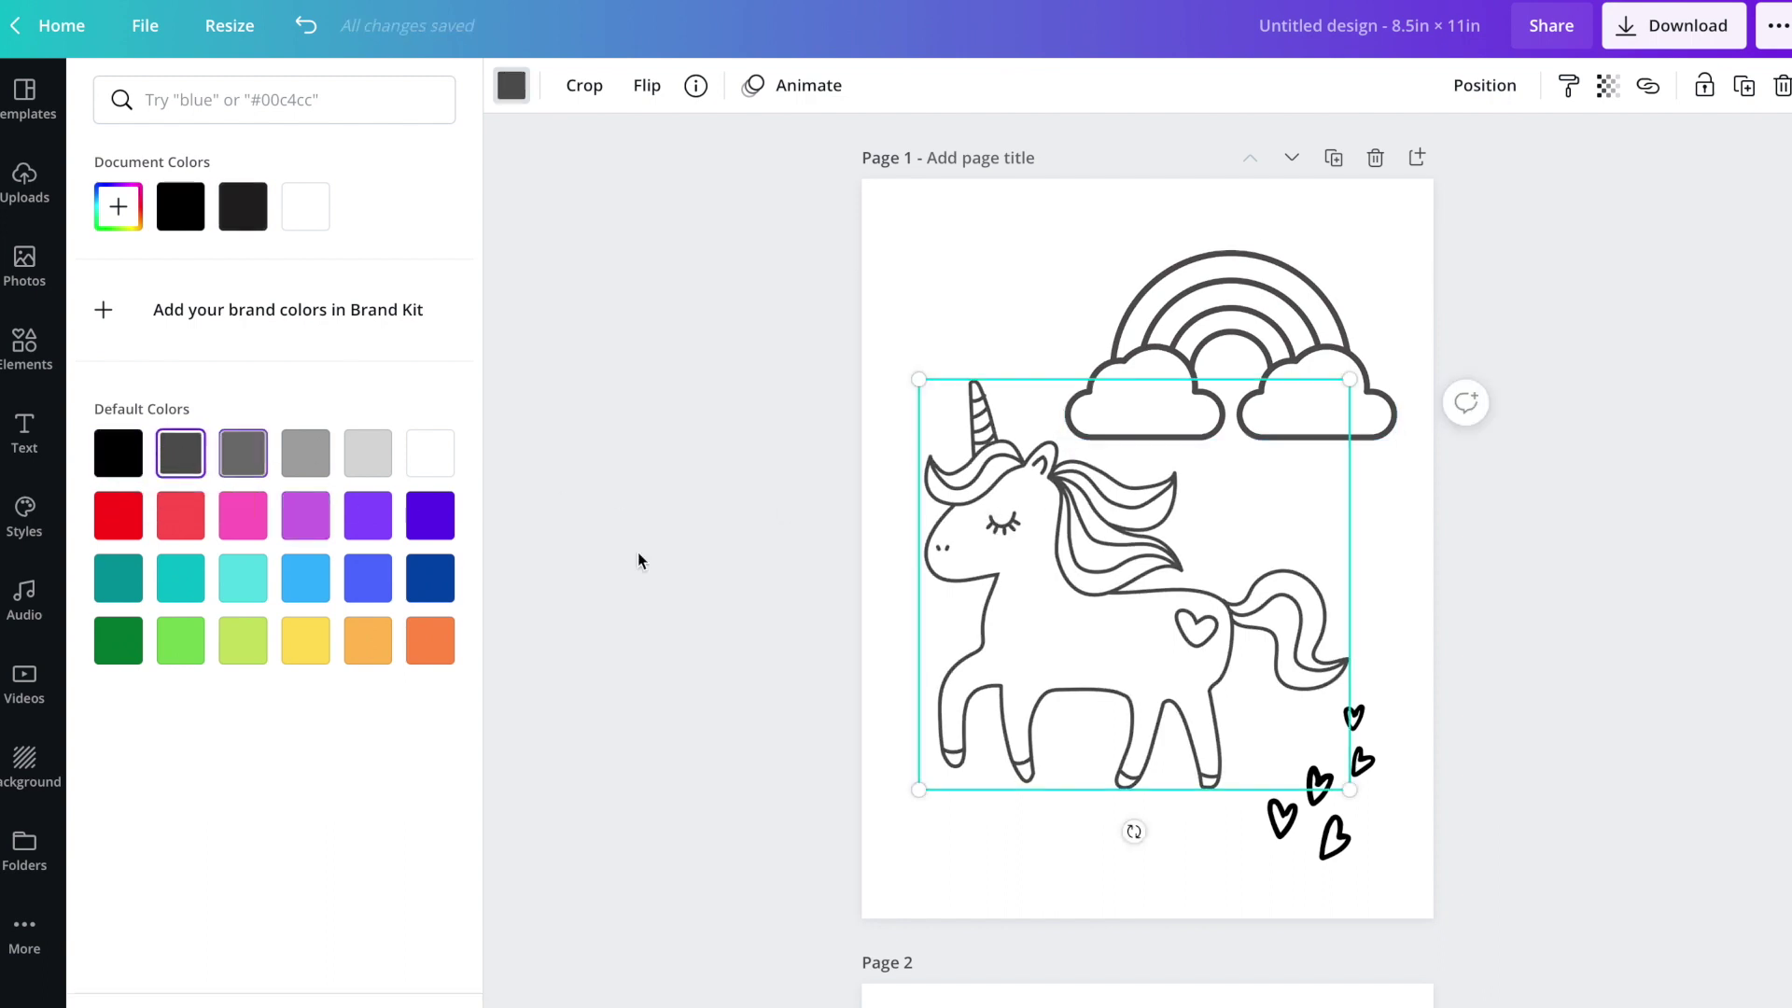
# Step: Turn the cluster of hearts Dark Gray #545454 as well, then deselect it
pyautogui.click(1330, 840)
pyautogui.click(174, 458)
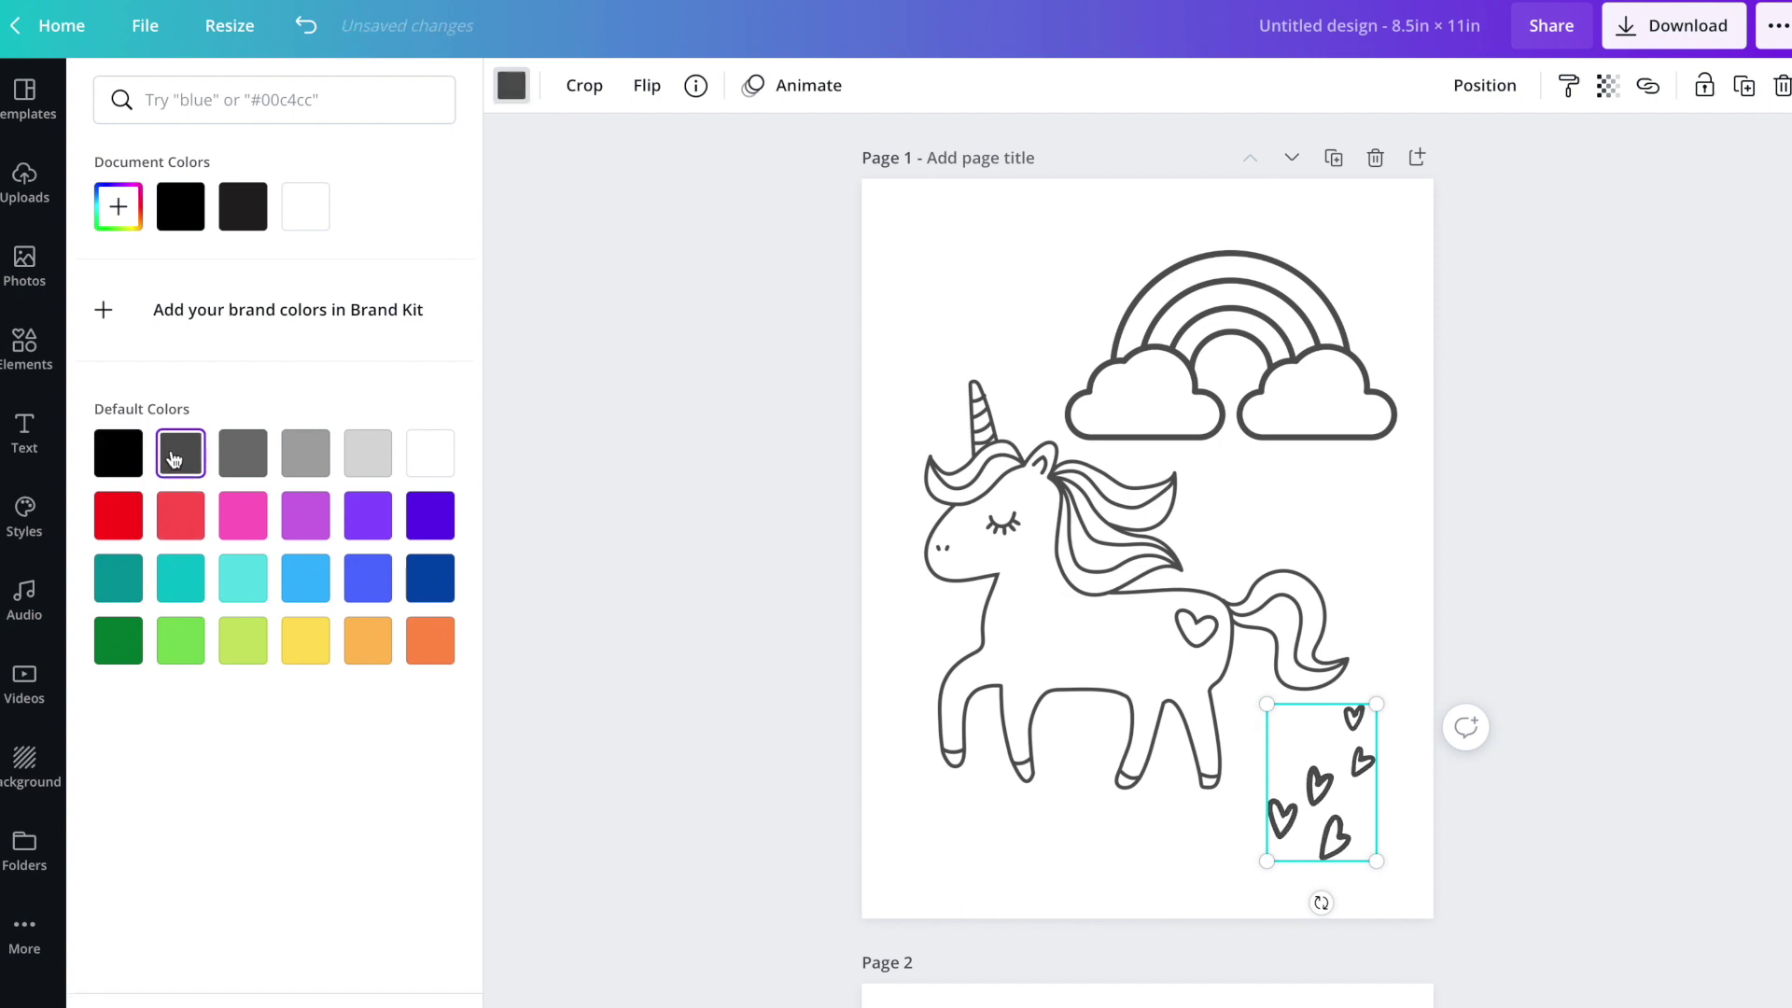
pyautogui.press('Escape')
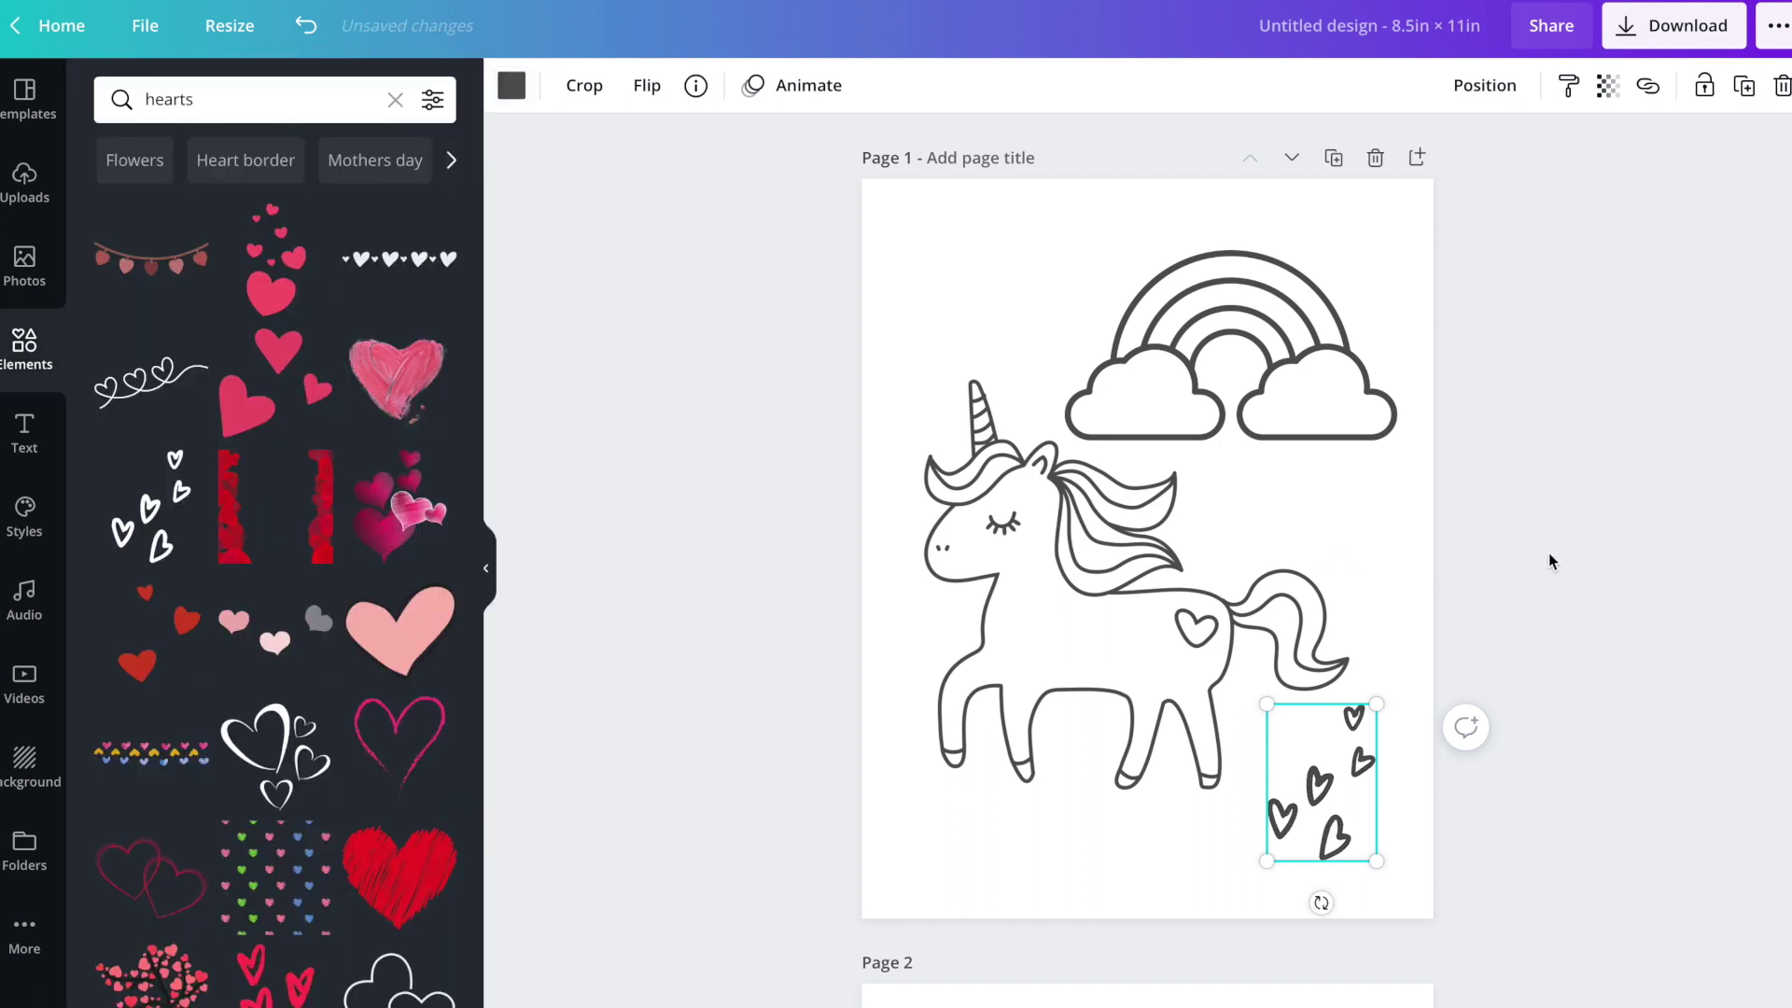
pyautogui.click(1548, 553)
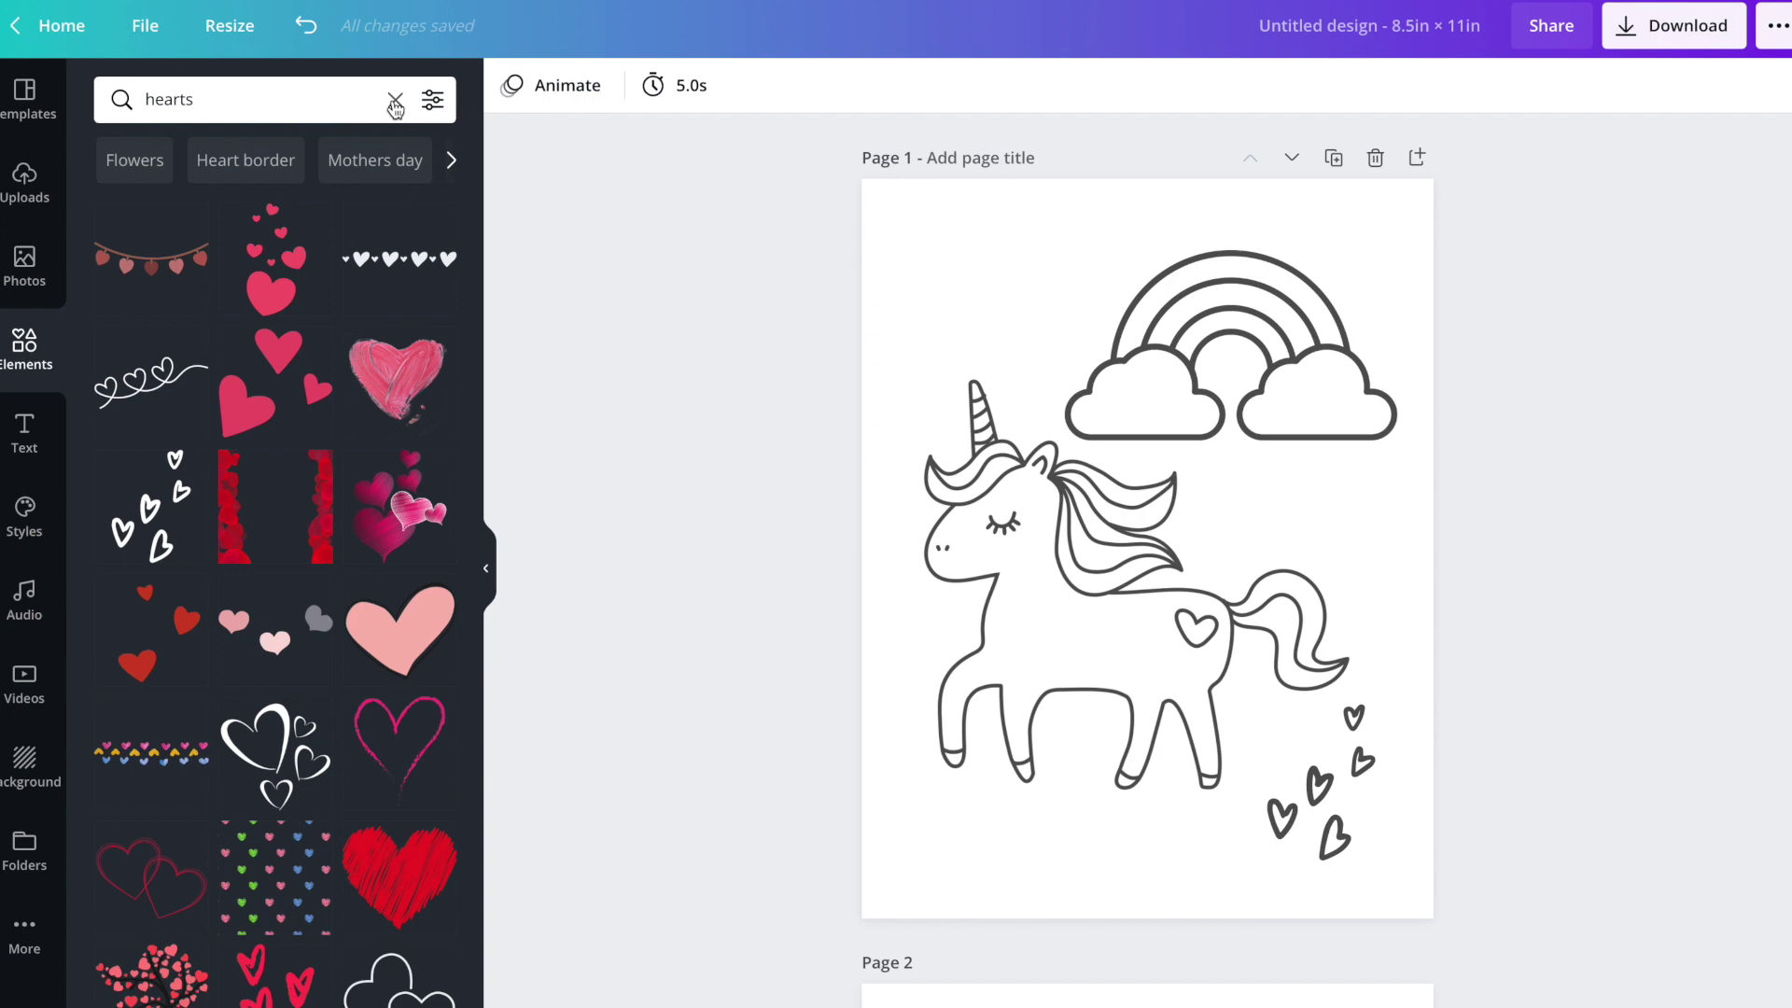
# Step: Tilt the rainbow-and-clouds picture about 15° clockwise and nudge it slightly down-left
pyautogui.scroll(-12, 930, 349)
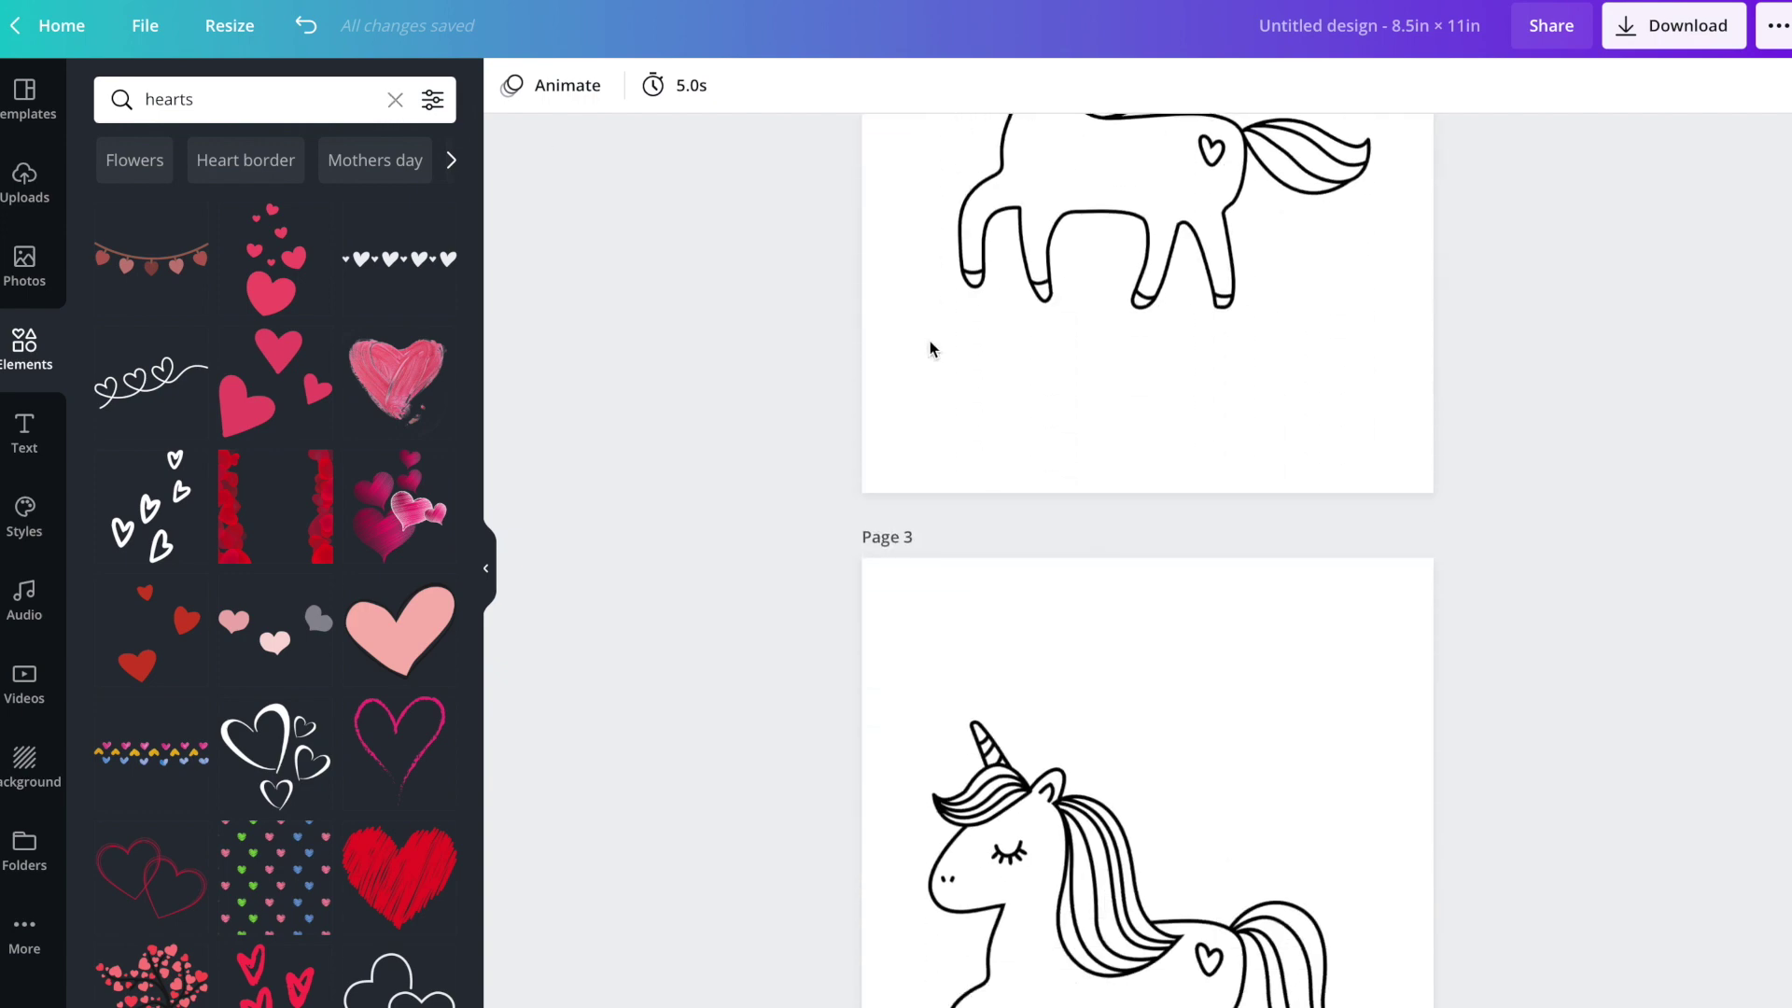
pyautogui.scroll(-4, 930, 349)
pyautogui.scroll(16, 931, 349)
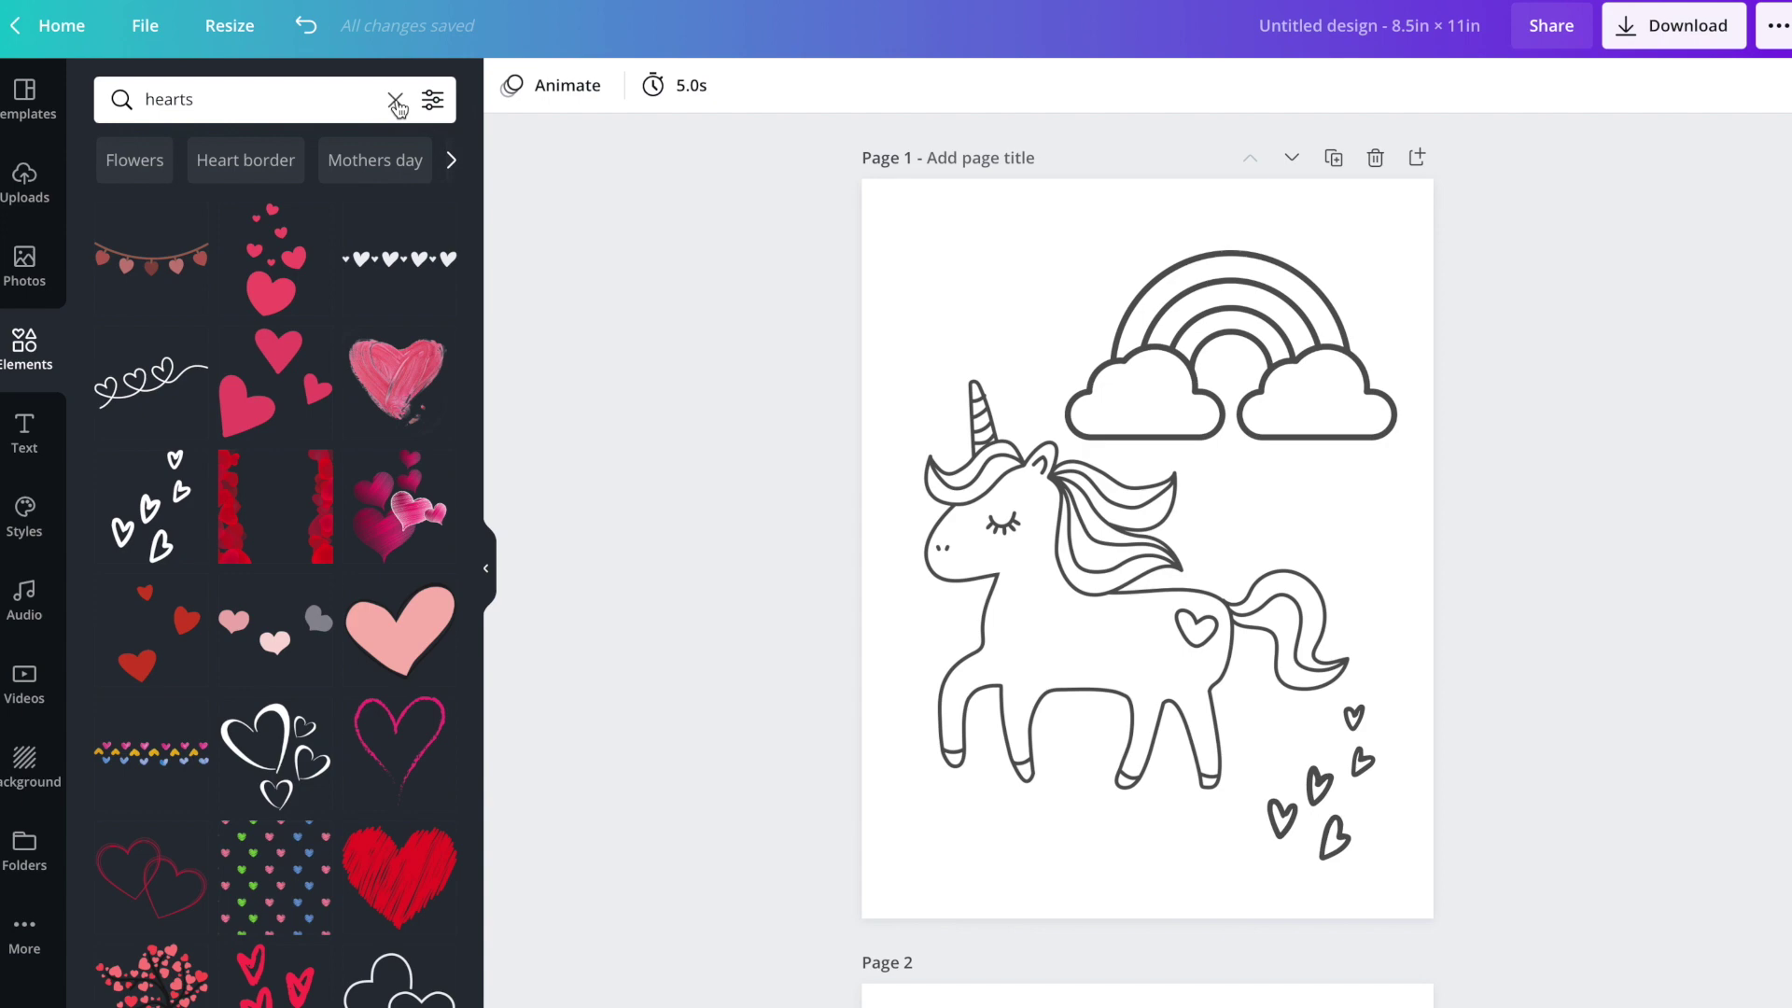
pyautogui.click(1240, 389)
pyautogui.moveTo(1233, 482); pyautogui.dragTo(1192, 476)
pyautogui.moveTo(1232, 403); pyautogui.dragTo(1228, 411)
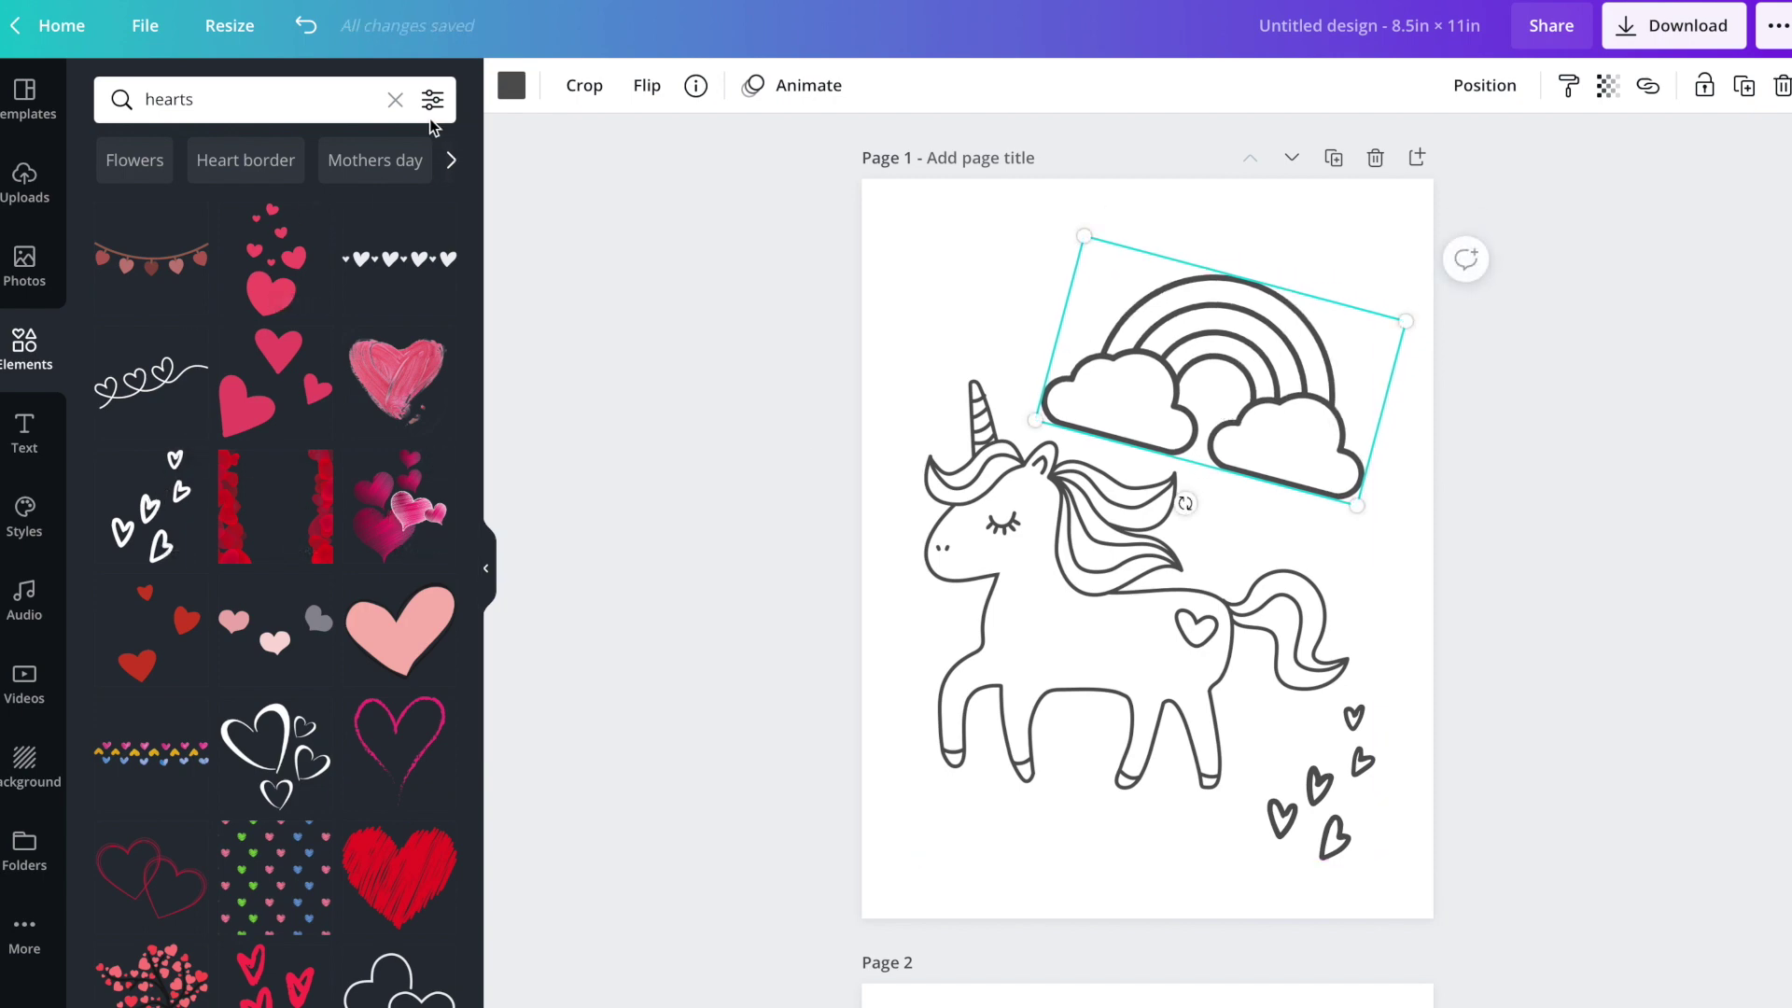
# Step: Add the double-line rectangle frame from Recently used and move it toward the page's top-left
pyautogui.click(394, 103)
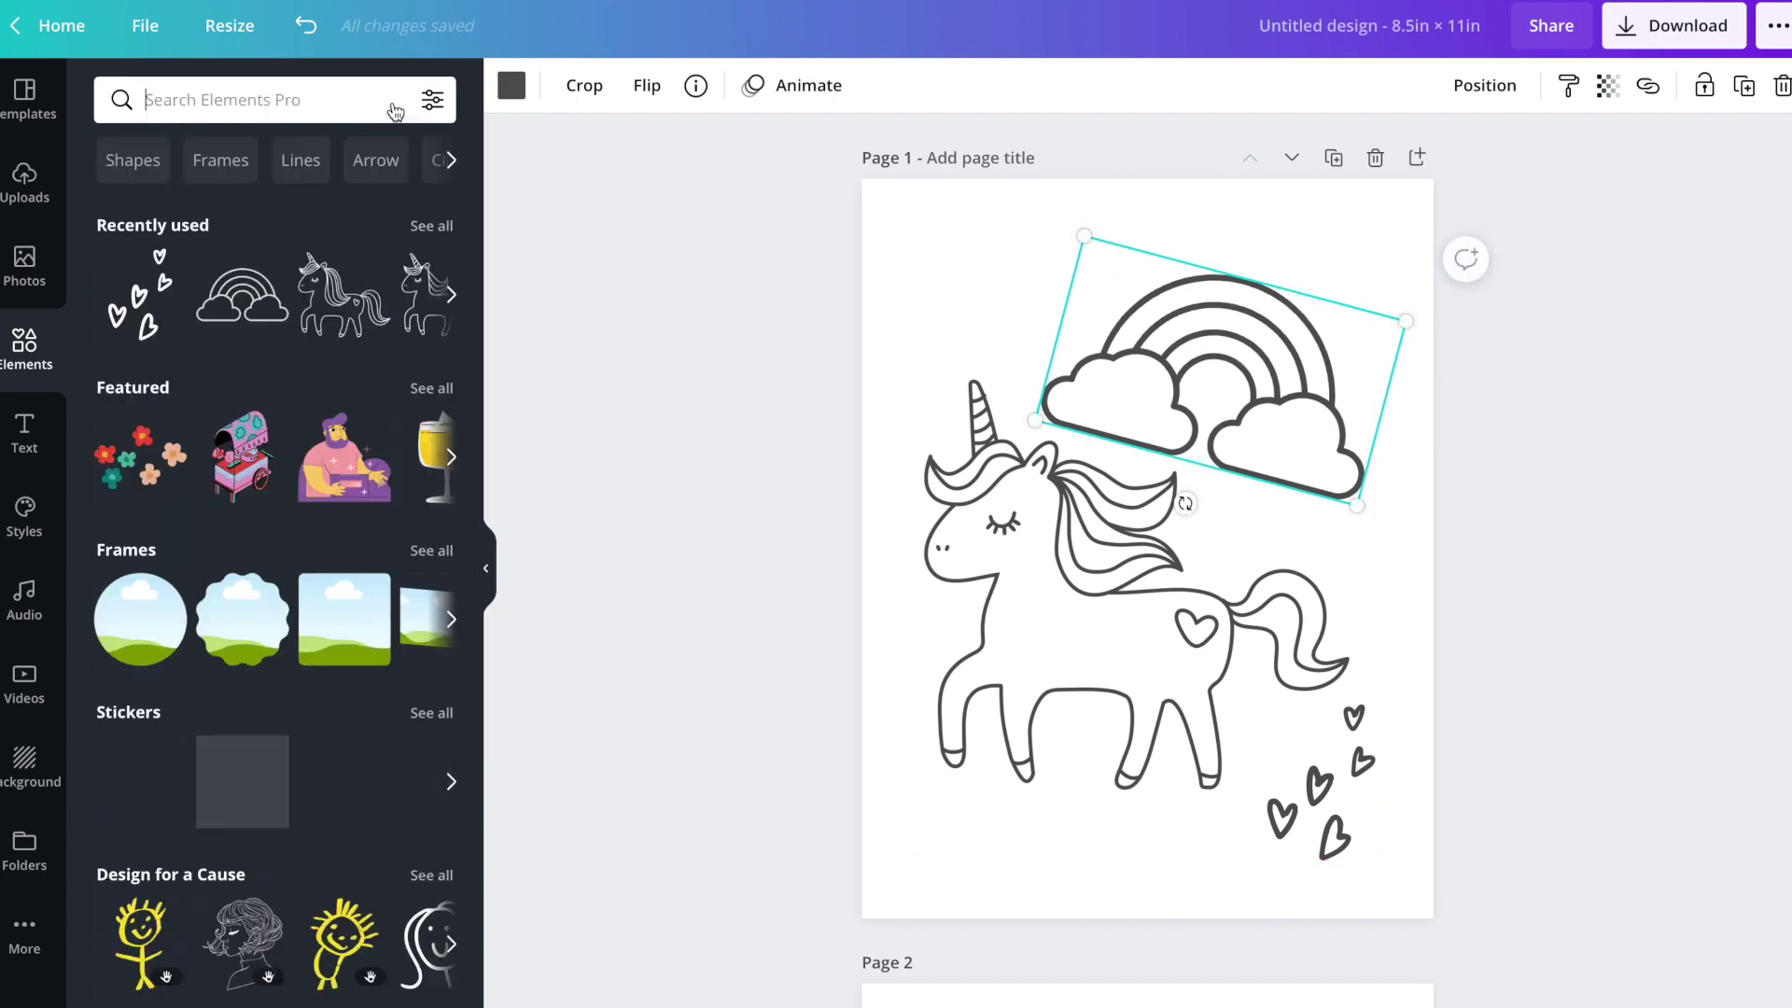
pyautogui.click(427, 235)
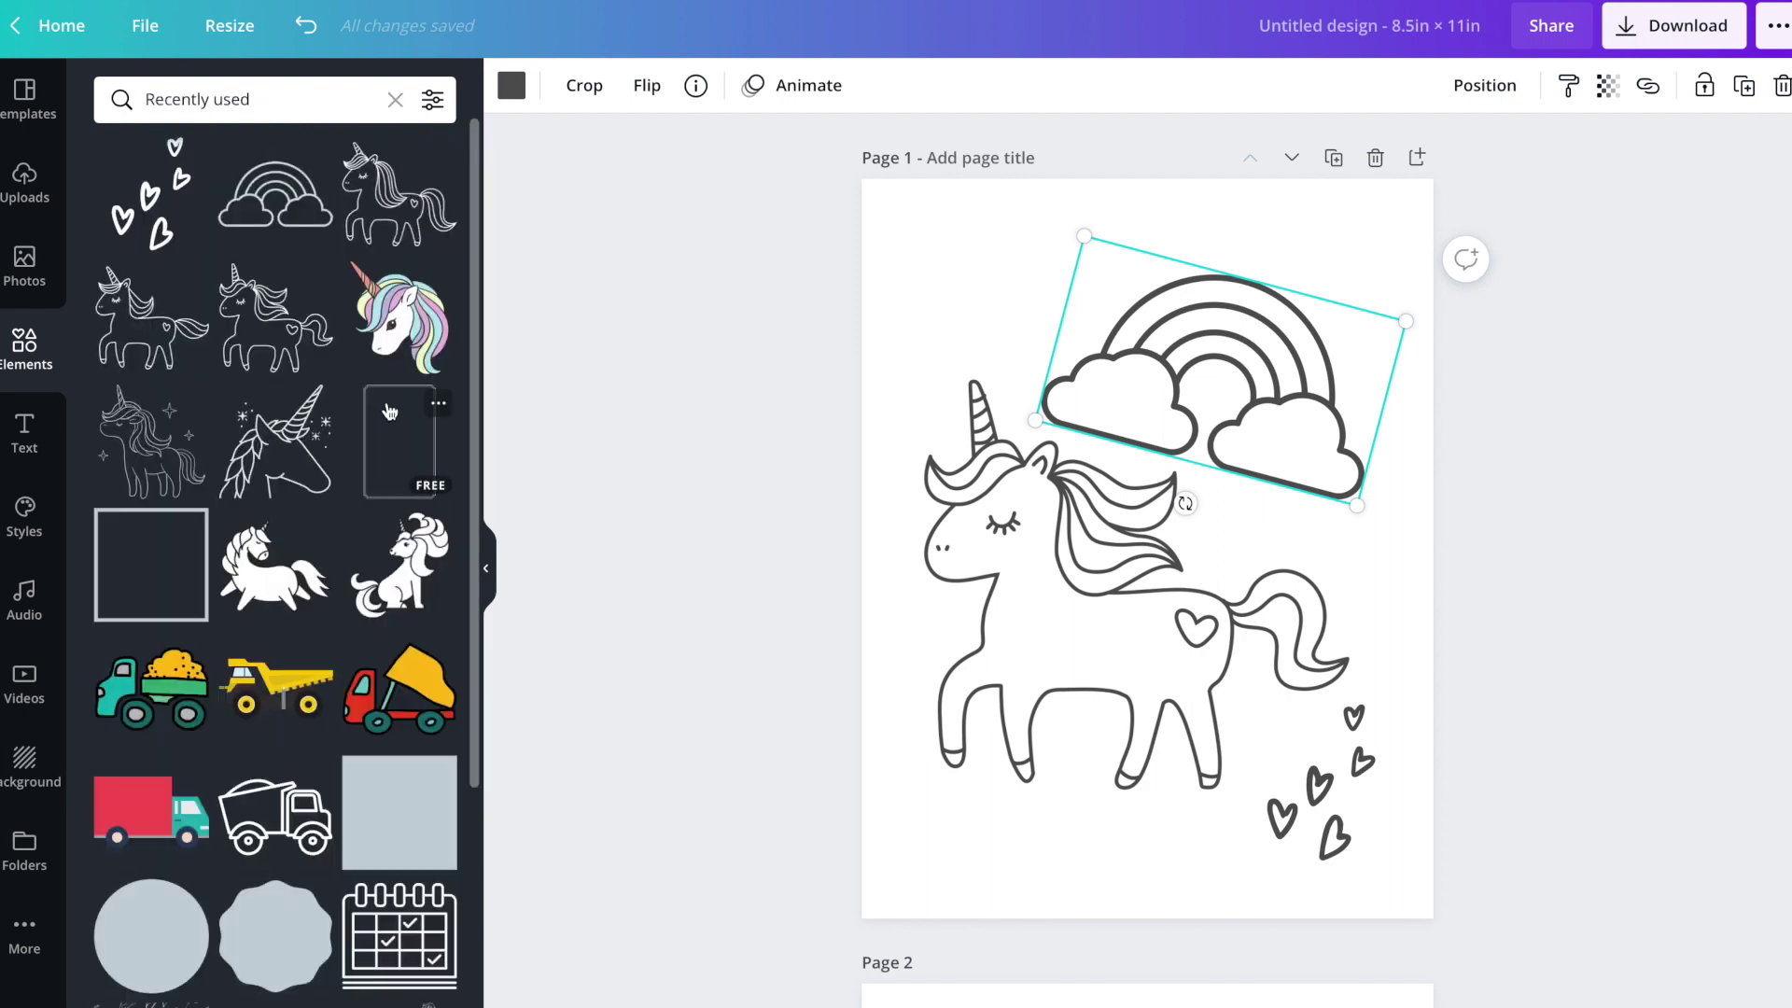
pyautogui.click(399, 441)
pyautogui.moveTo(1046, 381); pyautogui.dragTo(919, 236)
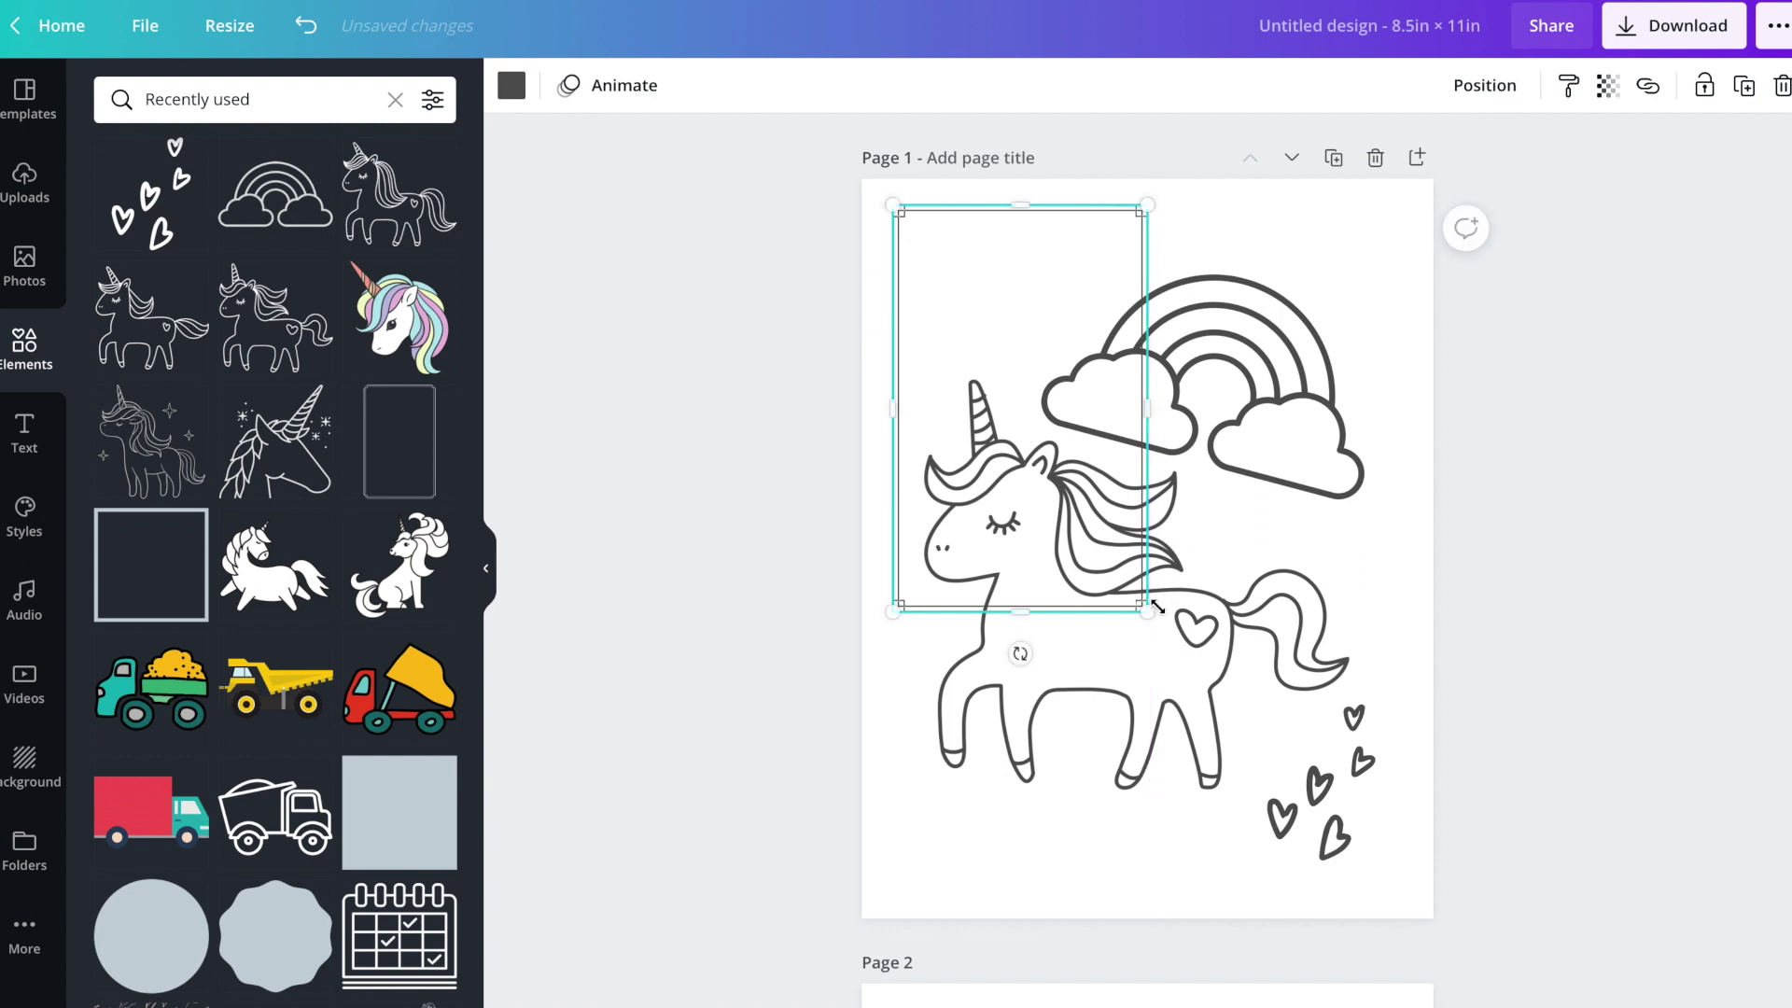
# Step: Resize the frame to about 7.8 in wide, filling most of the page, and centre it
pyautogui.moveTo(1180, 652); pyautogui.dragTo(1347, 917)
pyautogui.moveTo(1318, 542); pyautogui.dragTo(1420, 550)
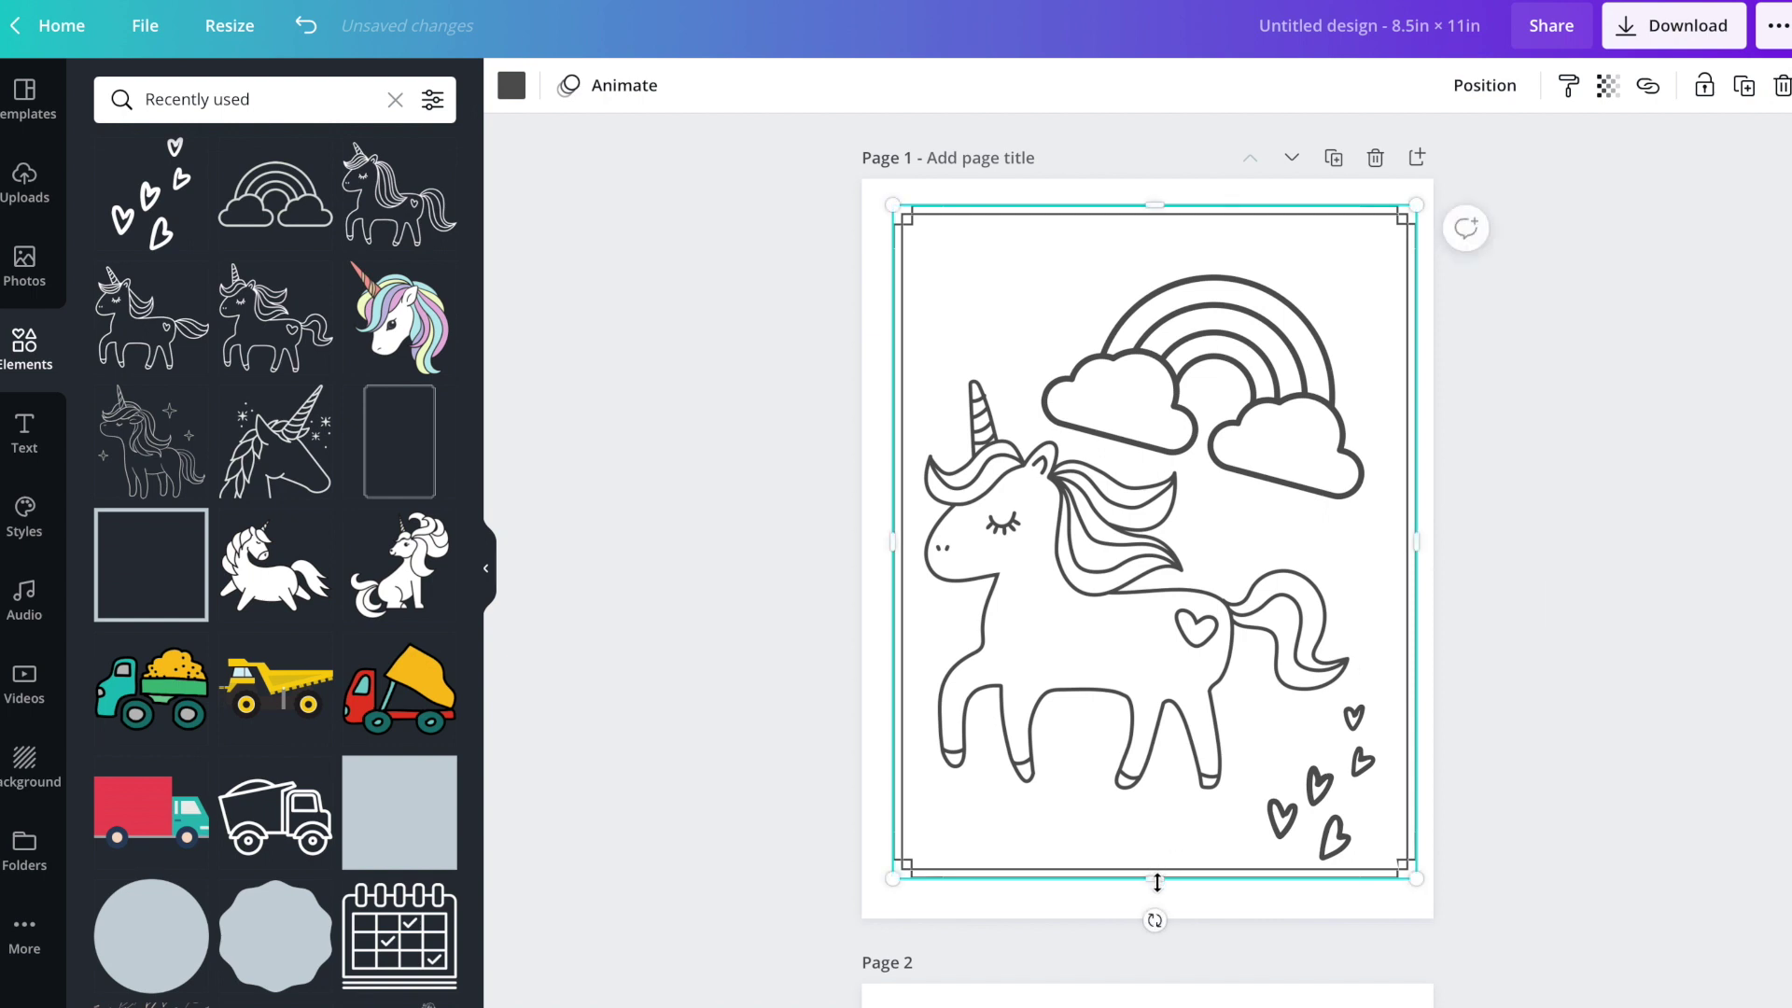
pyautogui.moveTo(1157, 882); pyautogui.dragTo(1177, 892)
pyautogui.click(1603, 690)
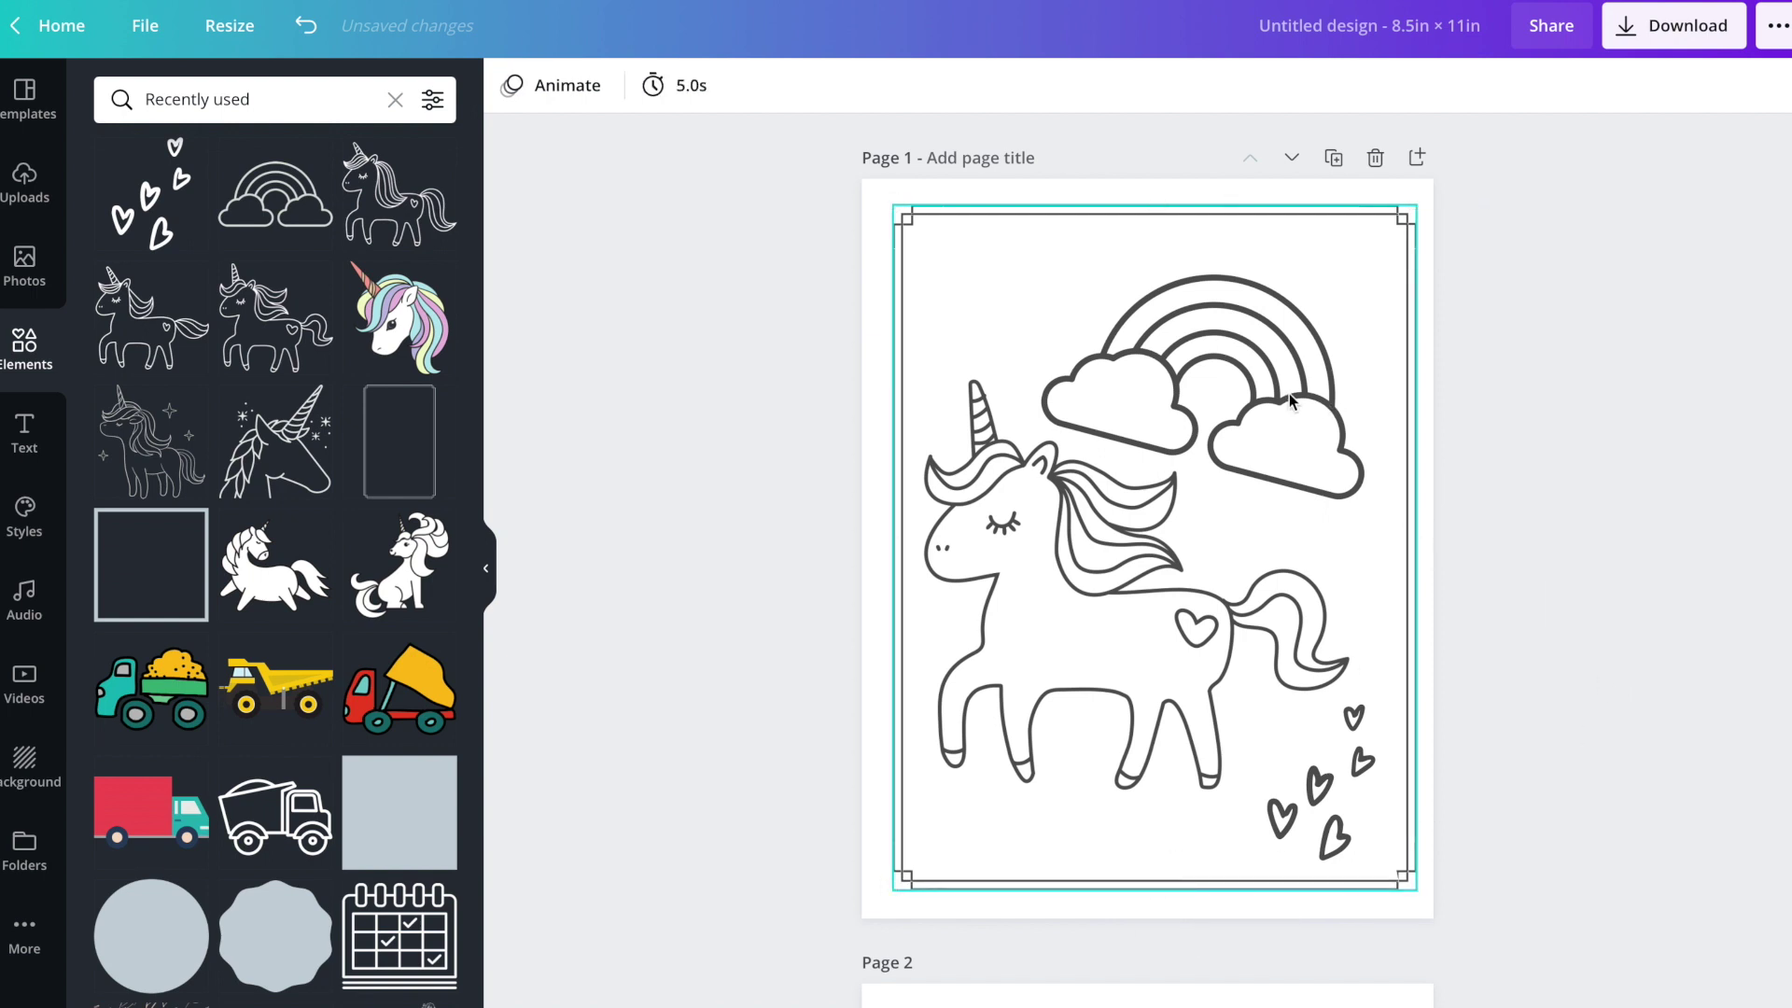
pyautogui.moveTo(1291, 399); pyautogui.dragTo(1288, 394)
pyautogui.click(1493, 85)
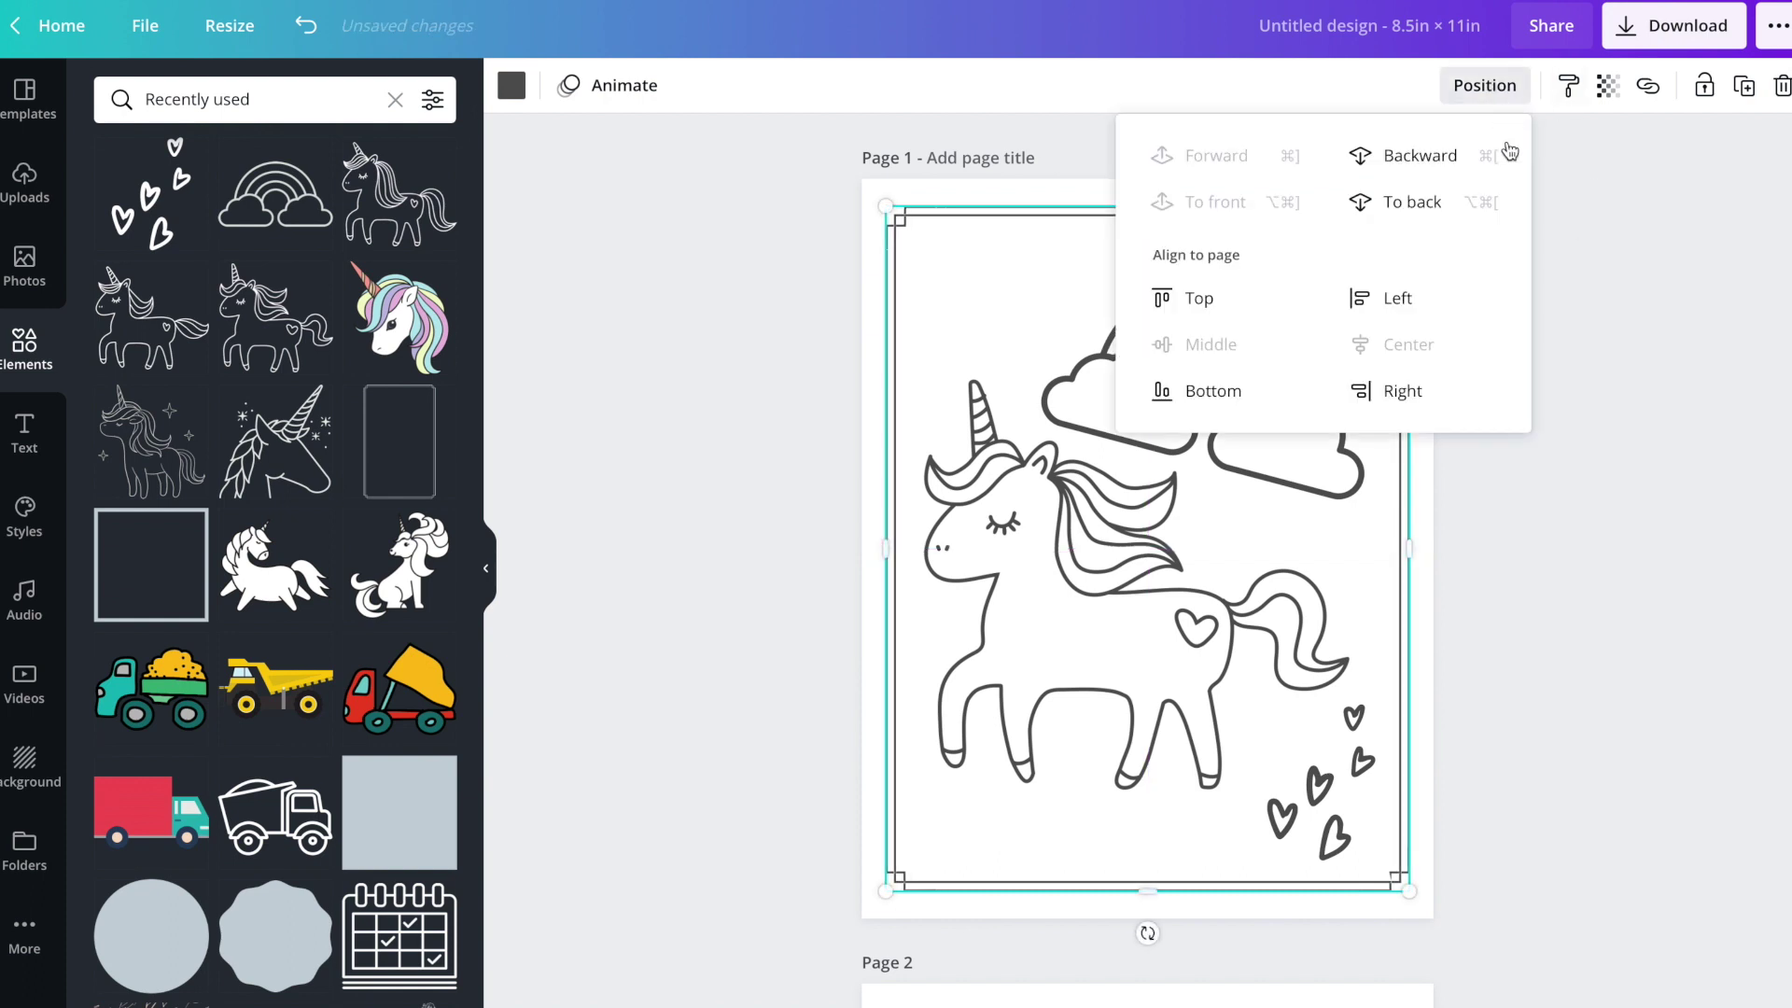
pyautogui.click(1619, 467)
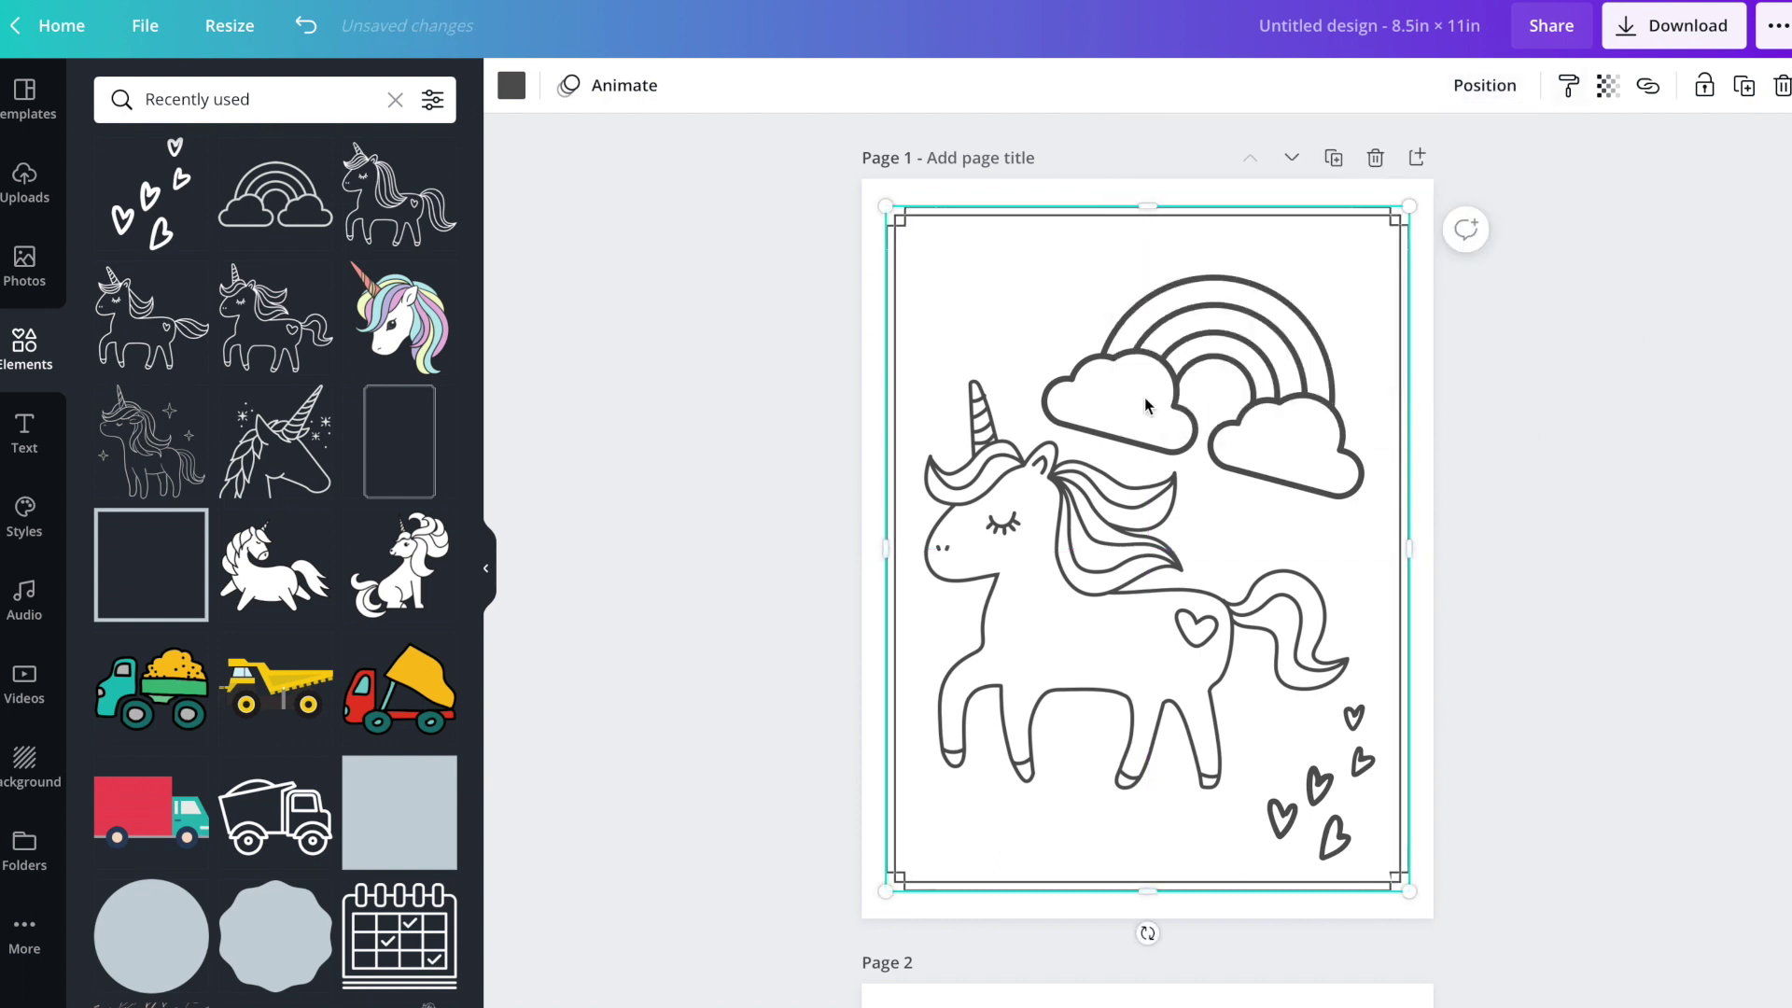
pyautogui.click(1571, 438)
# Step: Nudge the border frame to keep it centred on the page
pyautogui.moveTo(1261, 335); pyautogui.dragTo(1268, 335)
pyautogui.click(1485, 89)
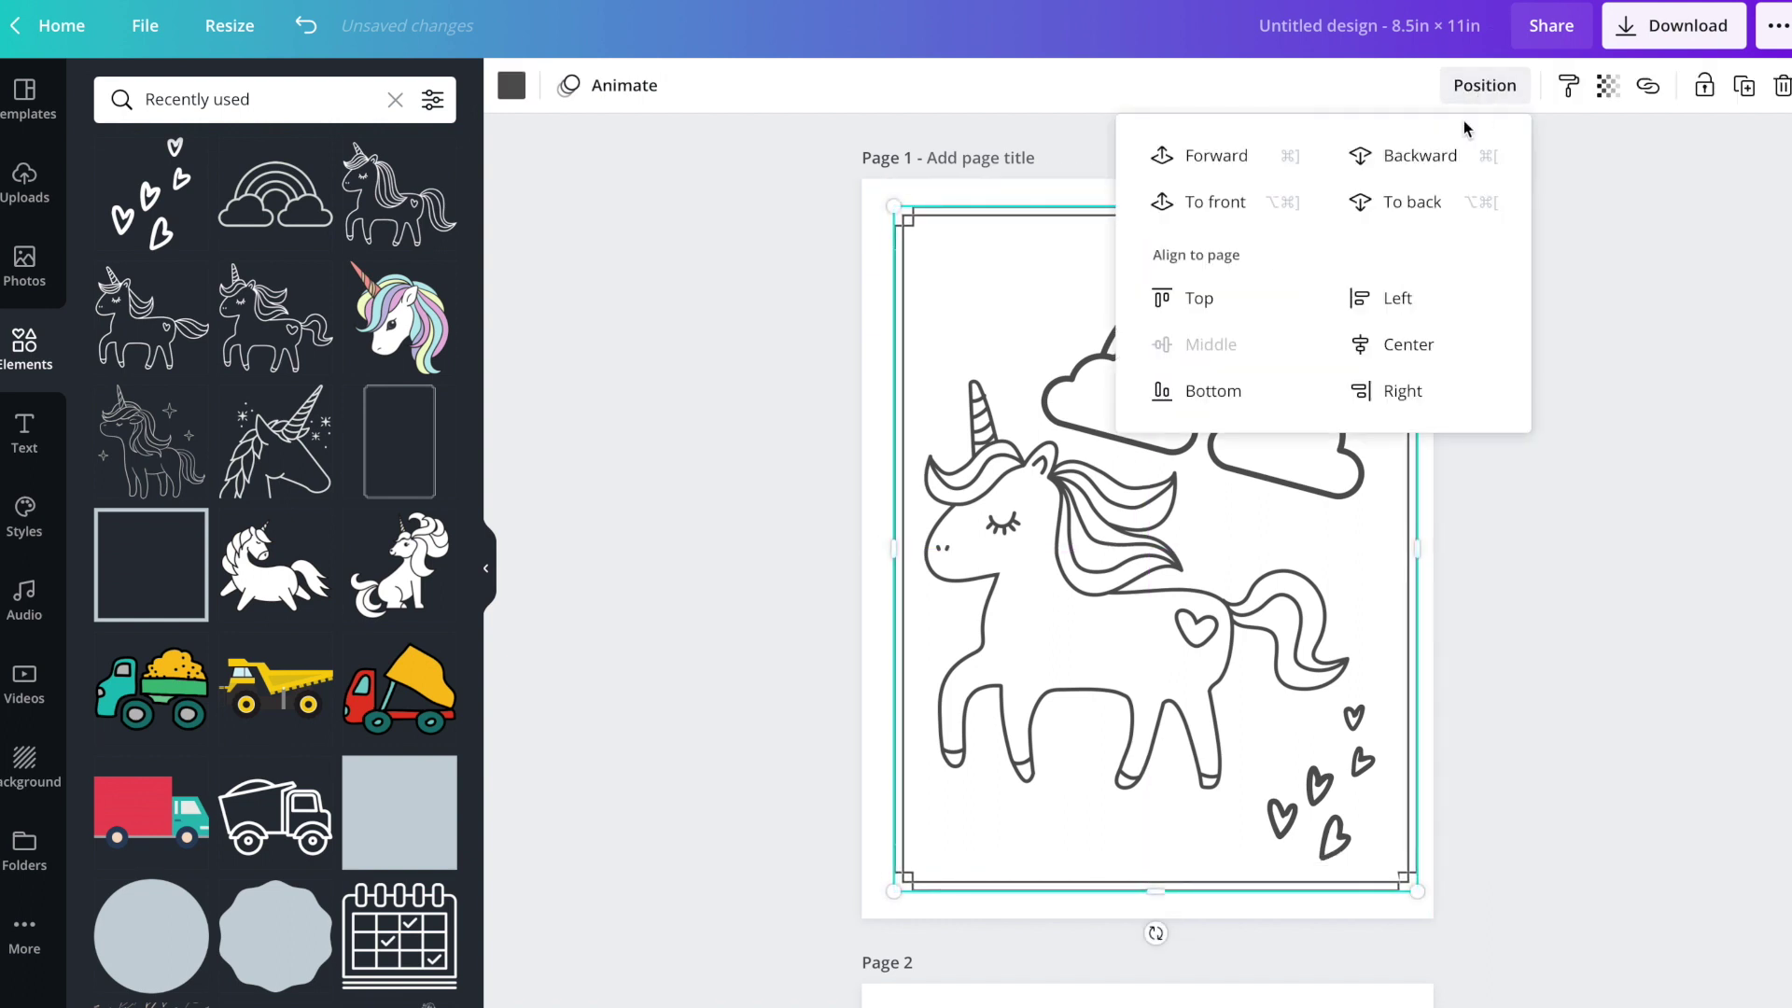
pyautogui.click(1633, 401)
# Step: Shrink the tilted rainbow into the upper right and shift the unicorn up and right
pyautogui.click(1163, 359)
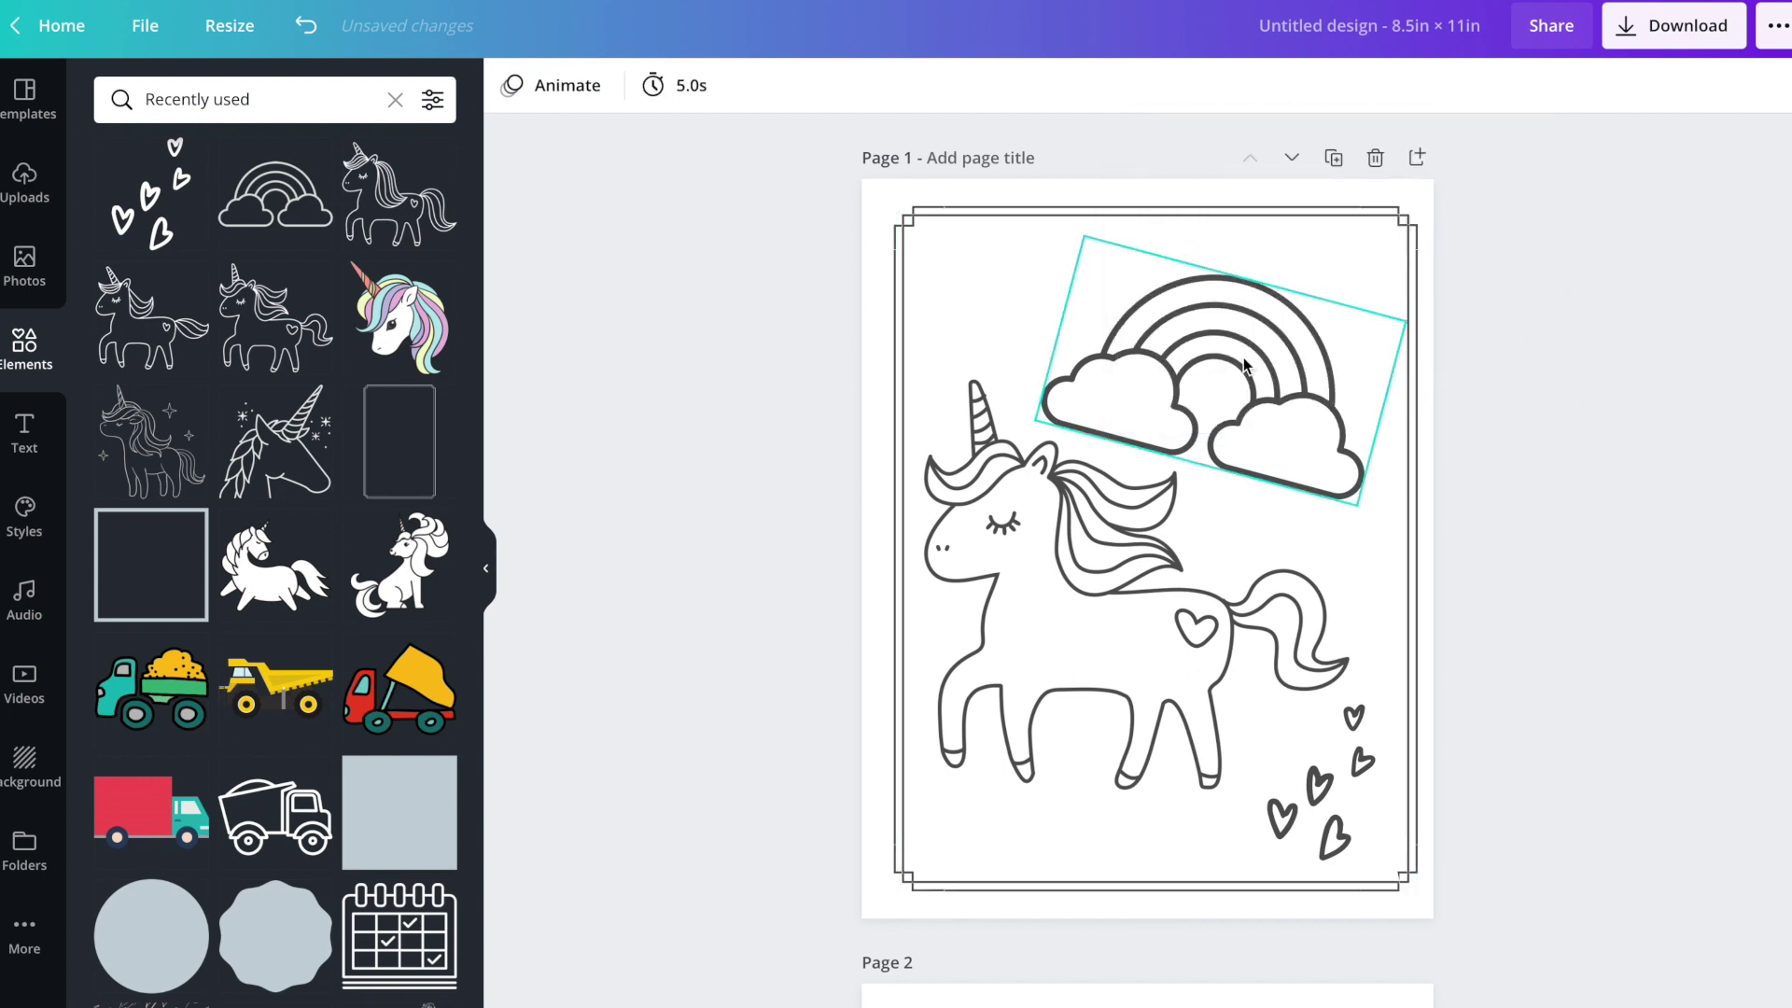
pyautogui.moveTo(1244, 363); pyautogui.dragTo(1258, 344)
pyautogui.moveTo(1370, 485); pyautogui.dragTo(1297, 411)
pyautogui.moveTo(1213, 369); pyautogui.dragTo(1260, 374)
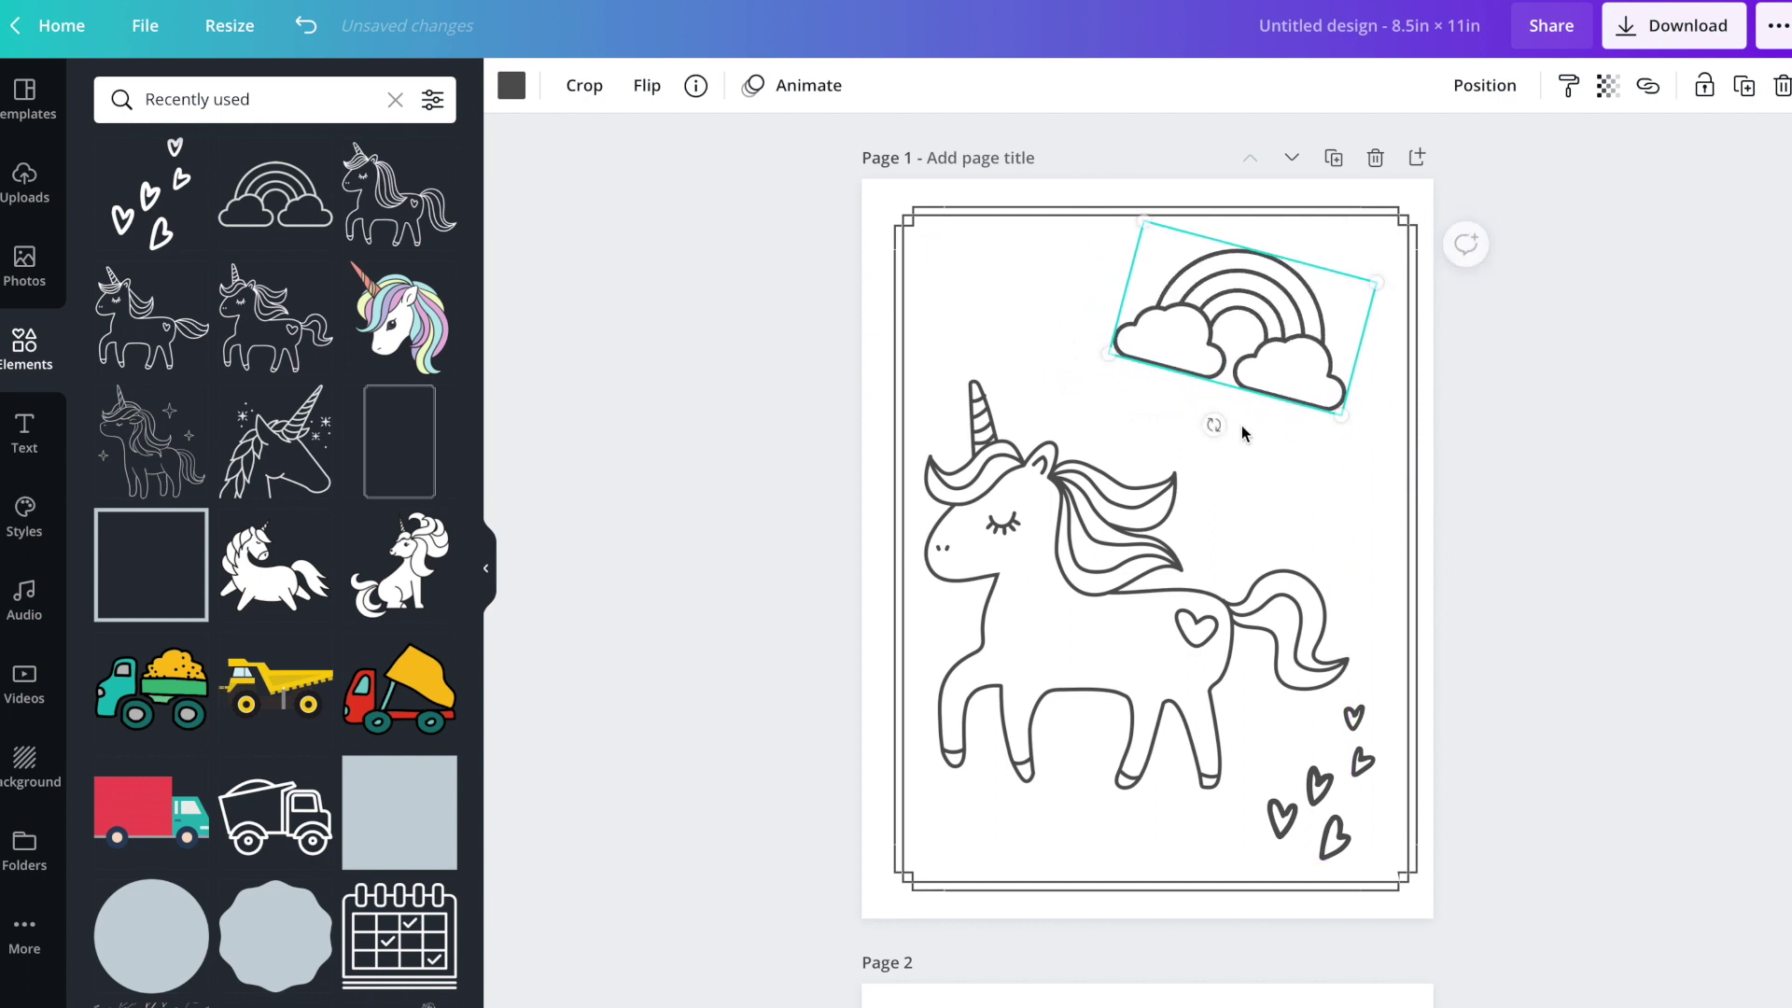
pyautogui.moveTo(1160, 533); pyautogui.dragTo(1181, 514)
# Step: Extend the border's top edge to about 10.2 in tall and shift it left to centre it
pyautogui.click(1414, 529)
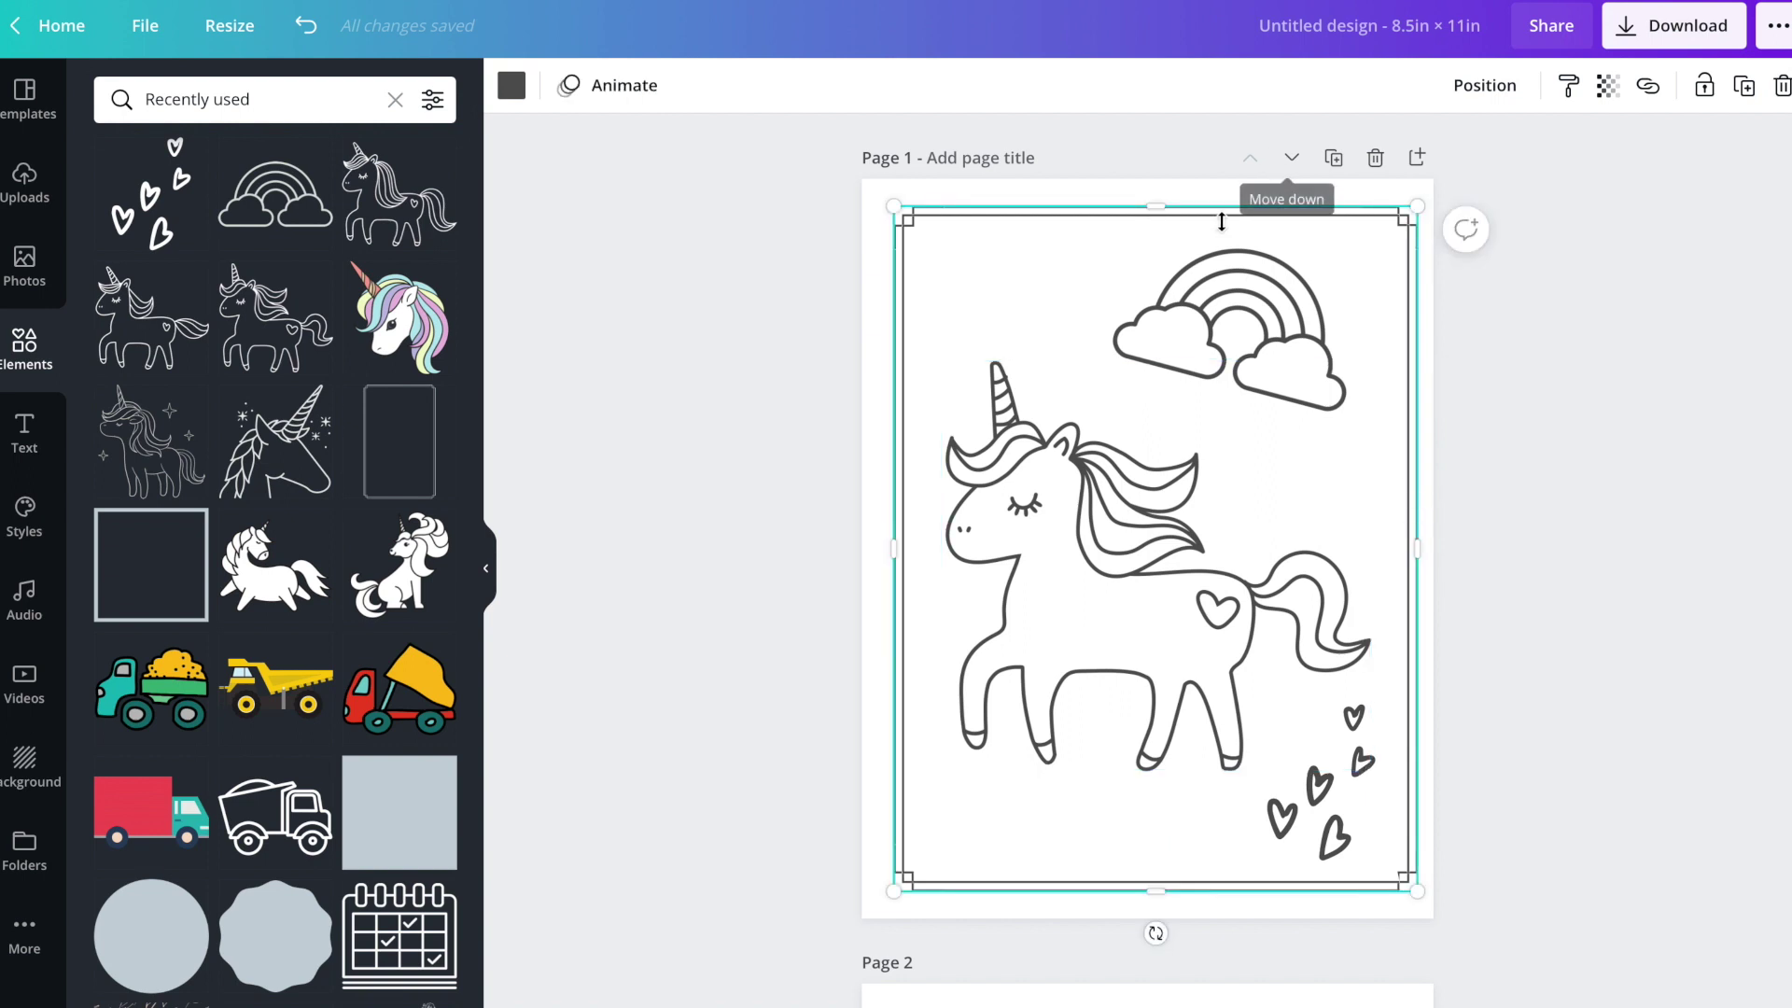
pyautogui.moveTo(1222, 211); pyautogui.dragTo(1204, 211)
pyautogui.moveTo(1060, 280); pyautogui.dragTo(1054, 276)
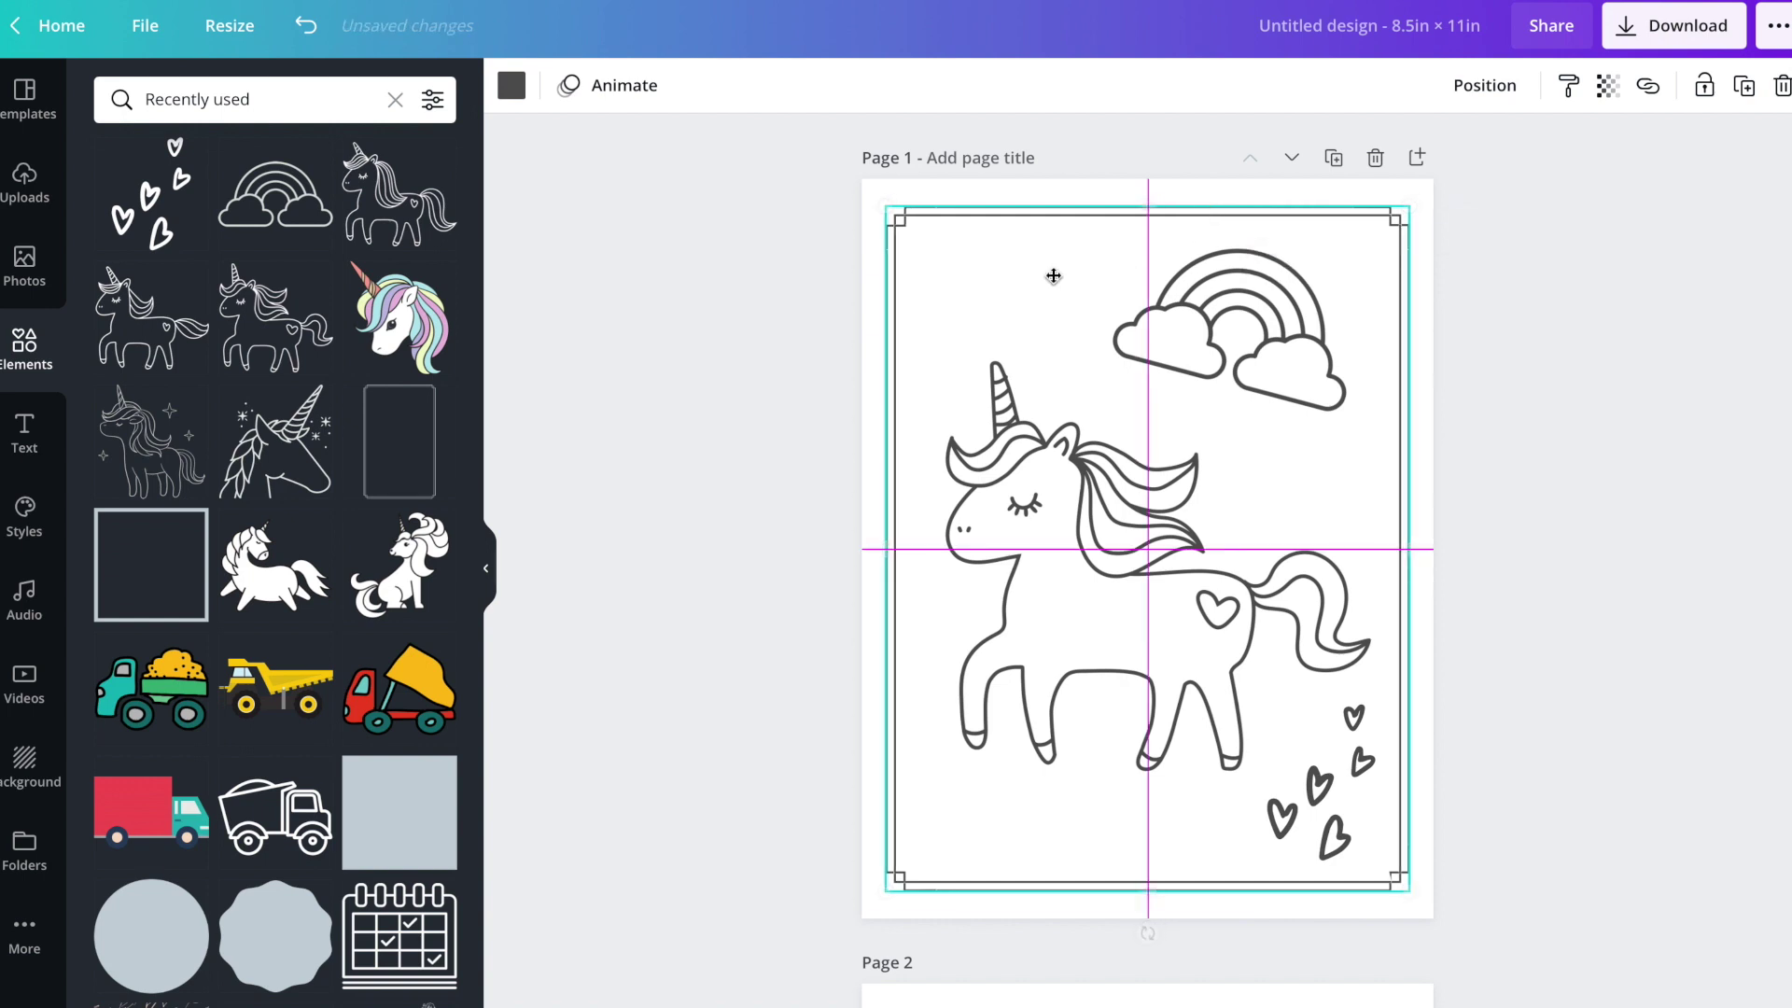
pyautogui.click(1536, 380)
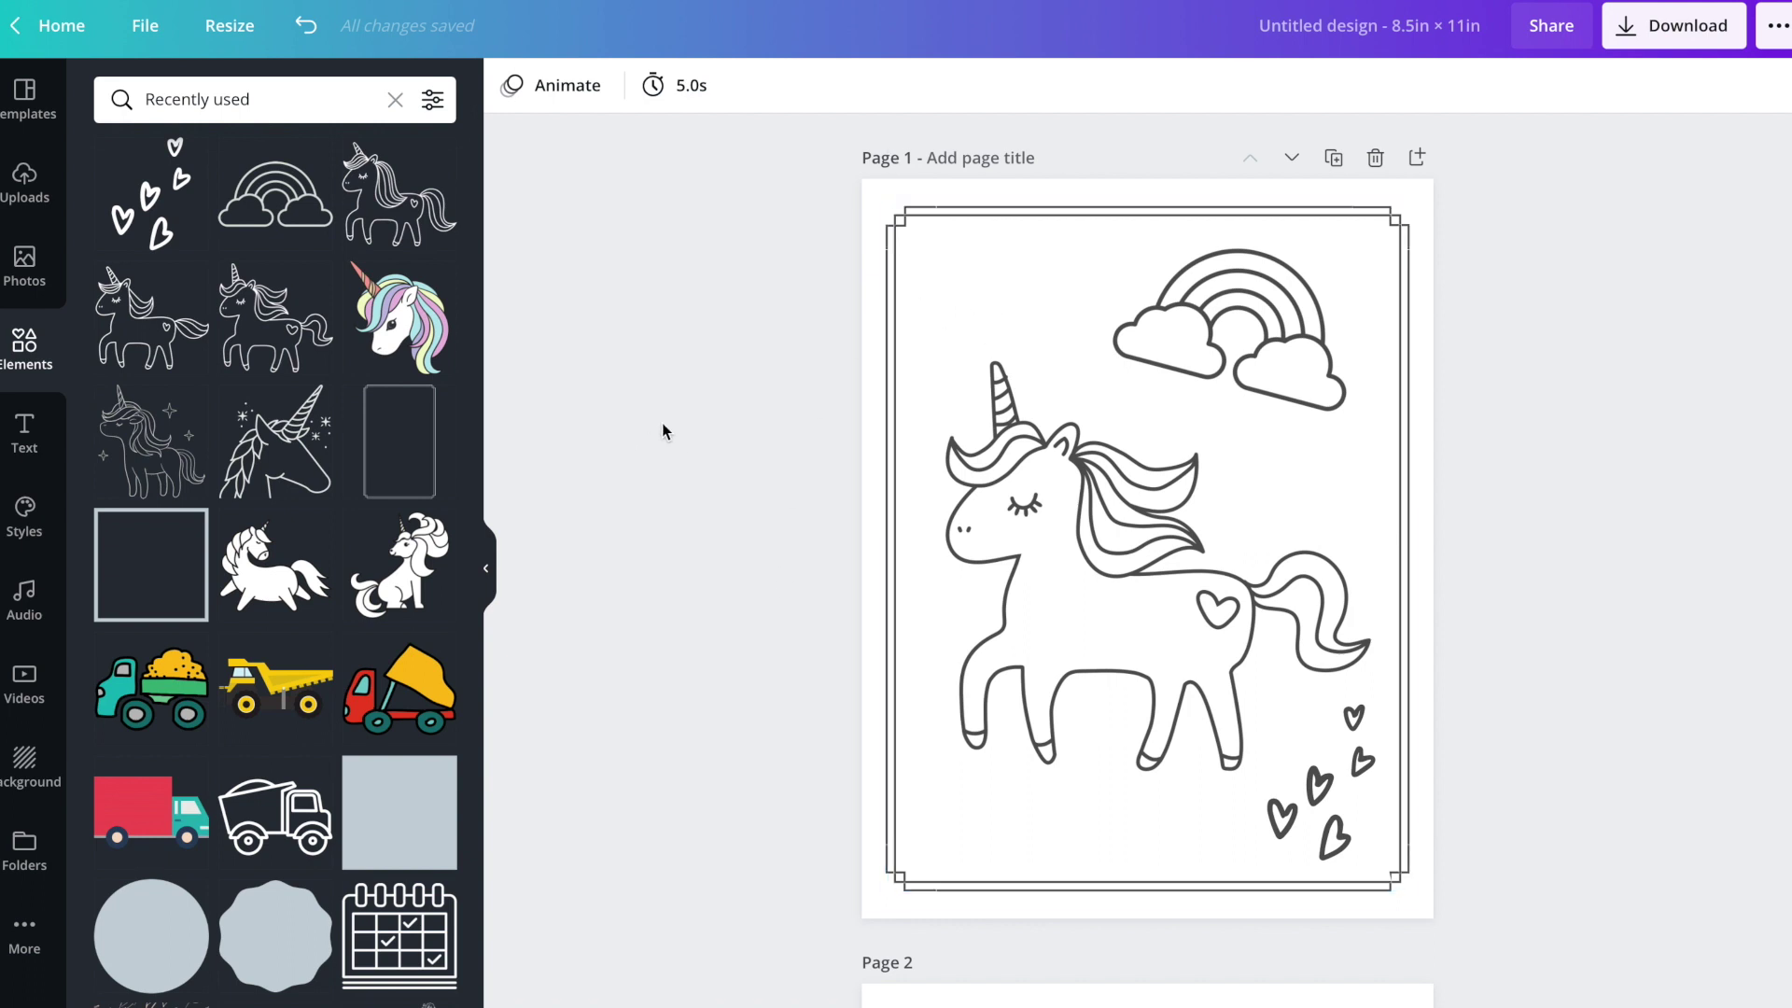
pyautogui.click(1673, 25)
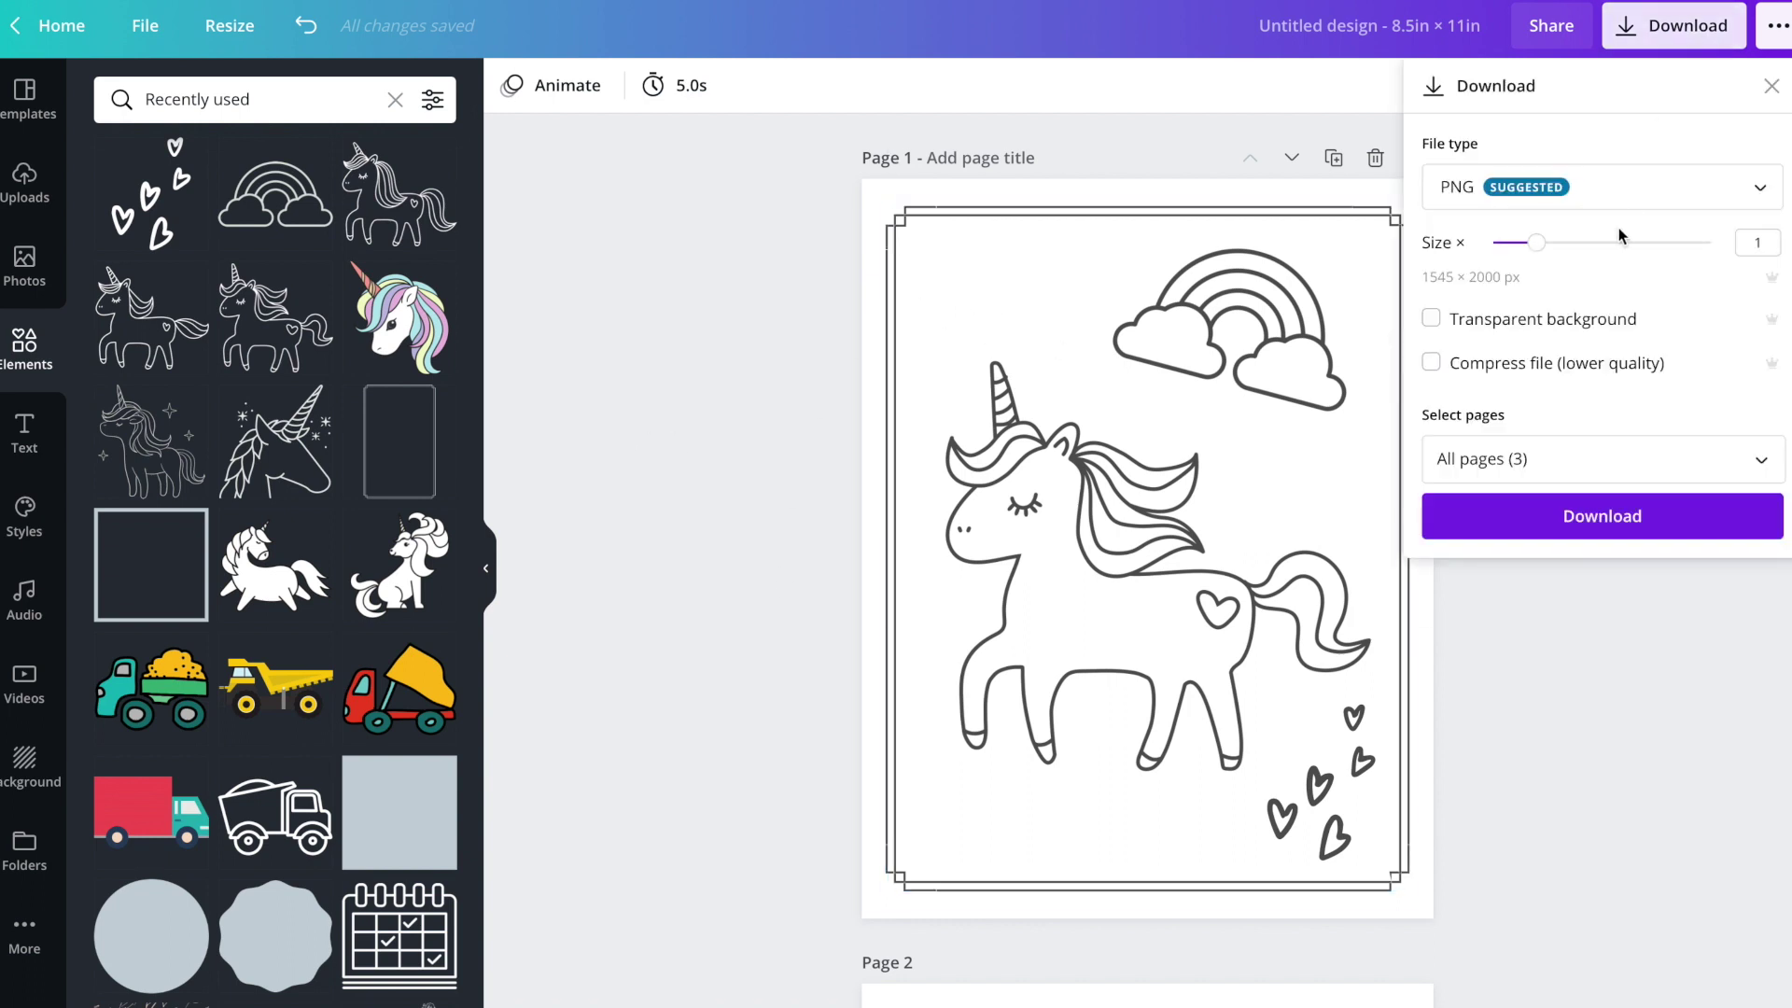
pyautogui.click(1620, 192)
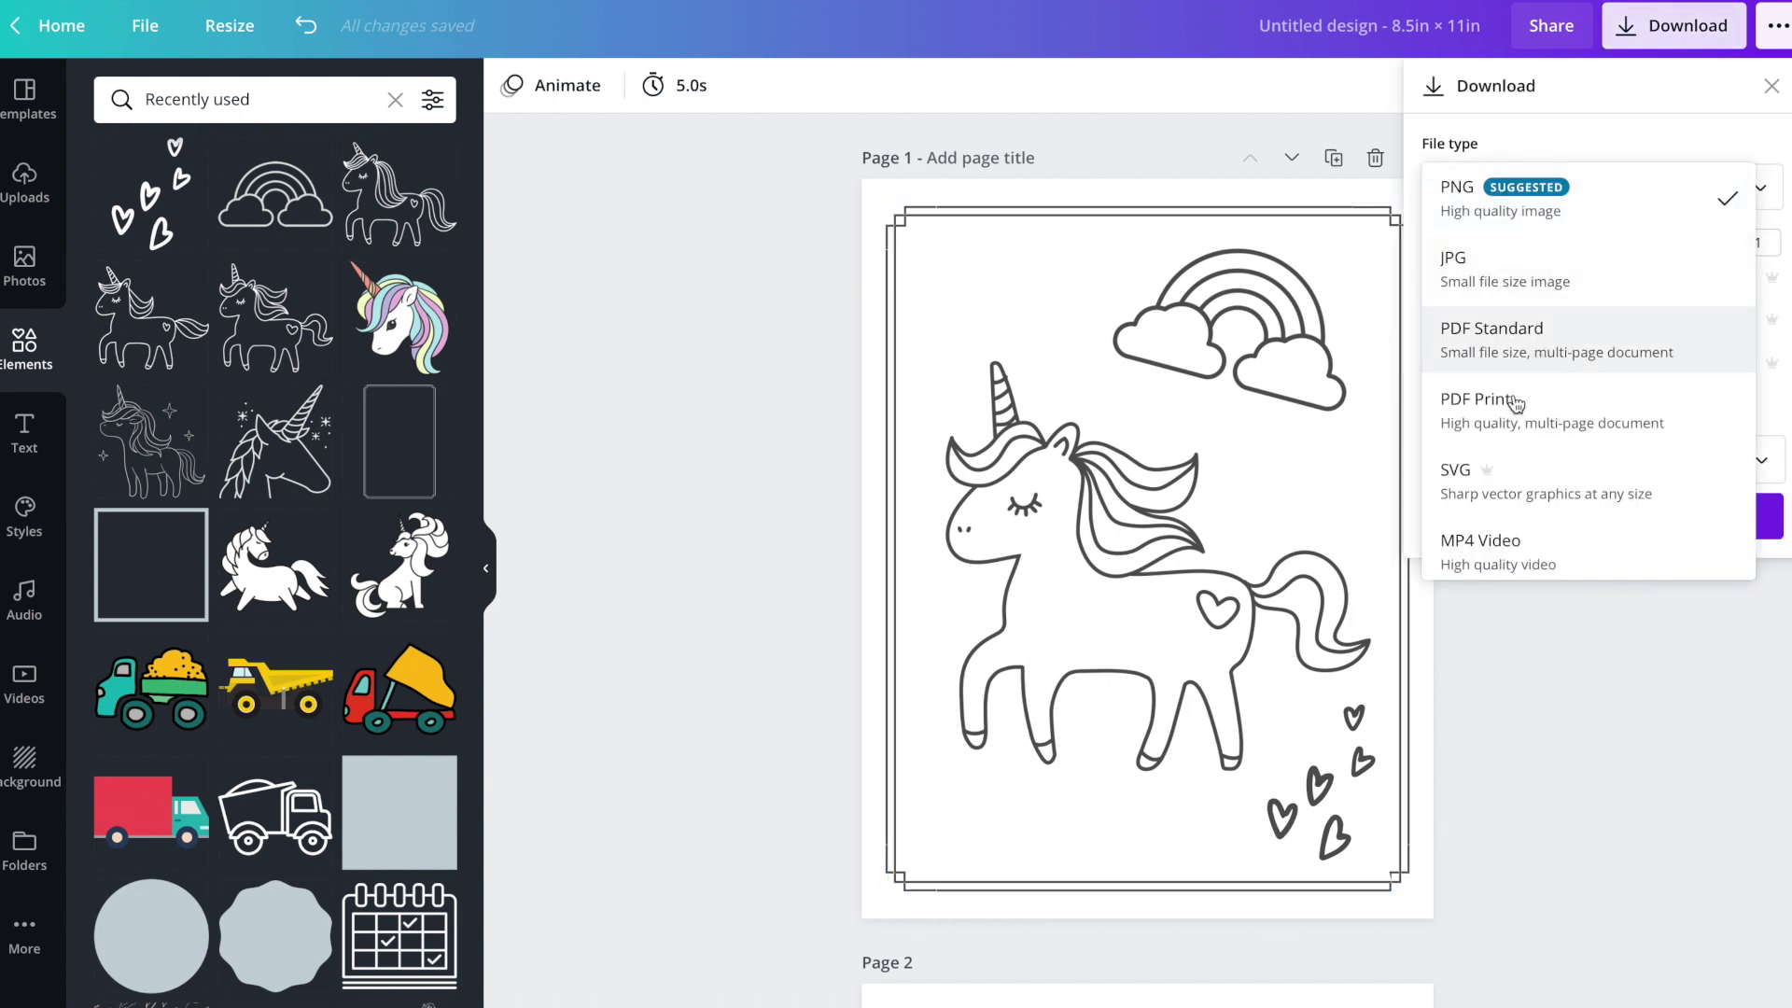
pyautogui.click(1570, 687)
pyautogui.click(1569, 684)
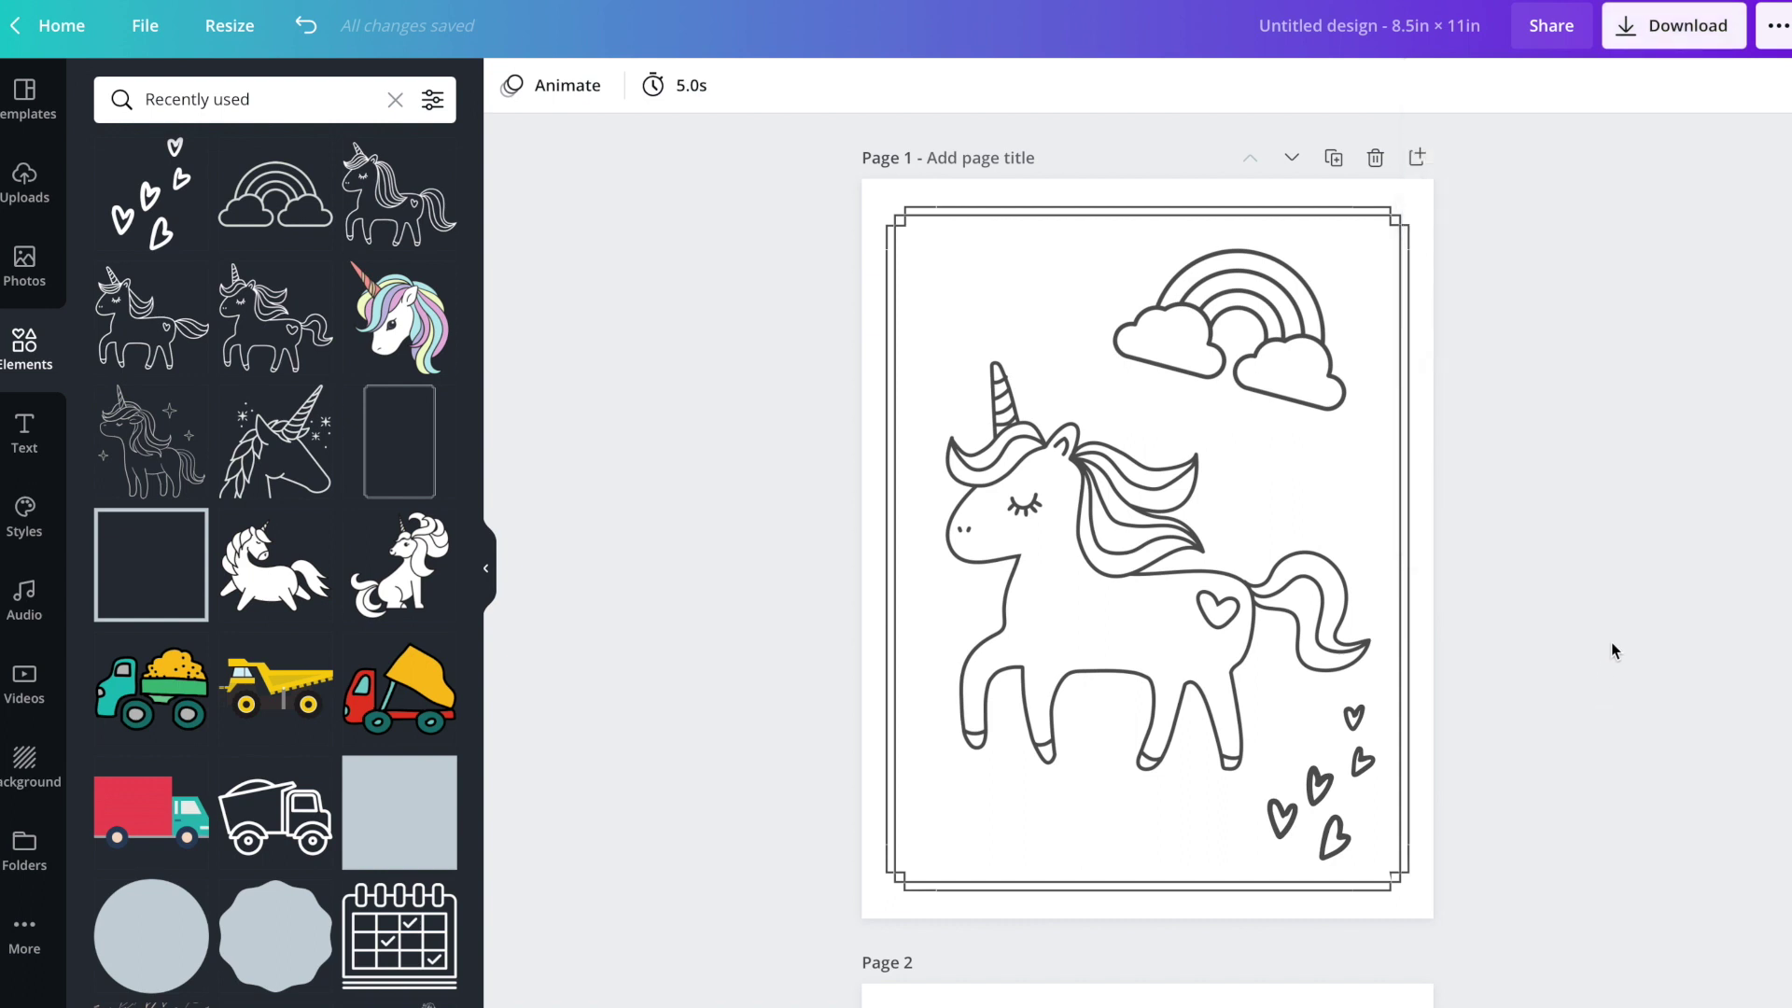